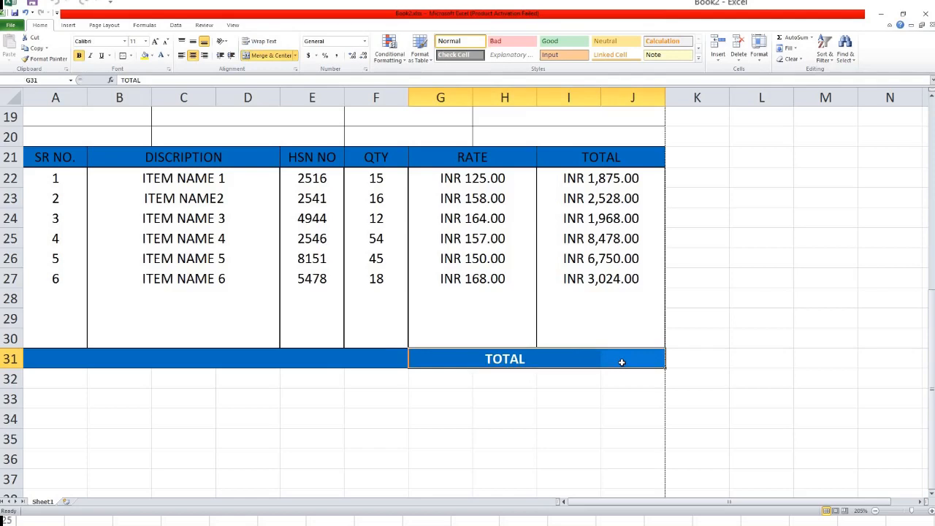
# Leave the completed invoice example and switch to the blank workbook Book2.
pyautogui.moveTo(604, 361); pyautogui.dragTo(581, 361)
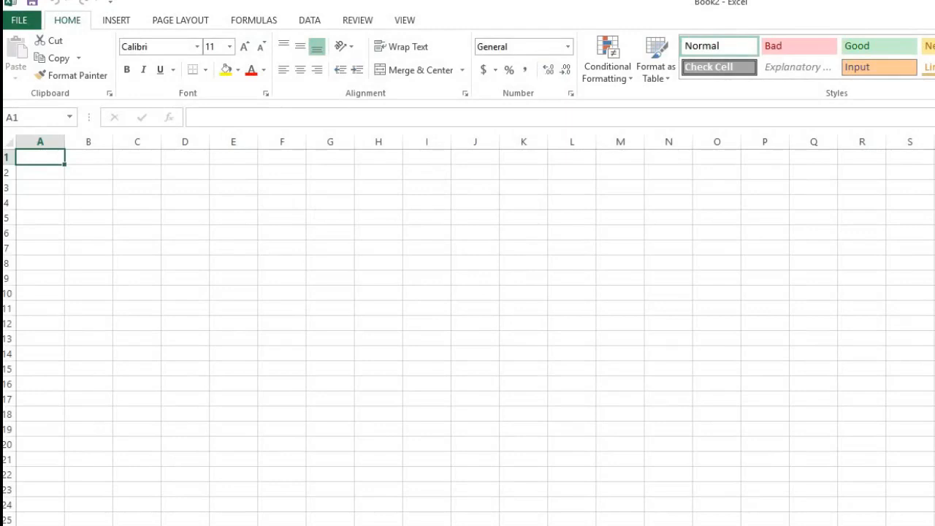
pyautogui.scroll(5, 539, 282)
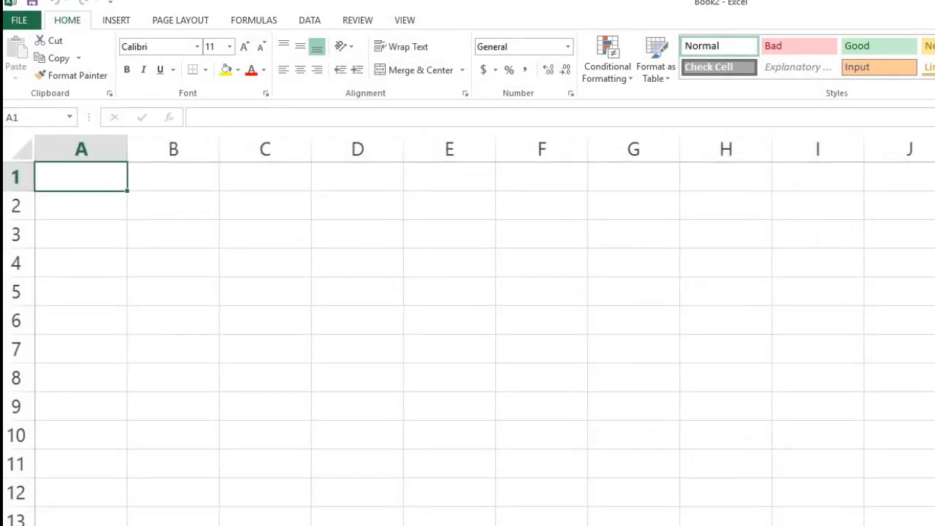
pyautogui.click(115, 152)
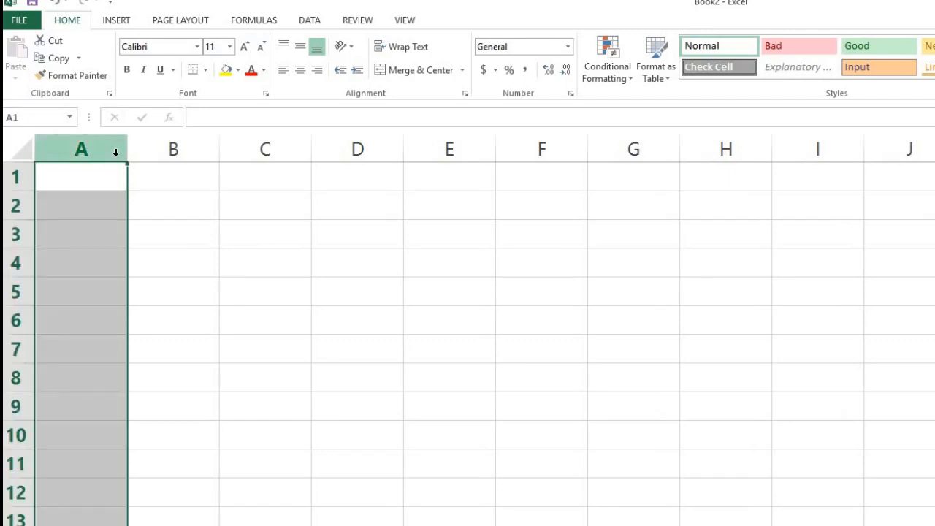
pyautogui.hotkey('ctrl', 'Right')
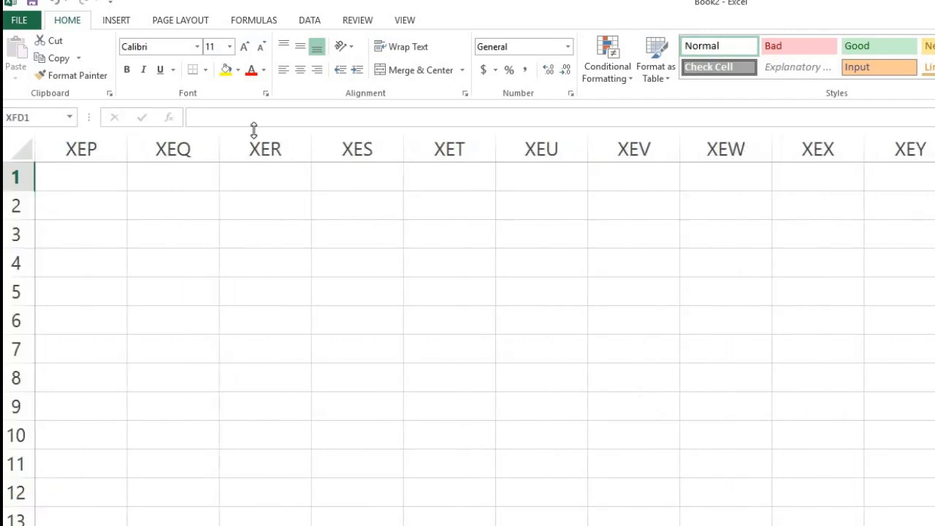
pyautogui.click(237, 160)
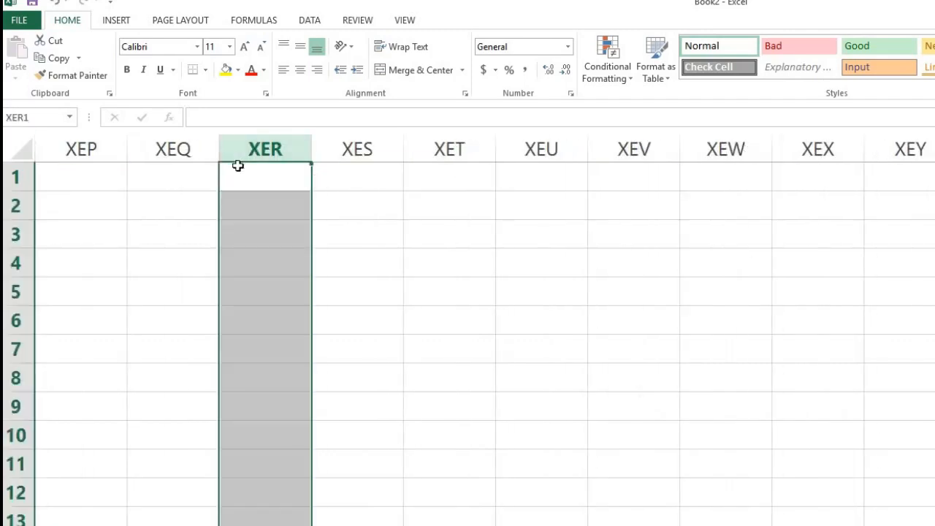
pyautogui.hotkey('ctrl', 'Home')
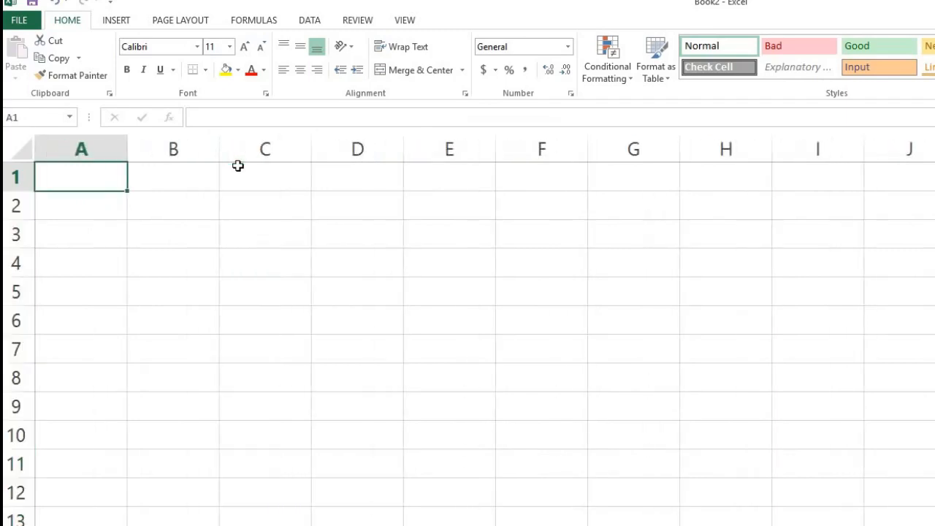
pyautogui.hotkey('ctrl', 'Down')
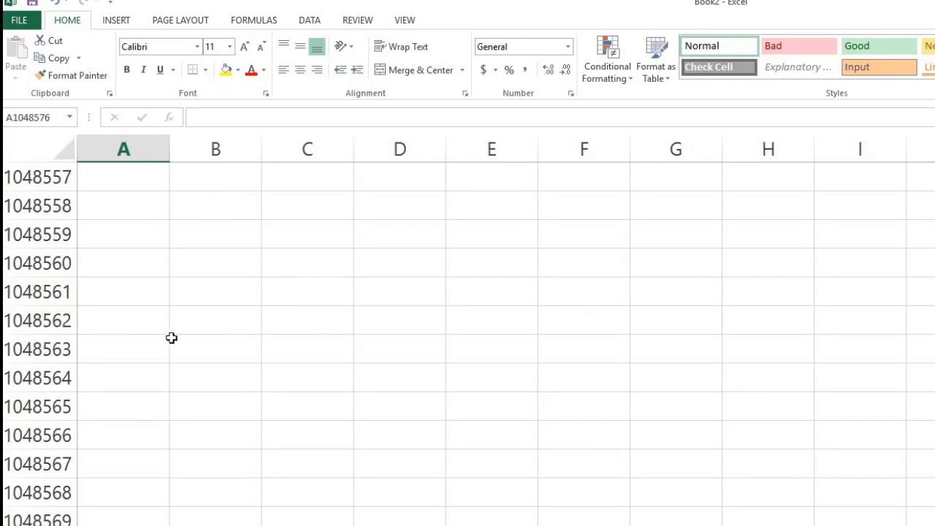
pyautogui.hotkey('ctrl', 'Up')
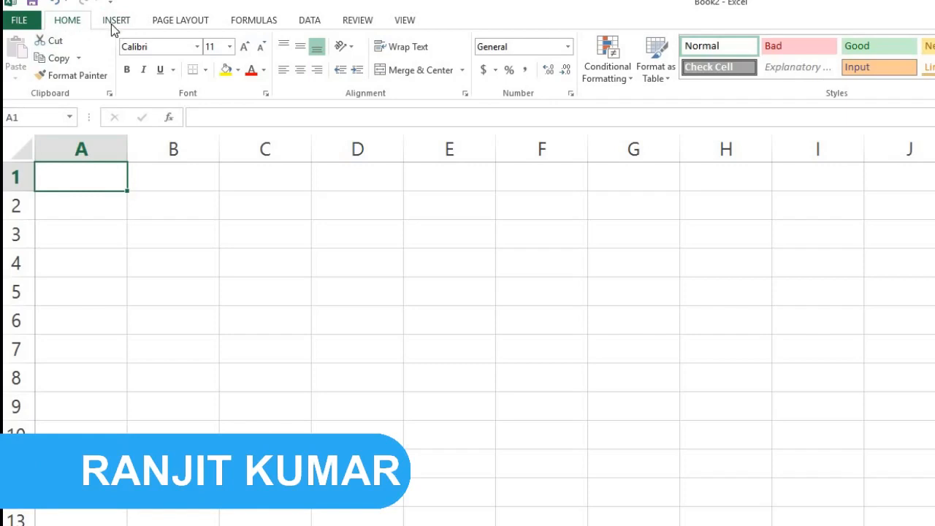
# Set the page to A4 paper size in portrait orientation.
pyautogui.click(179, 21)
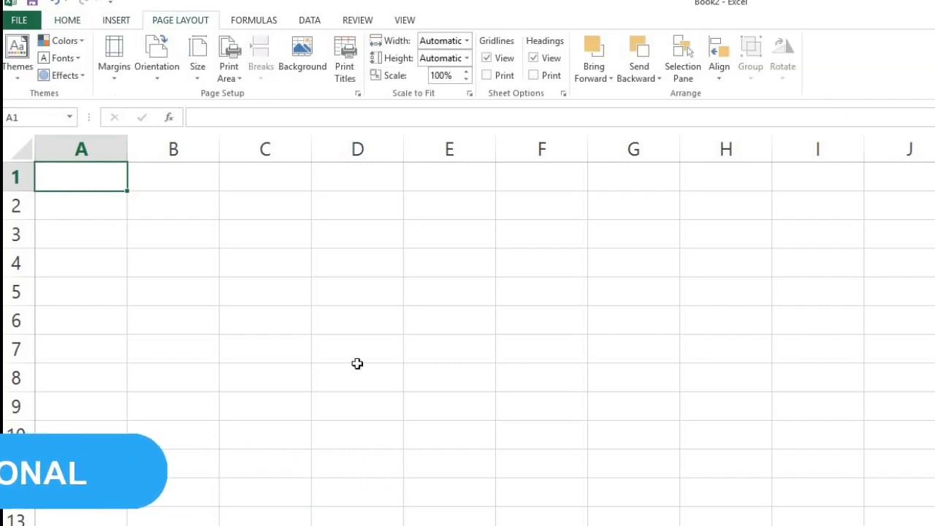
pyautogui.click(195, 80)
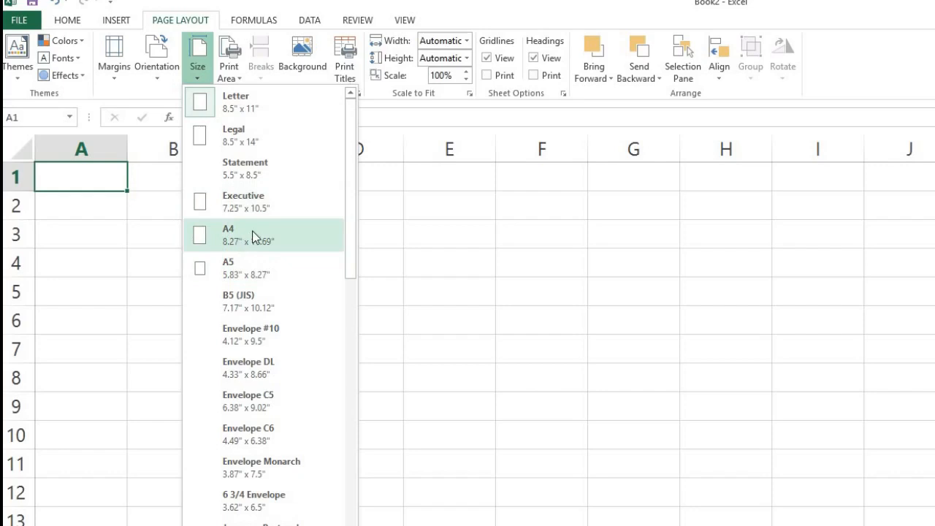
pyautogui.click(253, 237)
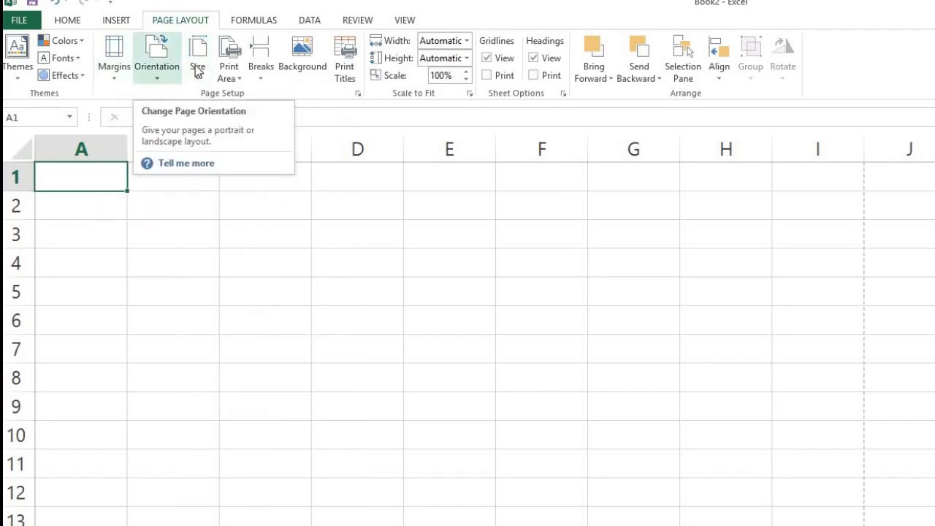
pyautogui.click(157, 76)
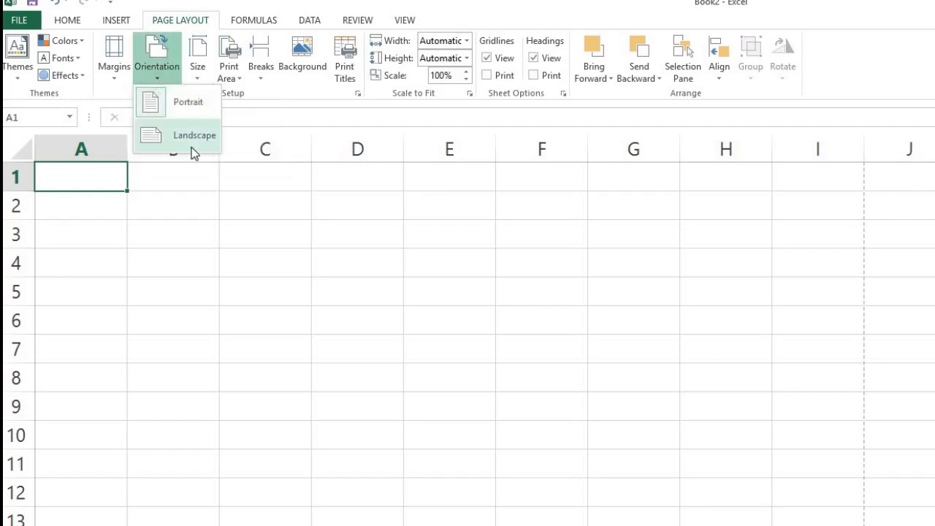
pyautogui.click(153, 104)
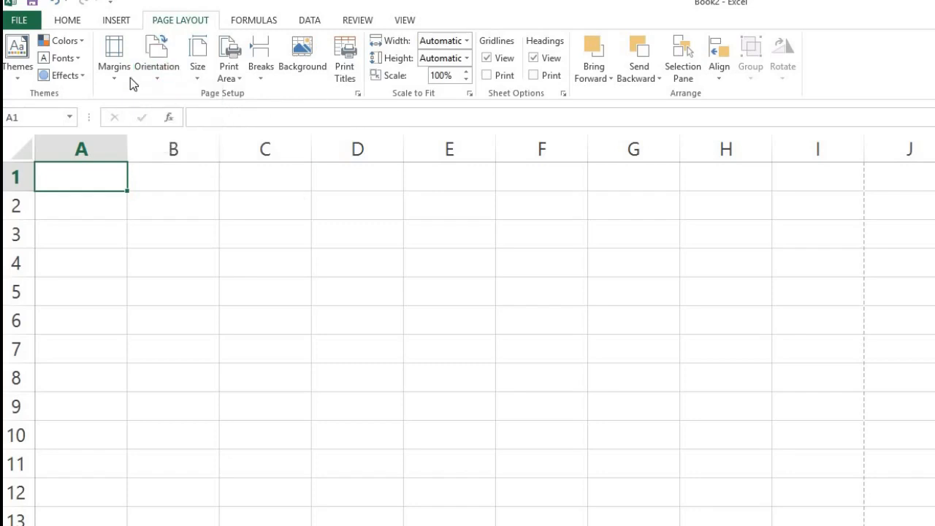
# Bring up the Custom Margins settings in Page Setup.
pyautogui.click(153, 84)
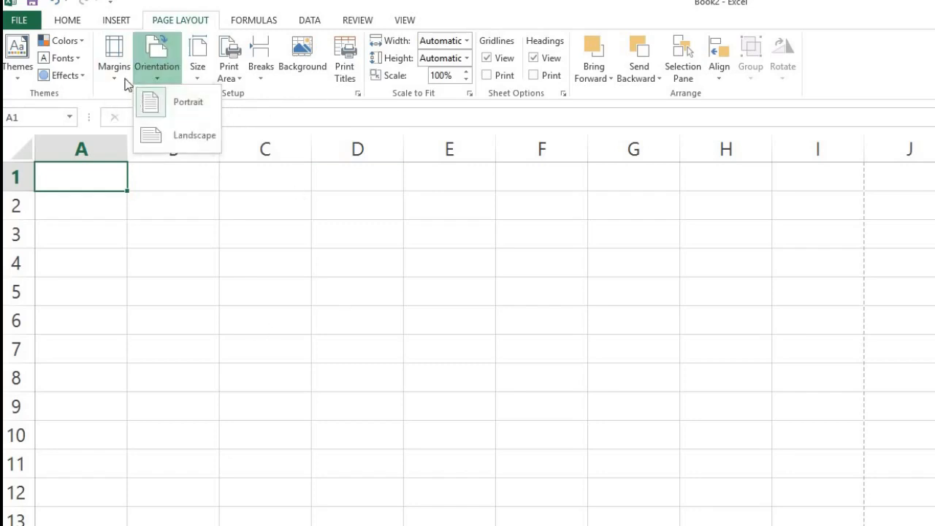
pyautogui.click(122, 83)
pyautogui.click(120, 81)
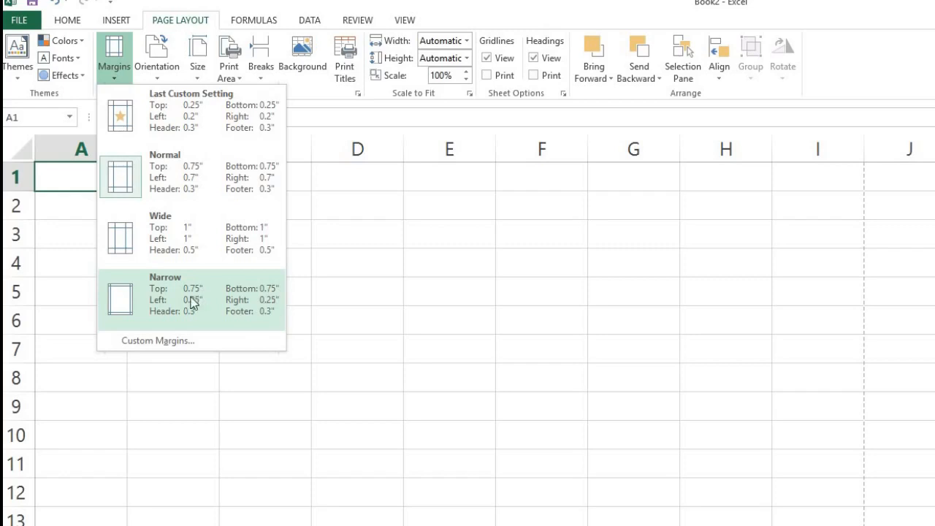
pyautogui.click(173, 342)
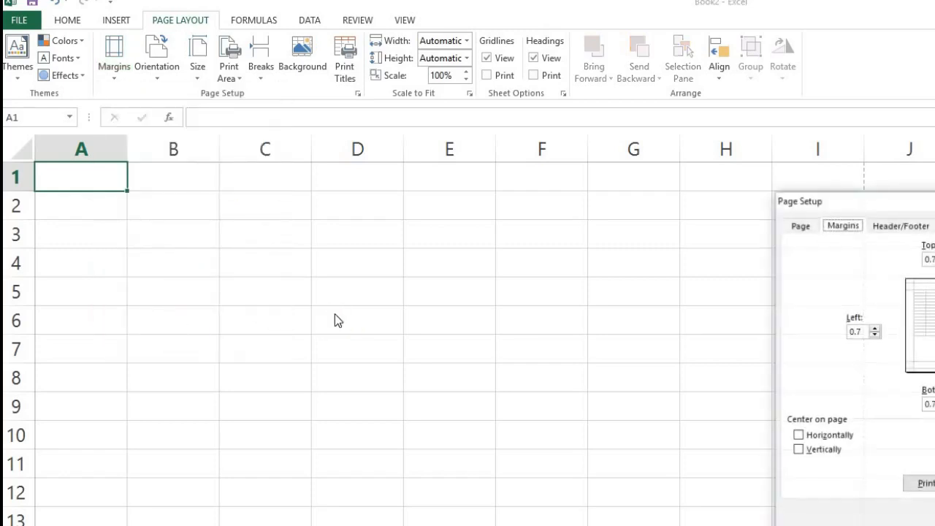
# Enter 0.25 for the top and left page margins.
pyautogui.moveTo(899, 205); pyautogui.dragTo(376, 195)
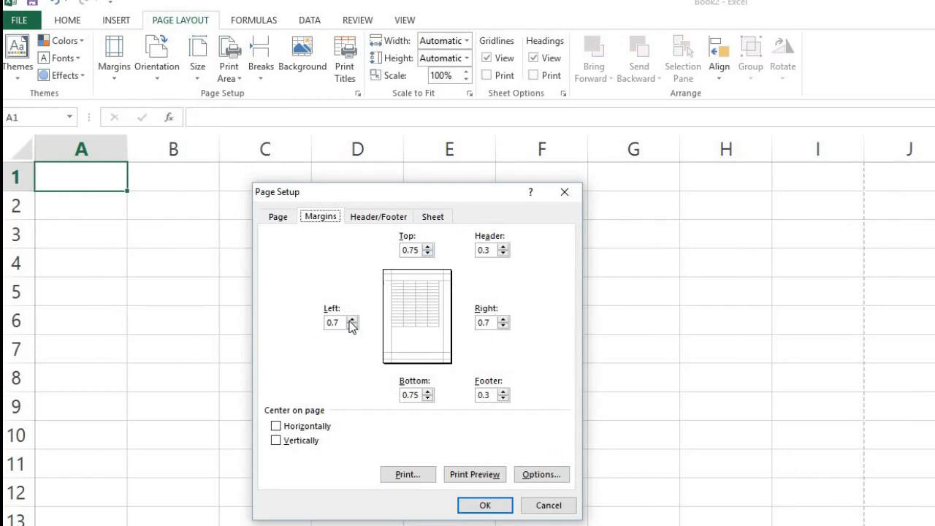
pyautogui.click(429, 253)
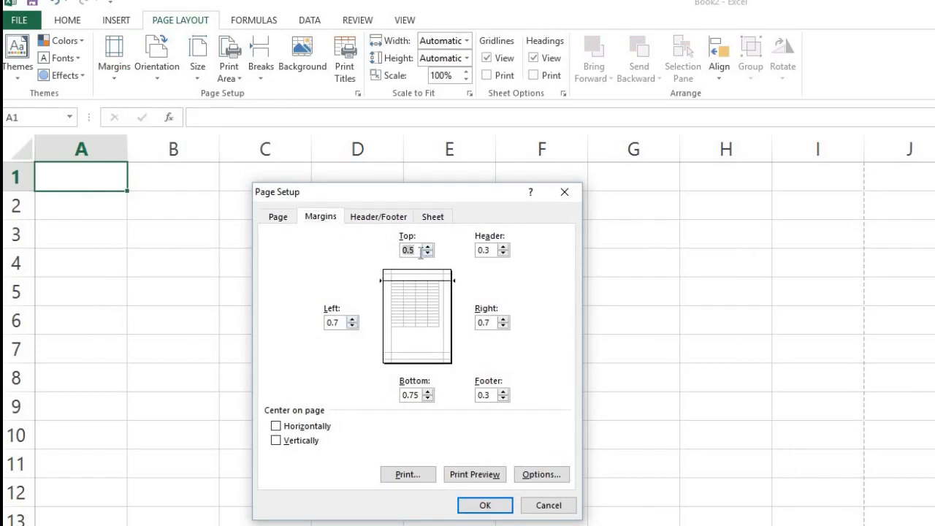
pyautogui.click(421, 253)
pyautogui.press('BackSpace')
pyautogui.write('7')
pyautogui.press('Tab')
pyautogui.write('0.7')
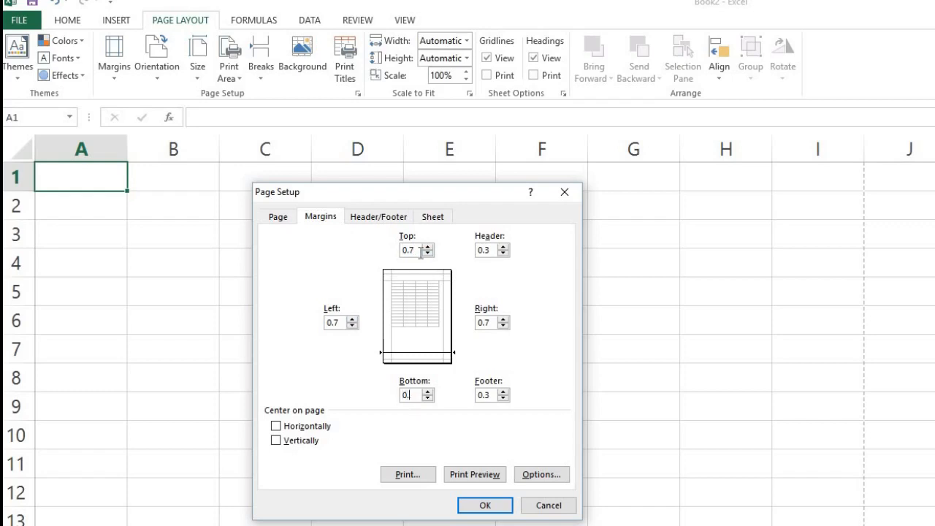
pyautogui.hotkey('shift', 'Tab')
pyautogui.write('0.25')
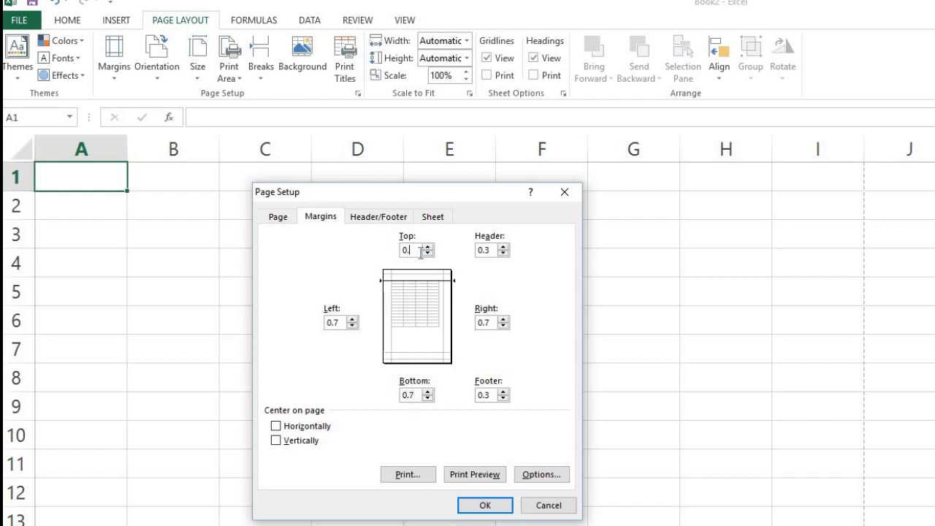
pyautogui.press('Tab')
pyautogui.press('Tab')
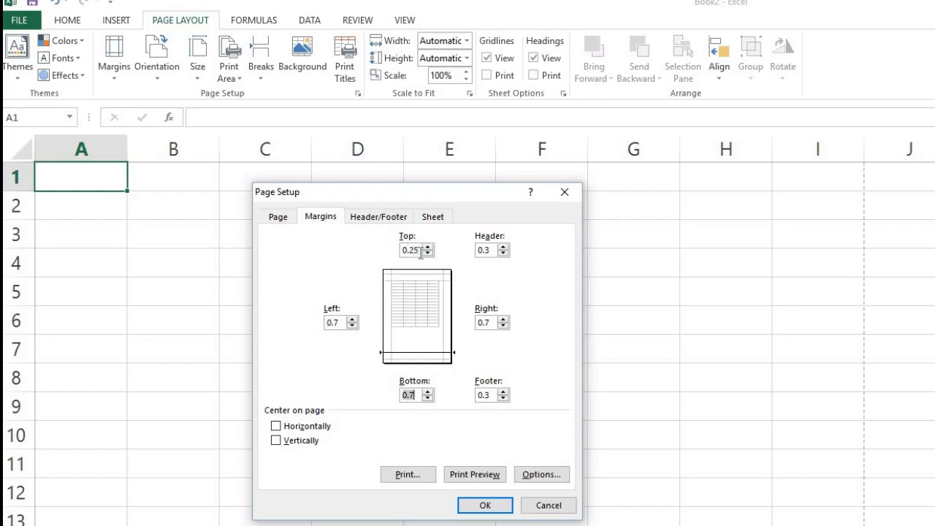
pyautogui.write('0.25')
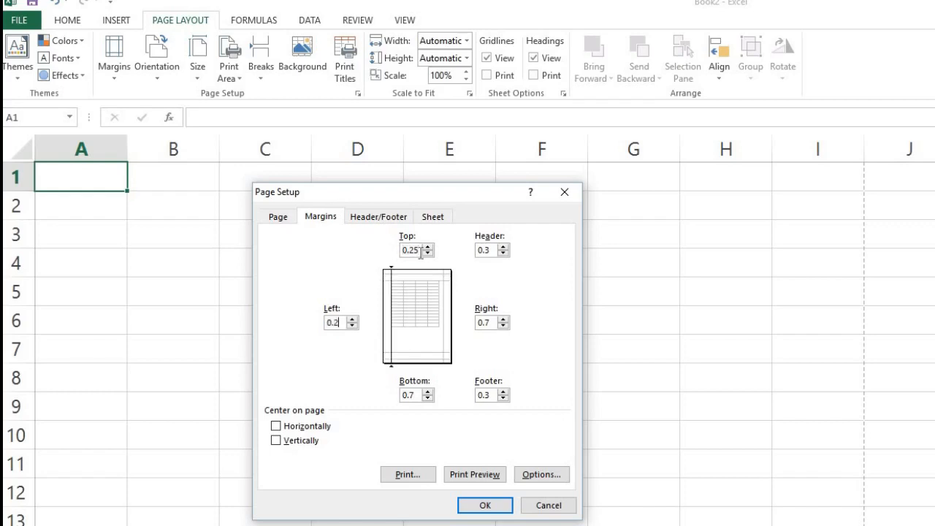
# Enter 0.25 for the right and bottom page margins.
pyautogui.press('Tab')
pyautogui.press('Tab')
pyautogui.hotkey('shift', 'Tab')
pyautogui.write('0.25')
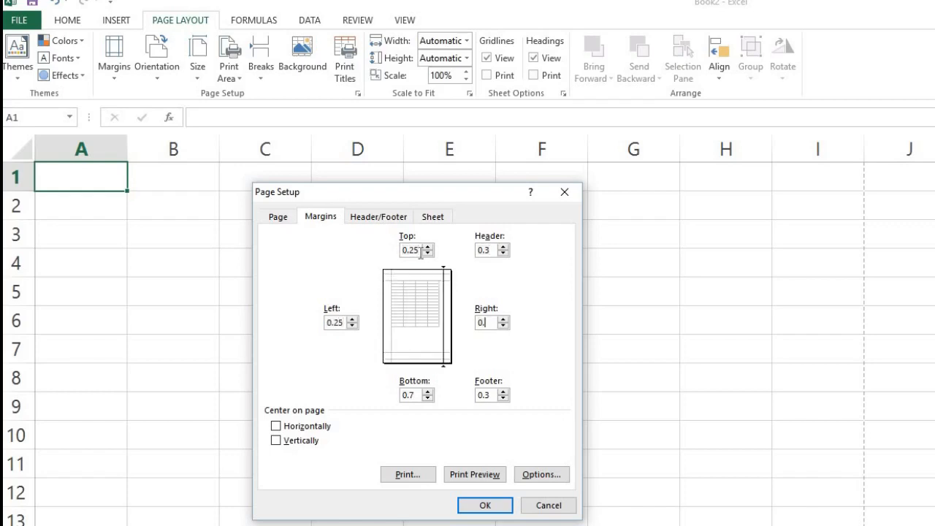
pyautogui.press('Tab')
pyautogui.press('Tab')
pyautogui.press('Tab')
pyautogui.click(410, 394)
pyautogui.write('0.25')
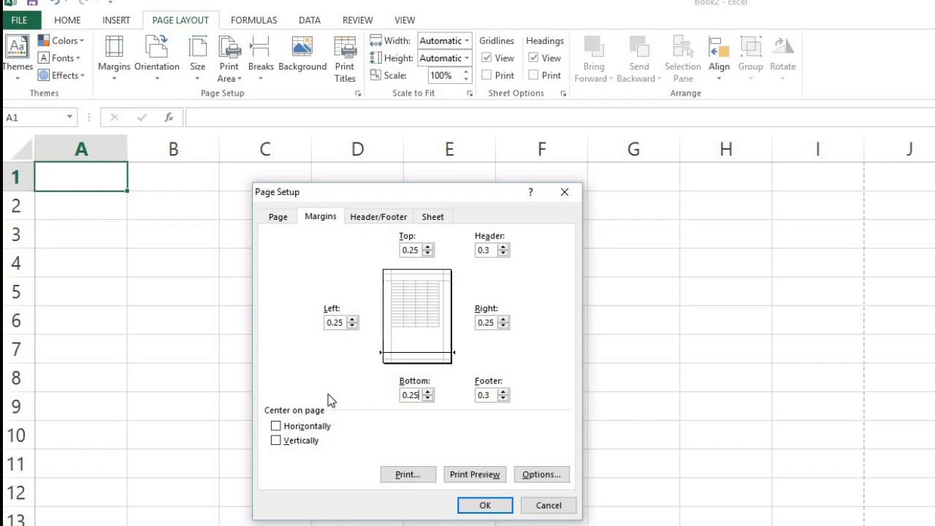
# Center the page horizontally on print and apply the 0.25 margin settings.
pyautogui.click(277, 428)
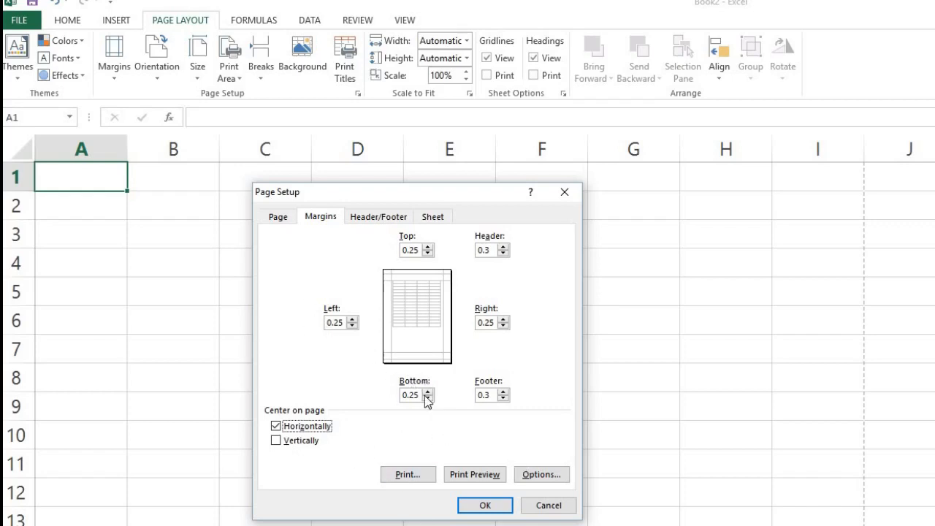
pyautogui.click(486, 508)
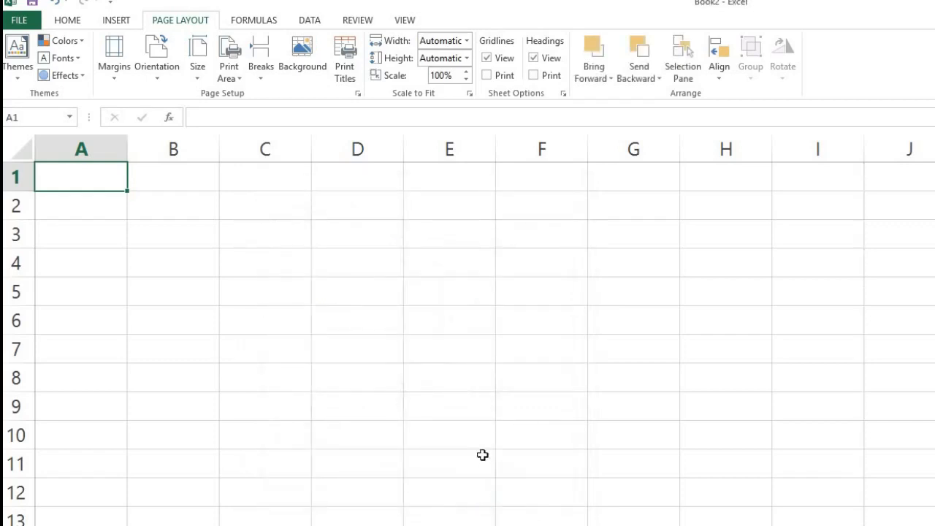
# Check the page breaks, then return to cell A1 at the top of the sheet.
pyautogui.scroll(-2, 483, 455)
pyautogui.scroll(5, 808, 413)
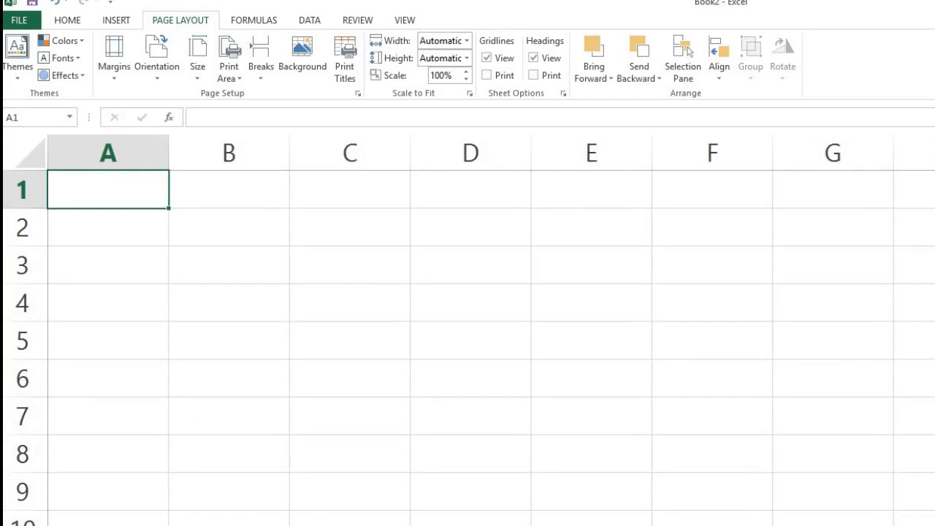
pyautogui.hscroll(1, 467, 329)
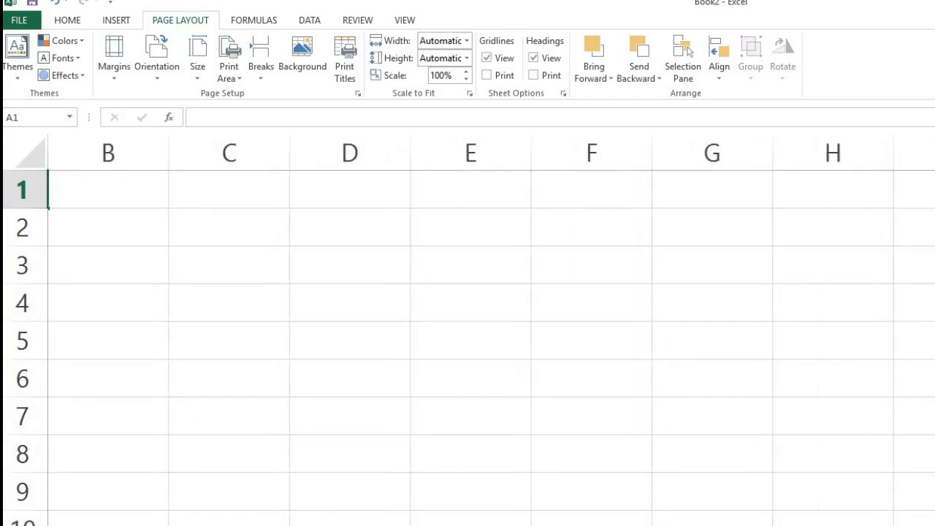
pyautogui.moveTo(733, 203); pyautogui.dragTo(743, 372)
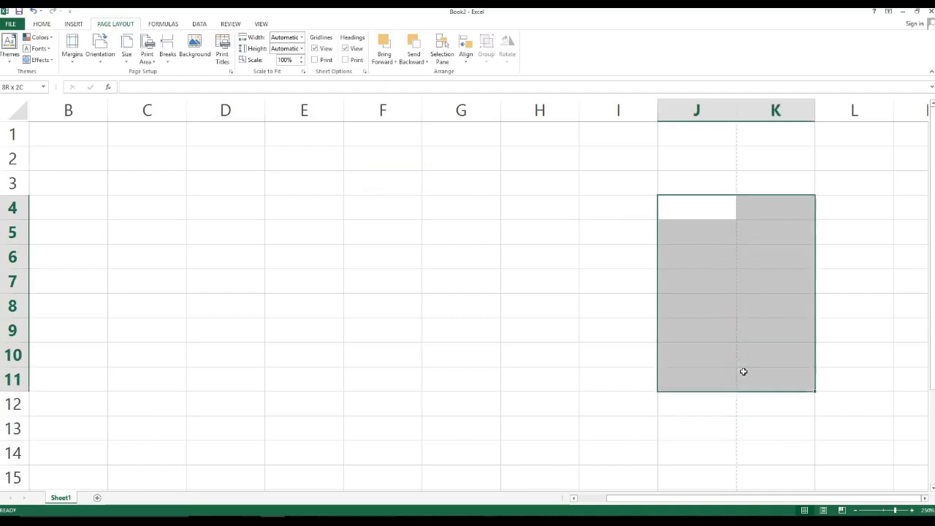
pyautogui.scroll(-18, 721, 299)
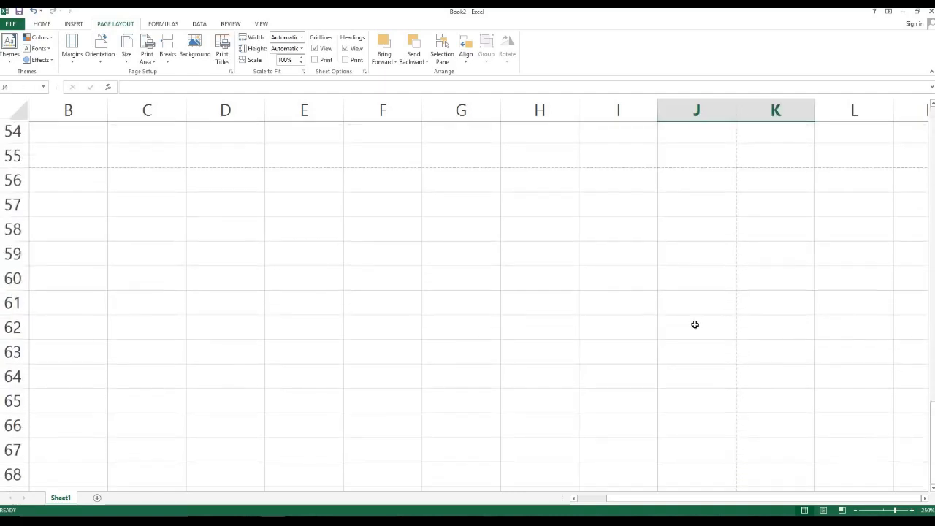
pyautogui.scroll(-20, 695, 324)
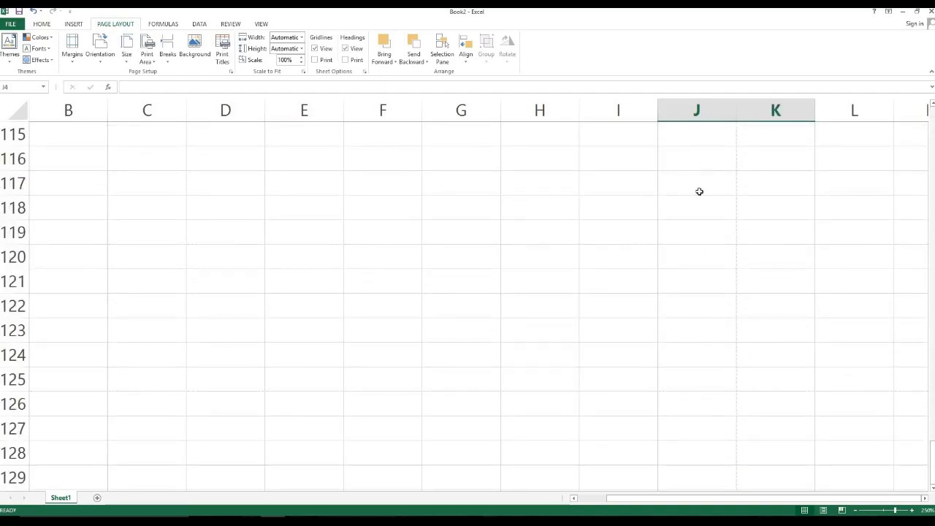
pyautogui.scroll(2, 700, 191)
pyautogui.moveTo(714, 181); pyautogui.dragTo(71, 151)
pyautogui.keyDown('ctrl'); pyautogui.scroll(-4, 357, 231); pyautogui.keyUp('ctrl')
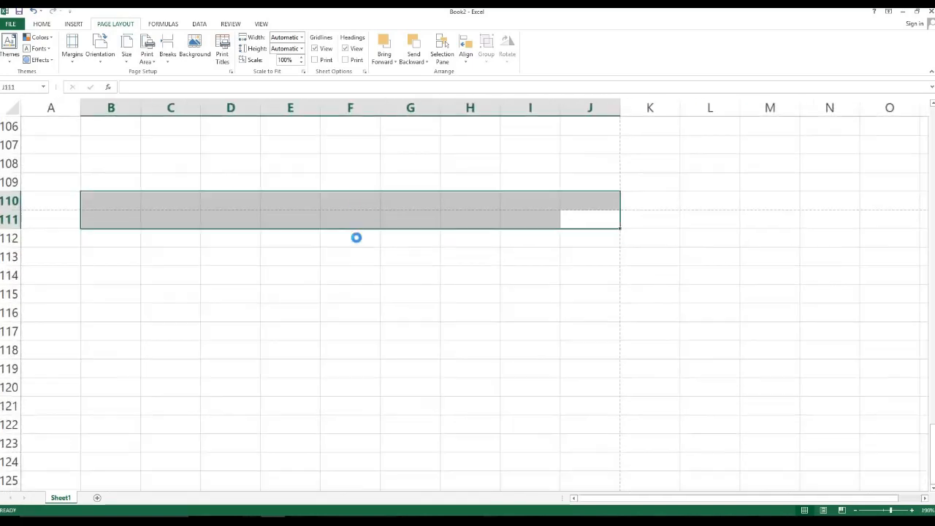
pyautogui.keyDown('ctrl'); pyautogui.scroll(-6, 357, 238); pyautogui.keyUp('ctrl')
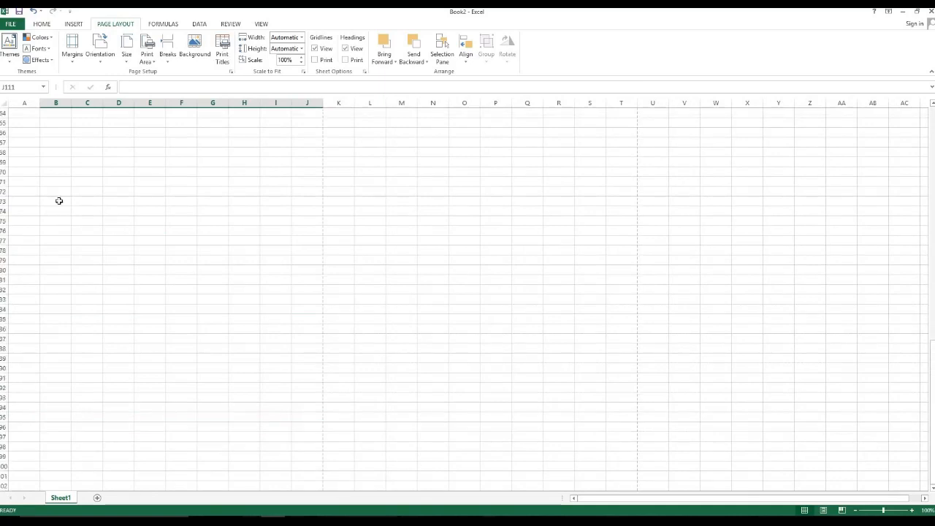
pyautogui.scroll(5, 241, 182)
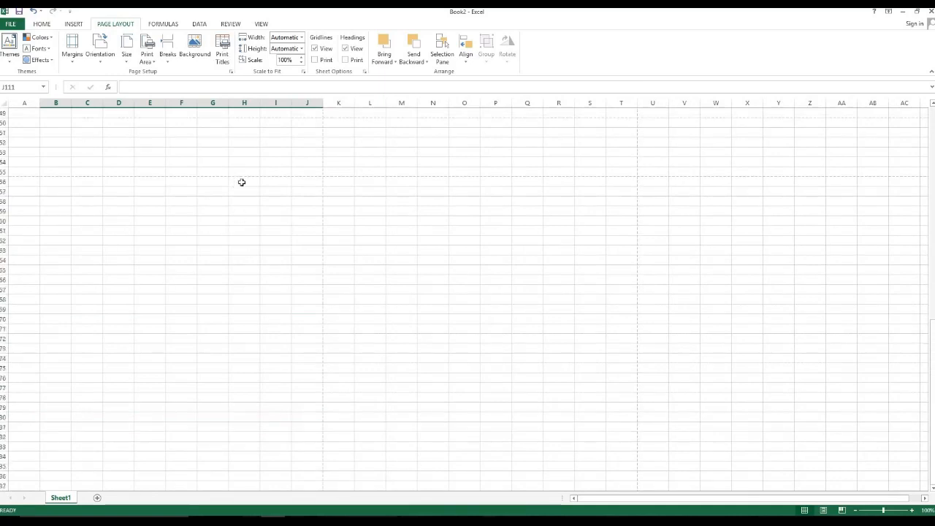
pyautogui.scroll(16, 231, 225)
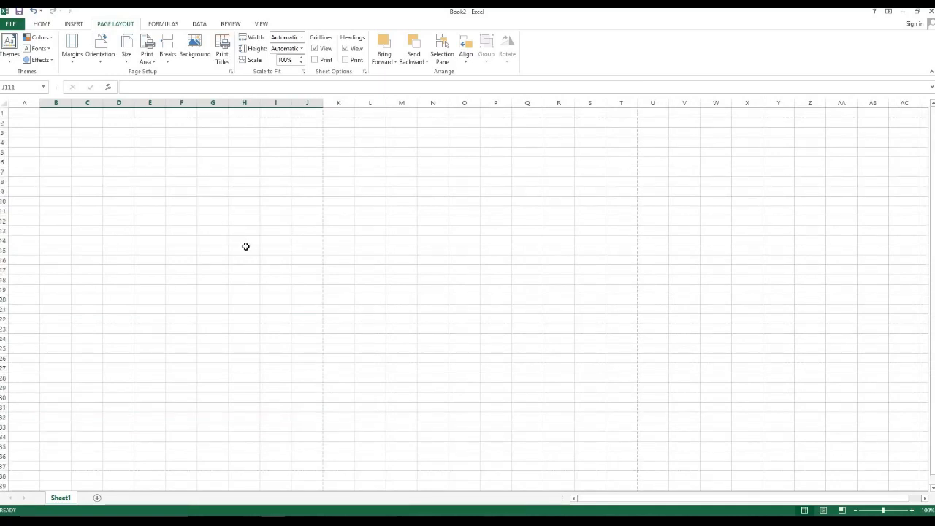
pyautogui.click(31, 114)
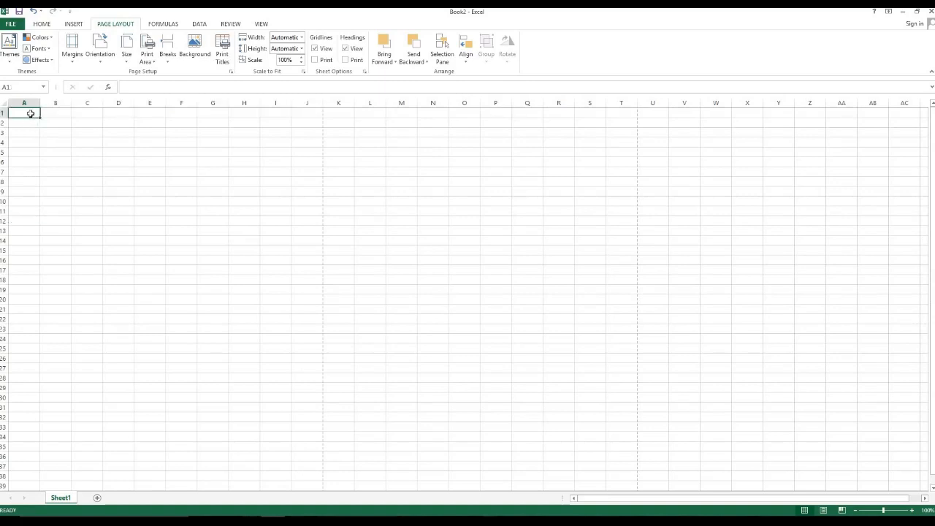
# Select A1:J13 and fill it solid blue.
pyautogui.moveTo(31, 113); pyautogui.dragTo(307, 358)
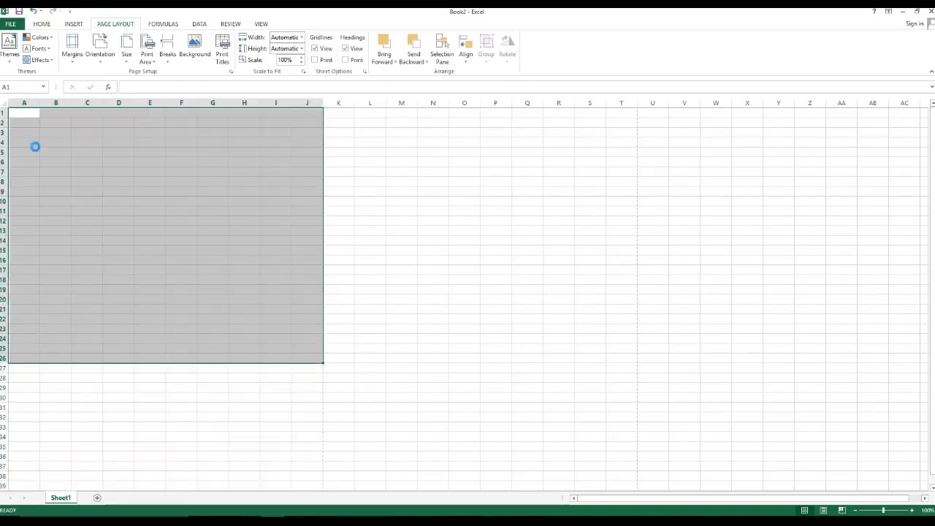
pyautogui.scroll(6, 35, 147)
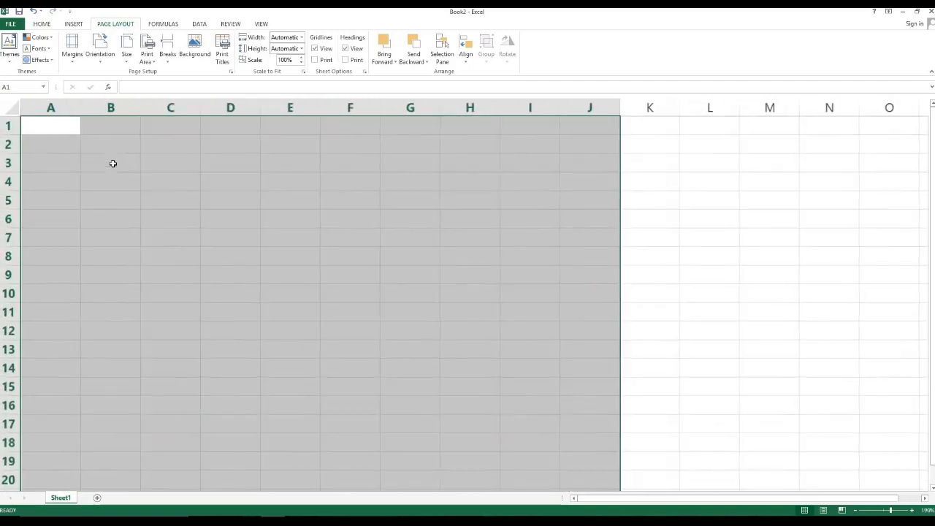
pyautogui.click(238, 171)
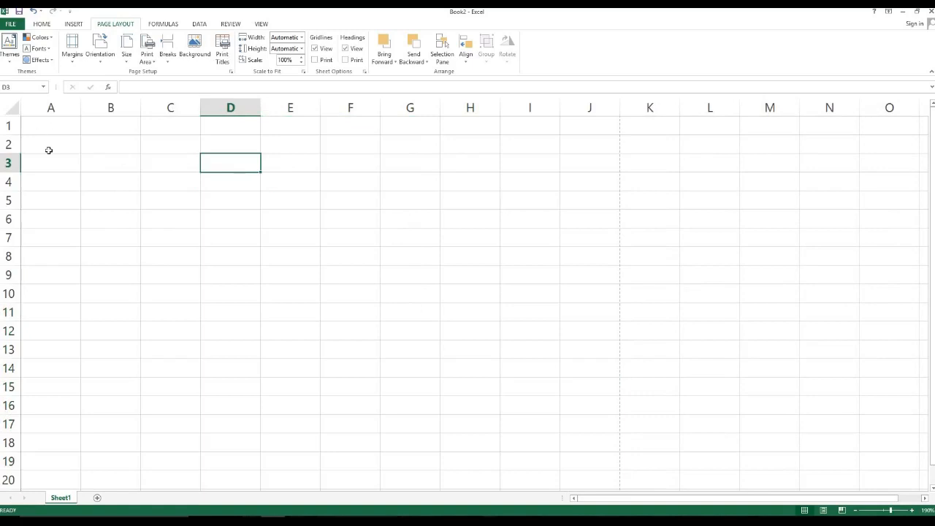
pyautogui.moveTo(46, 127); pyautogui.dragTo(589, 349)
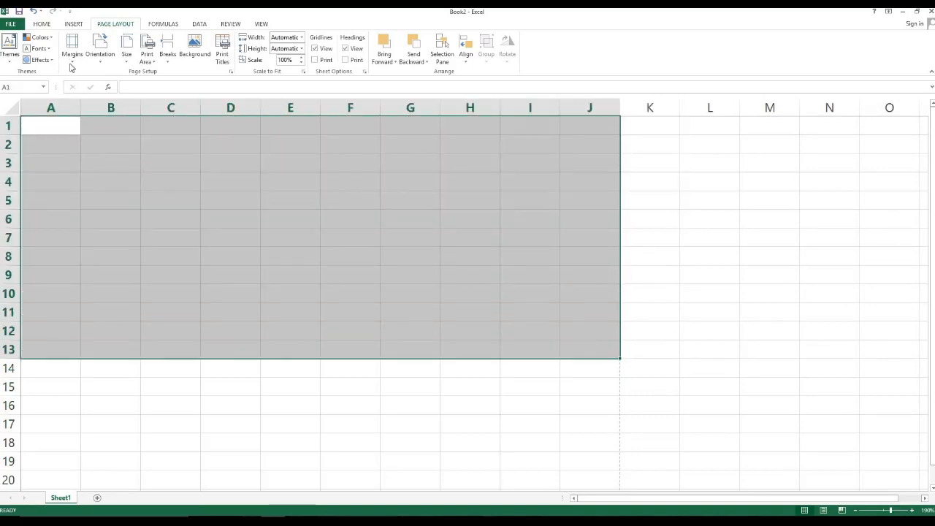
pyautogui.click(40, 25)
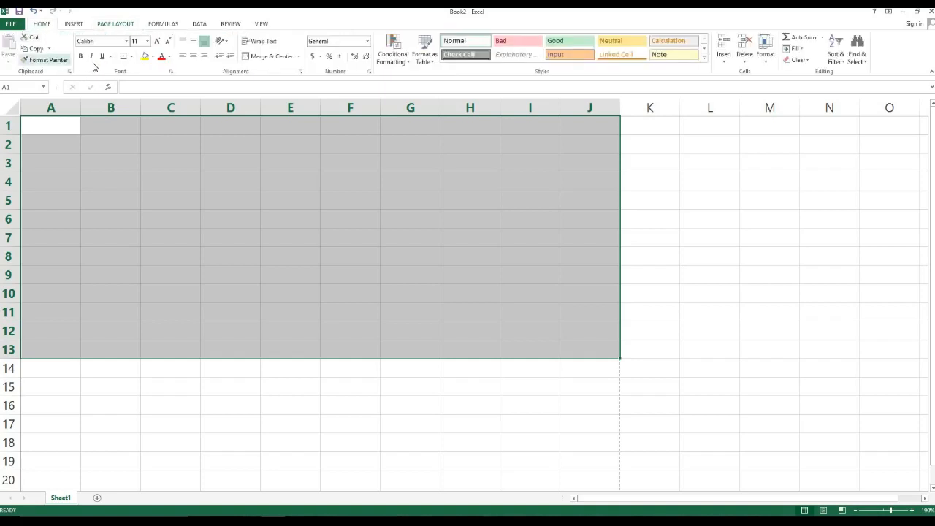
pyautogui.click(153, 56)
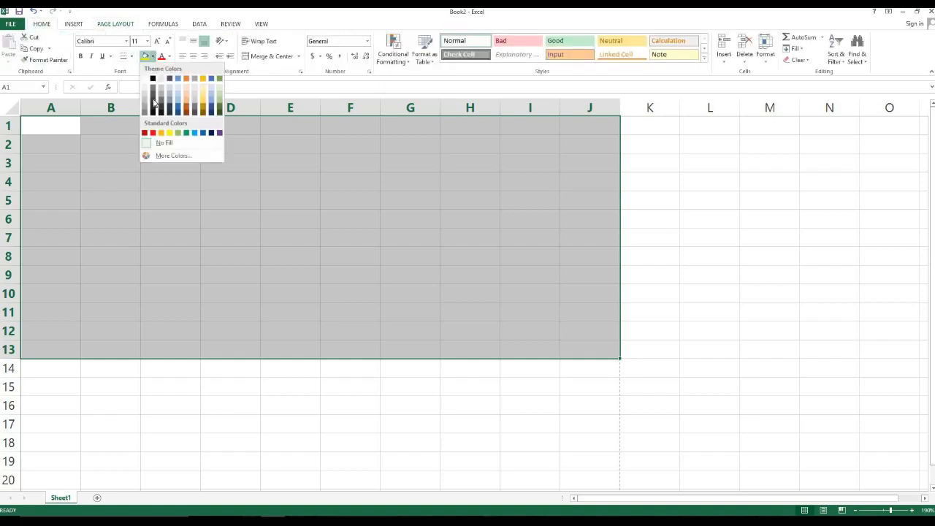
pyautogui.click(204, 133)
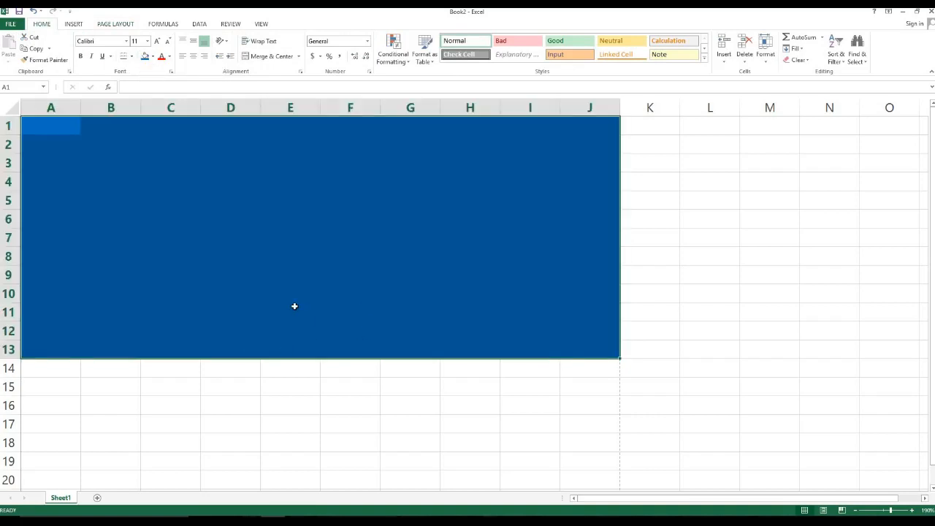
pyautogui.click(309, 263)
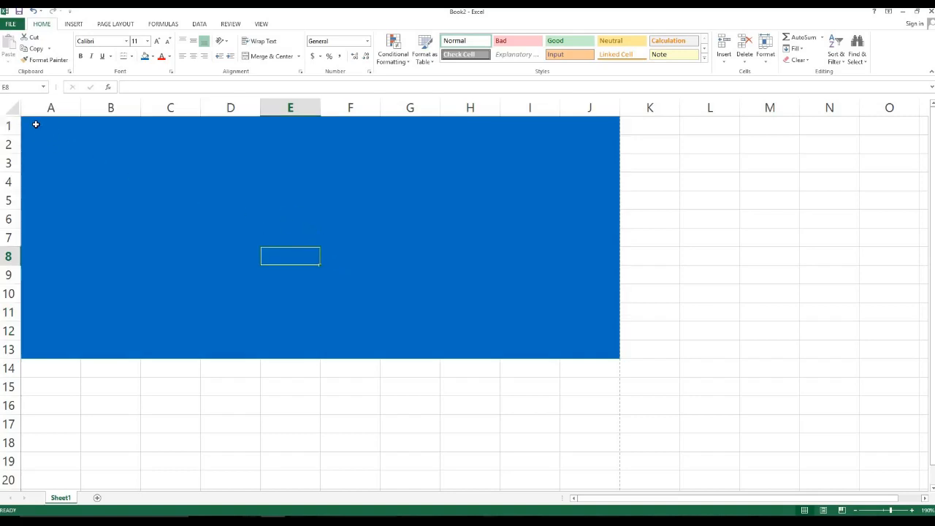
# Apply All Borders to the blue A1:J13 block.
pyautogui.moveTo(42, 127)
pyautogui.mouseDown()
pyautogui.moveTo(560, 290)
pyautogui.moveTo(589, 352)
pyautogui.mouseUp()
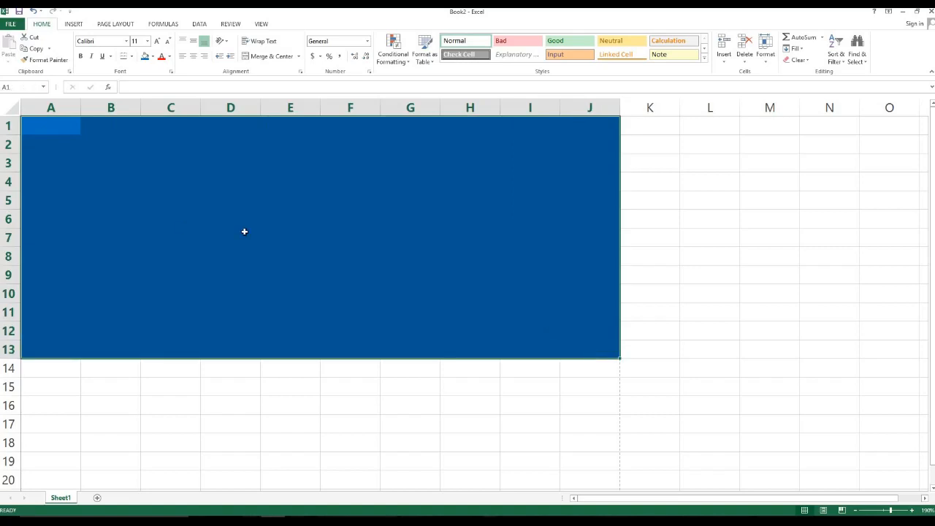
pyautogui.click(131, 56)
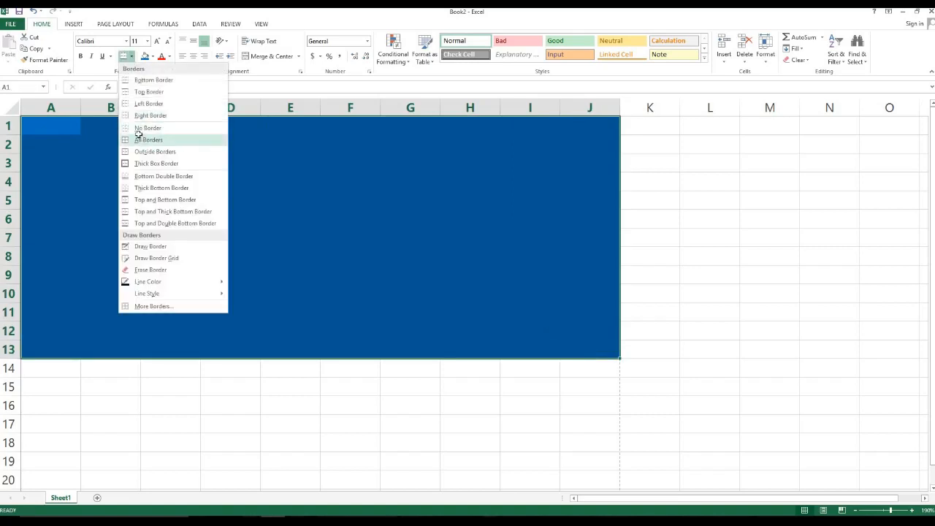
pyautogui.click(146, 139)
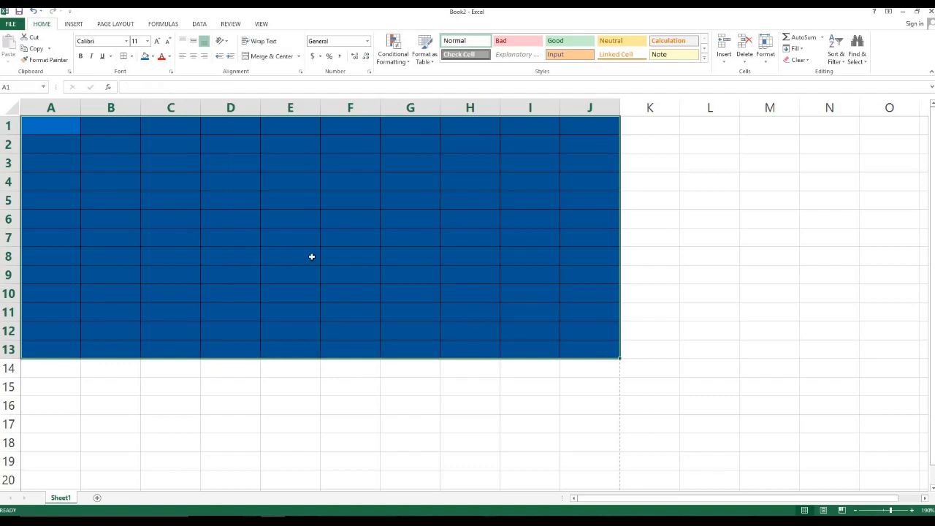
pyautogui.click(219, 363)
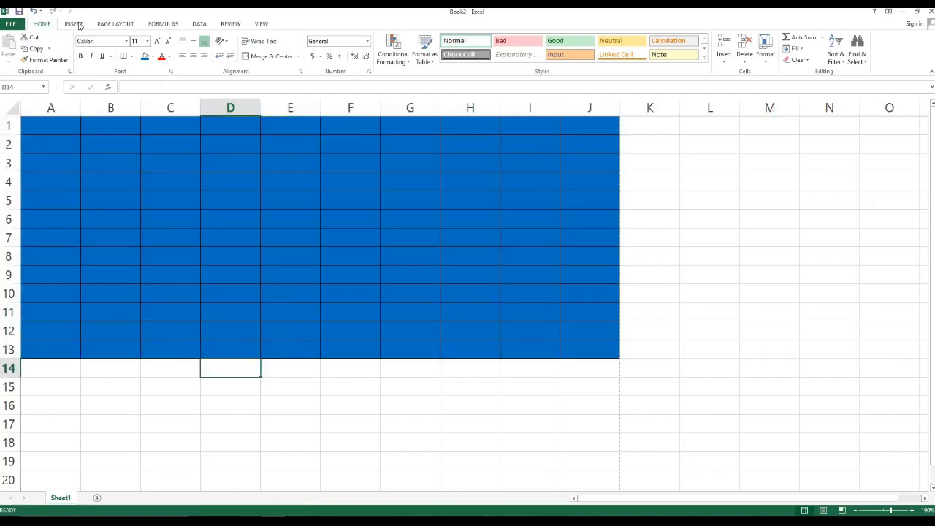
# Insert the CAP jpg picture from the Desktop and drag it onto the blue block's top-left.
pyautogui.click(75, 24)
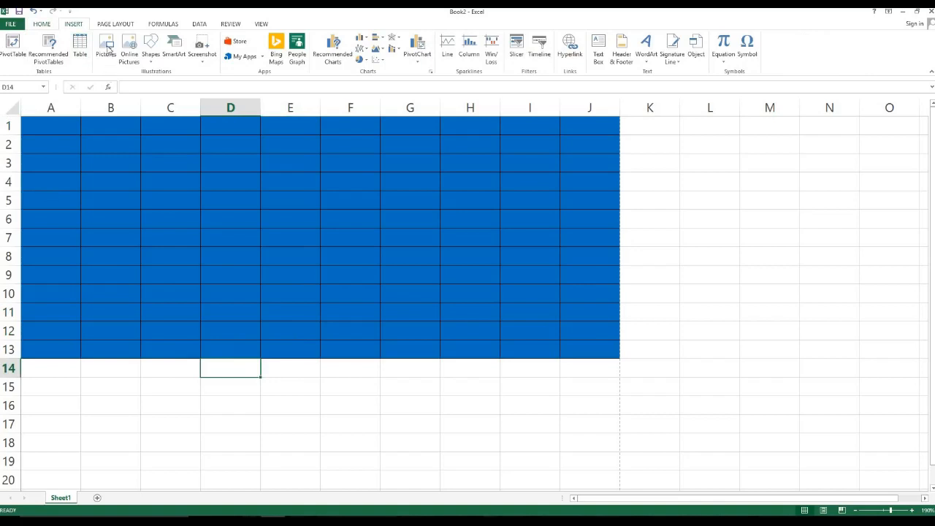
pyautogui.click(107, 47)
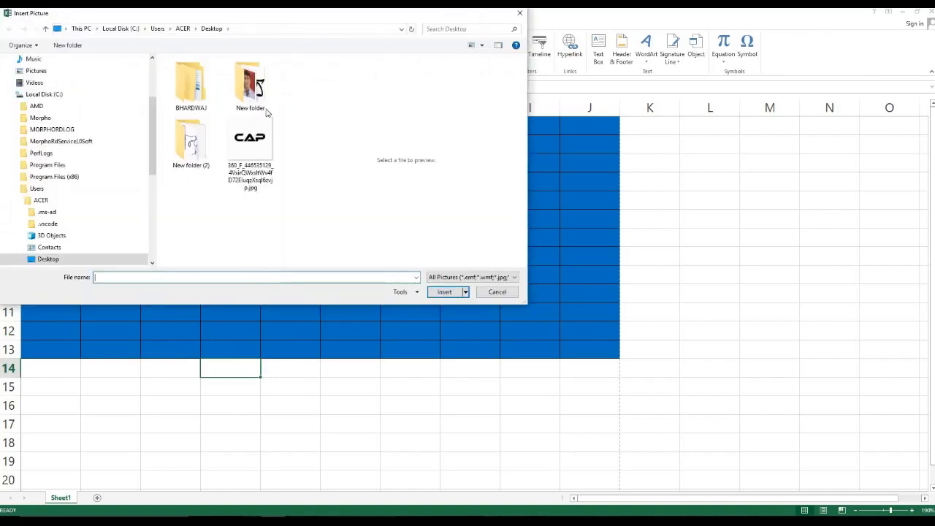
pyautogui.click(255, 155)
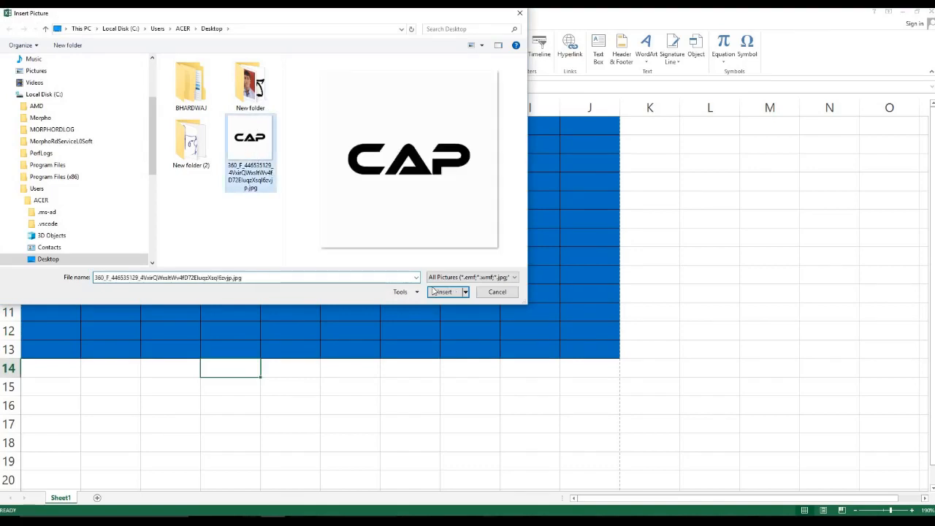
pyautogui.click(443, 292)
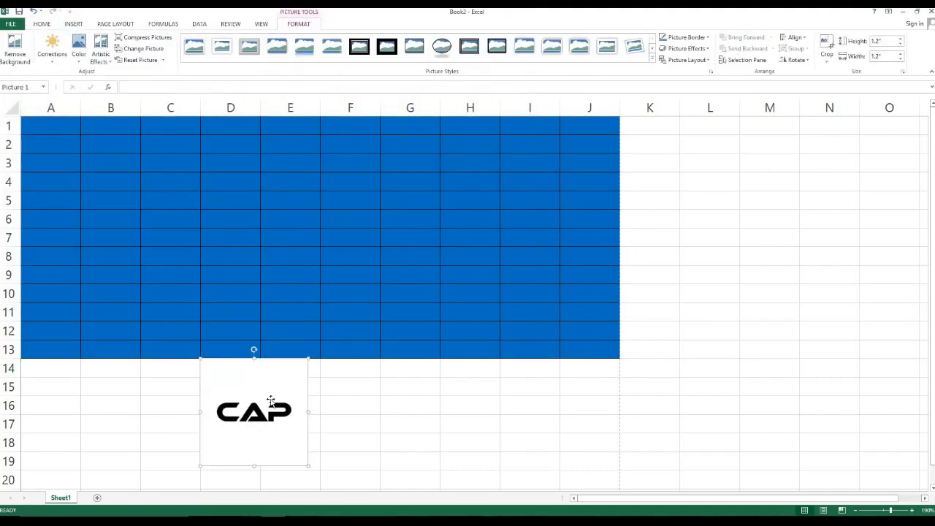
pyautogui.moveTo(271, 403); pyautogui.dragTo(121, 159)
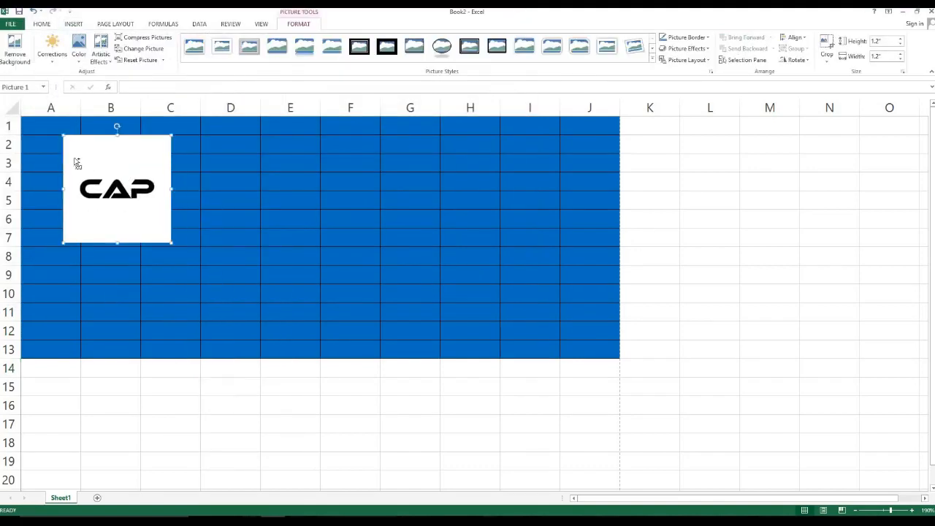
pyautogui.scroll(3, 75, 161)
pyautogui.scroll(2, 78, 167)
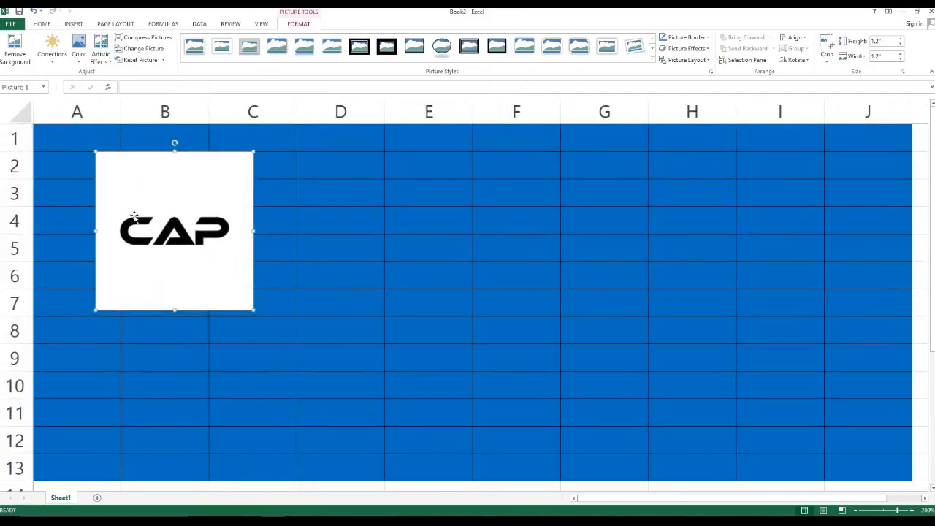
# Drag the CAP logo right until it sits over columns E–F, rows 4–9.
pyautogui.moveTo(165, 233); pyautogui.dragTo(147, 259)
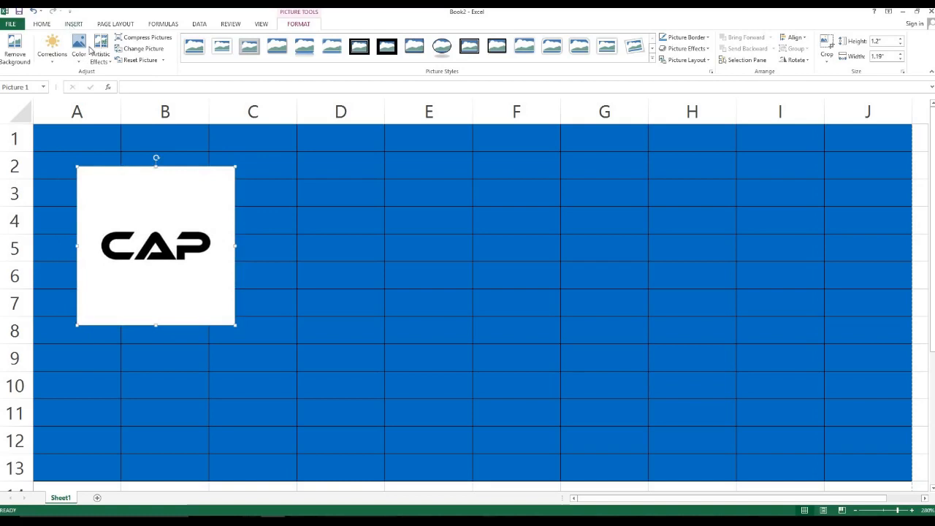
pyautogui.click(74, 25)
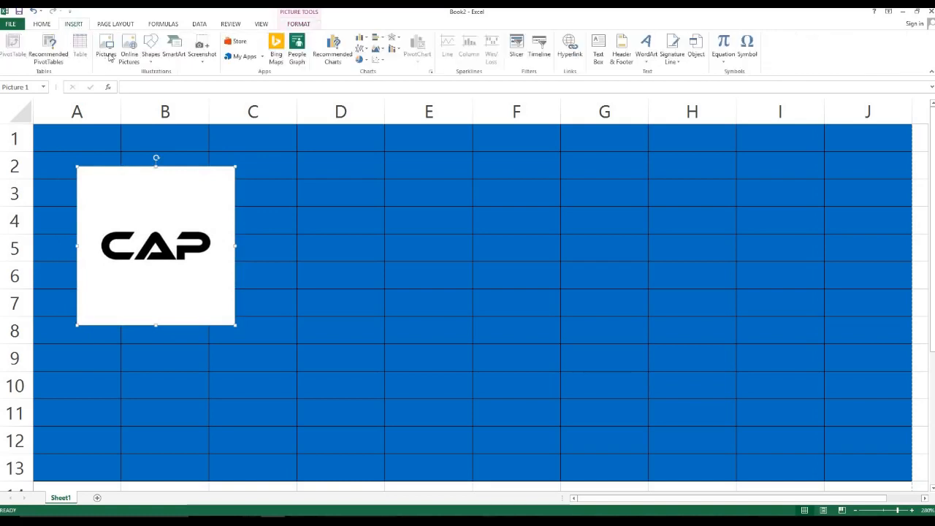
pyautogui.doubleClick(155, 236)
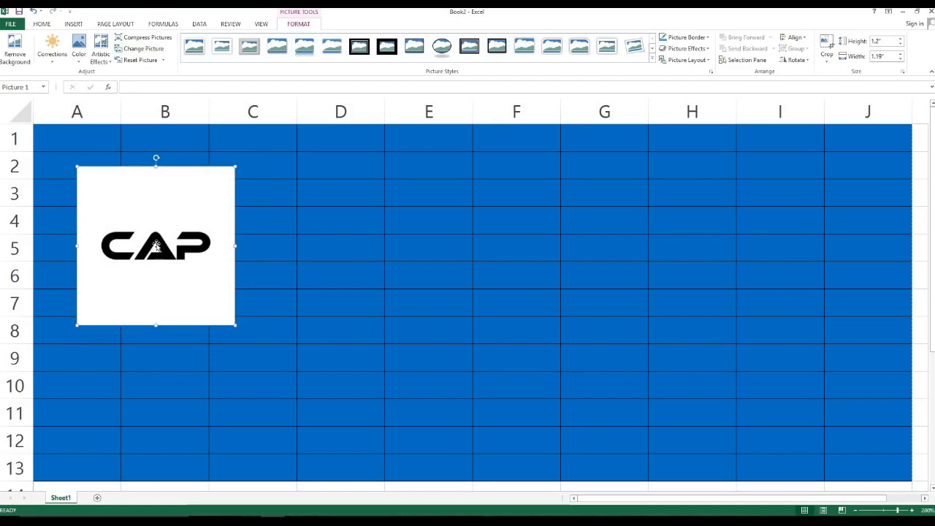
pyautogui.moveTo(156, 245); pyautogui.dragTo(183, 245)
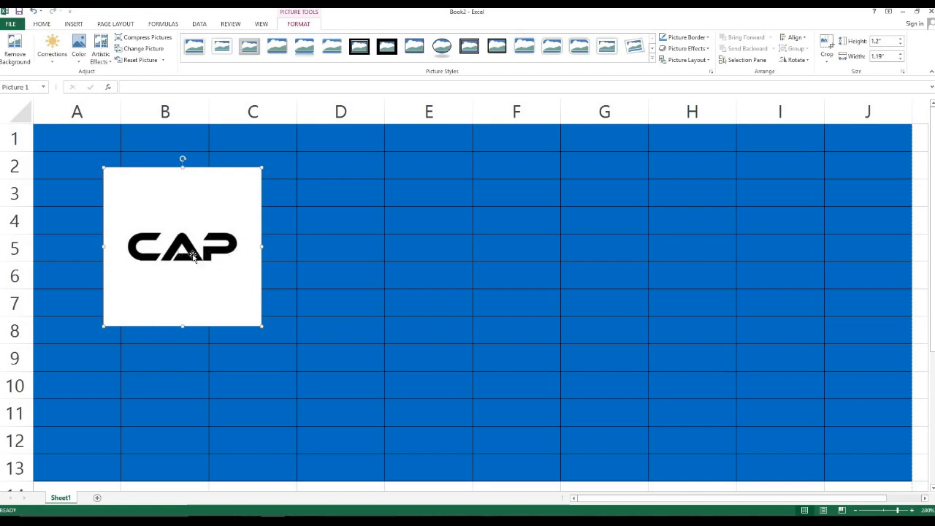
pyautogui.moveTo(193, 256); pyautogui.dragTo(336, 279)
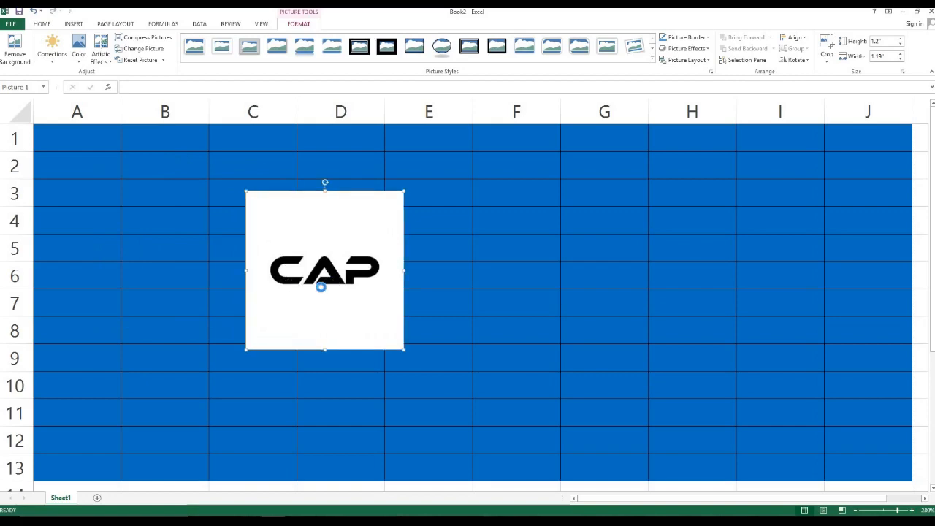
pyautogui.scroll(6, 322, 285)
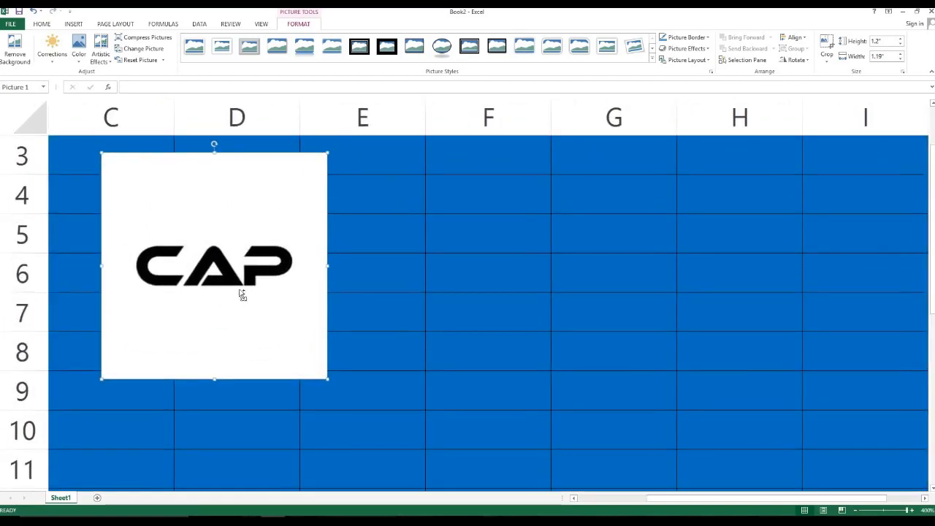
pyautogui.moveTo(248, 298); pyautogui.dragTo(454, 318)
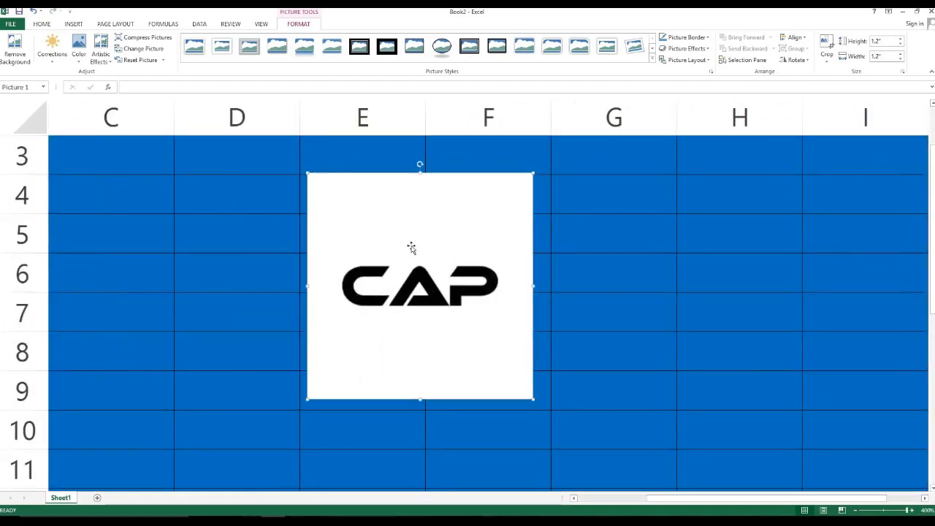
# Crop the CAP logo's right, bottom, top and left edges down to its wordmark.
pyautogui.click(827, 45)
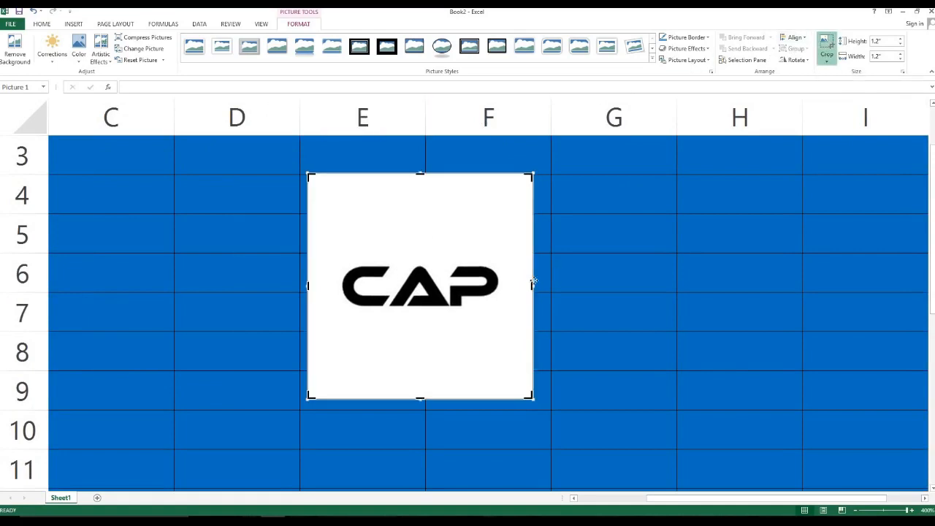
pyautogui.moveTo(530, 286); pyautogui.dragTo(501, 286)
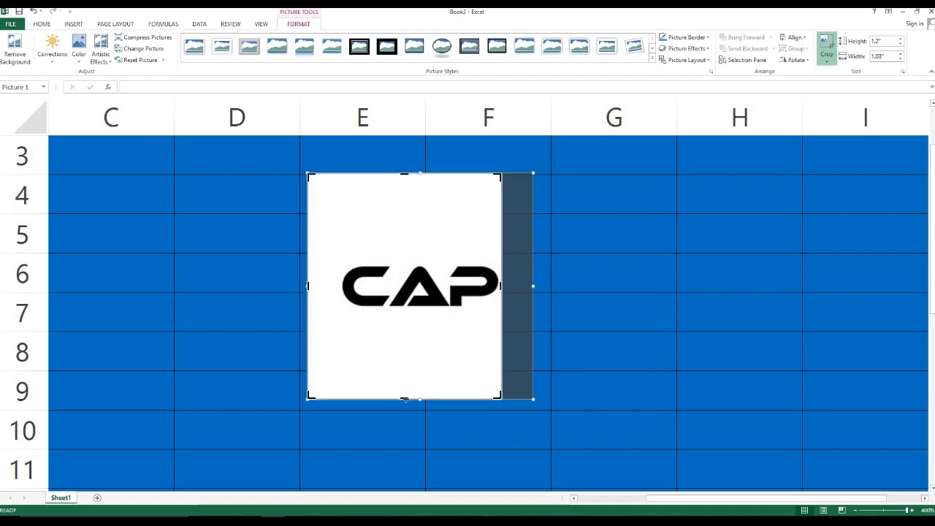
pyautogui.moveTo(407, 378); pyautogui.dragTo(409, 314)
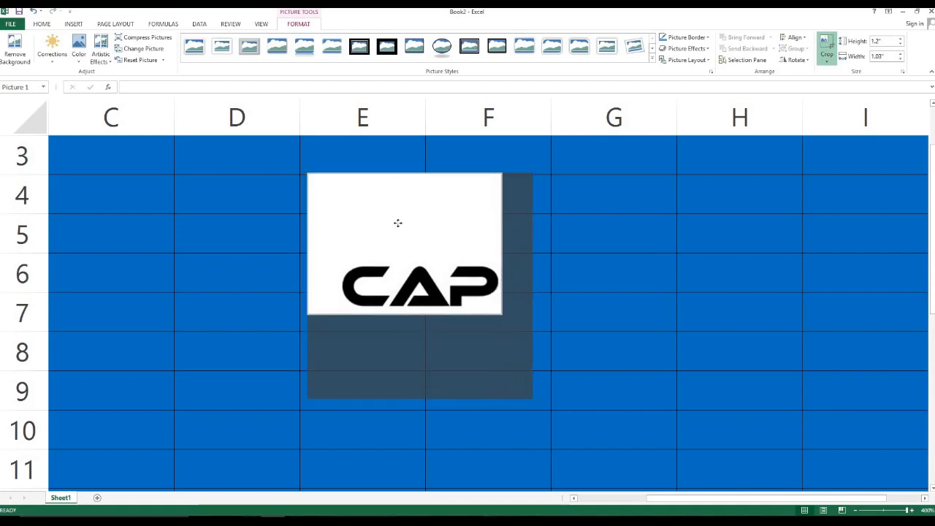
pyautogui.moveTo(406, 175); pyautogui.dragTo(408, 260)
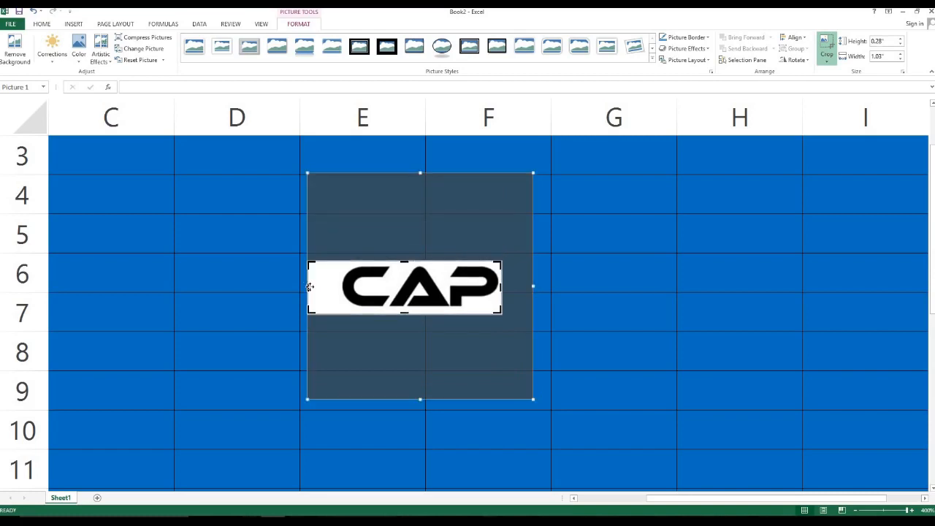
pyautogui.moveTo(308, 287); pyautogui.dragTo(341, 287)
pyautogui.click(633, 311)
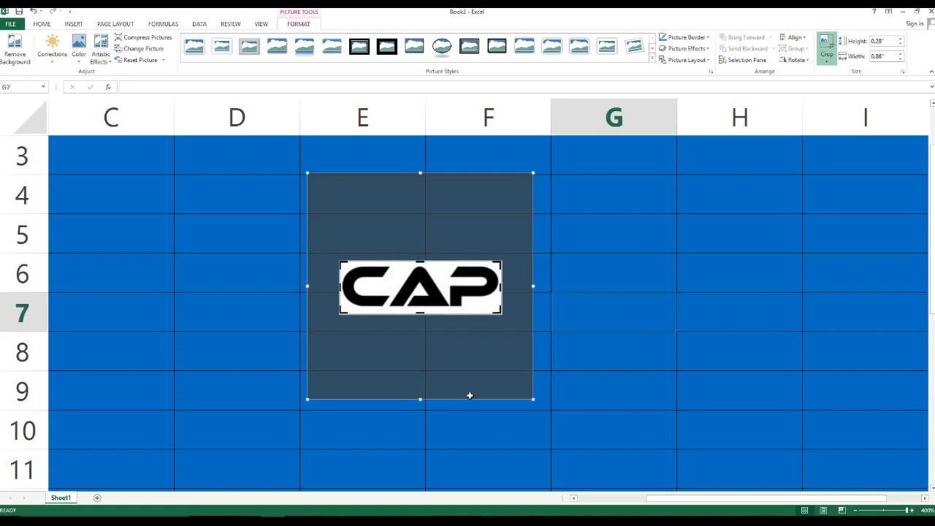
pyautogui.click(451, 305)
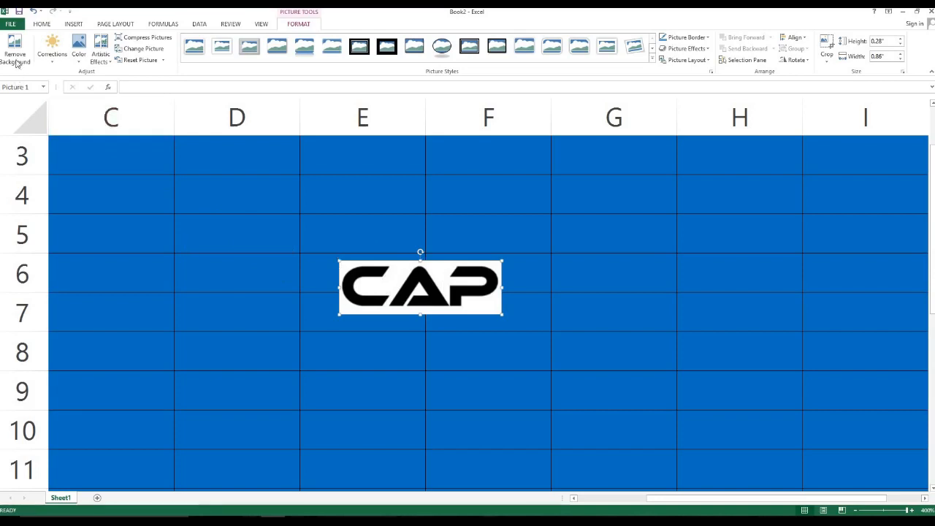
# Remove the CAP logo's white background, keeping the C and P letters.
pyautogui.click(15, 48)
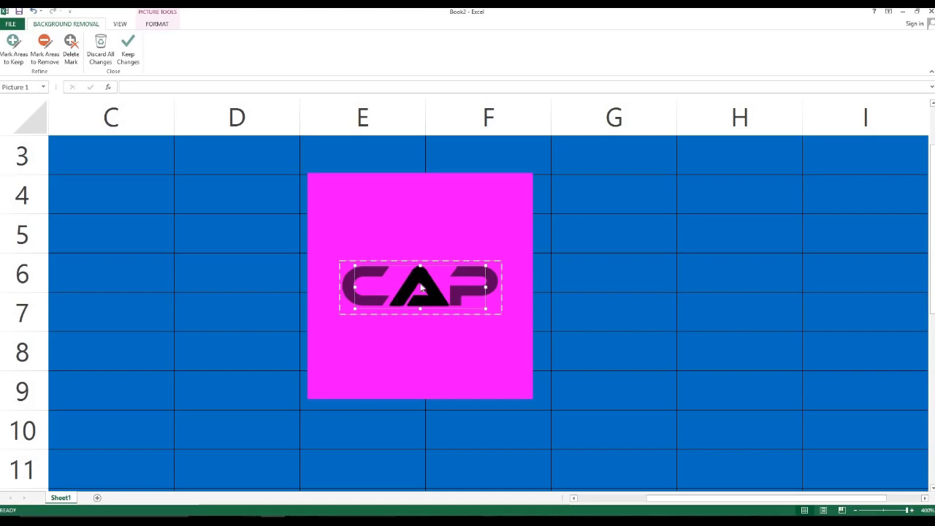
pyautogui.click(14, 43)
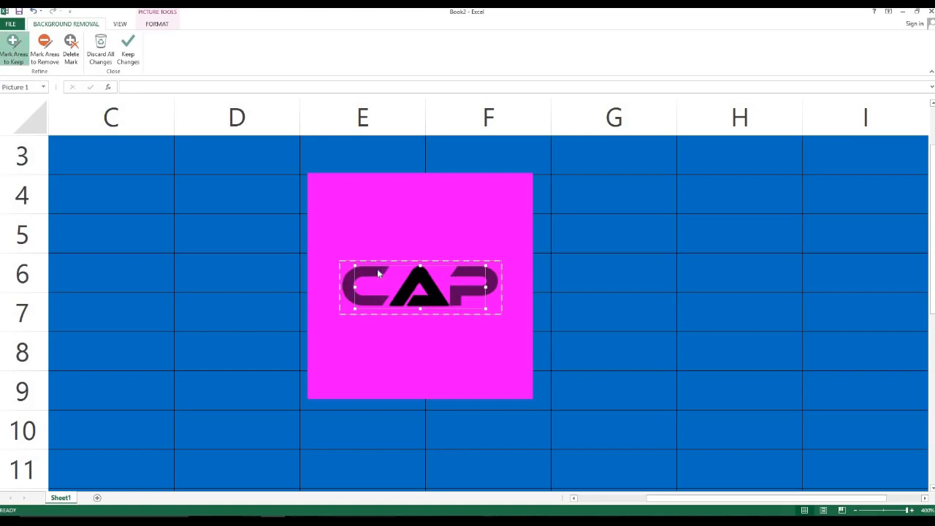
pyautogui.moveTo(353, 270); pyautogui.dragTo(351, 270)
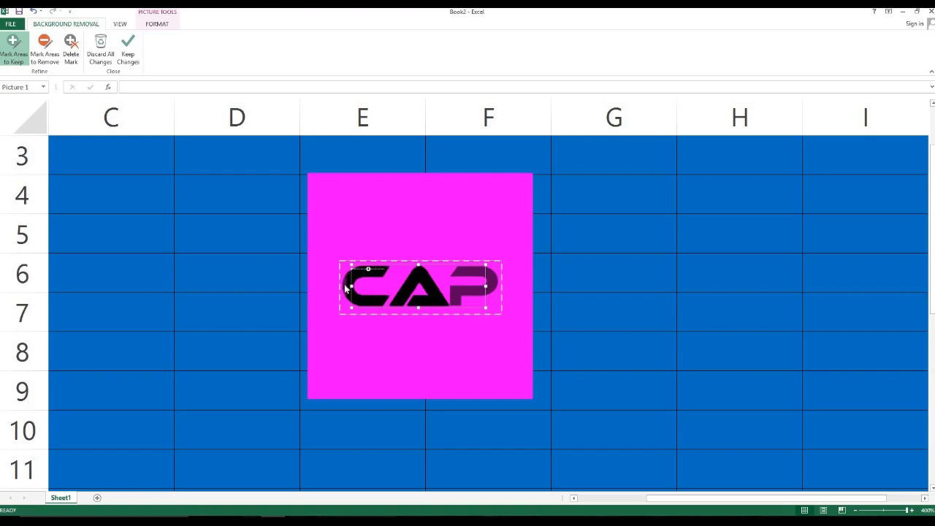
pyautogui.moveTo(345, 295); pyautogui.dragTo(345, 297)
pyautogui.moveTo(491, 276); pyautogui.dragTo(492, 277)
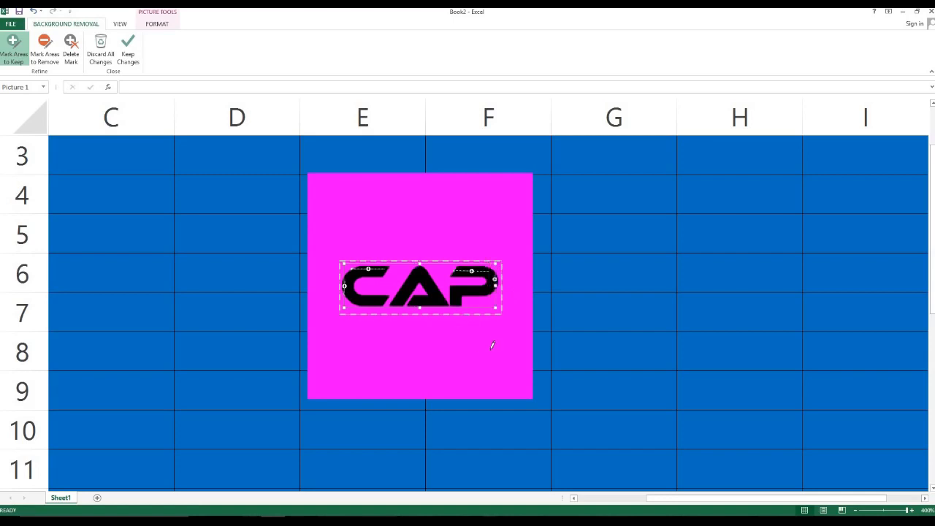
pyautogui.click(486, 295)
pyautogui.hotkey('ctrl', 'z')
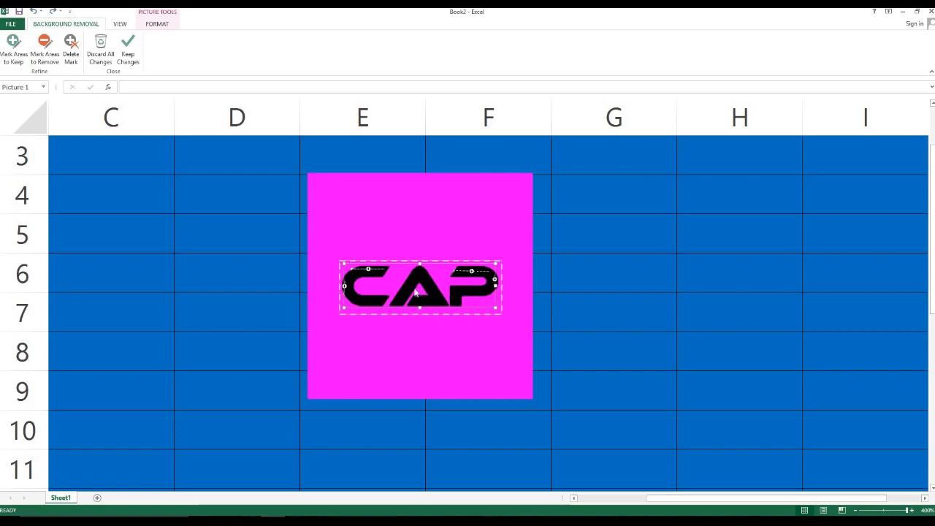
pyautogui.click(129, 57)
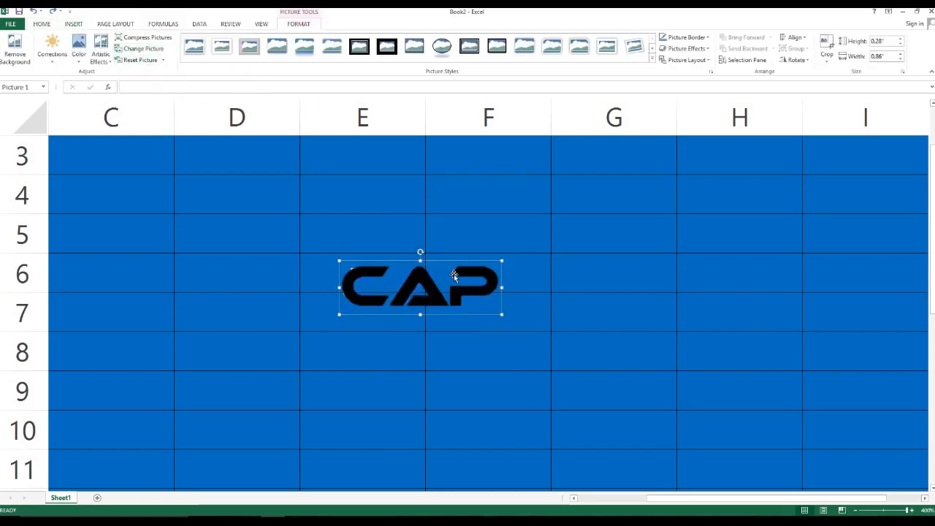
# Reapply background removal on the CAP logo, marking extra areas to remove and keeping changes.
pyautogui.click(15, 51)
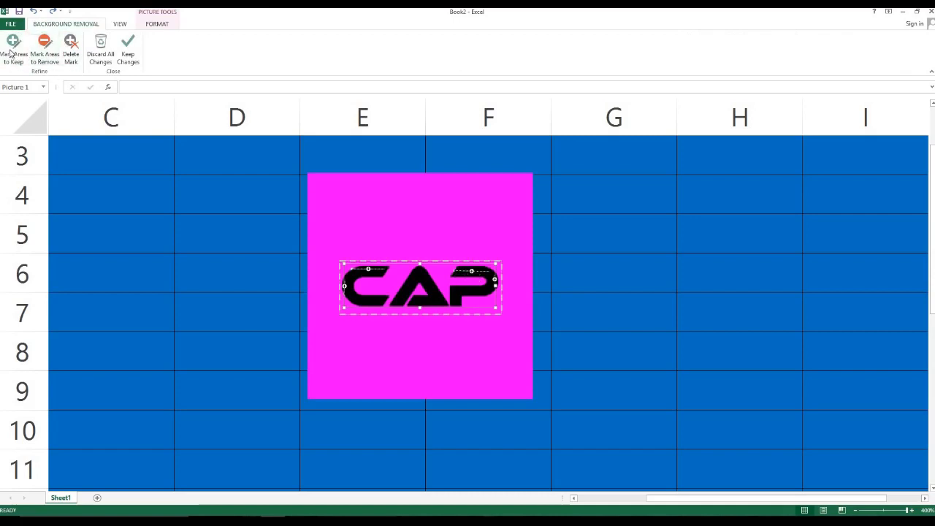
pyautogui.click(45, 51)
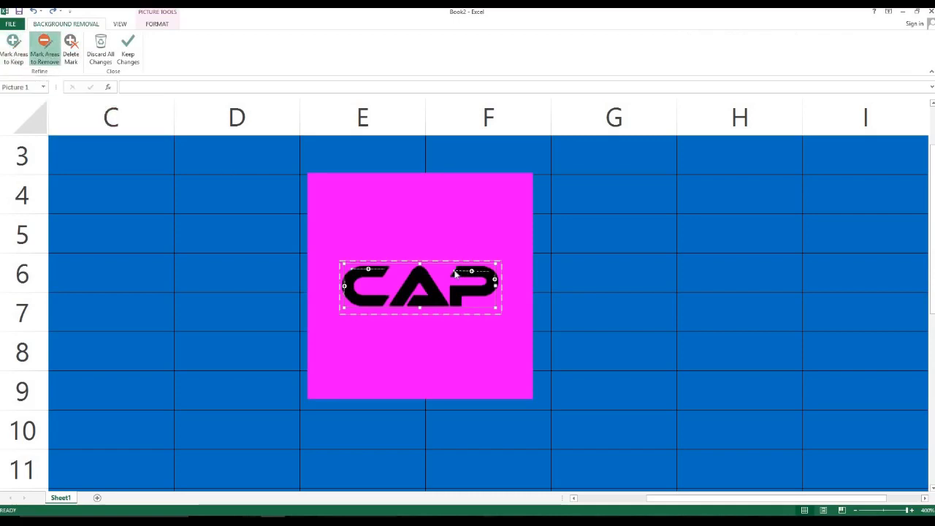
pyautogui.hotkey('ctrl', 'y')
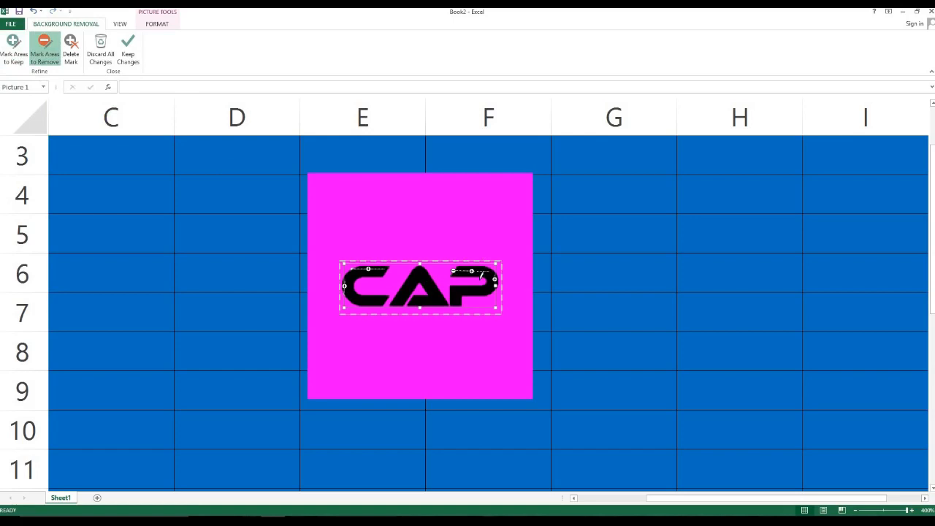
pyautogui.click(128, 51)
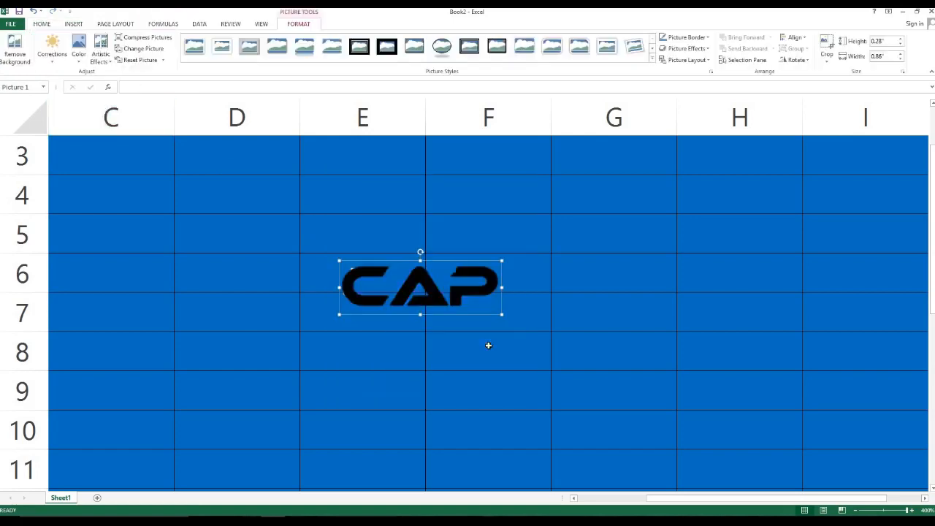
pyautogui.hotkey('ctrl', 'z')
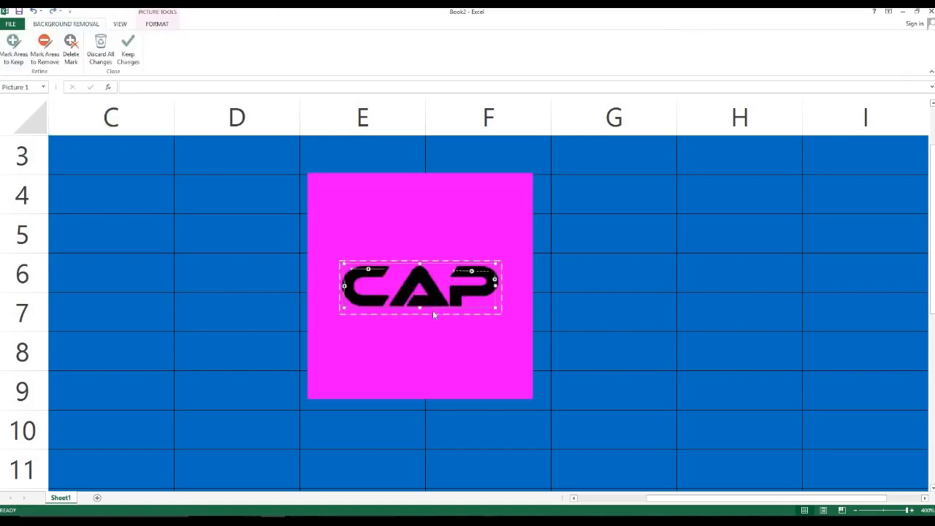
pyautogui.click(128, 51)
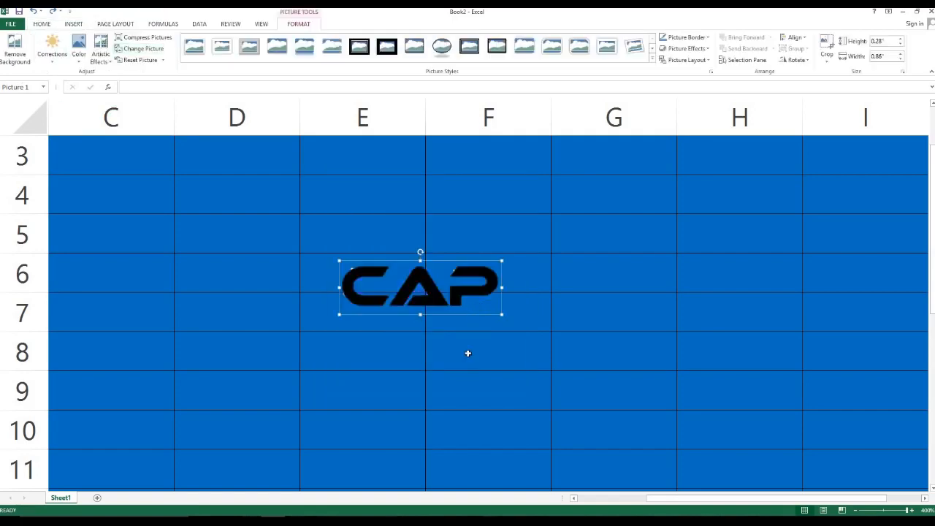
pyautogui.click(472, 346)
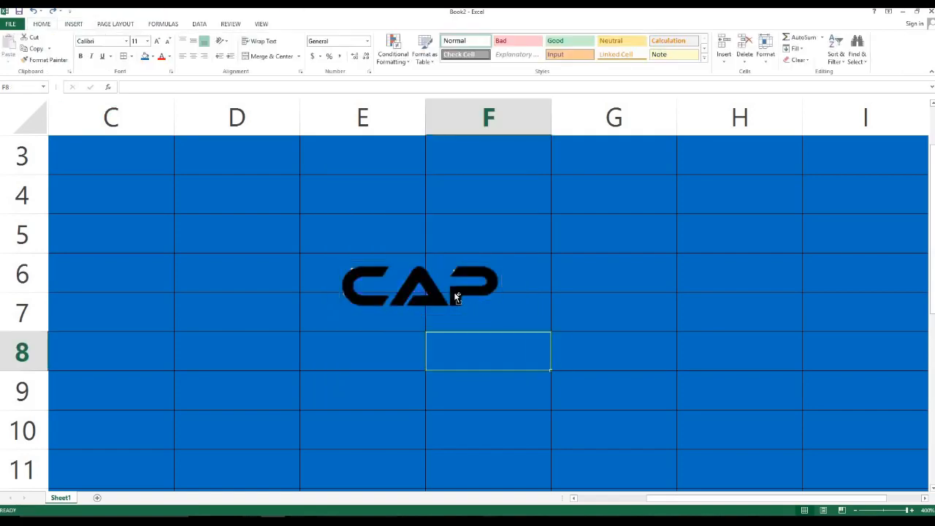
# Move the CAP logo to the top-left corner of the blue block around A2.
pyautogui.scroll(-6, 454, 295)
pyautogui.scroll(-12, 410, 291)
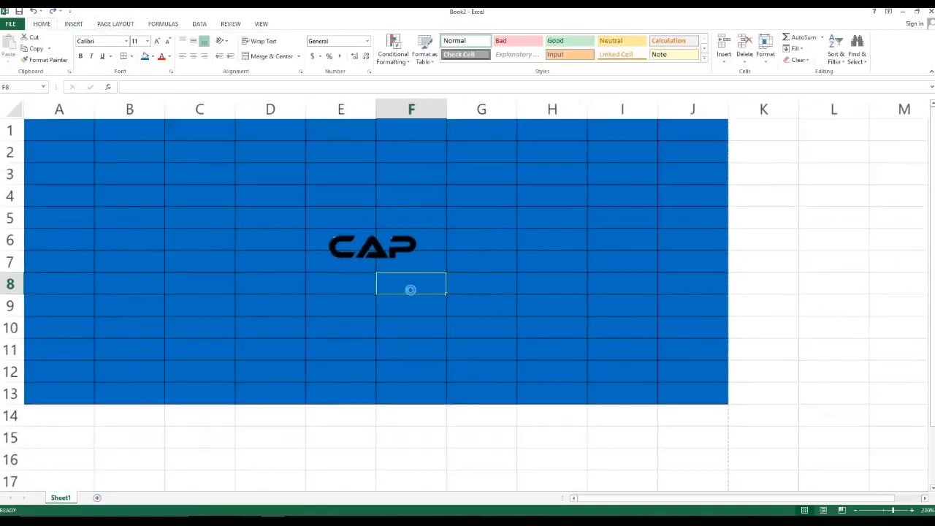
pyautogui.moveTo(195, 178); pyautogui.dragTo(112, 153)
pyautogui.click(69, 138)
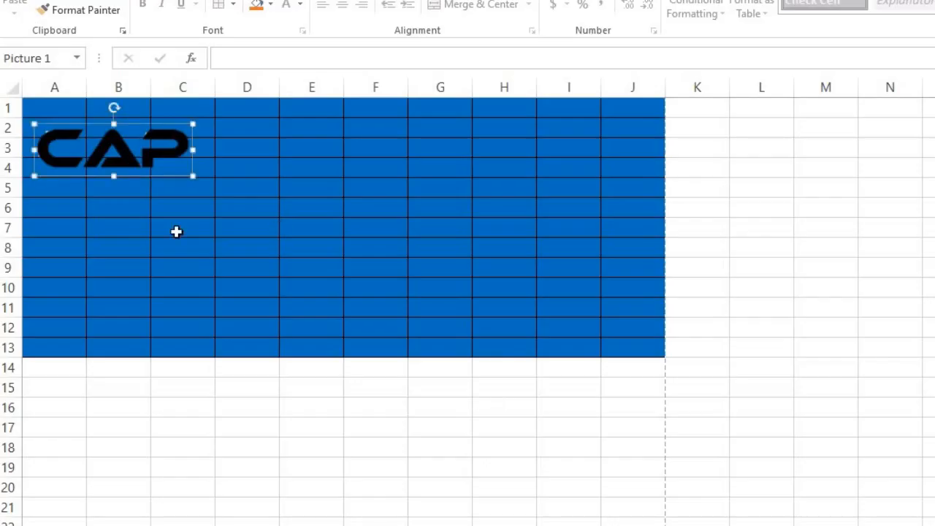
# Try a light blue fill on A1:J13, undo it, and reselect the CAP logo.
pyautogui.moveTo(42, 108); pyautogui.dragTo(652, 352)
pyautogui.click(271, 4)
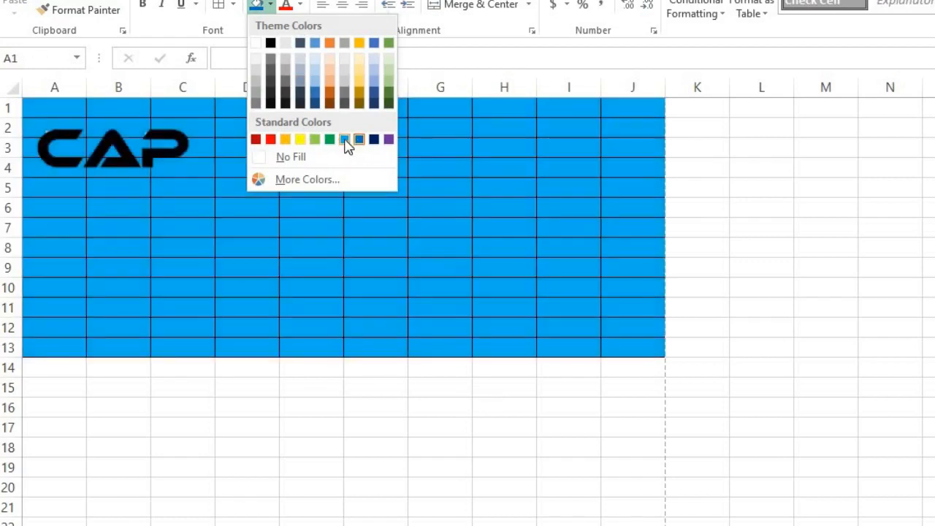
pyautogui.click(345, 141)
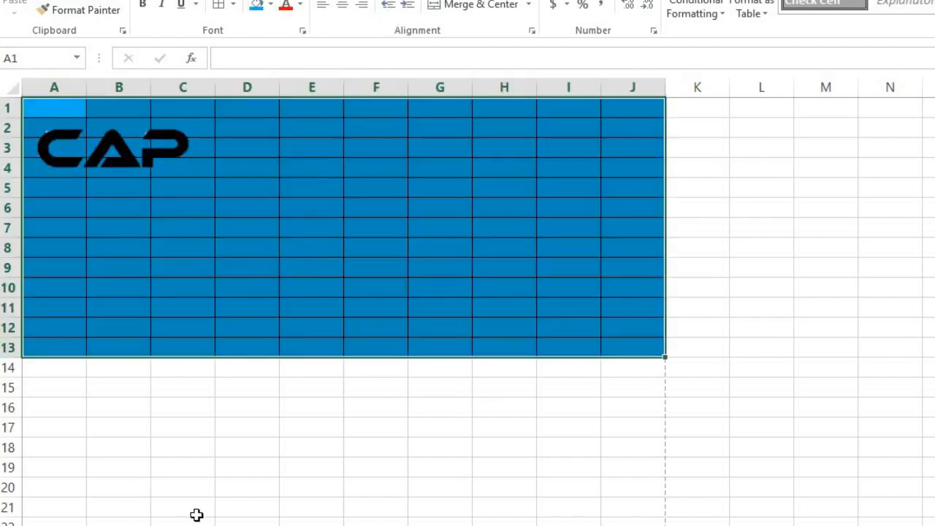
pyautogui.click(193, 510)
pyautogui.hotkey('ctrl', 'z')
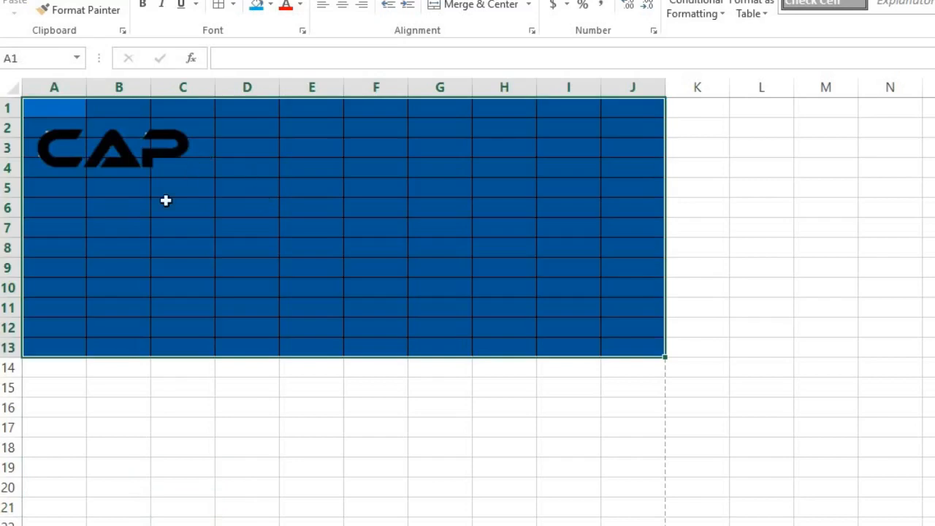
pyautogui.click(156, 388)
pyautogui.click(120, 149)
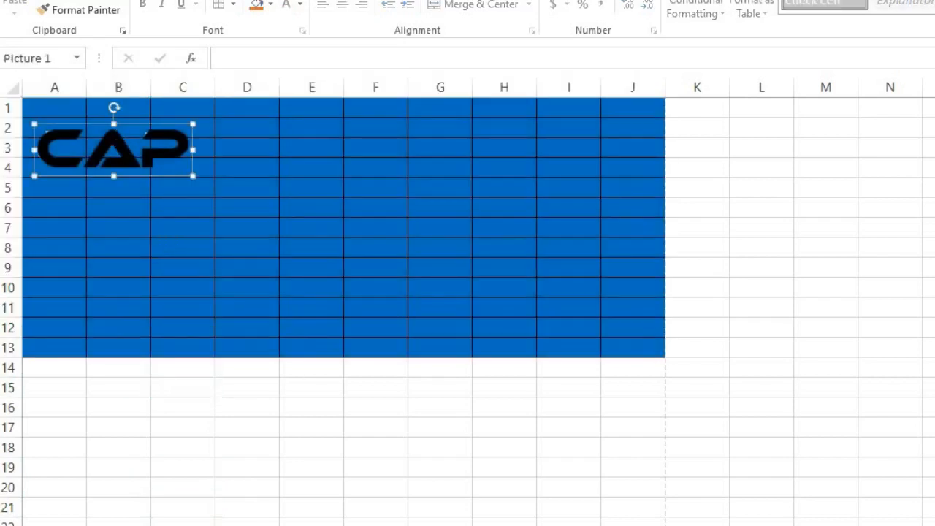
pyautogui.click(580, 1)
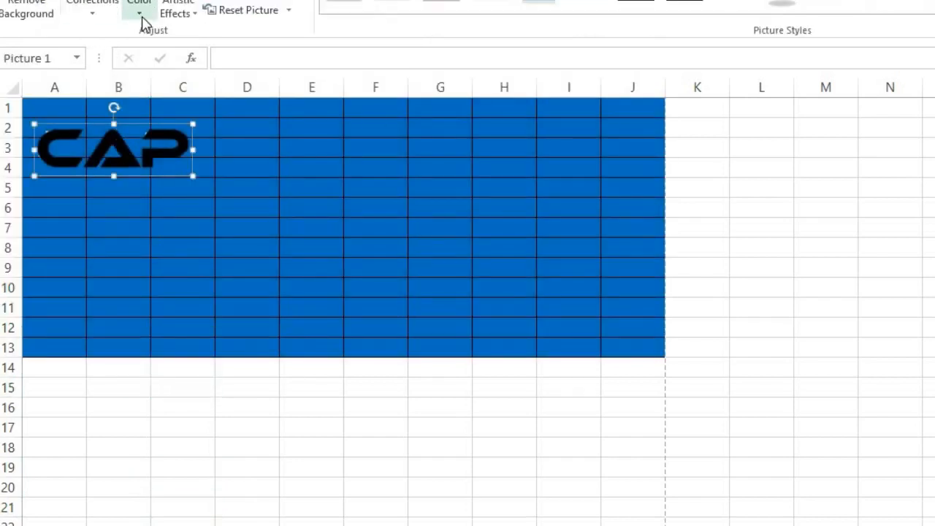
# Browse the CAP logo's Color recolour gallery, dismissing it without applying any recolour.
pyautogui.click(142, 16)
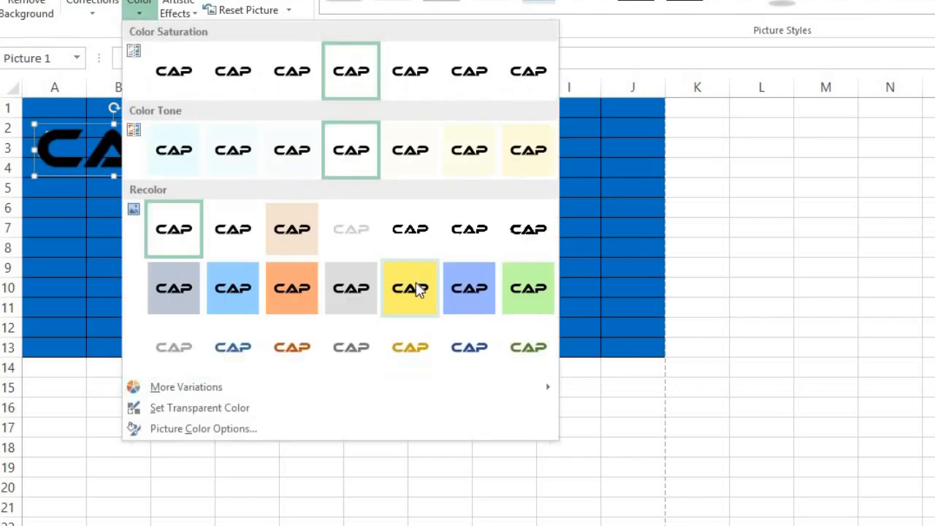
pyautogui.click(416, 288)
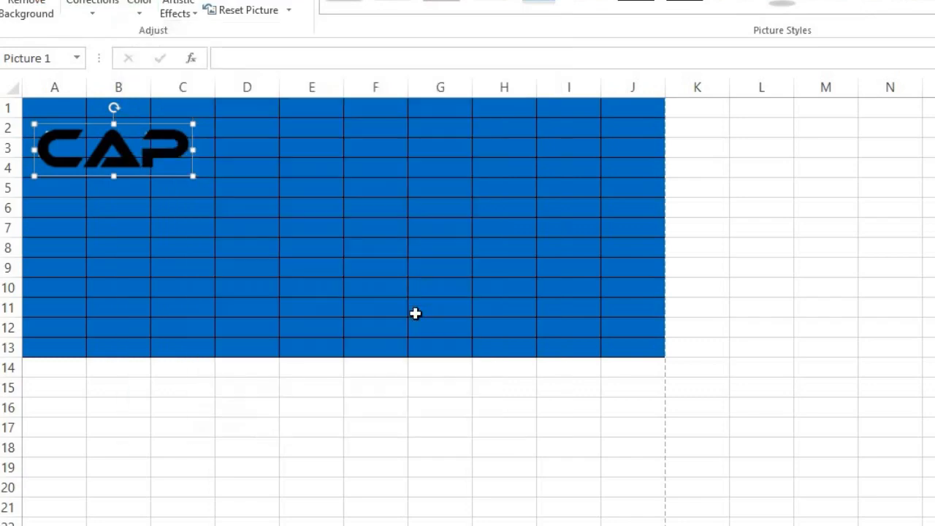
pyautogui.click(138, 14)
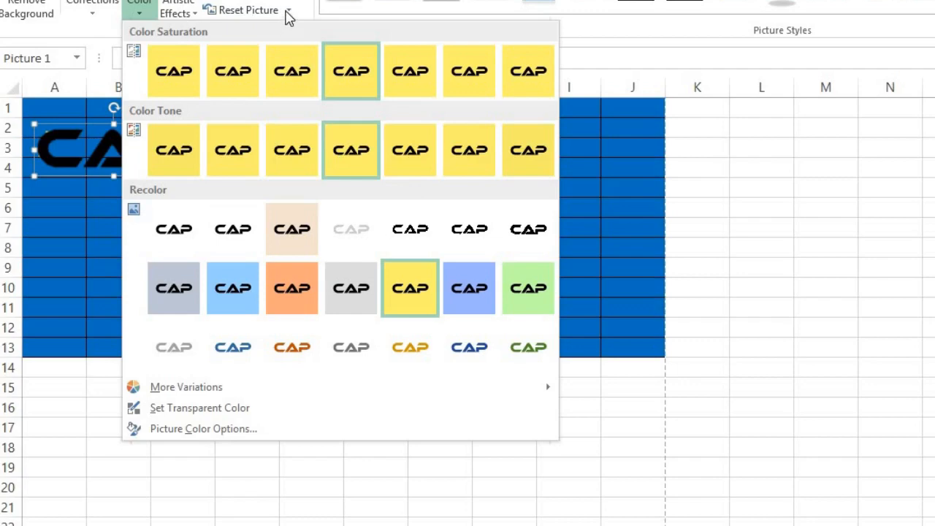
pyautogui.click(289, 12)
pyautogui.click(137, 9)
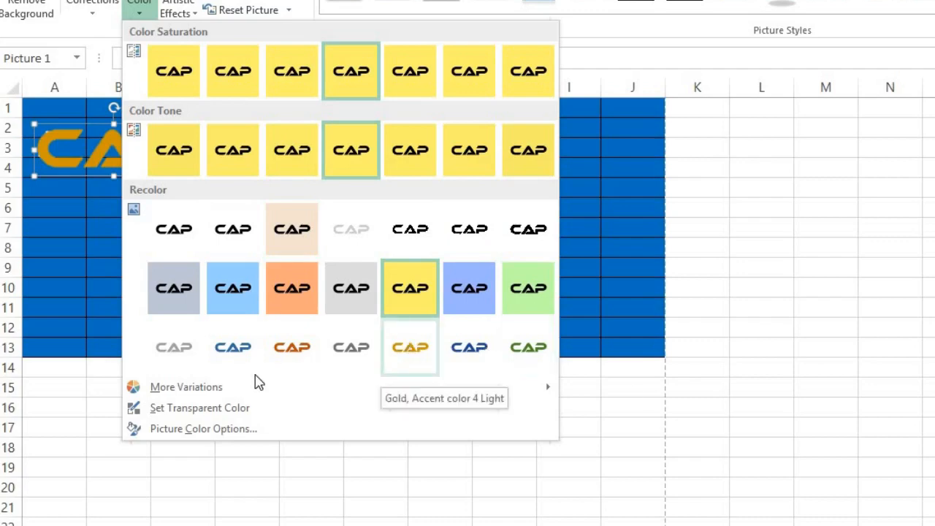
pyautogui.moveTo(188, 393)
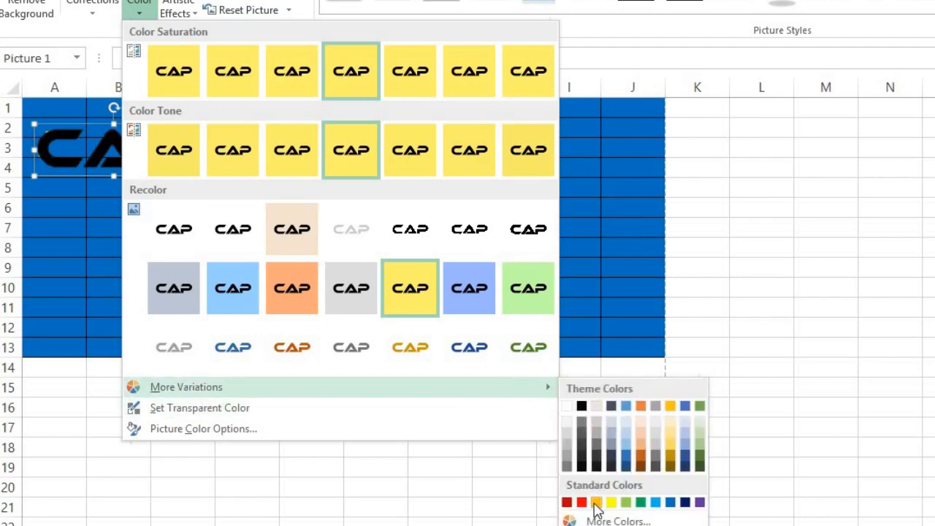
pyautogui.click(608, 502)
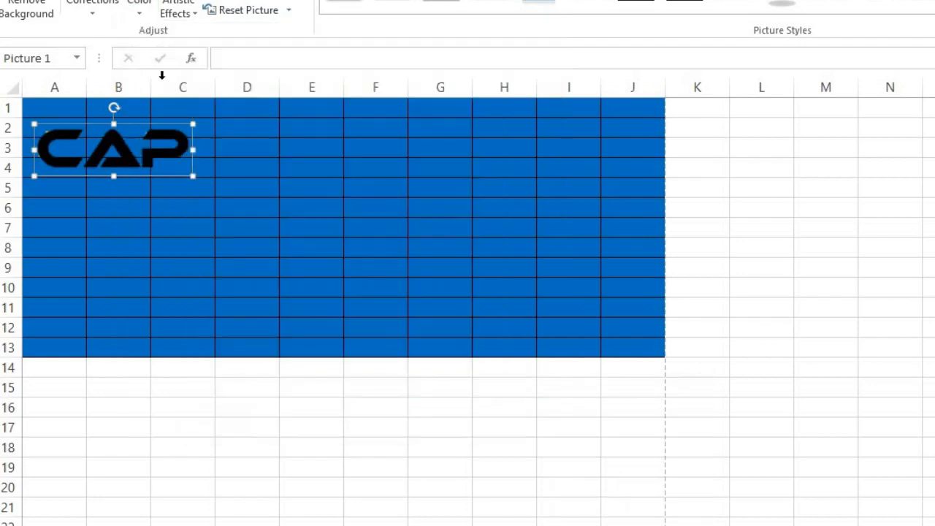
pyautogui.click(140, 9)
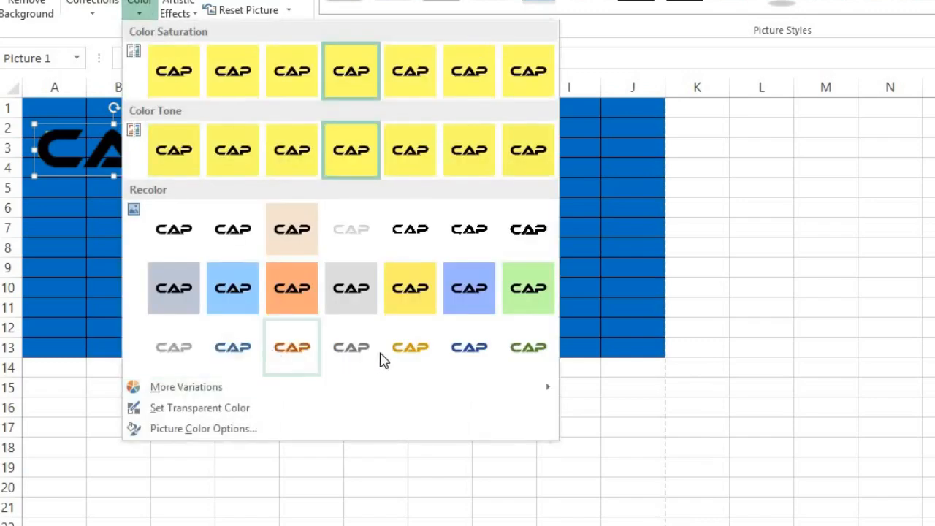
# Recolour the CAP logo gold.
pyautogui.click(413, 351)
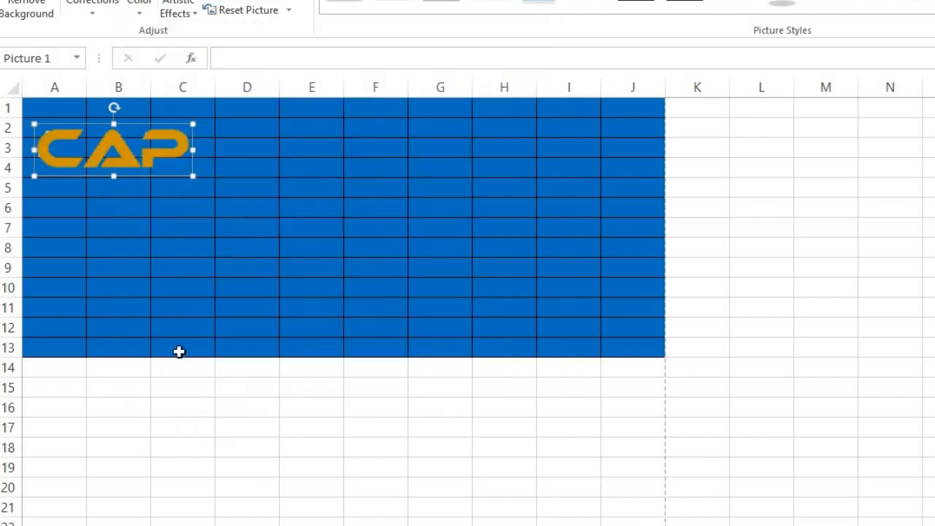
pyautogui.click(246, 428)
pyautogui.scroll(-1, 216, 295)
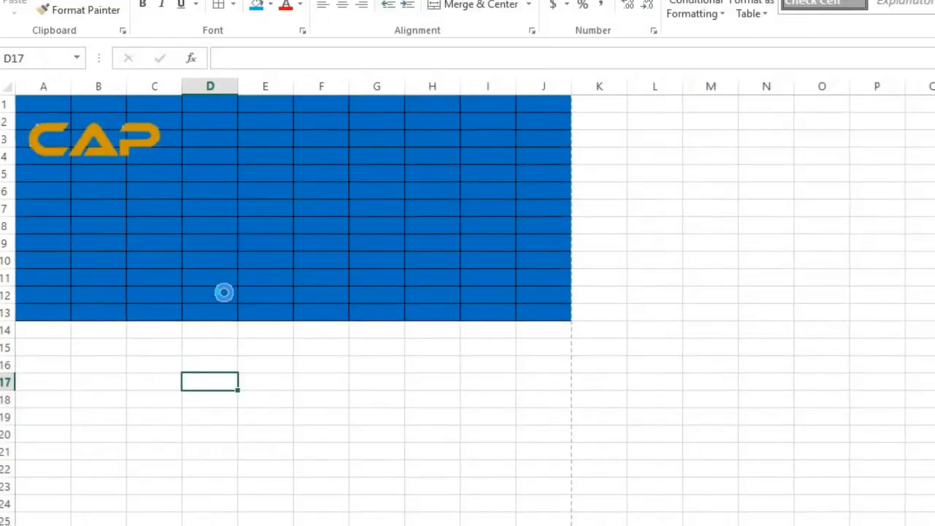
pyautogui.scroll(-1, 271, 300)
pyautogui.scroll(1, 272, 282)
pyautogui.scroll(1, 256, 279)
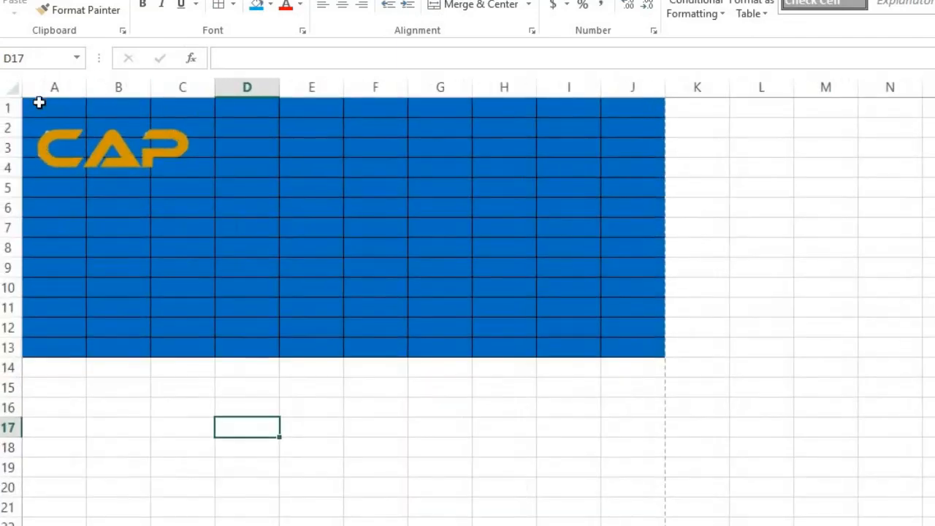
# Enlarge the CAP logo to span roughly A1:C4 of the blue header.
pyautogui.moveTo(41, 111); pyautogui.dragTo(646, 355)
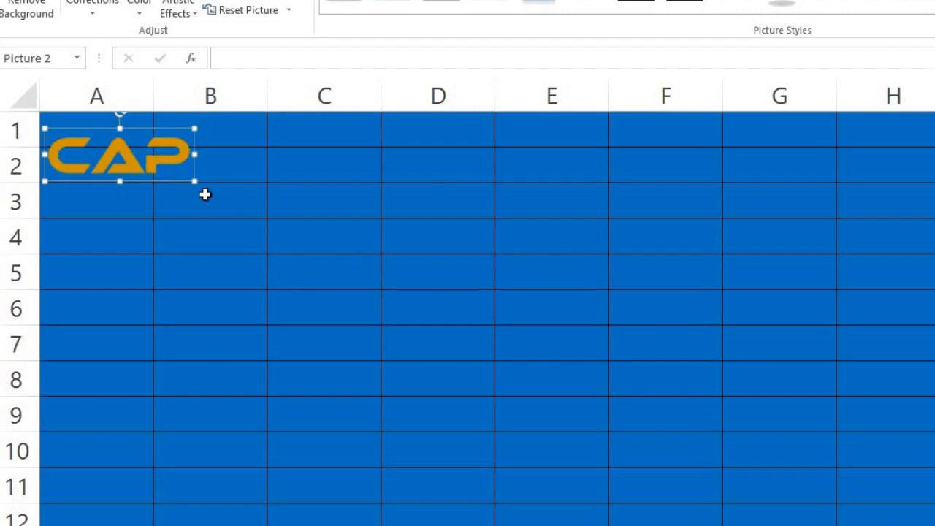
pyautogui.moveTo(194, 182); pyautogui.dragTo(274, 253)
pyautogui.moveTo(281, 291); pyautogui.dragTo(281, 290)
pyautogui.scroll(-5, 402, 315)
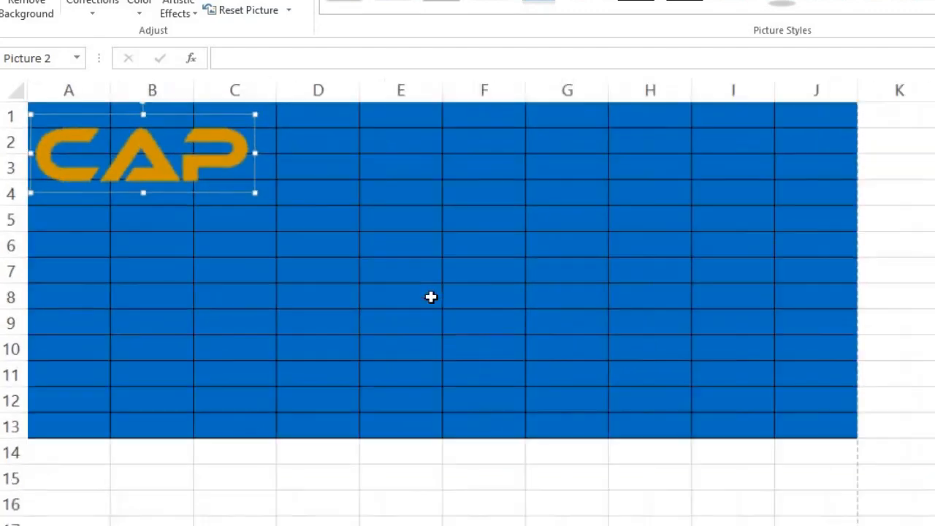
pyautogui.scroll(2, 412, 326)
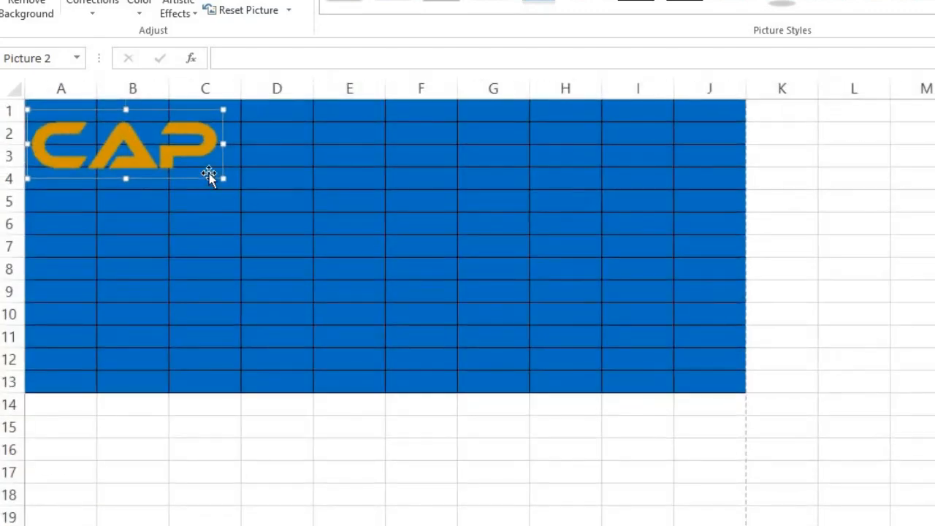
pyautogui.scroll(1, 407, 313)
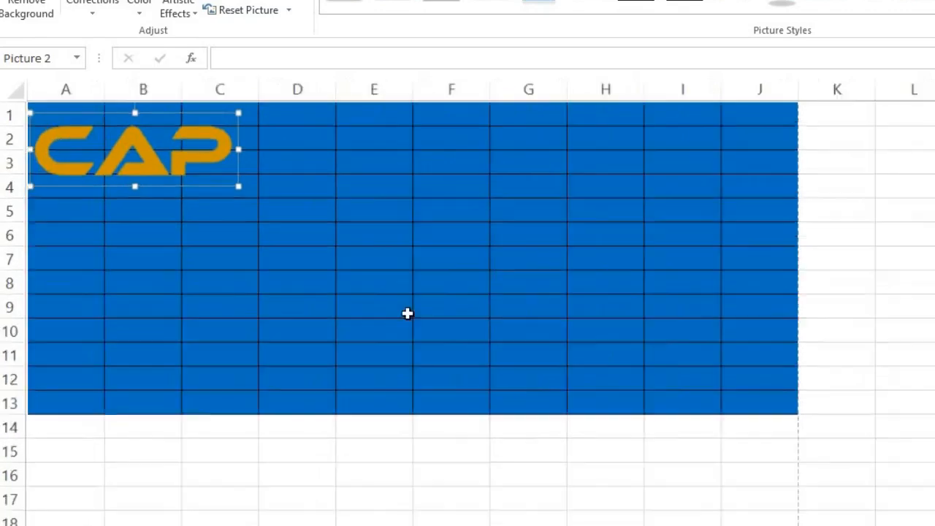
pyautogui.click(327, 108)
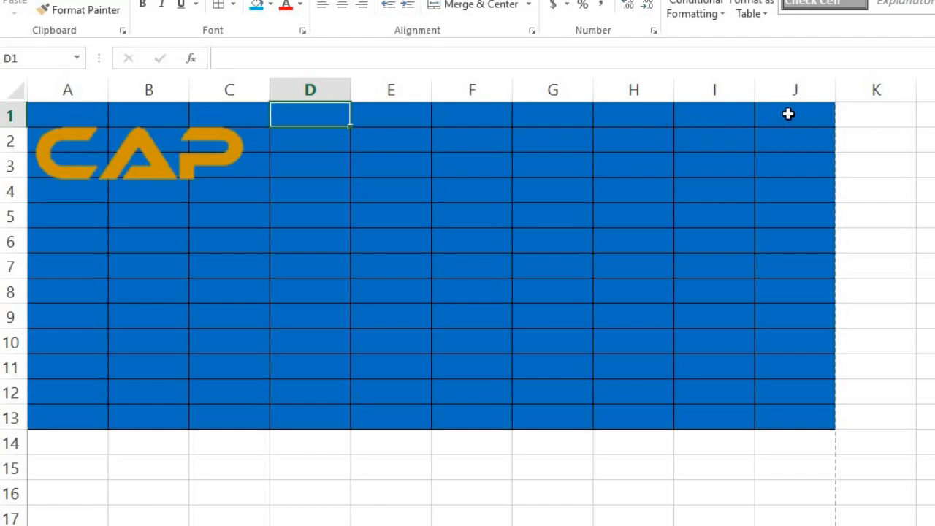
# Merge H1:J3 into one cell and enter INVOICE.
pyautogui.moveTo(788, 114); pyautogui.dragTo(613, 117)
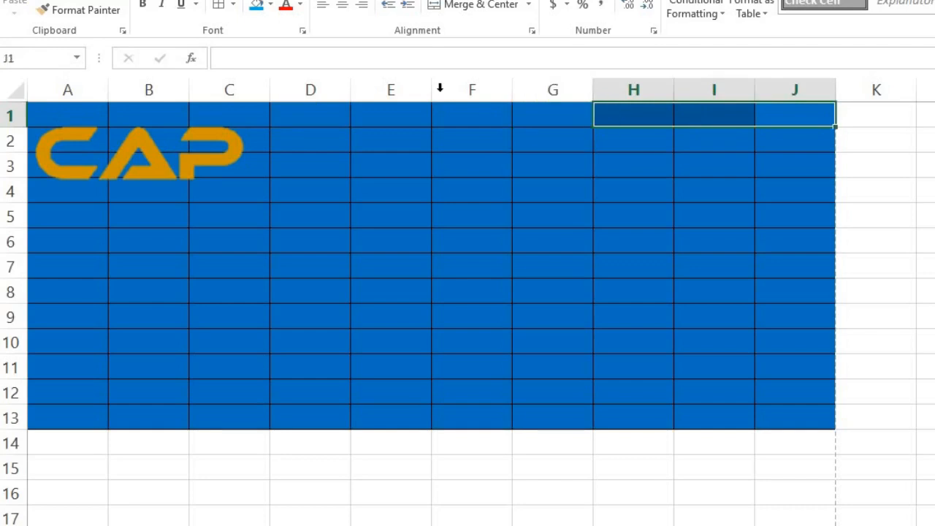
pyautogui.click(467, 10)
pyautogui.moveTo(622, 119); pyautogui.dragTo(730, 163)
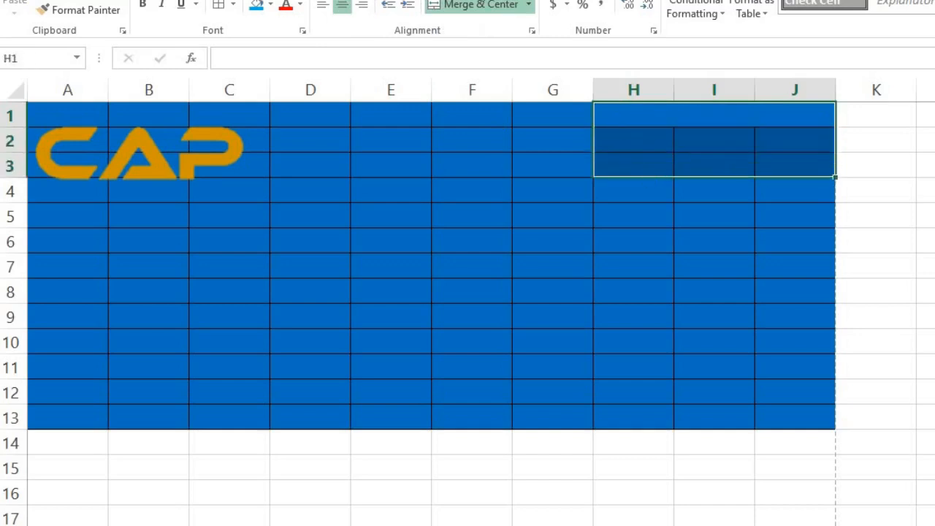
pyautogui.click(470, 5)
pyautogui.click(453, 6)
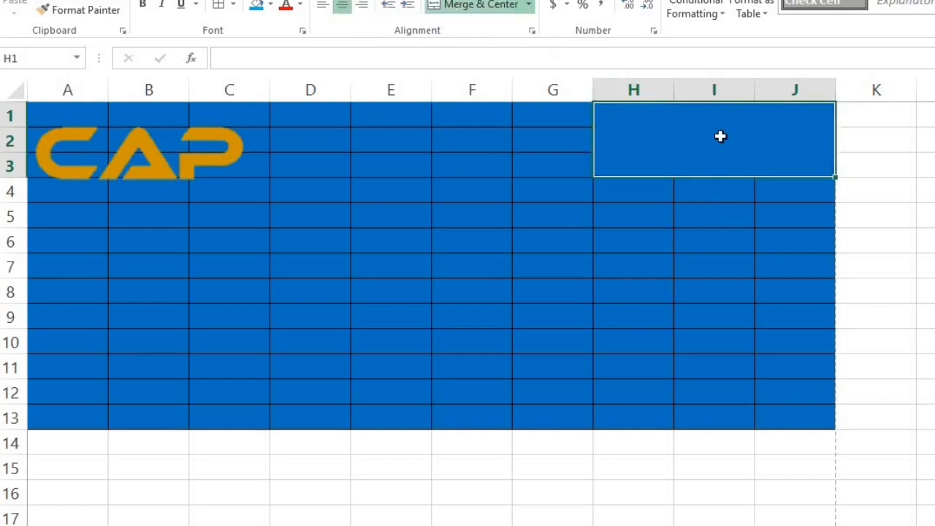
pyautogui.write('INVOICE')
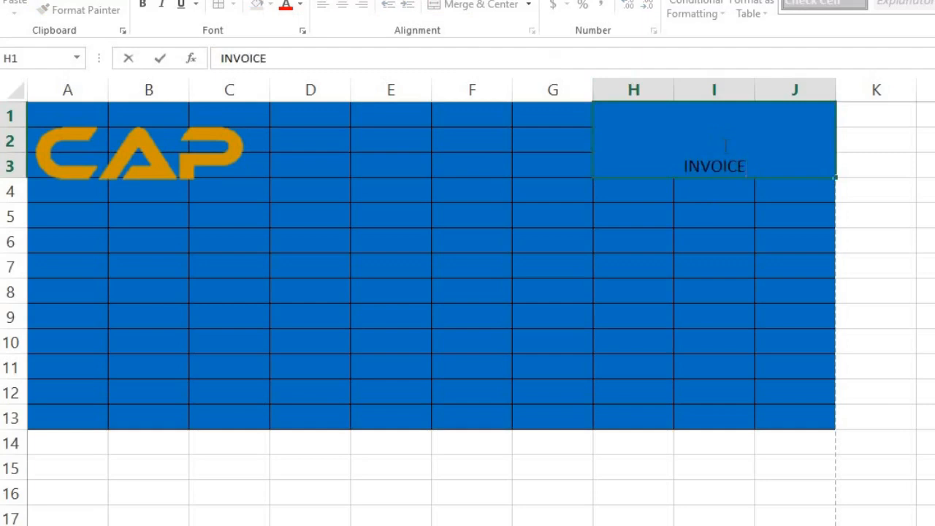
pyautogui.click(731, 199)
pyautogui.click(648, 151)
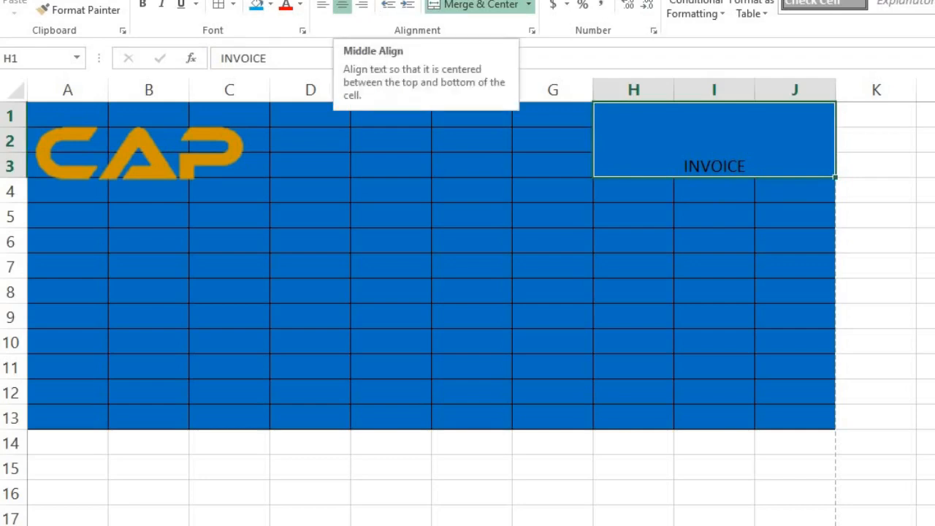
# Middle-align INVOICE and set its font size to 28.
pyautogui.click(342, 4)
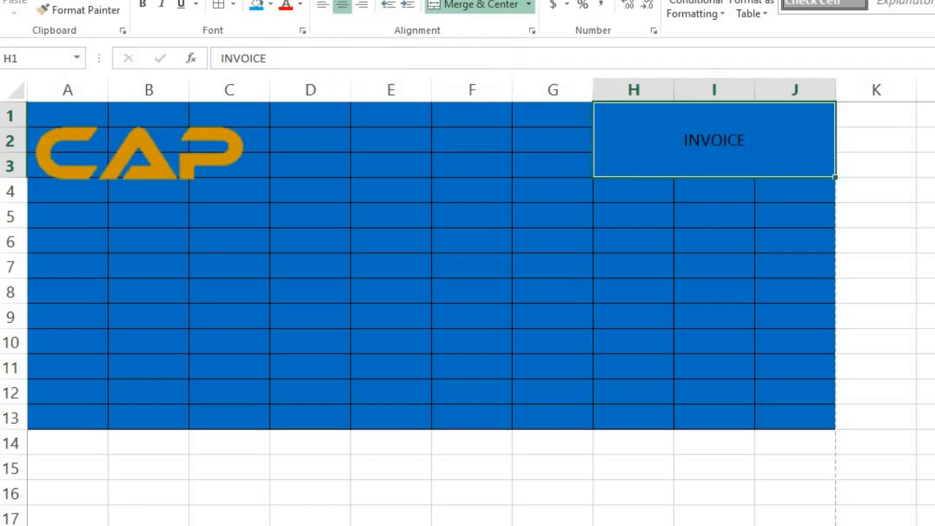
pyautogui.click(262, 0)
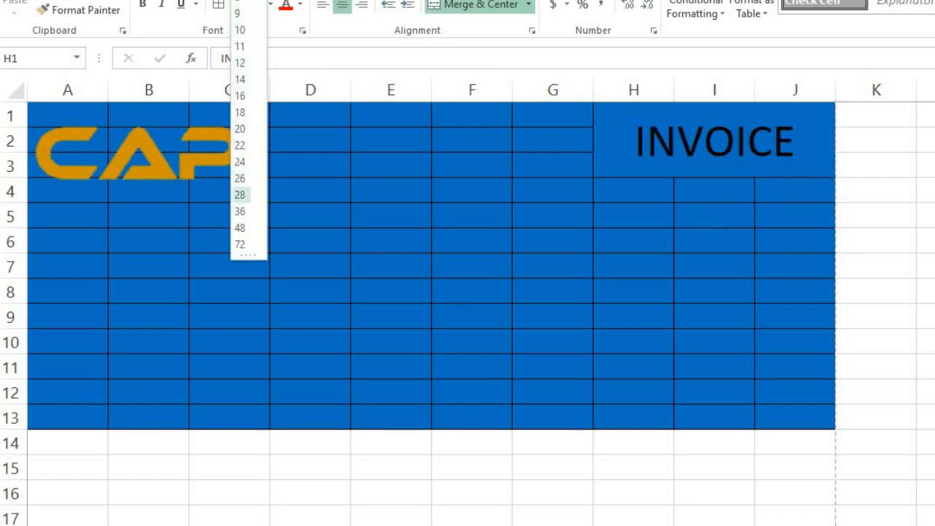
pyautogui.click(239, 194)
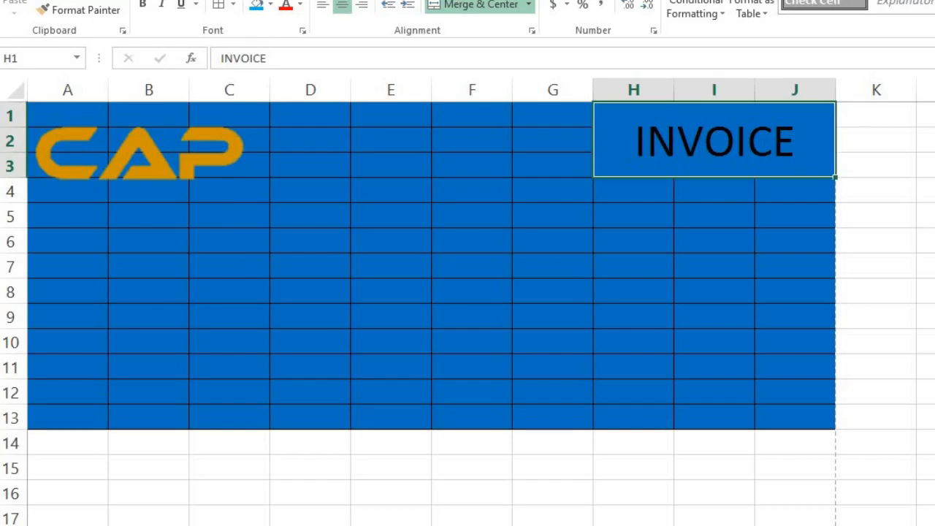
pyautogui.click(221, 0)
pyautogui.scroll(-3, 257, 263)
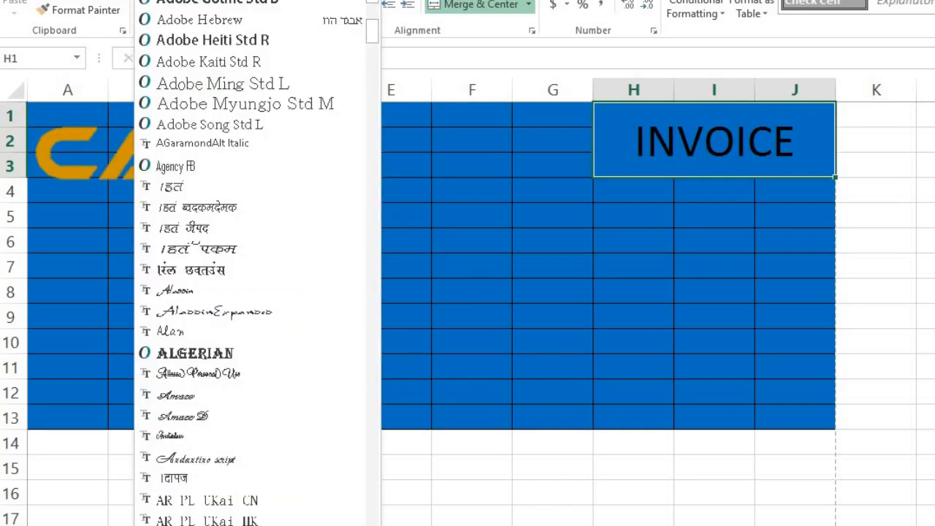
pyautogui.click(634, 190)
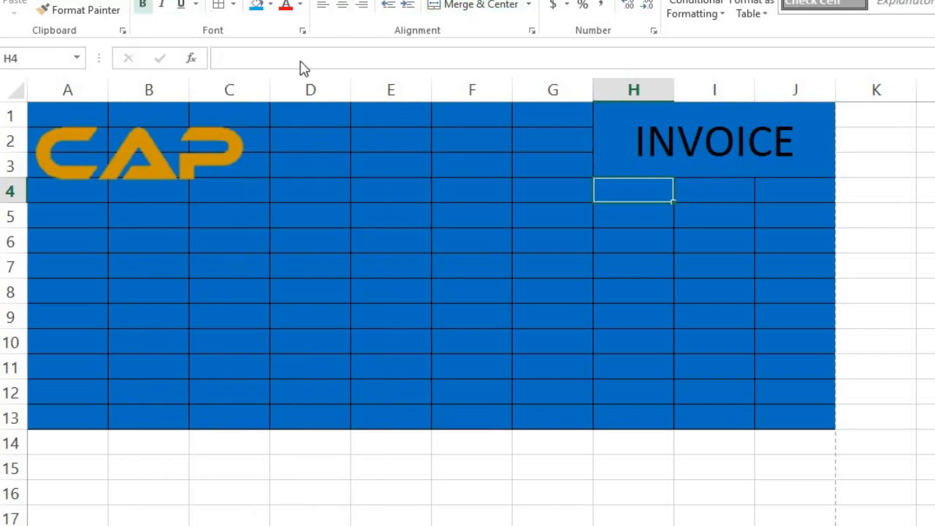
# Make INVOICE bold and gold in an Arial-style font.
pyautogui.click(610, 153)
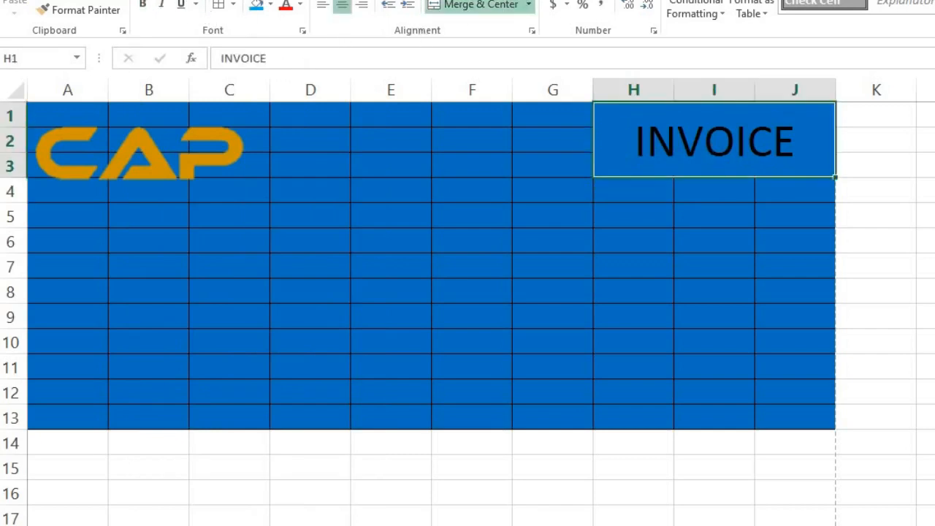
pyautogui.press('Return')
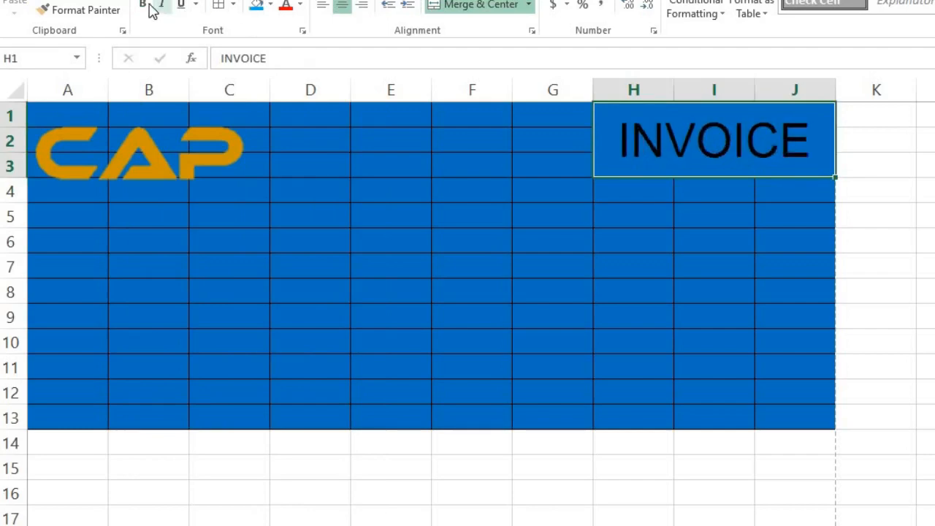
pyautogui.click(144, 6)
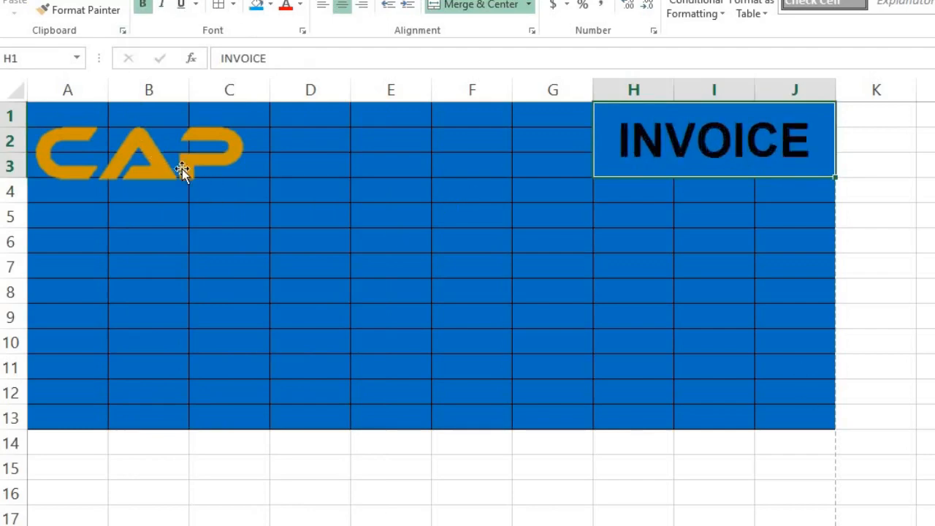
pyautogui.click(300, 6)
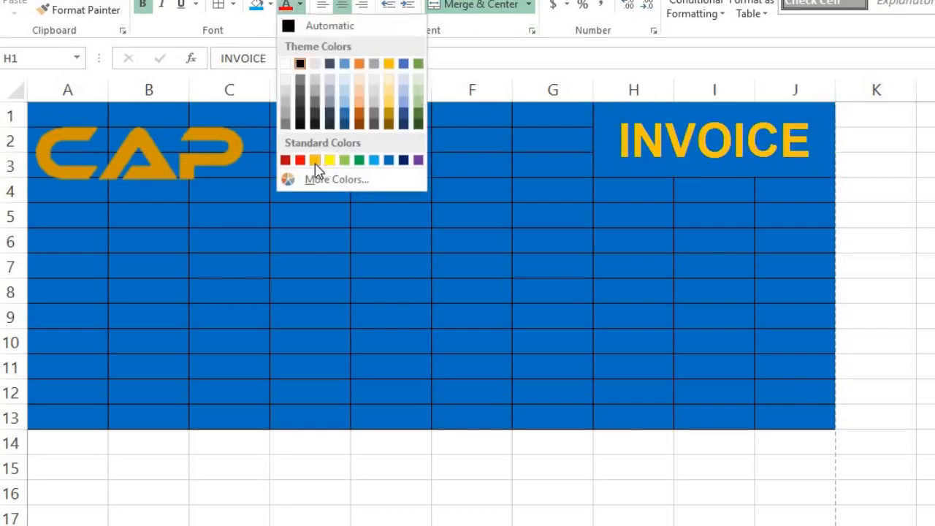
pyautogui.click(315, 161)
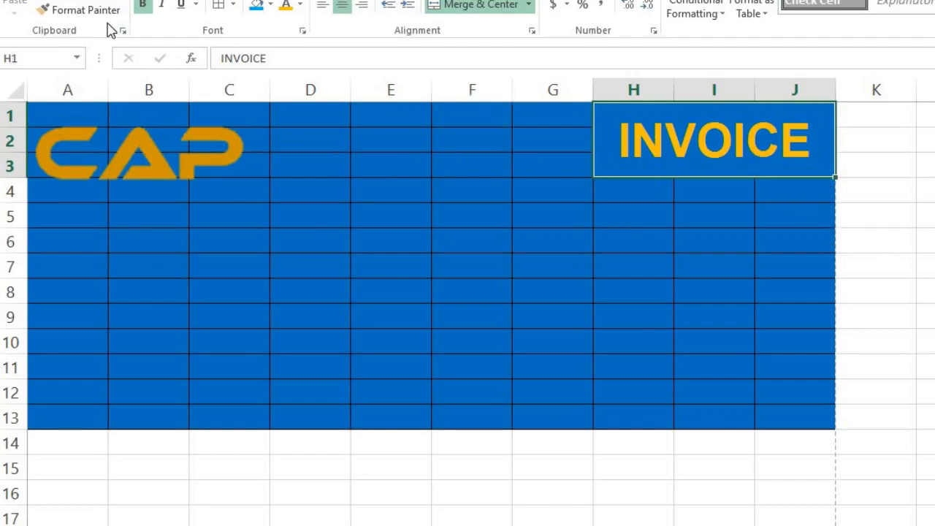
# Nudge the CAP logo slightly left with the arrow keys.
pyautogui.click(118, 160)
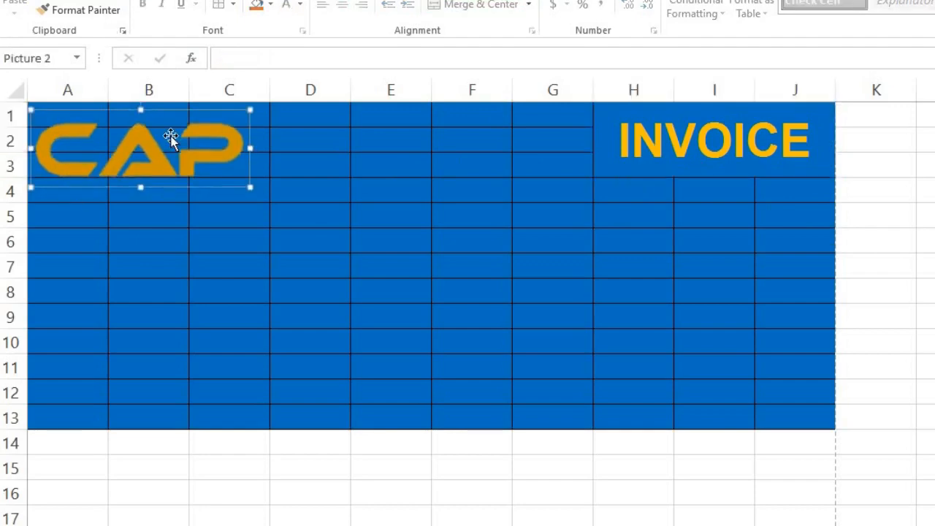
pyautogui.press('Left')
pyautogui.press('Up')
pyautogui.press('Down')
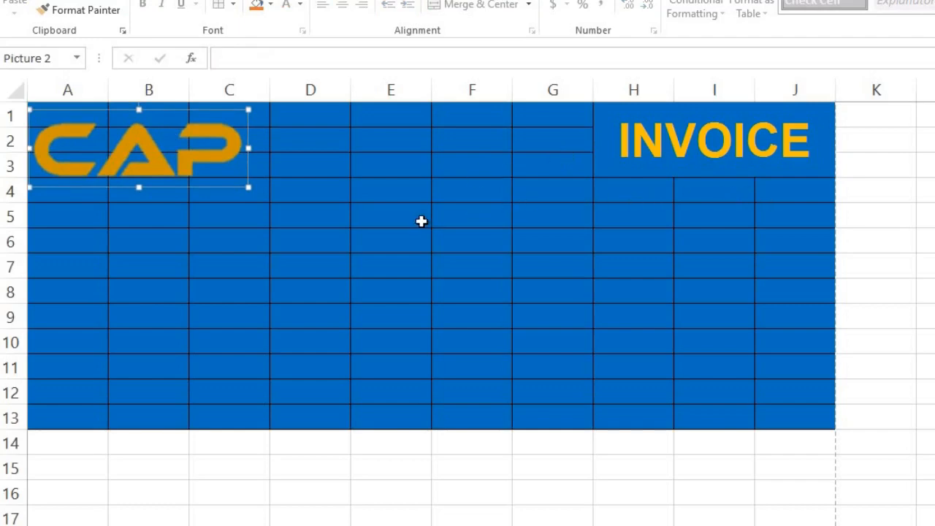
# Merge A4:C4 into a single cell beneath the CAP logo.
pyautogui.click(81, 195)
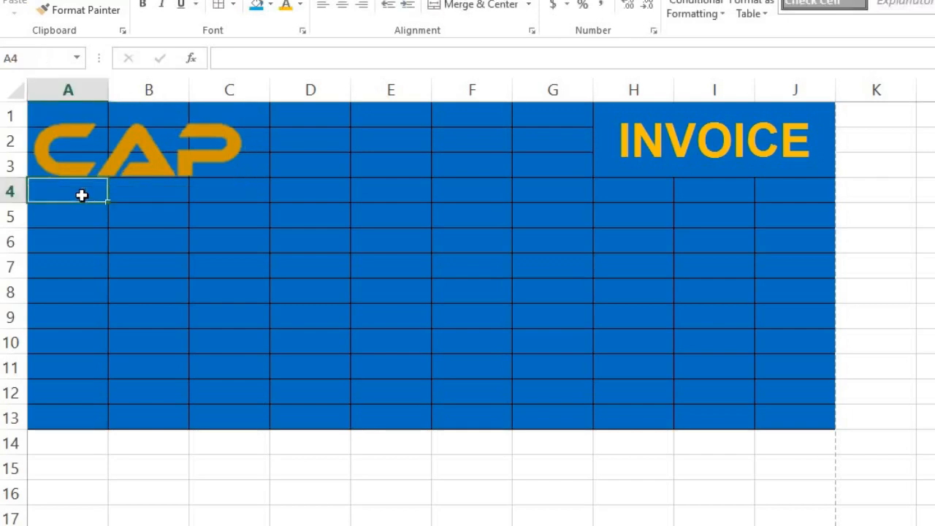
pyautogui.hotkey('shift', 'Right')
pyautogui.hotkey('shift', 'Right')
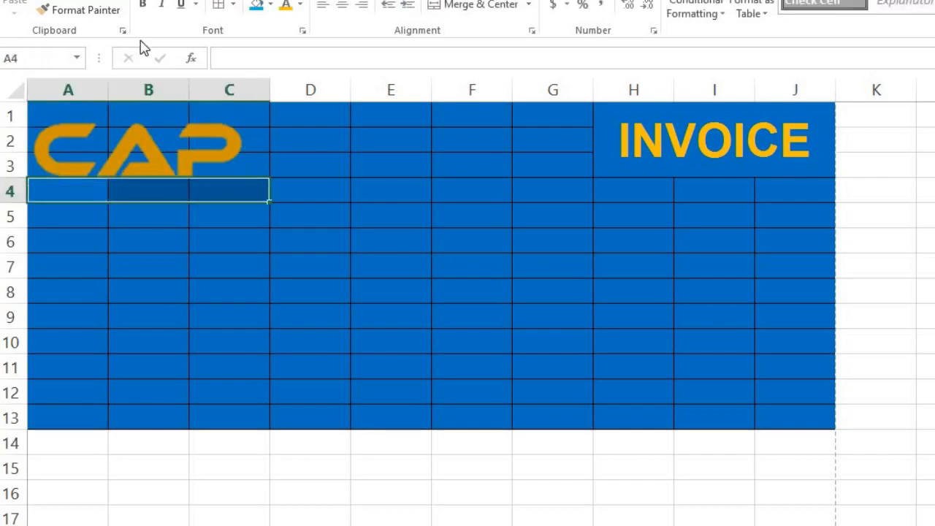
pyautogui.click(468, 6)
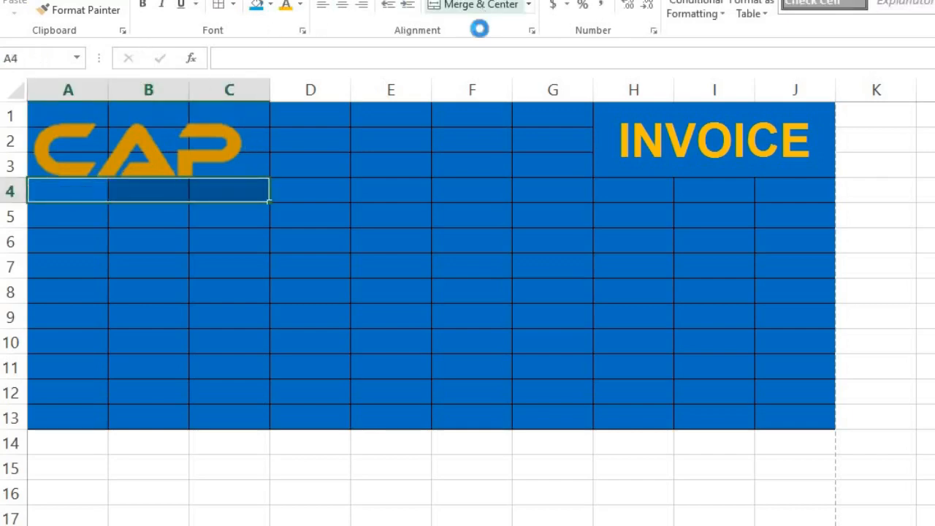
pyautogui.click(64, 187)
pyautogui.click(59, 211)
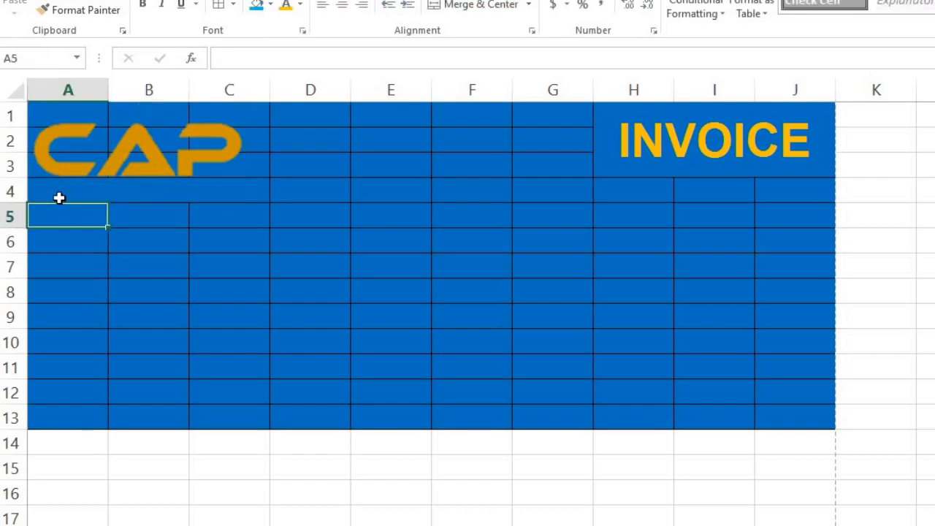
pyautogui.click(60, 197)
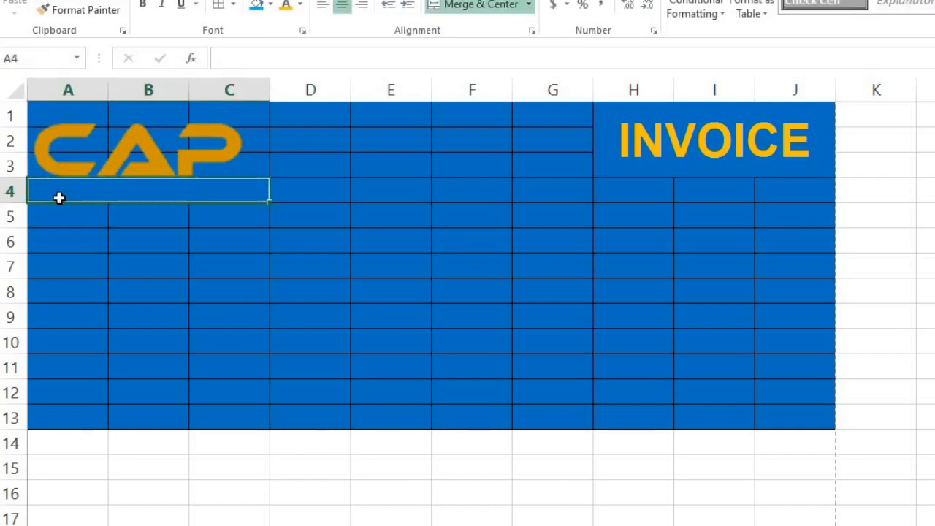
# Enter 'Address' in the merged A4 cell and left-align it.
pyautogui.write('Address')
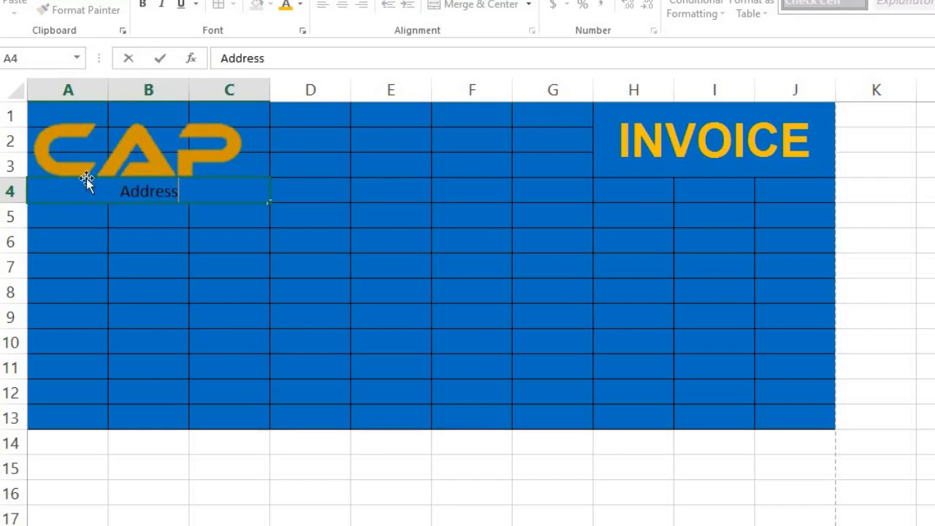
pyautogui.press('Return')
pyautogui.click(212, 183)
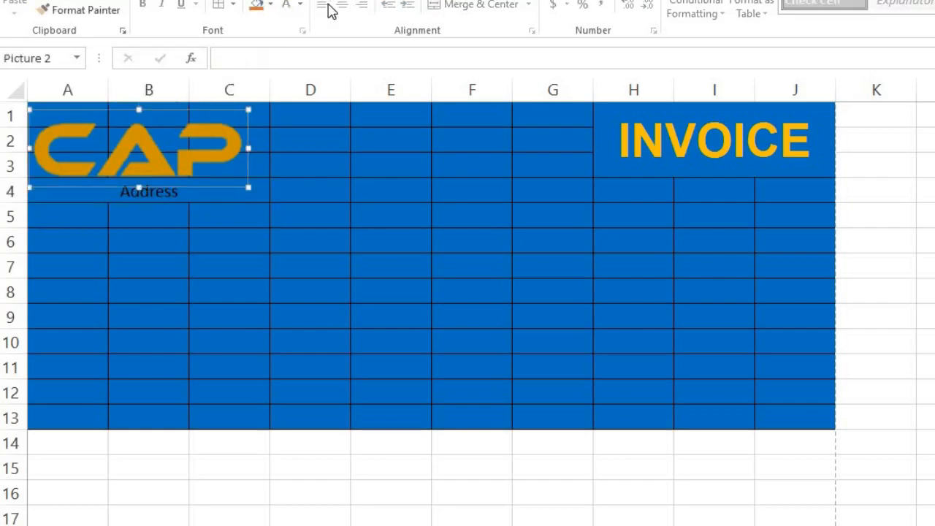
pyautogui.click(214, 202)
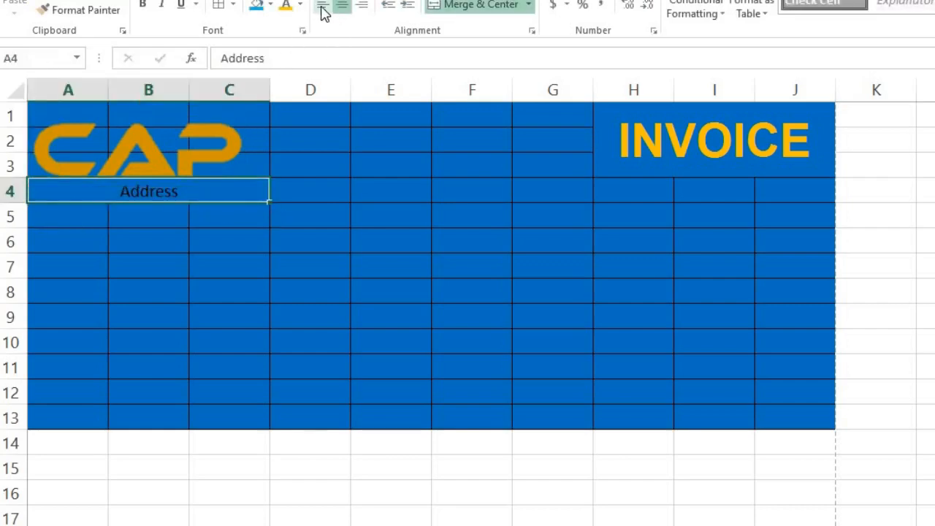
pyautogui.click(324, 13)
pyautogui.click(140, 191)
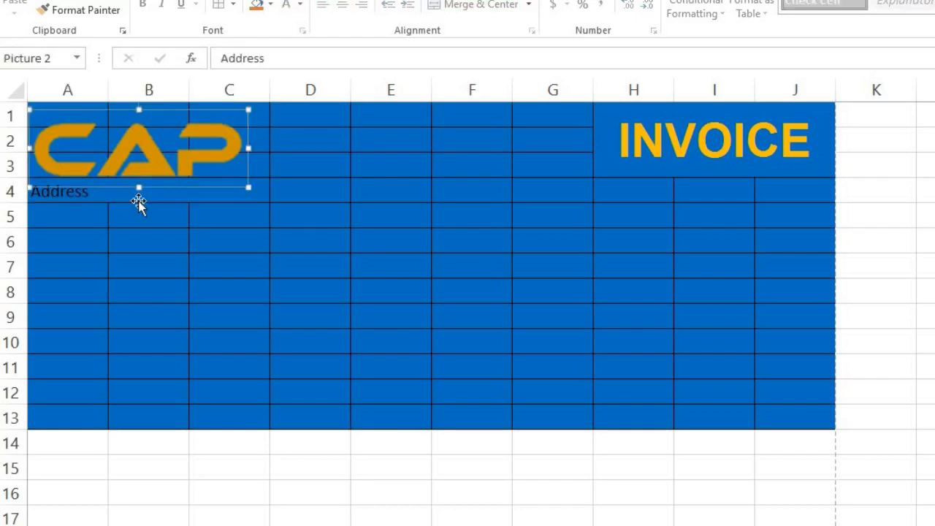
pyautogui.click(139, 202)
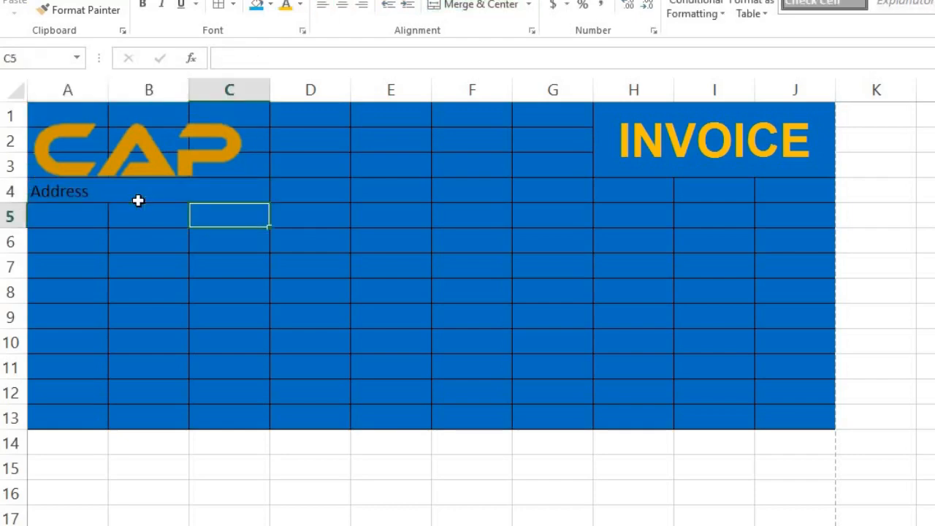
# Append a colon so the label reads 'Address :'.
pyautogui.doubleClick(139, 202)
pyautogui.write(':')
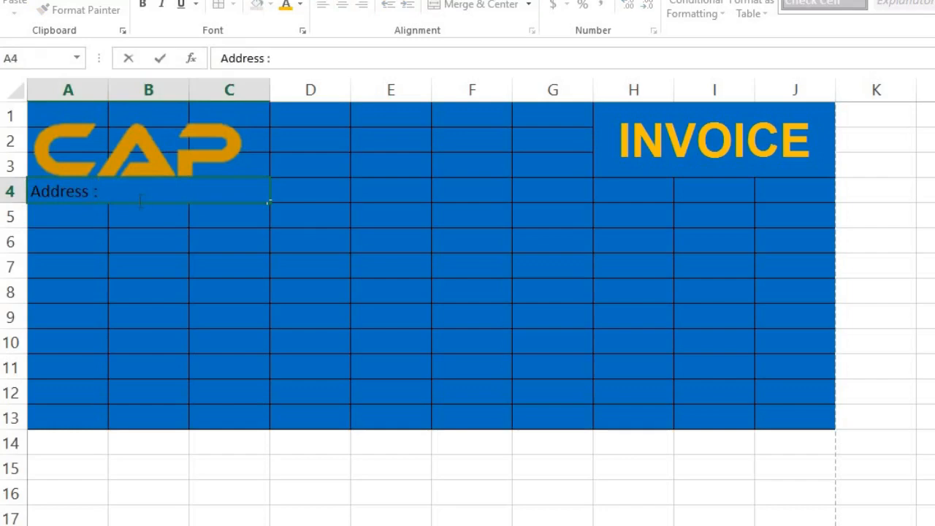
pyautogui.press('Return')
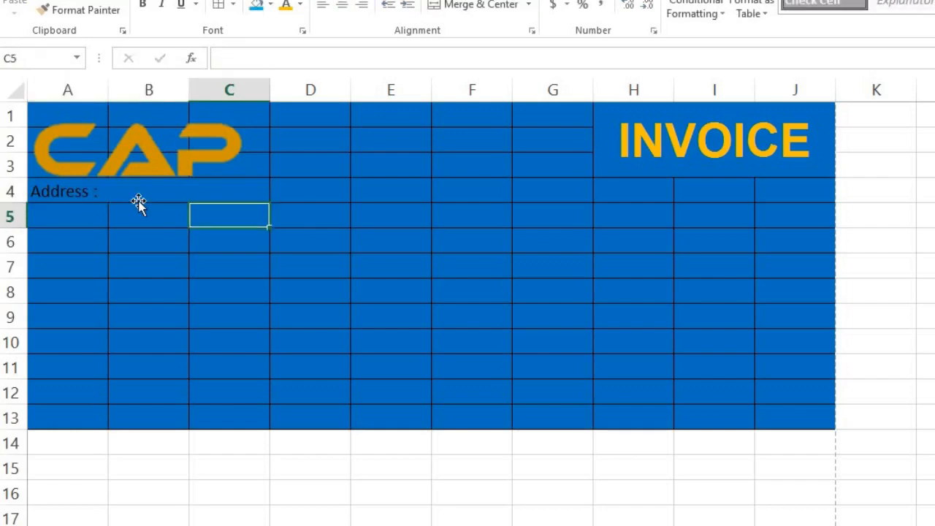
pyautogui.press('Left')
pyautogui.press('Left')
pyautogui.hotkey('shift', 'Right')
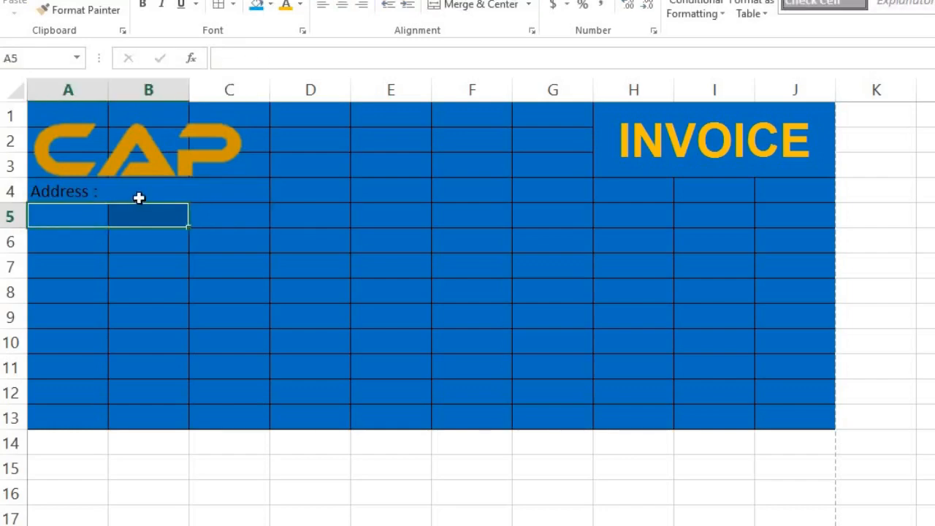
pyautogui.click(139, 198)
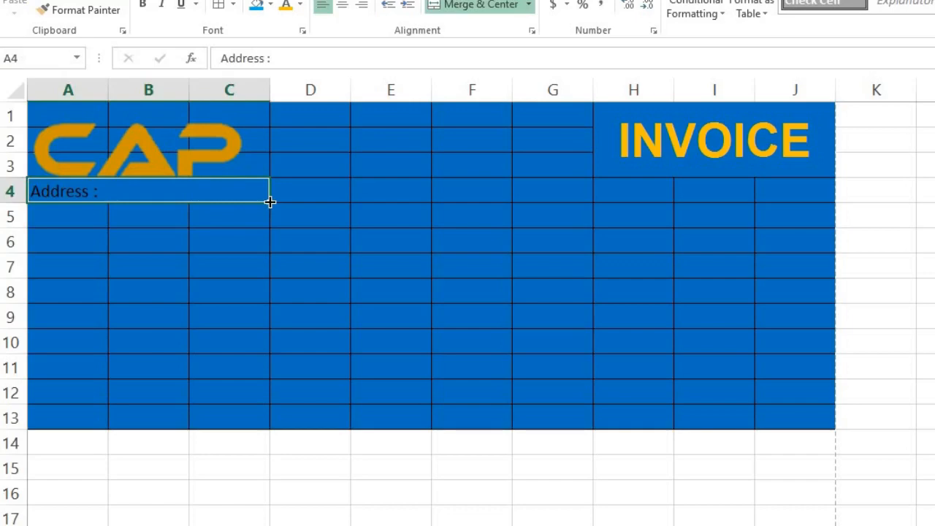
# Copy the Address label down to row 8 and replace row 5 with SS Traders.
pyautogui.moveTo(270, 202); pyautogui.dragTo(253, 299)
pyautogui.click(90, 222)
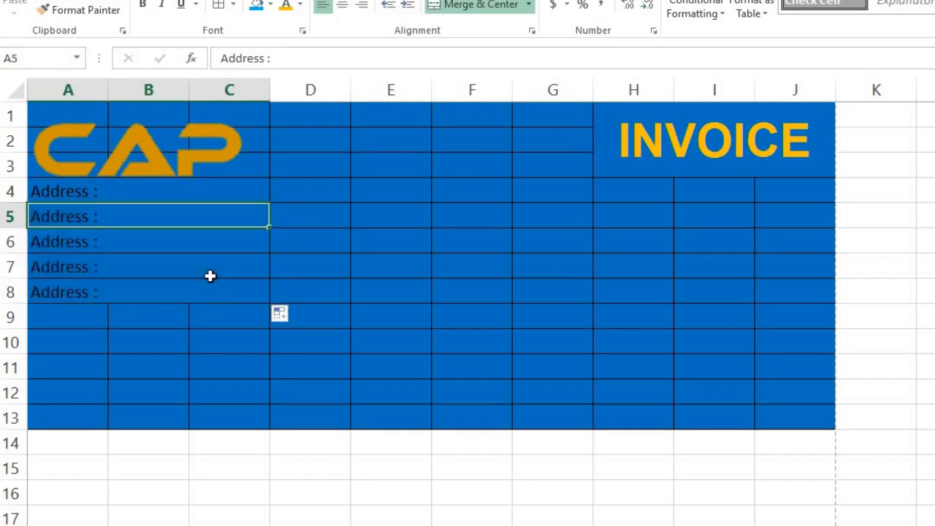
pyautogui.press('F2')
pyautogui.hotkey('shift', 'Home')
pyautogui.press('BackSpace')
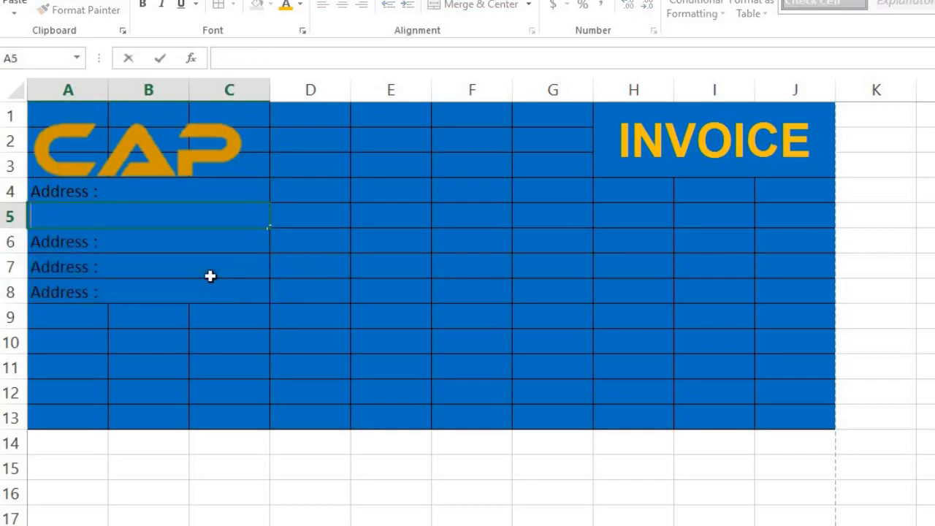
pyautogui.write('SS Traders')
pyautogui.press('Return')
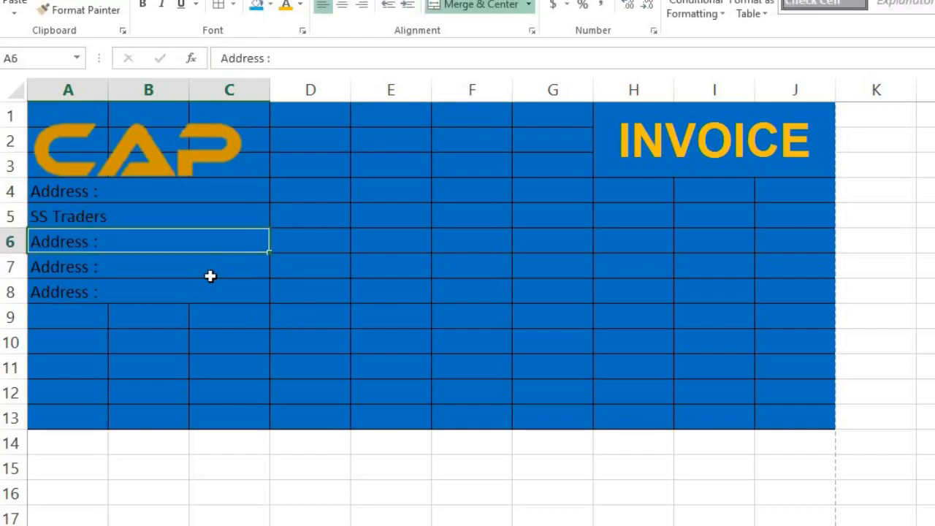
# Enter the company's street address in row 6 and city with postcode in row 7.
pyautogui.press('F2')
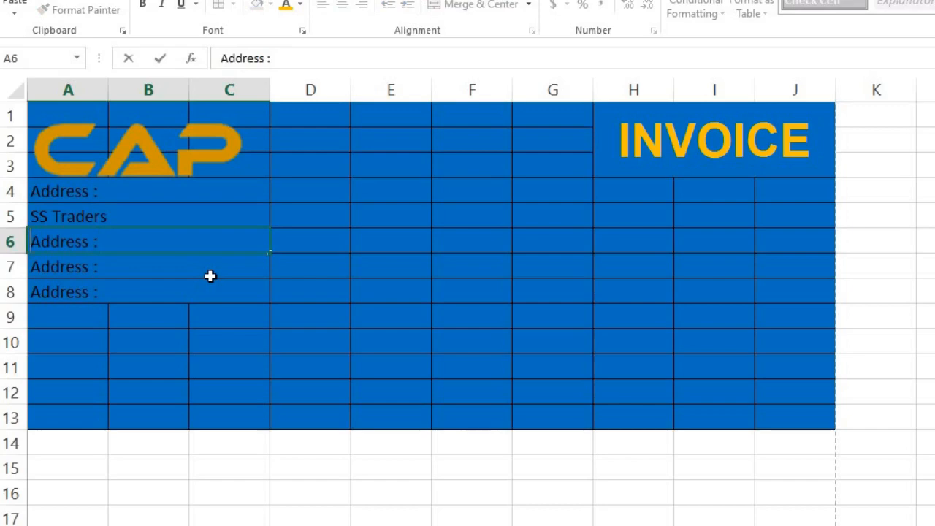
pyautogui.press('BackSpace')
pyautogui.press('BackSpace')
pyautogui.press('BackSpace')
pyautogui.press('BackSpace')
pyautogui.press('BackSpace')
pyautogui.press('BackSpace')
pyautogui.press('BackSpace')
pyautogui.press('BackSpace')
pyautogui.press('BackSpace')
pyautogui.write('O')
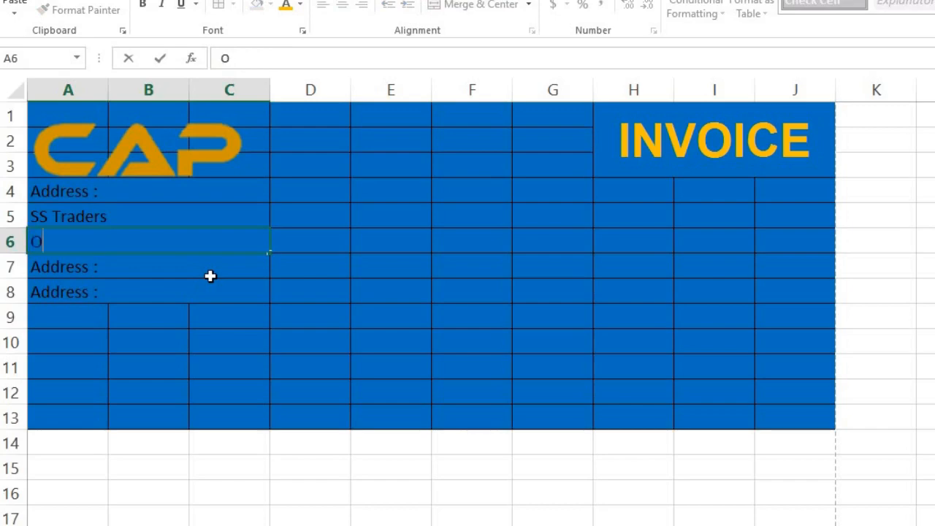
pyautogui.write('khla Ind')
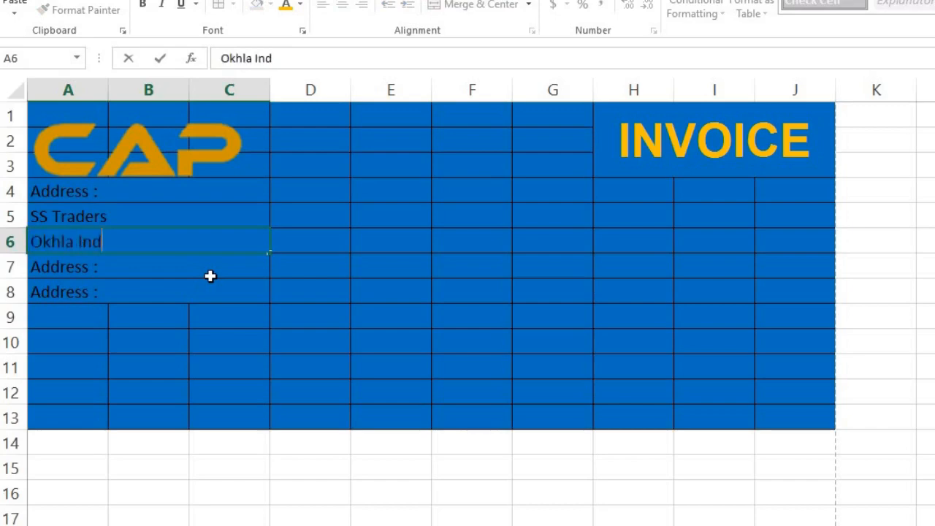
pyautogui.write('ustrial Area,')
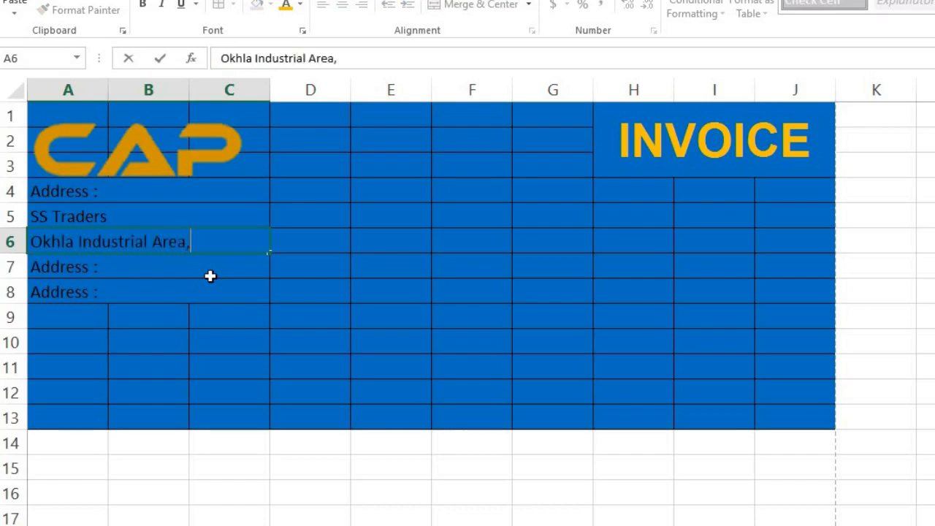
pyautogui.press('Return')
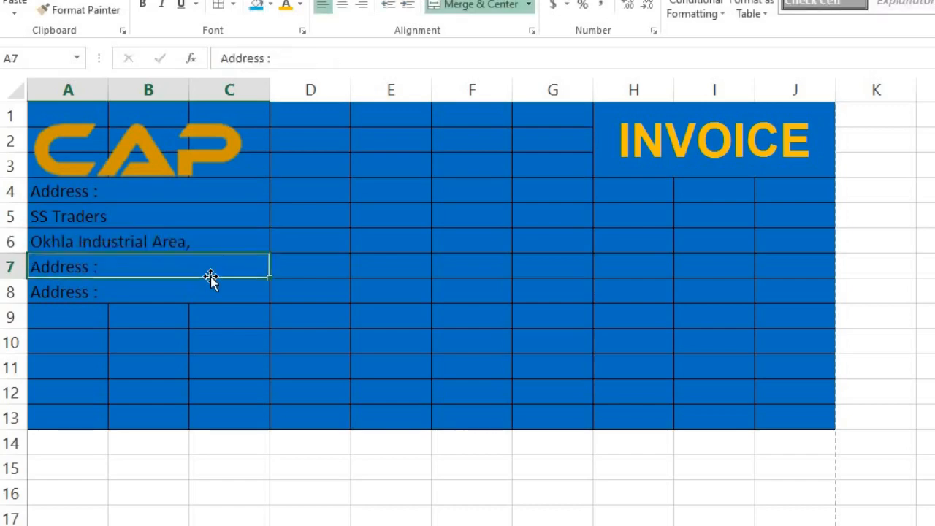
pyautogui.write('new')
pyautogui.press('BackSpace')
pyautogui.press('BackSpace')
pyautogui.press('BackSpace')
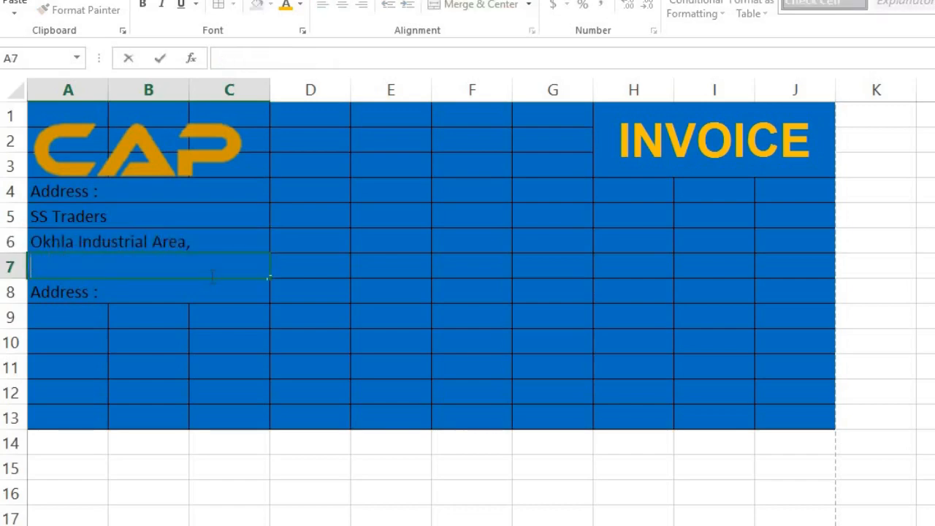
pyautogui.write('New Delhi')
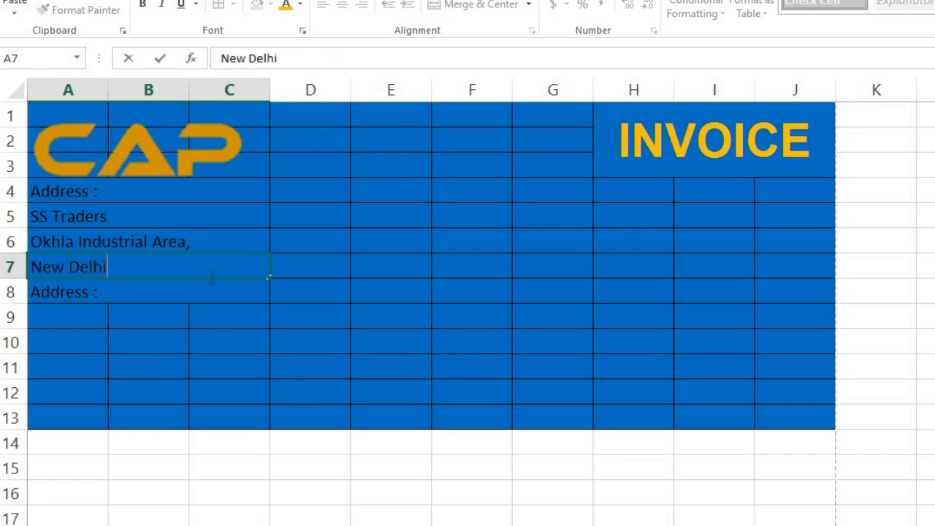
pyautogui.write('-110020')
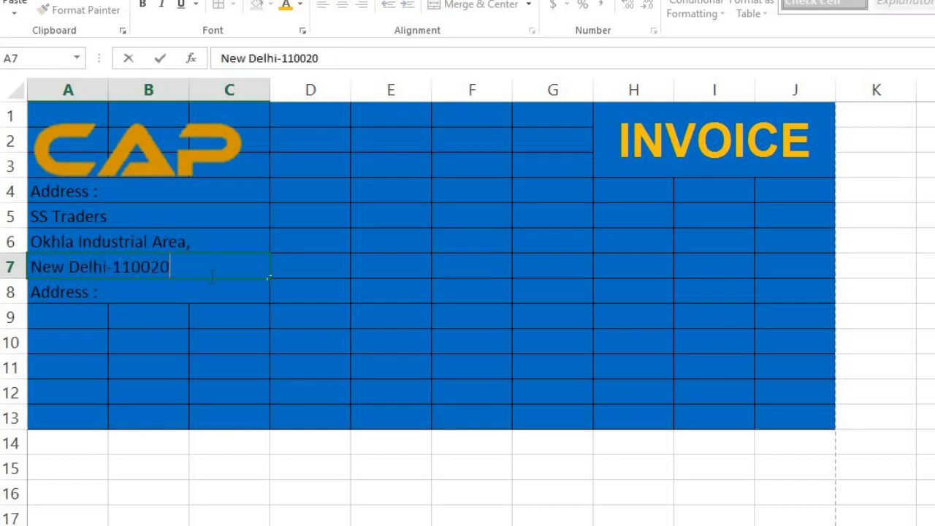
pyautogui.press('Return')
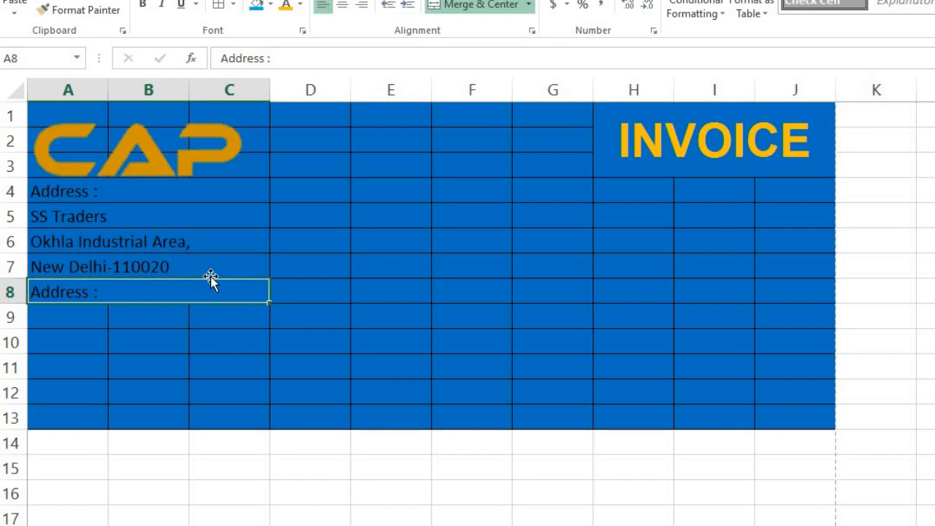
# Add the company's phone number in row 8 and its GSTIN number in row 9.
pyautogui.write('Phone : ')
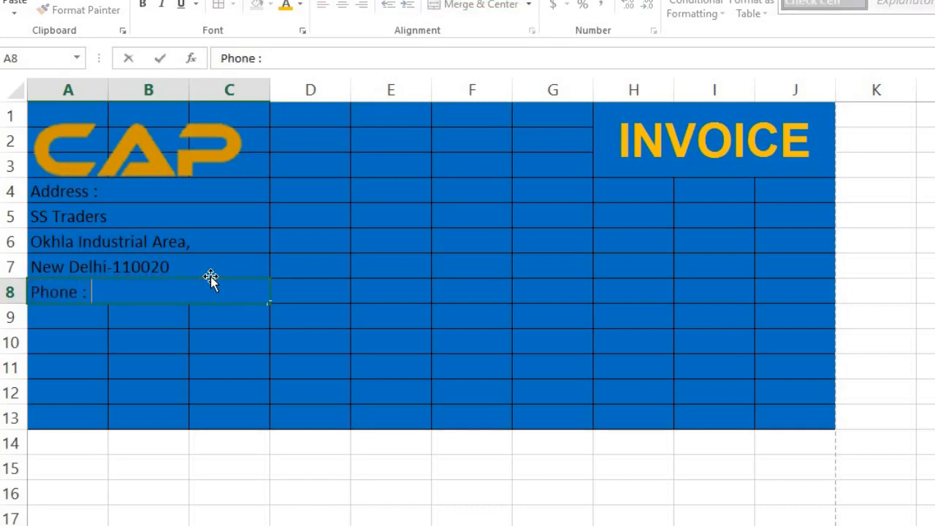
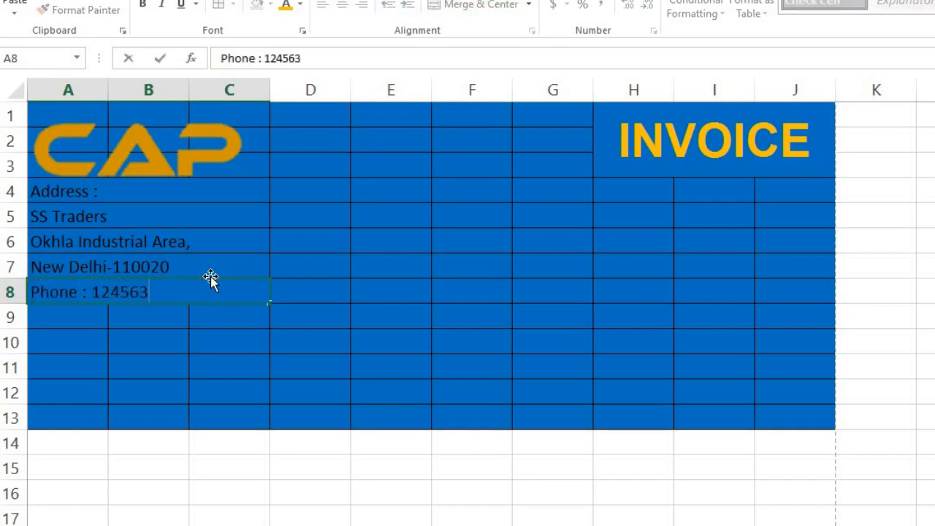
pyautogui.press('Return')
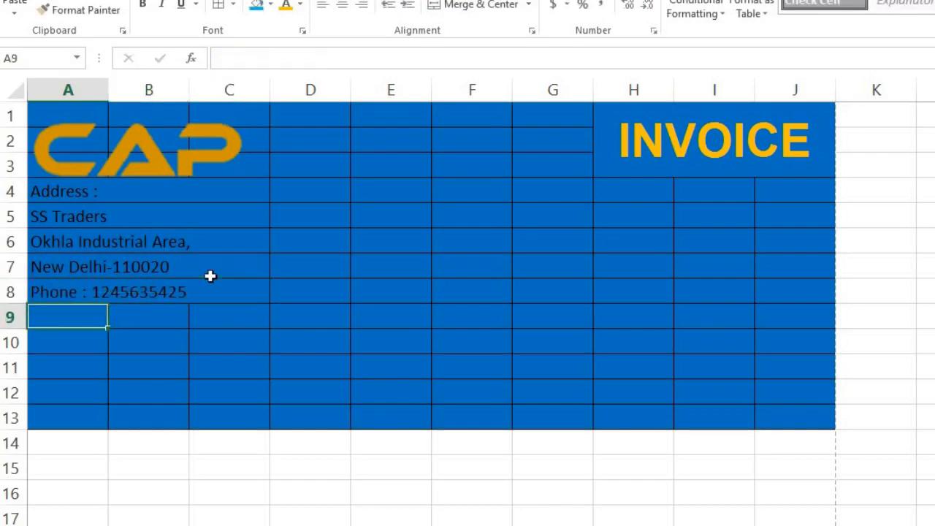
pyautogui.write('G')
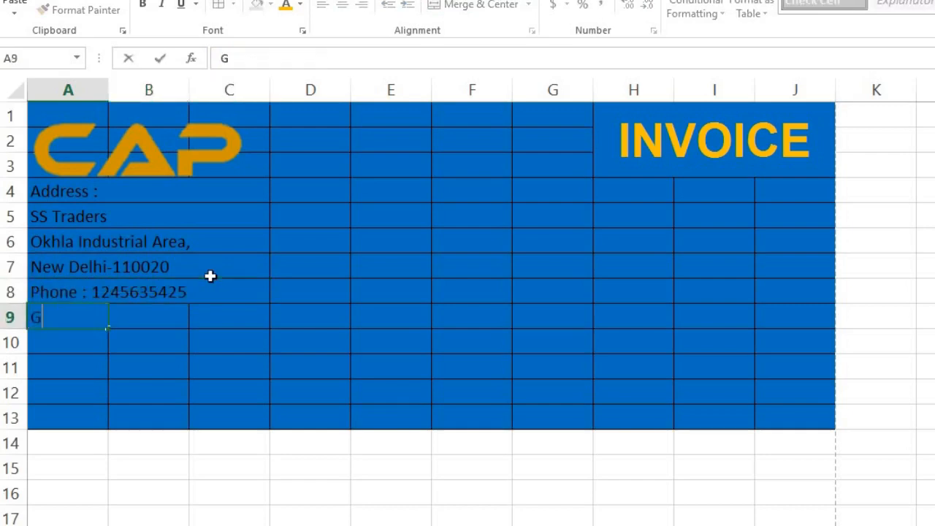
pyautogui.write('STIN :')
pyautogui.press('Return')
pyautogui.press('Up')
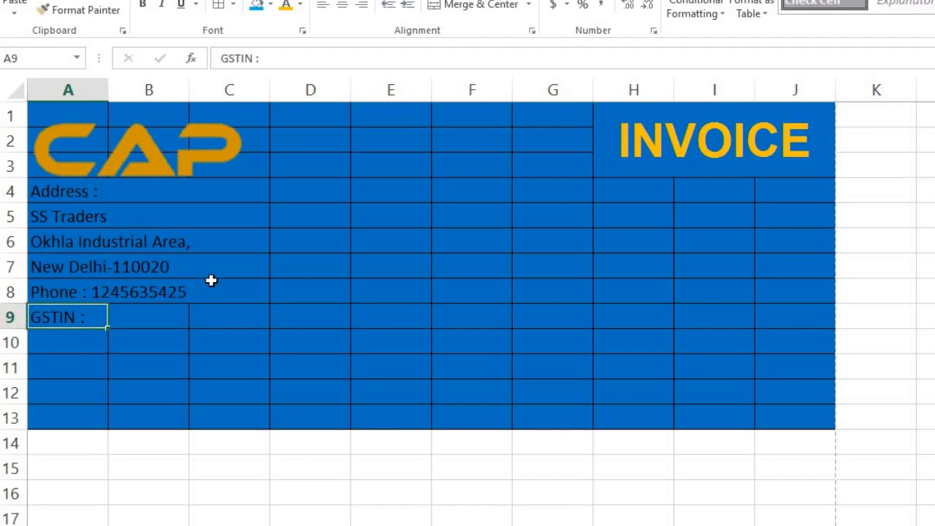
pyautogui.press('Up')
pyautogui.moveTo(271, 301); pyautogui.dragTo(271, 317)
pyautogui.click(84, 327)
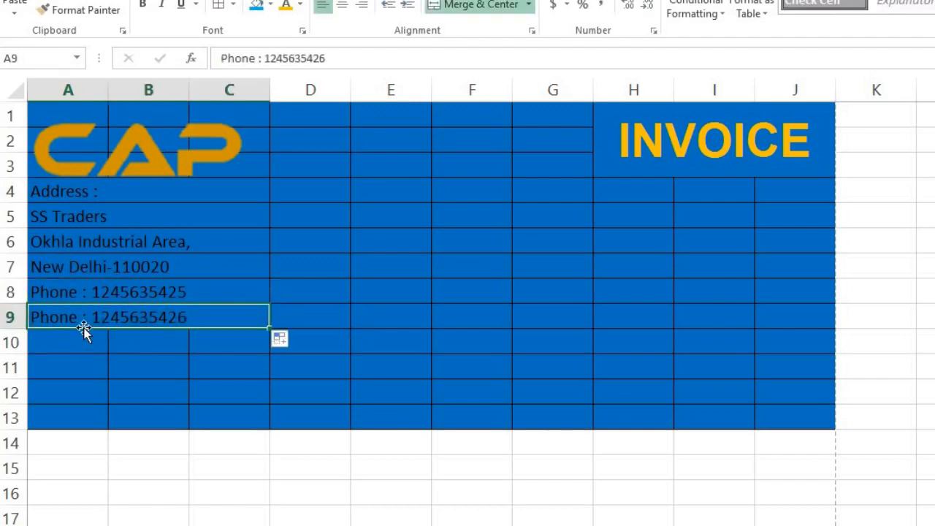
pyautogui.write('GSTIN ')
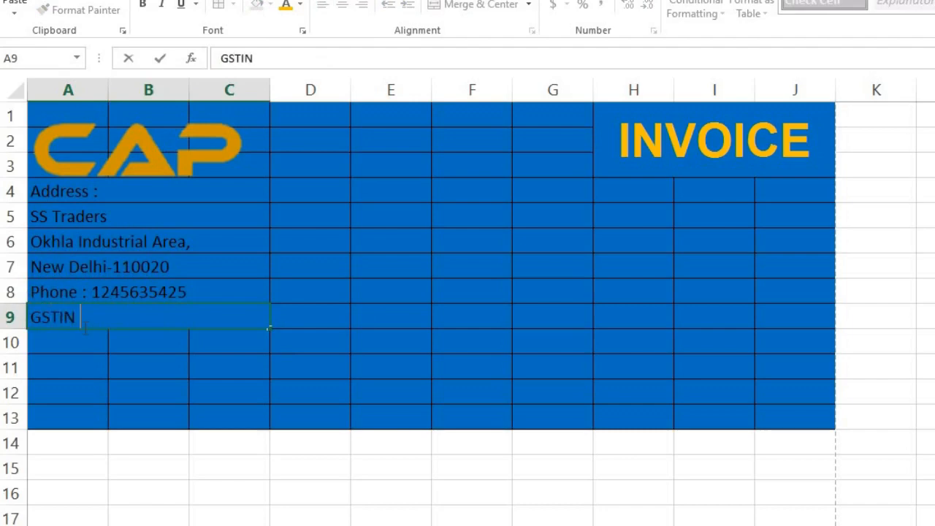
pyautogui.write('NO')
pyautogui.press('BackSpace')
pyautogui.press('BackSpace')
pyautogui.press('BackSpace')
pyautogui.press('BackSpace')
pyautogui.write(': 5478965456')
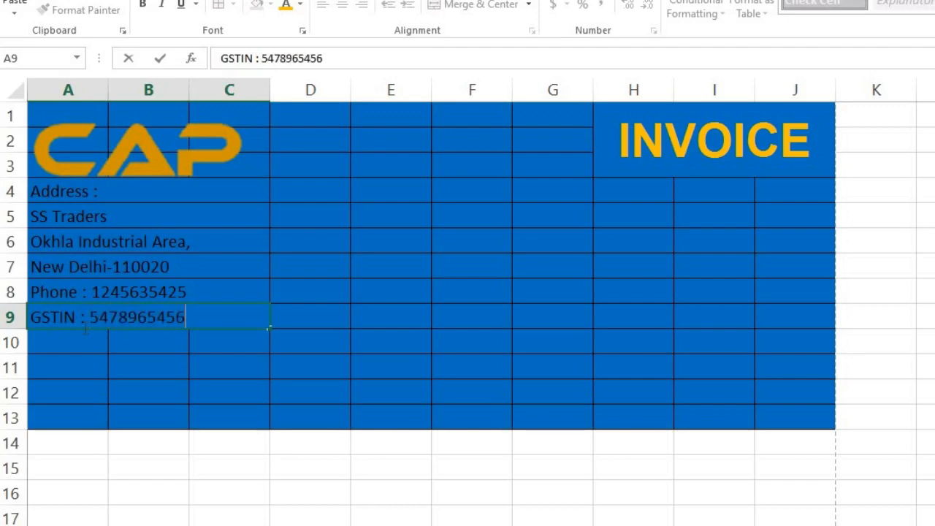
pyautogui.press('Up')
pyautogui.press('Up')
pyautogui.press('Up')
pyautogui.press('Up')
pyautogui.press('Up')
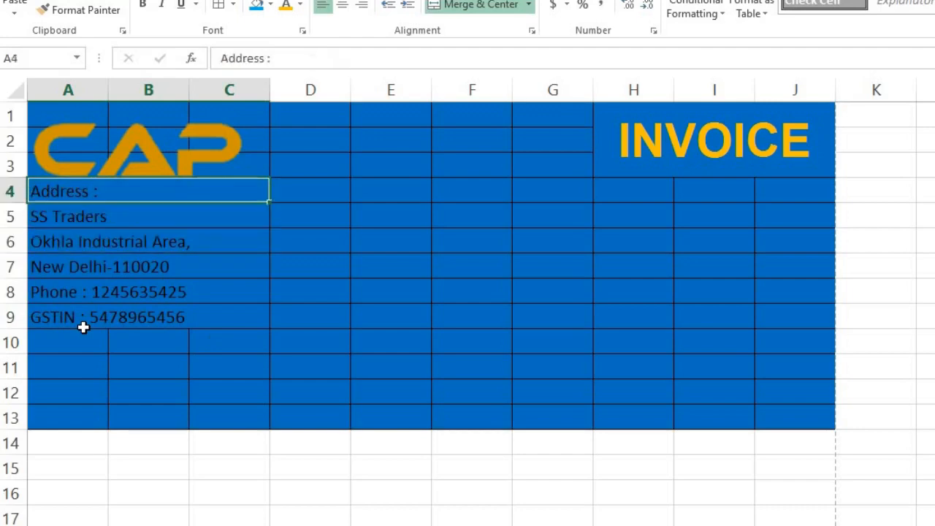
# Make the A4:C9 address block bold with white font colour.
pyautogui.hotkey('shift', 'Down')
pyautogui.hotkey('shift', 'Down')
pyautogui.hotkey('shift', 'Down')
pyautogui.moveTo(84, 328); pyautogui.dragTo(85, 328)
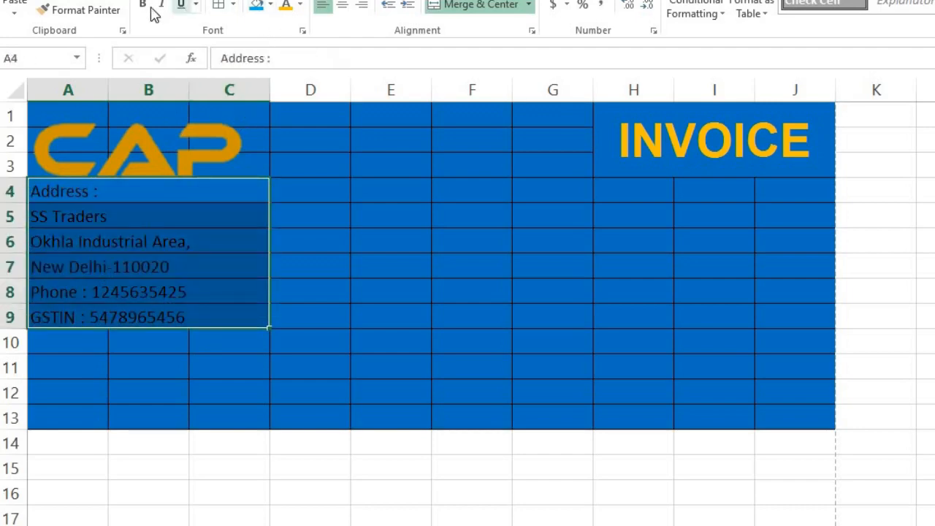
pyautogui.hotkey('ctrl', 'b')
pyautogui.click(299, 4)
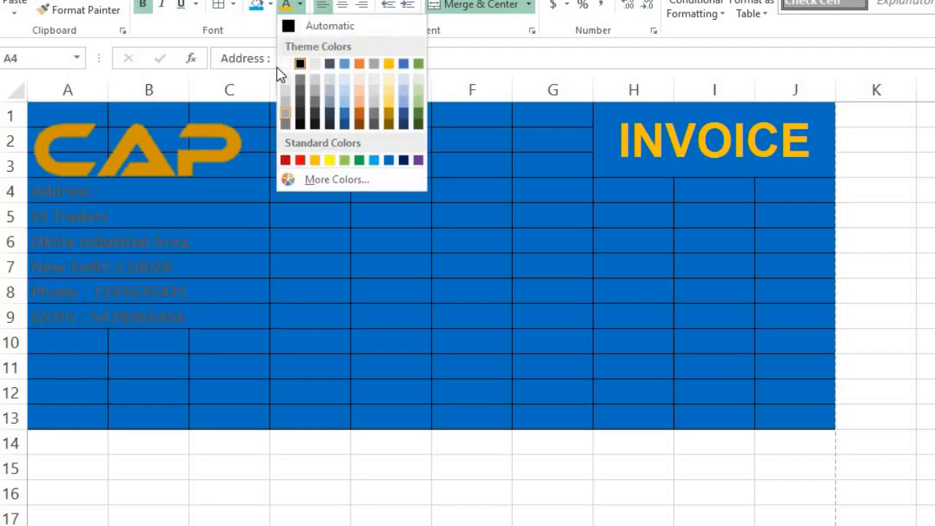
pyautogui.click(285, 64)
pyautogui.click(341, 296)
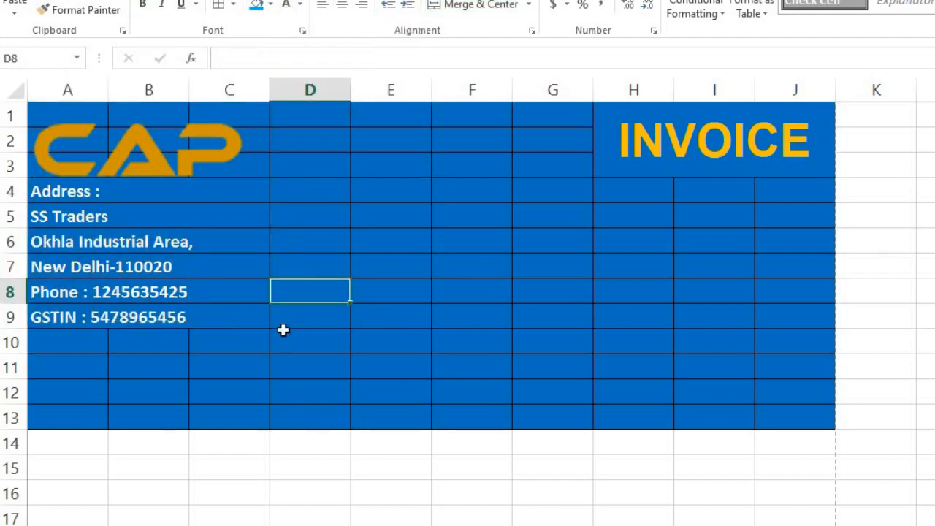
pyautogui.click(614, 189)
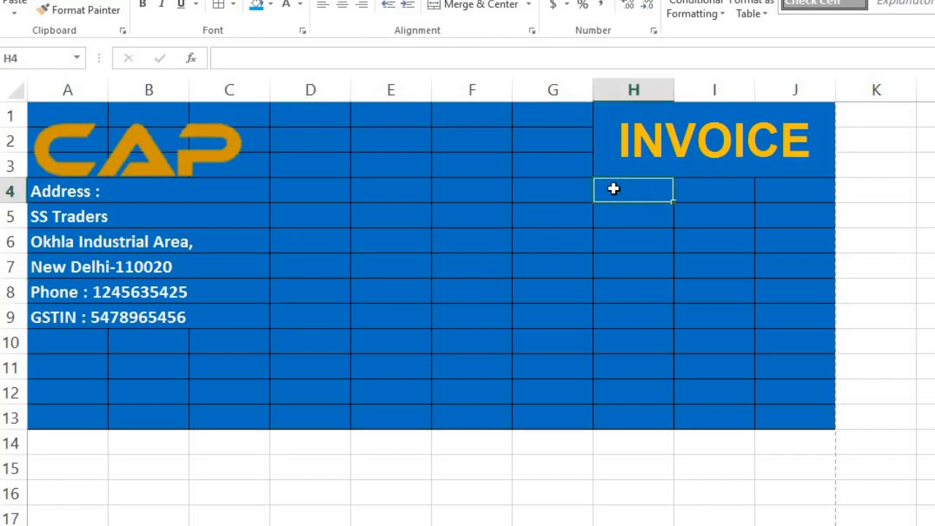
# Merge H4:J4 and enter the label INVOICE DATE.
pyautogui.moveTo(613, 189); pyautogui.dragTo(830, 276)
pyautogui.click(464, 7)
pyautogui.click(645, 199)
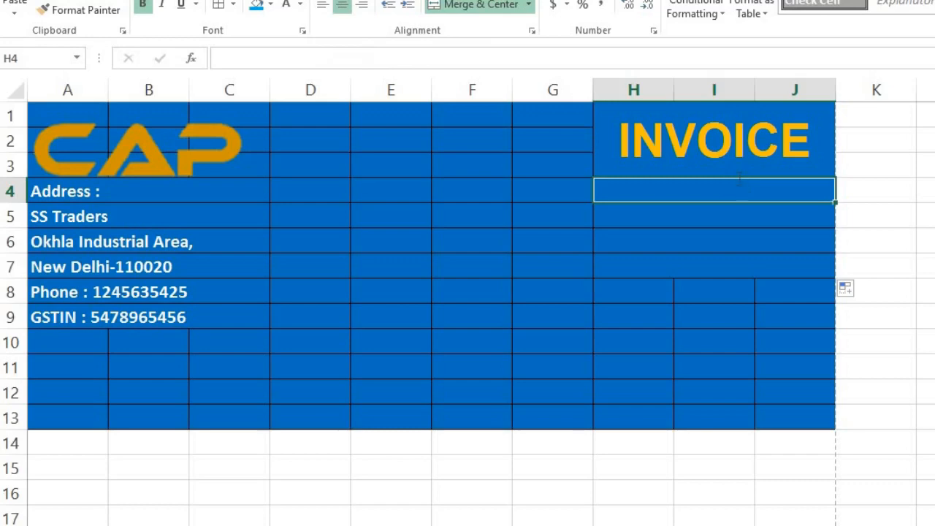
pyautogui.write('INVOICE DATE')
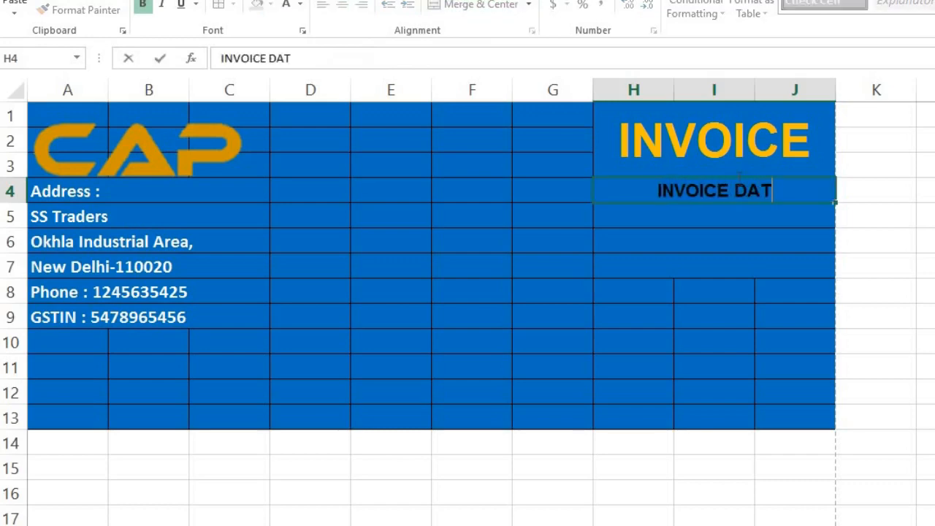
pyautogui.click(729, 288)
pyautogui.click(722, 199)
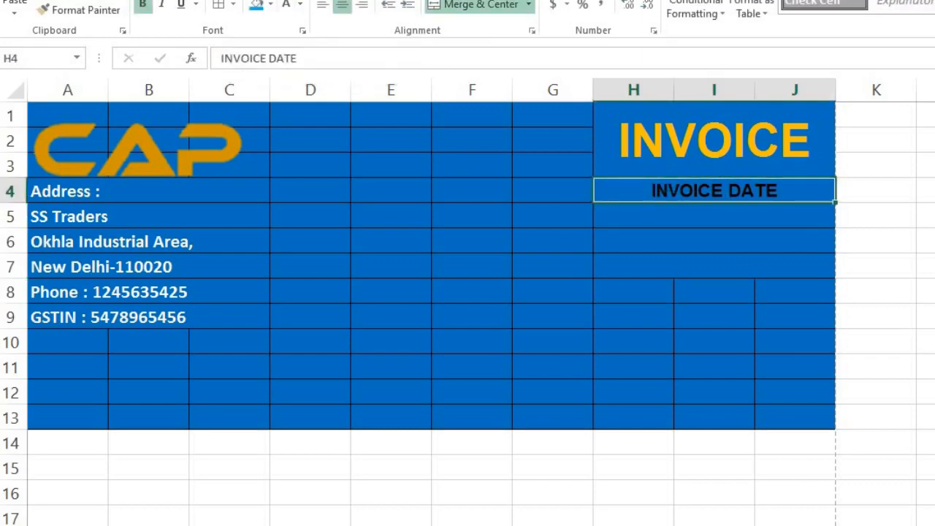
# Shrink the label's font and complete it as 'INVOICE DATE : - 03-04-2024'.
pyautogui.press('Return')
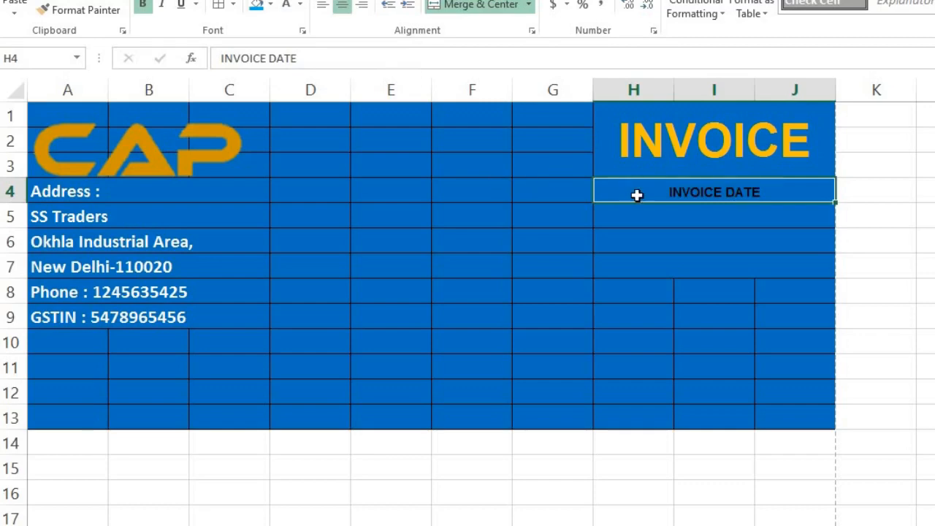
pyautogui.doubleClick(637, 196)
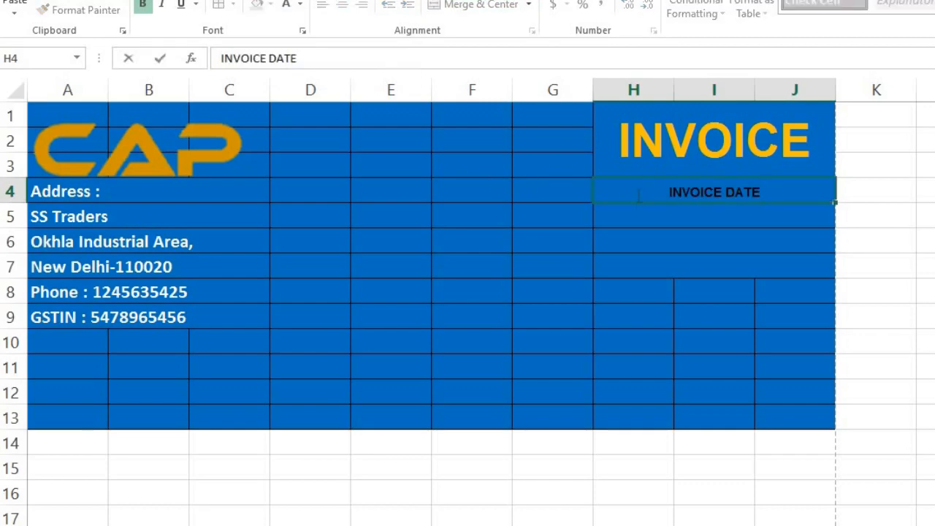
pyautogui.write(': -')
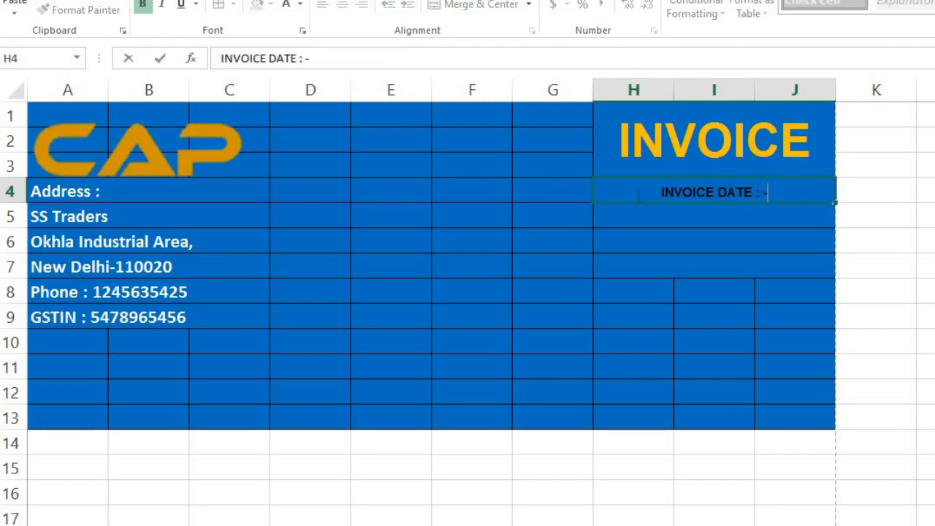
pyautogui.write(' 03')
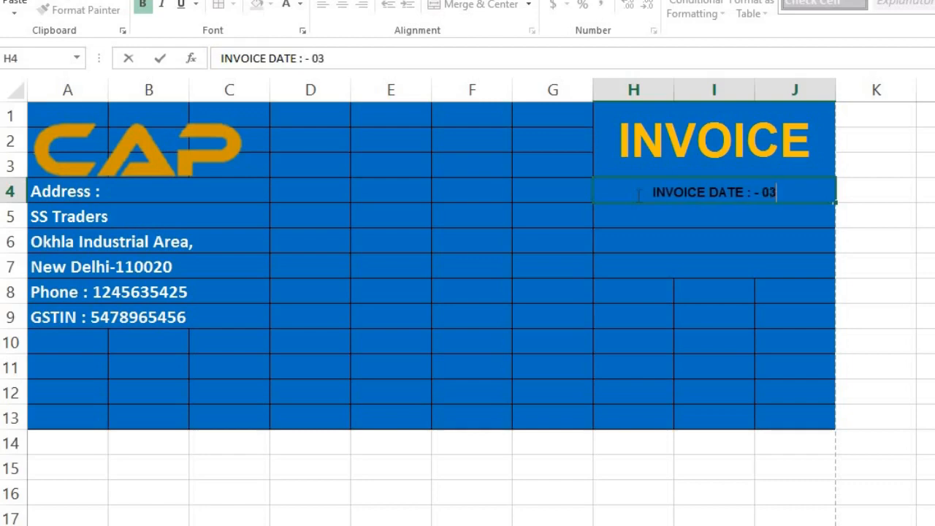
pyautogui.write('-04-')
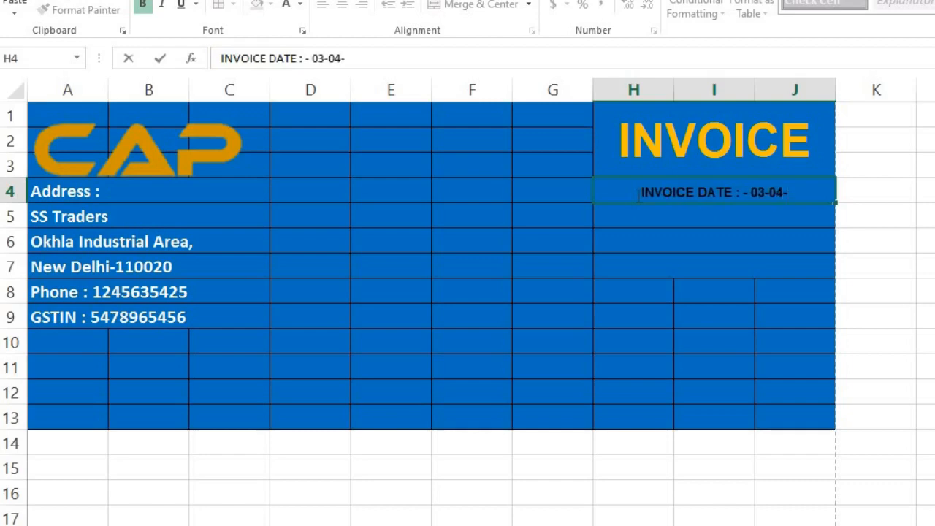
pyautogui.write('2024')
pyautogui.press('Return')
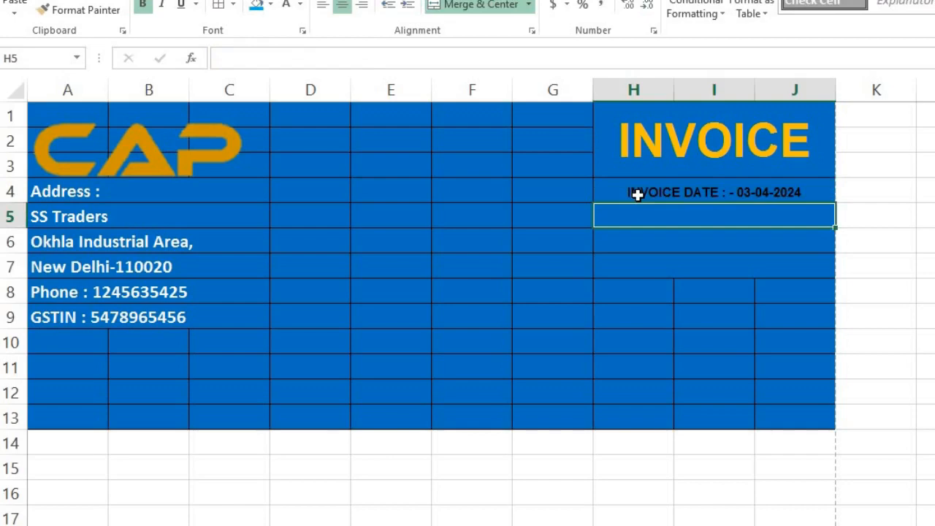
# Replace the uppercase text in H5 with 'Invoice No :' followed by the invoice number.
pyautogui.write('INVOICE')
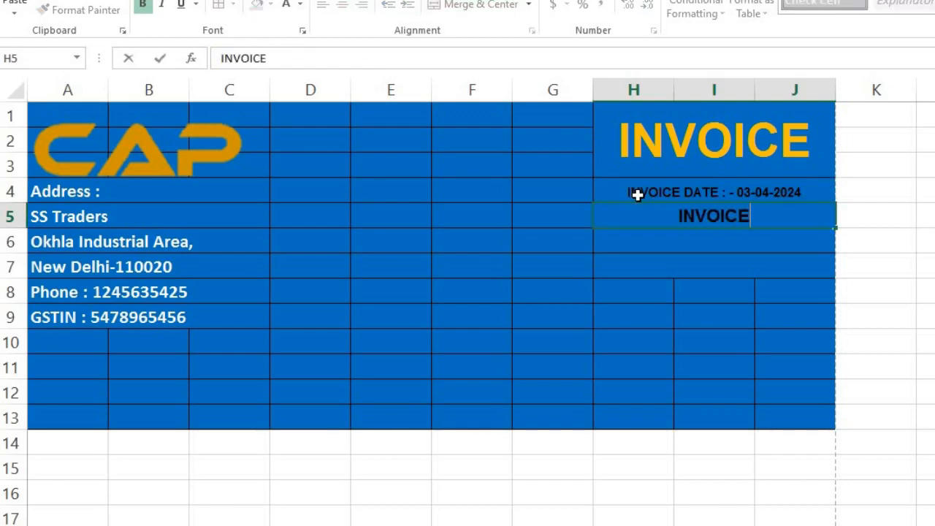
pyautogui.press('Return')
pyautogui.press('Up')
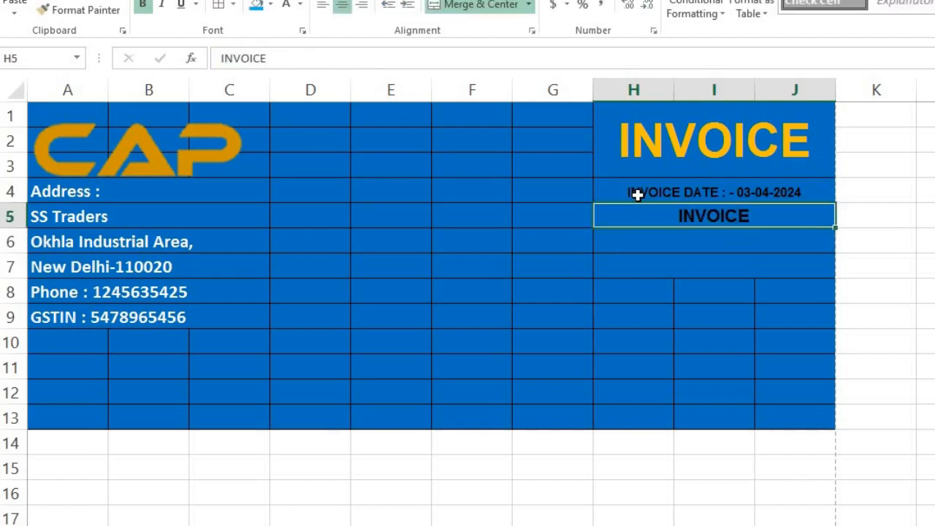
pyautogui.press('F2')
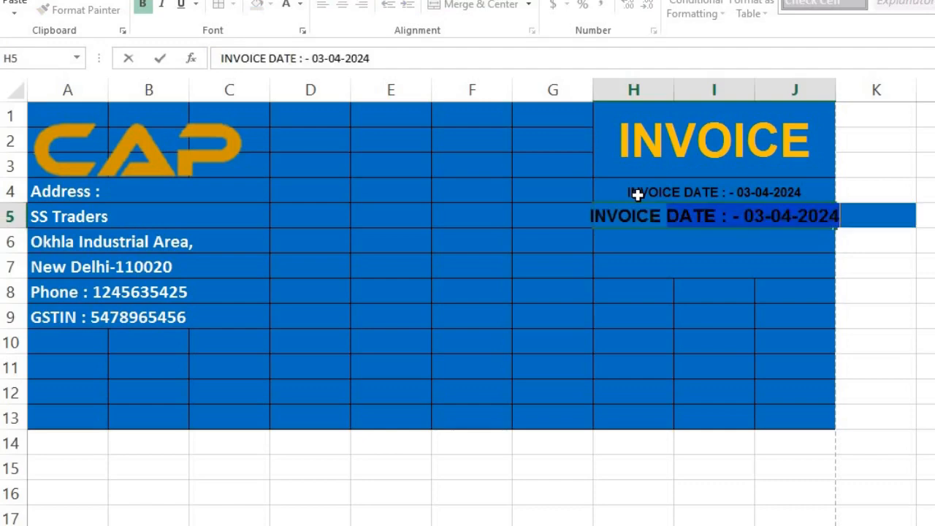
pyautogui.write('NO')
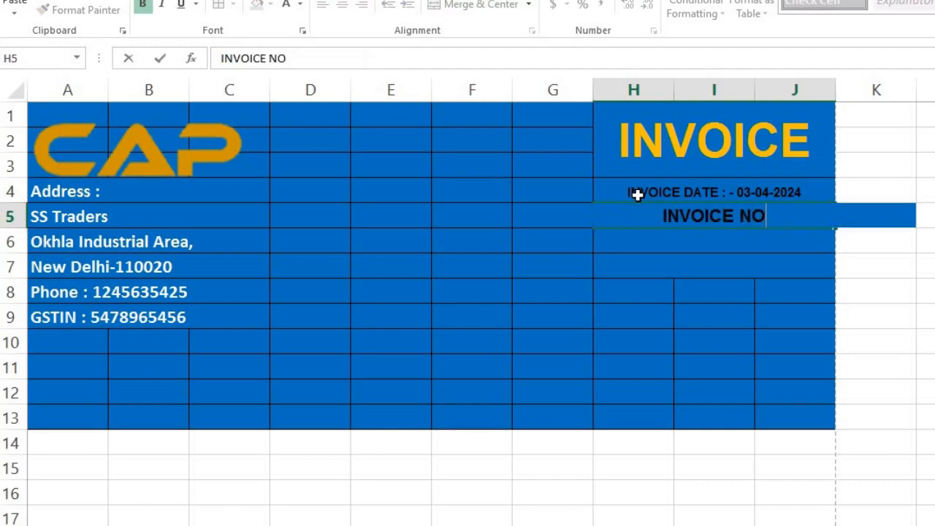
pyautogui.hotkey('shift', 'Left')
pyautogui.hotkey('shift', 'Left')
pyautogui.hotkey('shift', 'Left')
pyautogui.hotkey('shift', 'Left')
pyautogui.hotkey('shift', 'Left')
pyautogui.hotkey('shift', 'Left')
pyautogui.hotkey('shift', 'Left')
pyautogui.hotkey('shift', 'Left')
pyautogui.hotkey('shift', 'Left')
pyautogui.hotkey('shift', 'Left')
pyautogui.write('I')
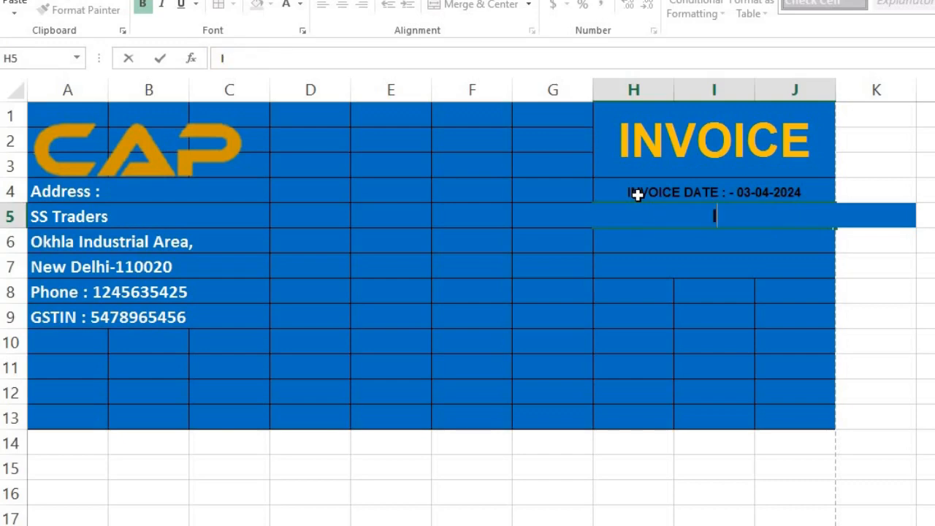
pyautogui.write('nvoice ')
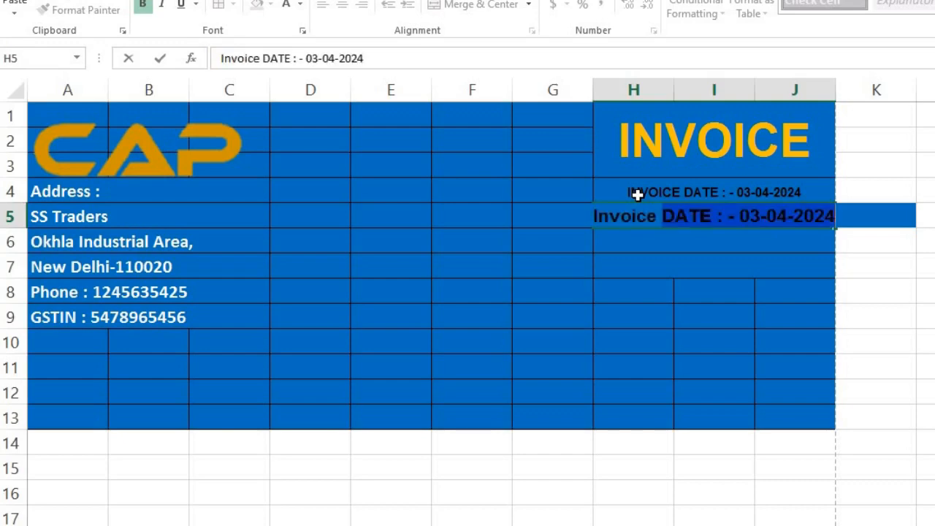
pyautogui.write('No :')
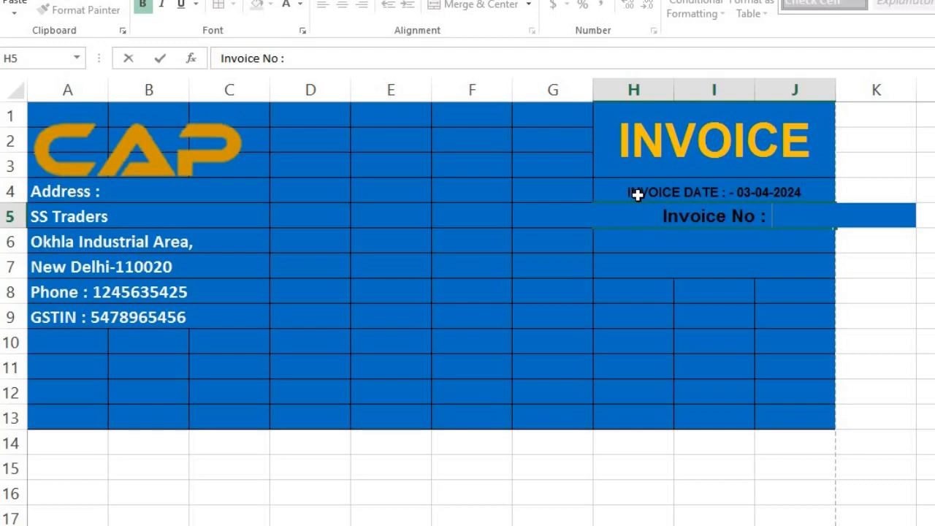
pyautogui.write('sl')
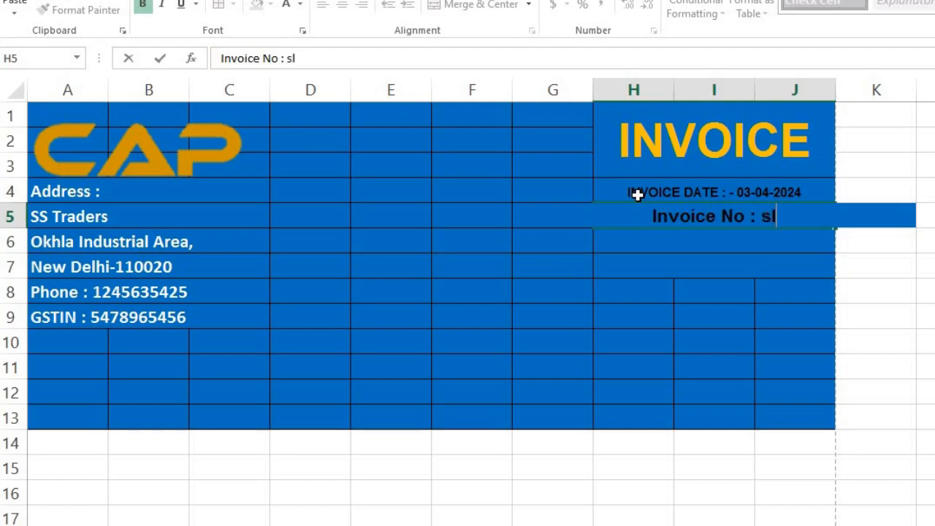
pyautogui.write('tl125')
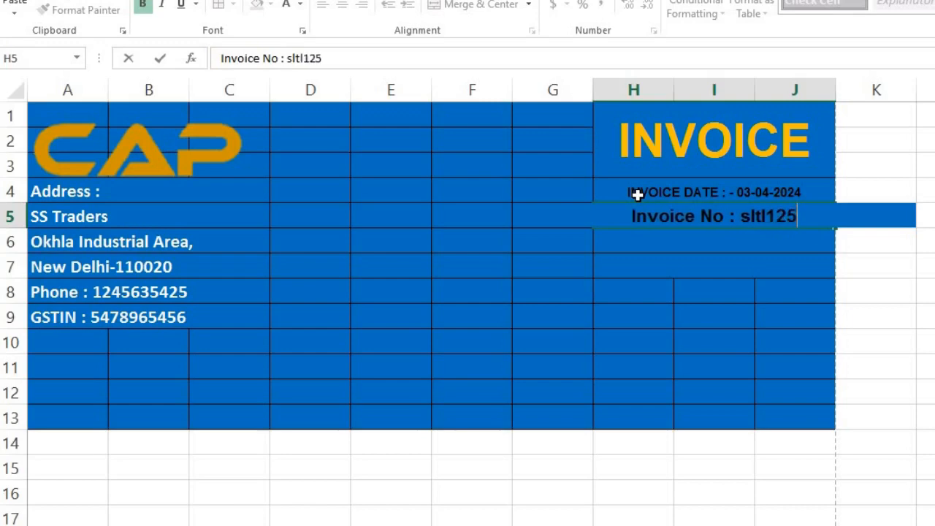
pyautogui.write('6/456')
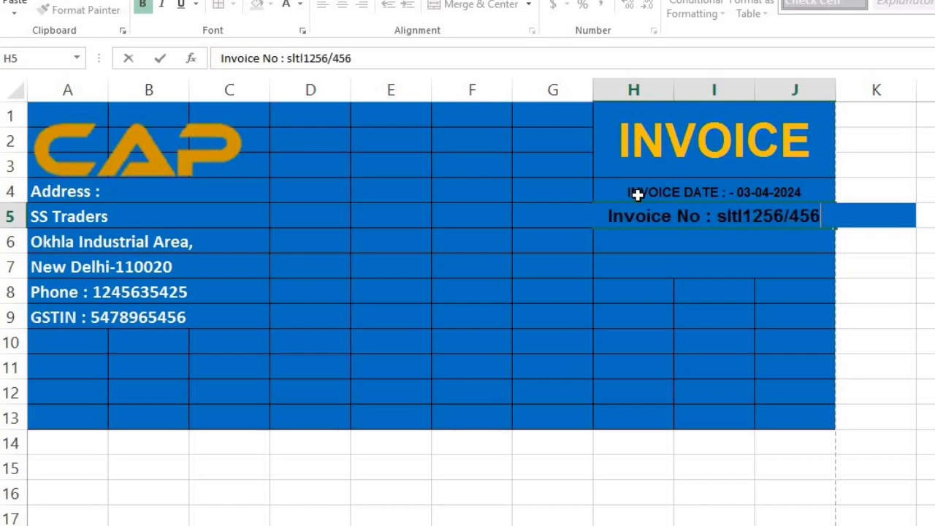
pyautogui.press('Return')
pyautogui.press('Up')
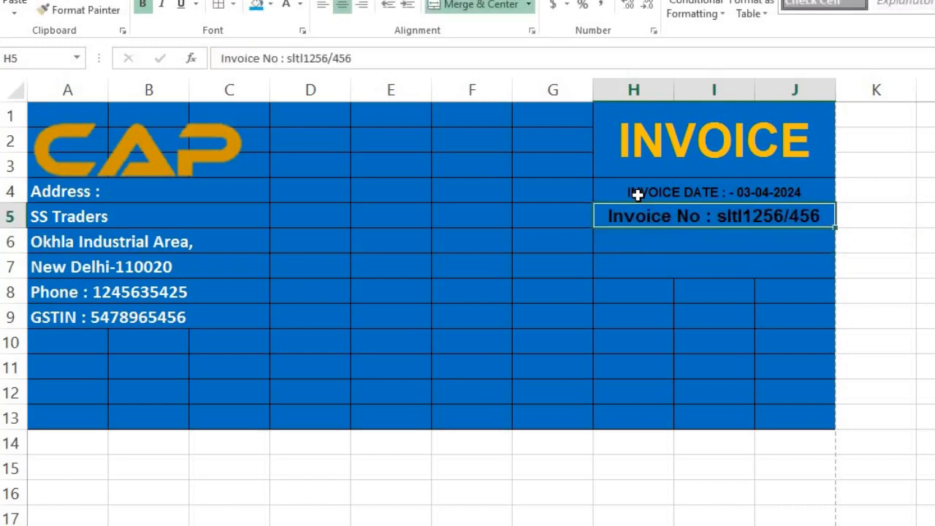
pyautogui.press('Down')
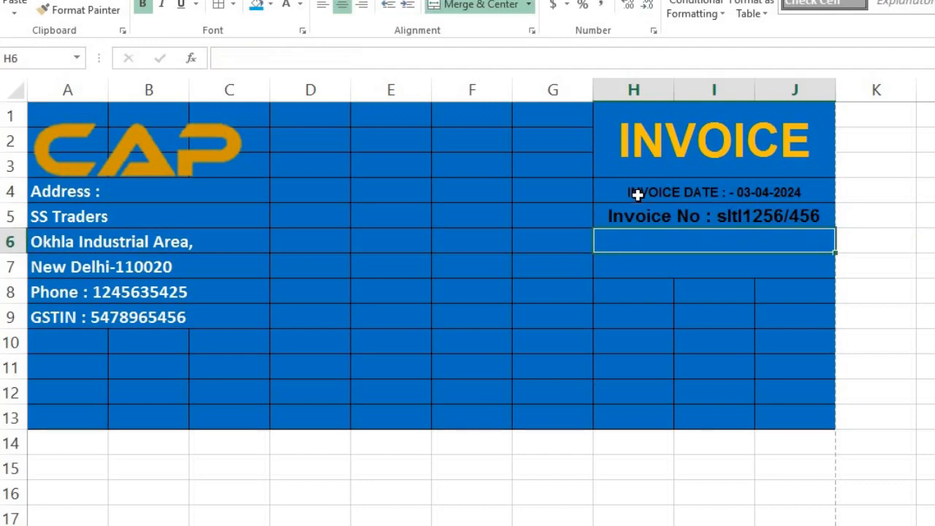
# Enter the ref id line in H6 and 'due date : -14-12-2024' in H7.
pyautogui.write('ref id')
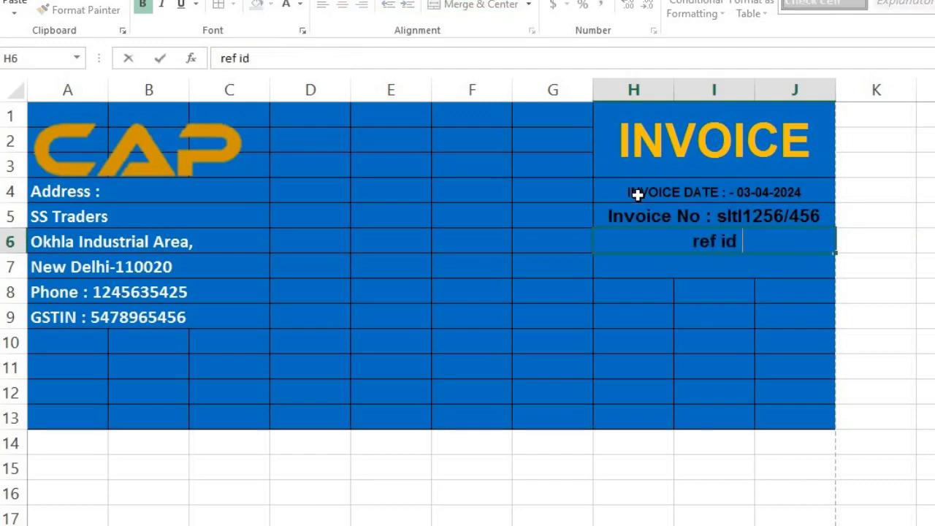
pyautogui.write(' : 455987/')
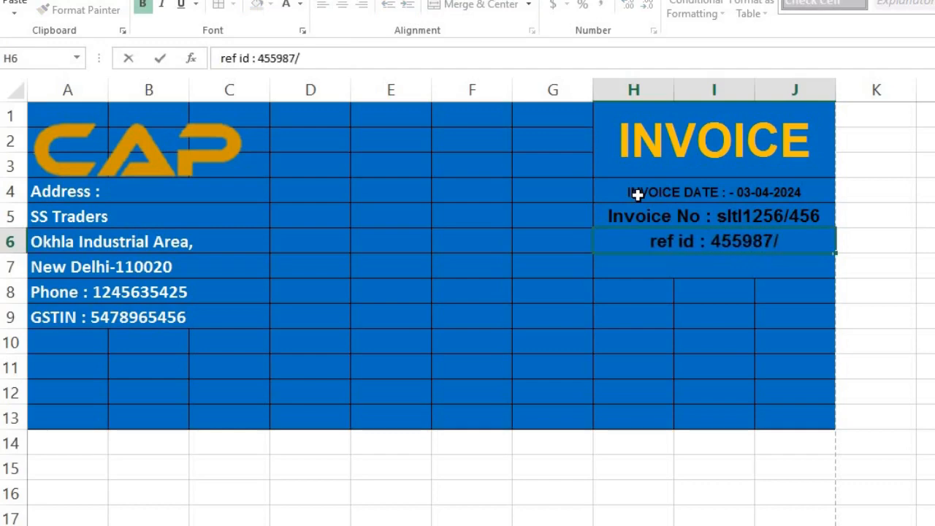
pyautogui.press('Return')
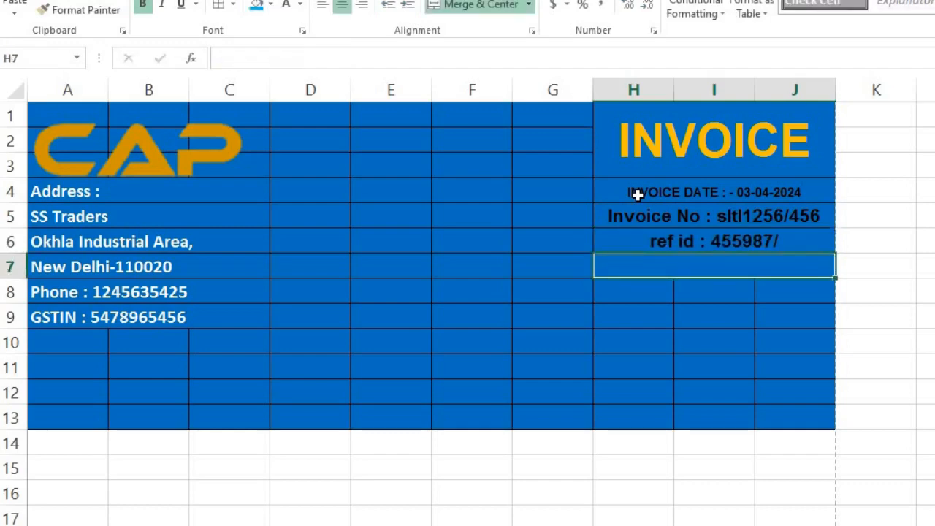
pyautogui.write('due')
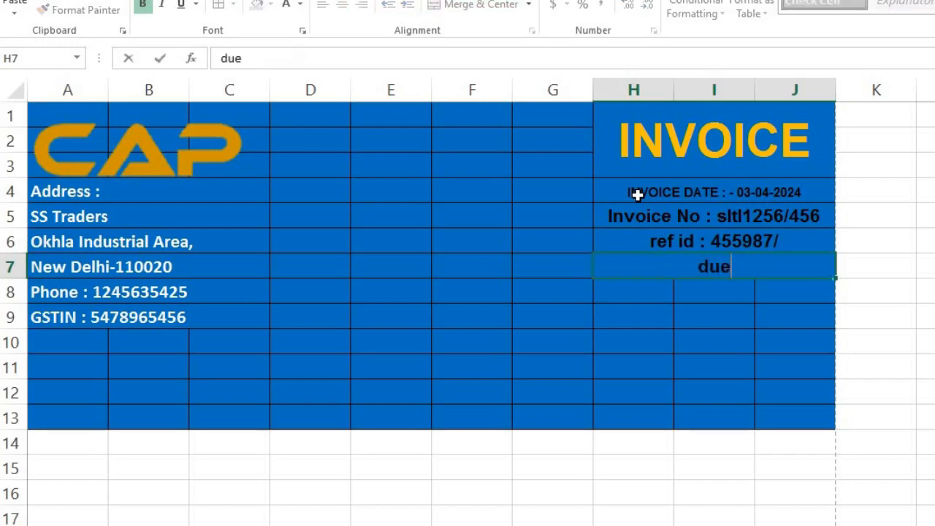
pyautogui.write(' date')
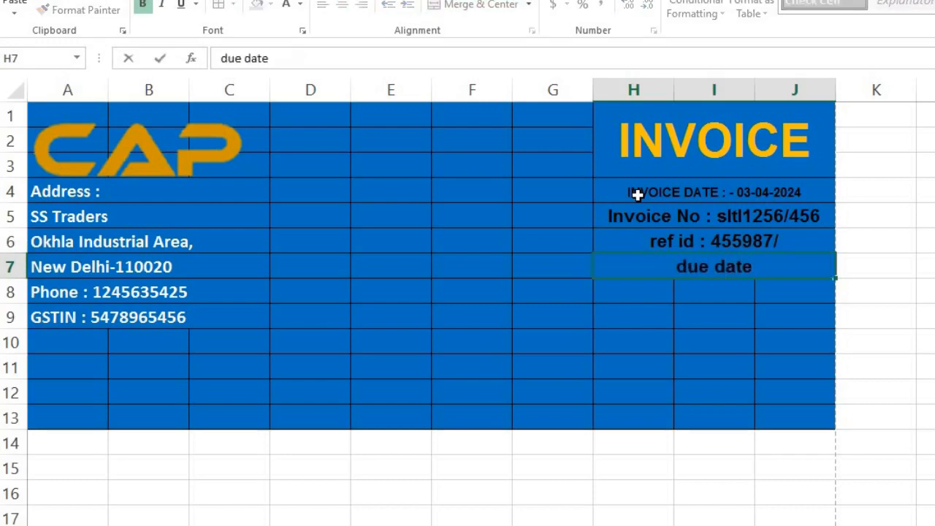
pyautogui.write(' : -')
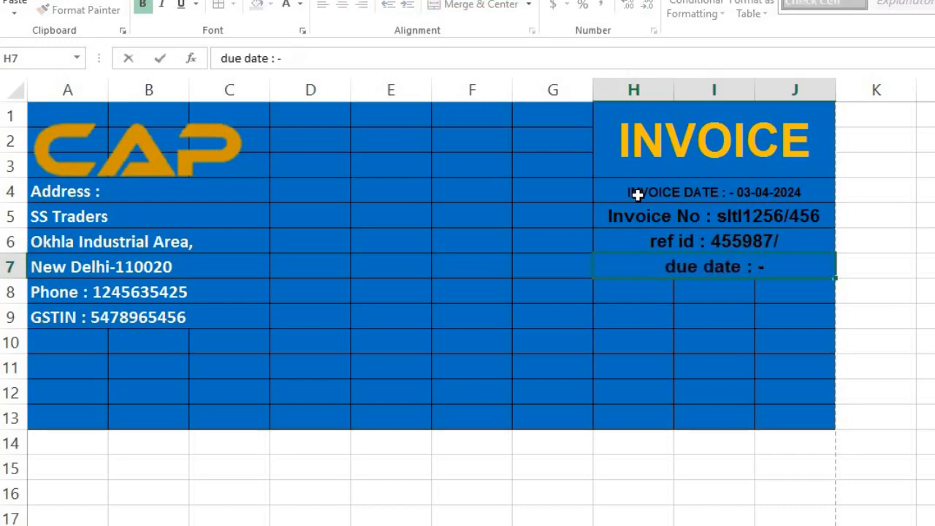
pyautogui.write('458')
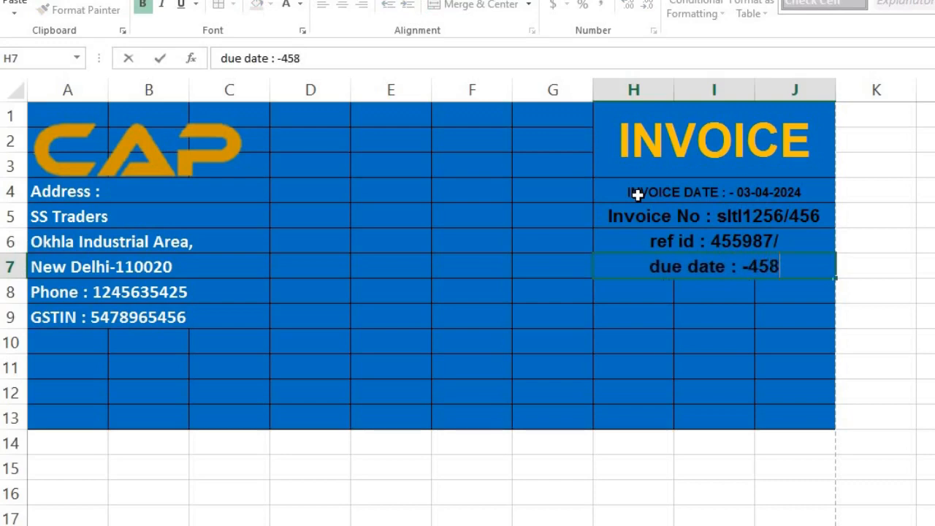
pyautogui.press('BackSpace')
pyautogui.press('BackSpace')
pyautogui.press('BackSpace')
pyautogui.write('14')
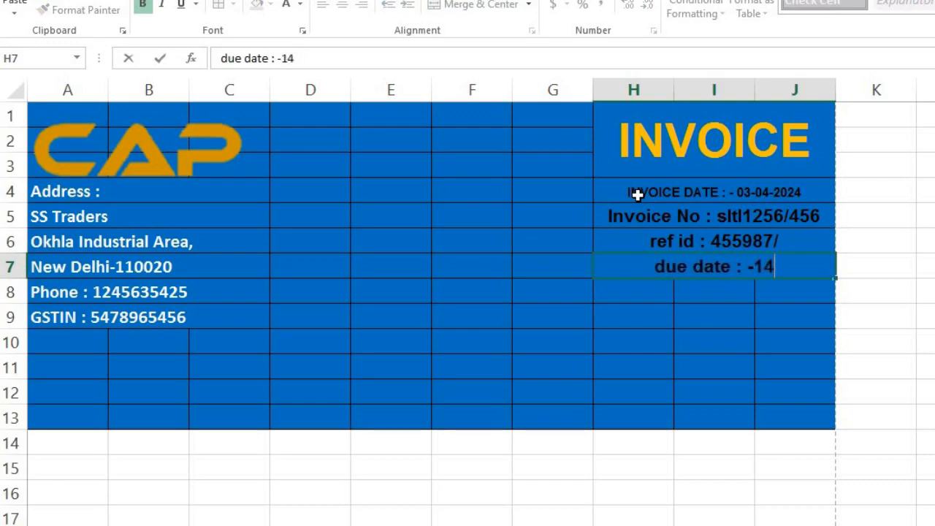
pyautogui.write('-16')
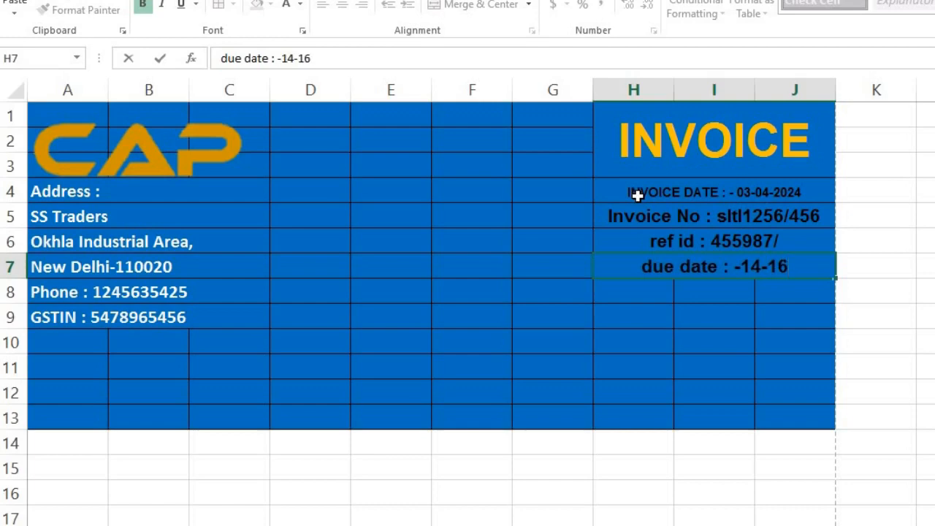
pyautogui.press('BackSpace')
pyautogui.write('2-')
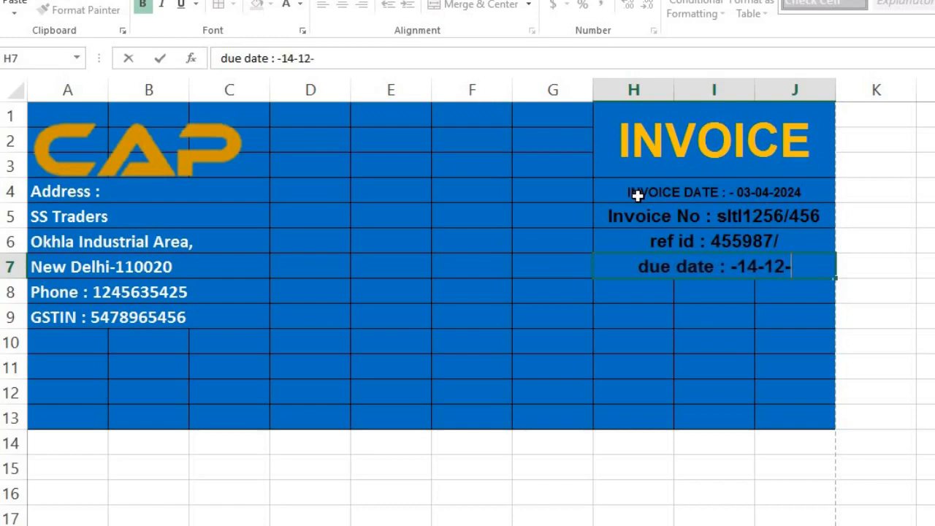
pyautogui.write('2024')
pyautogui.press('Return')
pyautogui.click(638, 195)
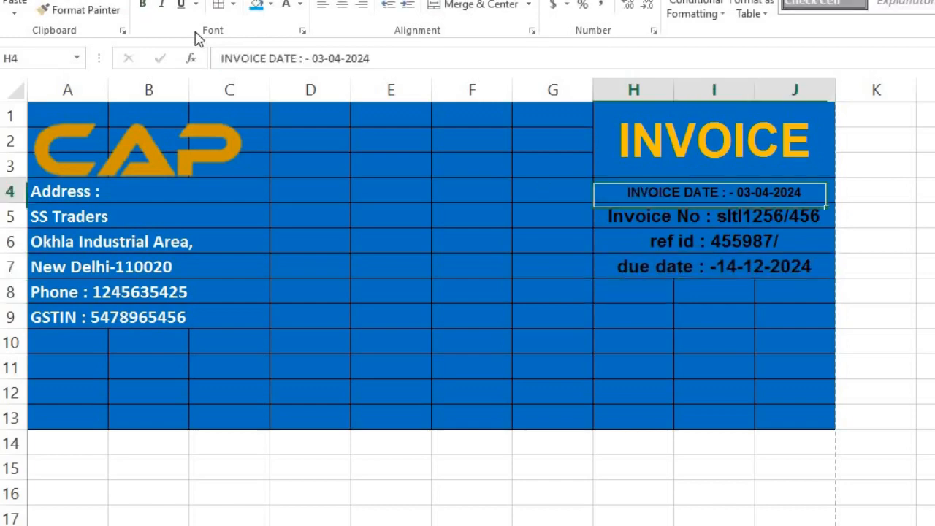
pyautogui.doubleClick(81, 10)
pyautogui.click(699, 217)
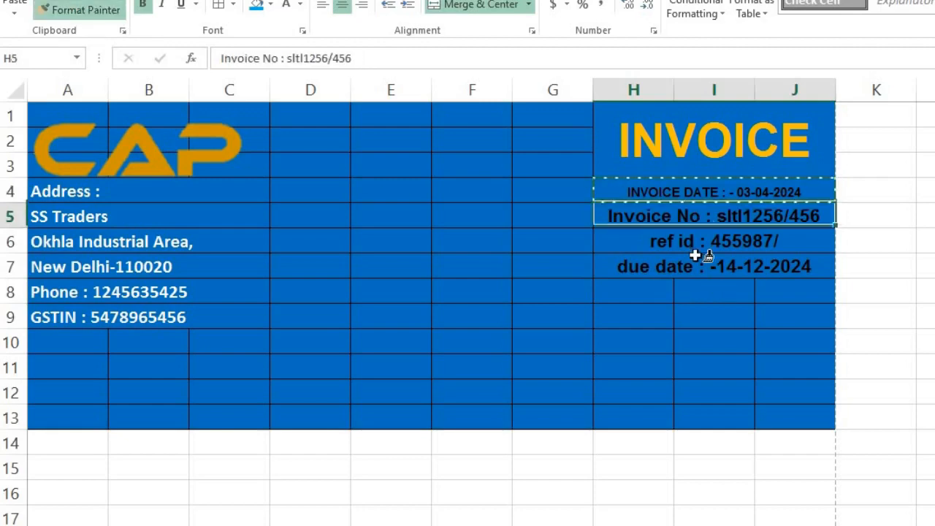
pyautogui.moveTo(695, 254); pyautogui.dragTo(664, 272)
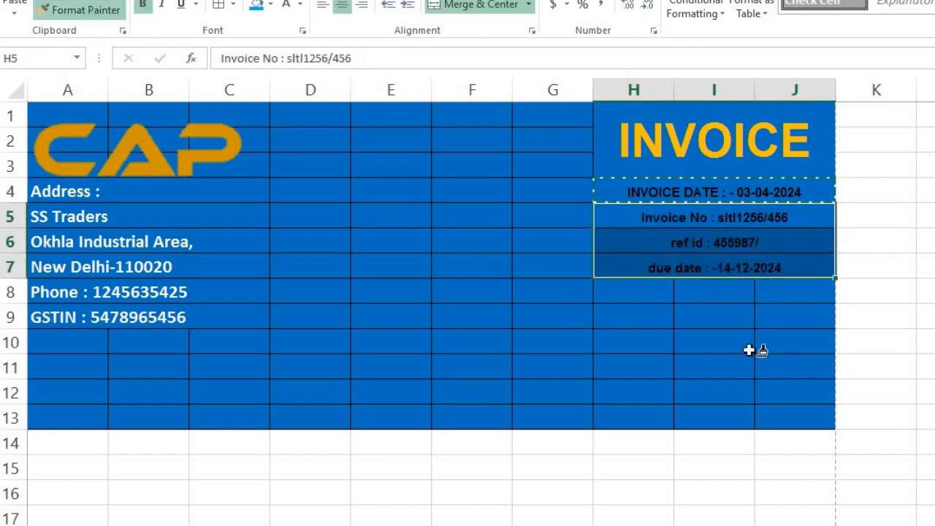
pyautogui.click(750, 350)
pyautogui.press('Escape')
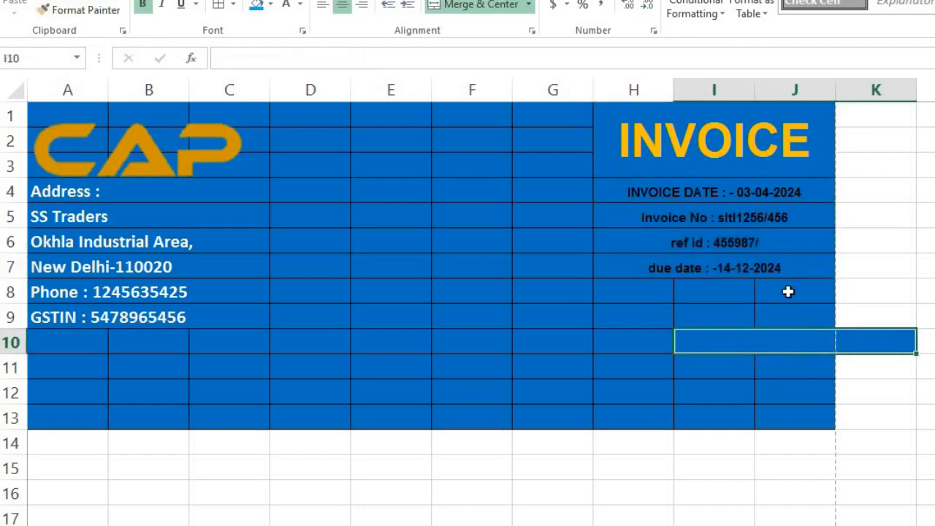
pyautogui.click(788, 292)
pyautogui.hotkey('ctrl', 'z')
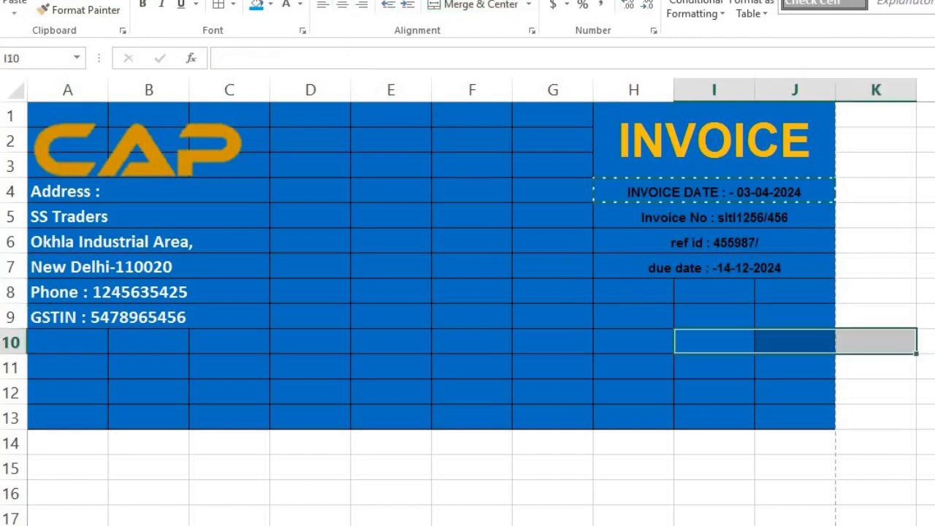
pyautogui.click(927, 367)
pyautogui.press('Escape')
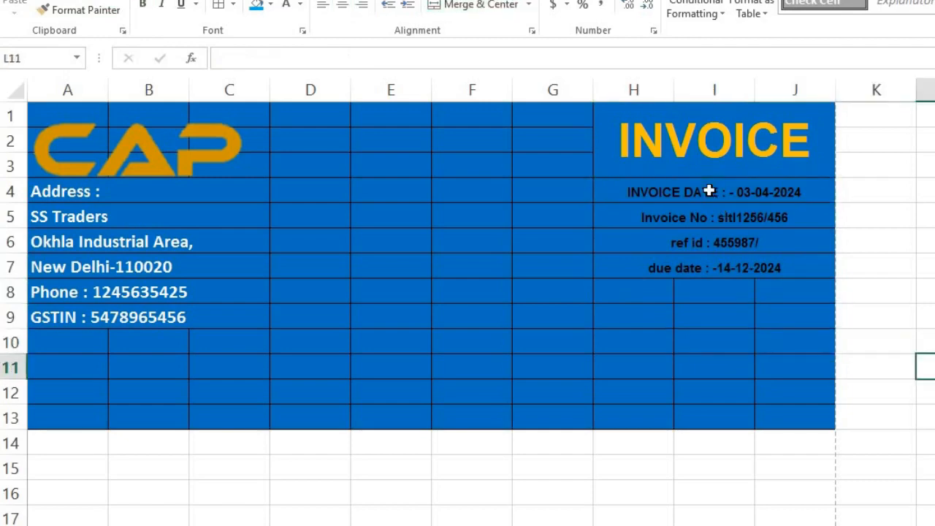
pyautogui.moveTo(709, 191); pyautogui.dragTo(700, 272)
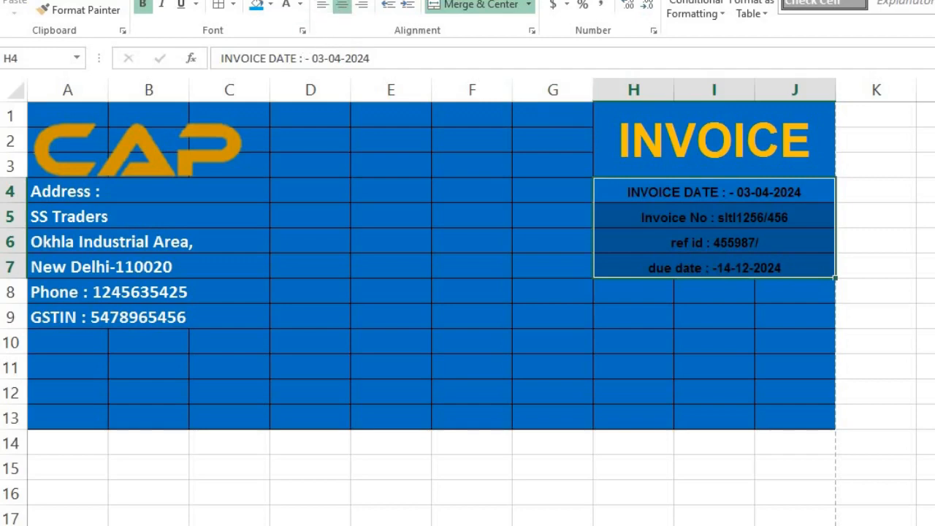
# Right-align the invoice detail lines, make them white, and enlarge the font three steps.
pyautogui.click(323, 0)
pyautogui.click(363, 6)
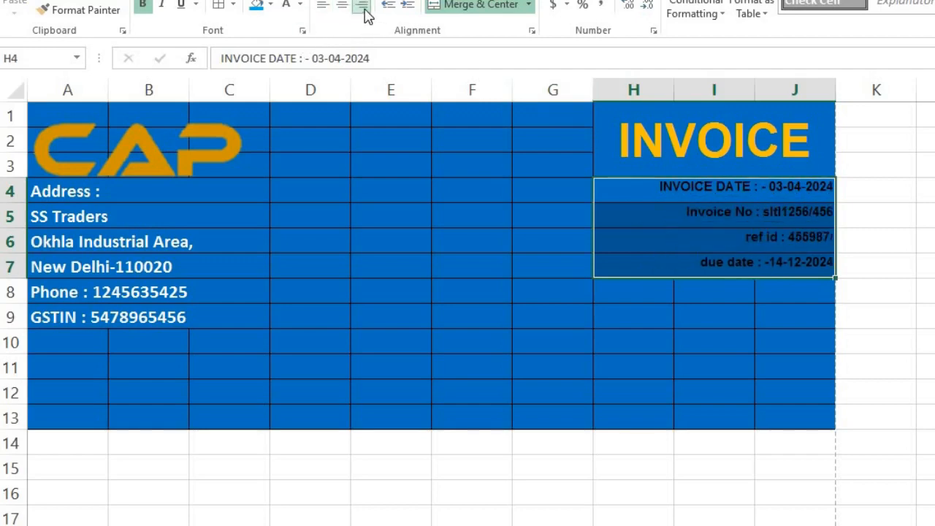
pyautogui.click(322, 6)
pyautogui.click(362, 6)
pyautogui.click(270, 4)
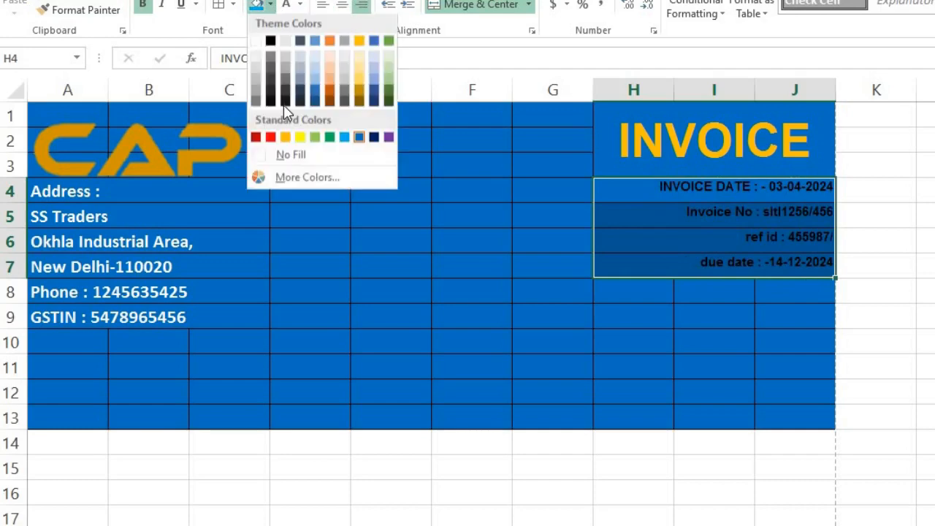
pyautogui.click(263, 154)
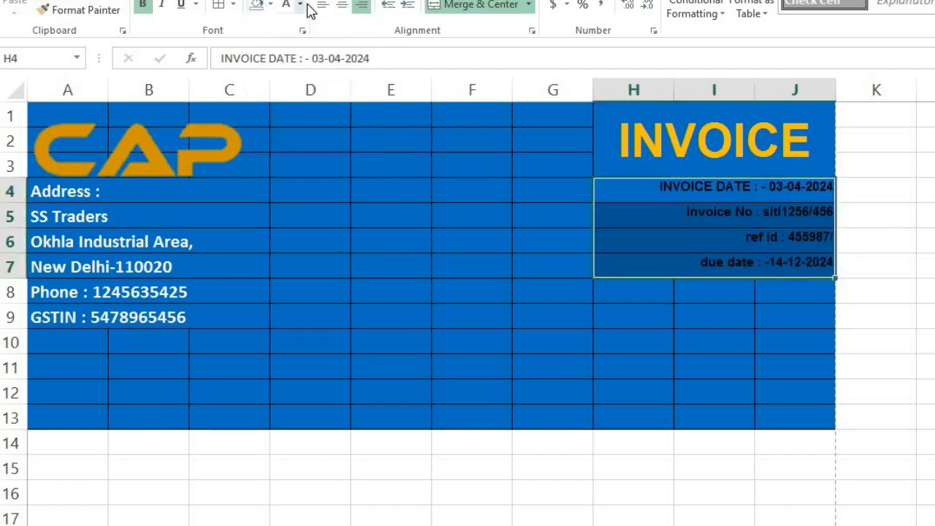
pyautogui.click(300, 5)
pyautogui.click(287, 63)
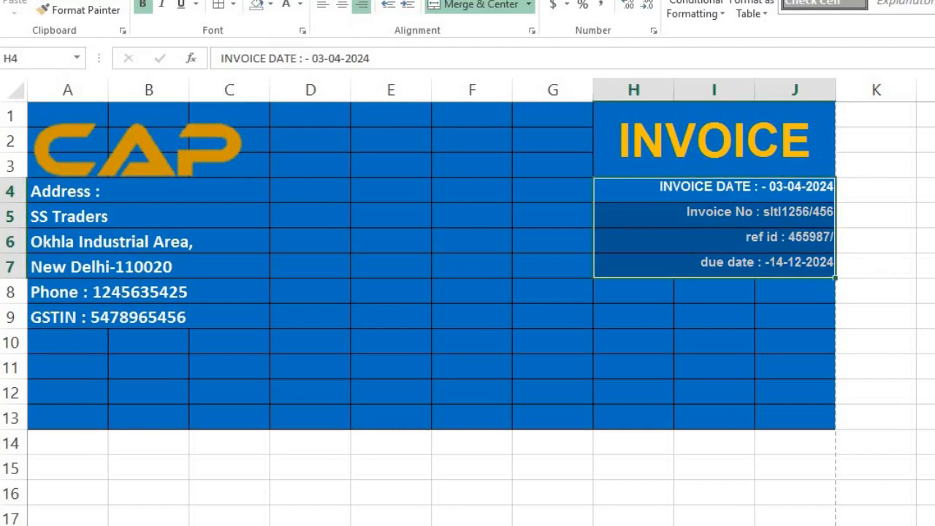
pyautogui.click(272, 0)
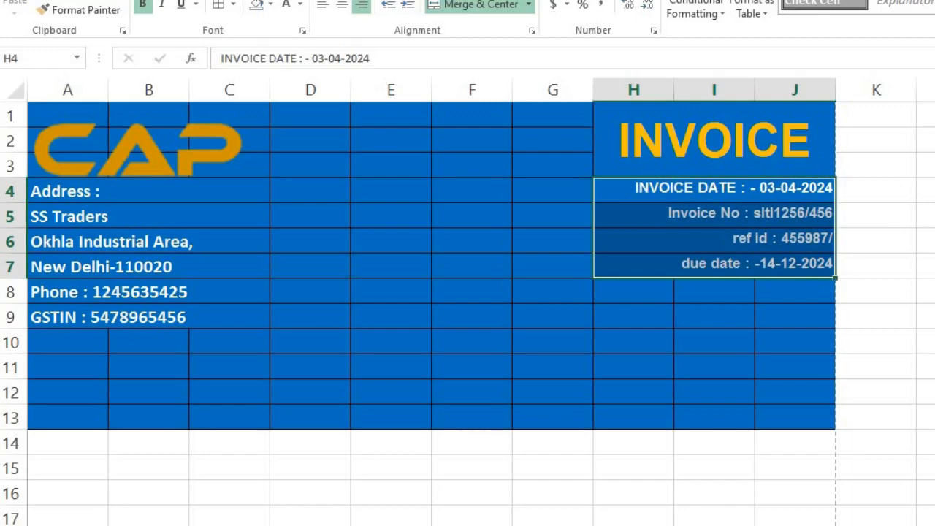
pyautogui.click(272, 0)
pyautogui.click(885, 288)
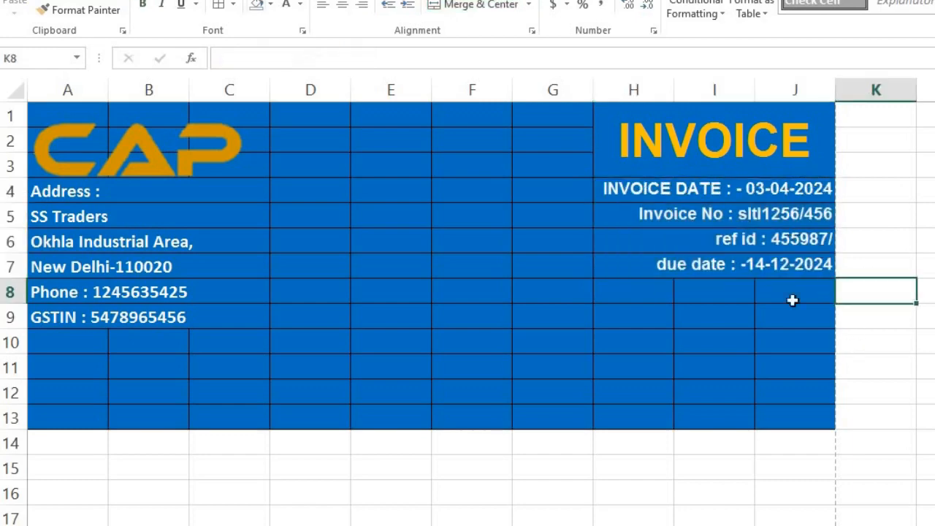
# Save the workbook as Book2.xlsx.
pyautogui.click(753, 243)
pyautogui.hotkey('ctrl', 's')
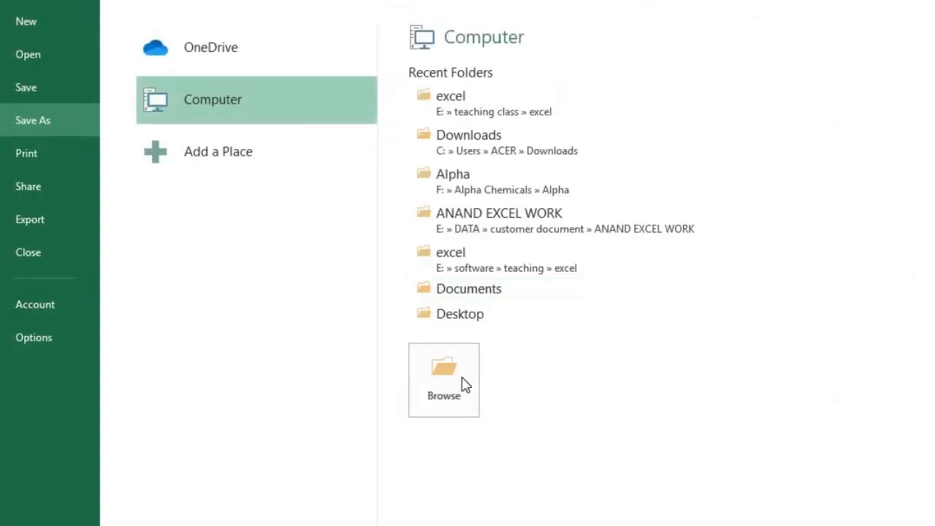
pyautogui.click(465, 385)
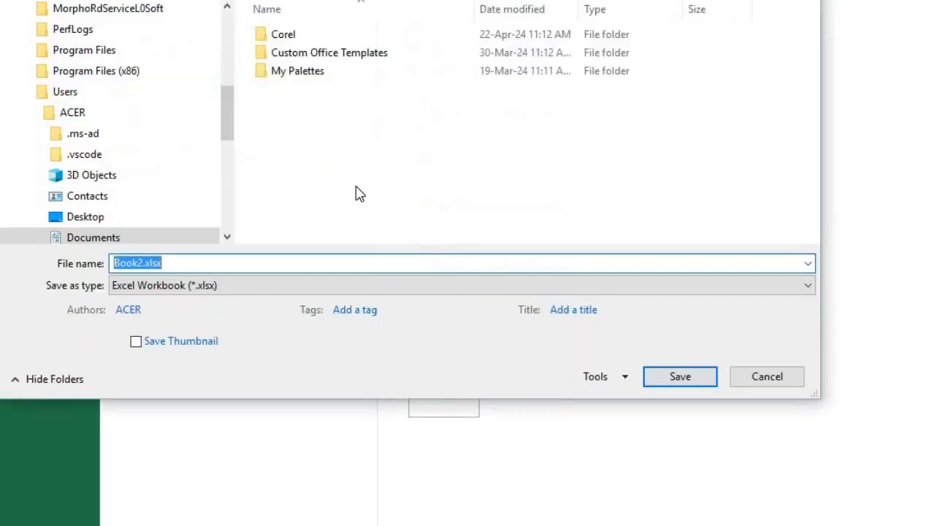
pyautogui.press('Return')
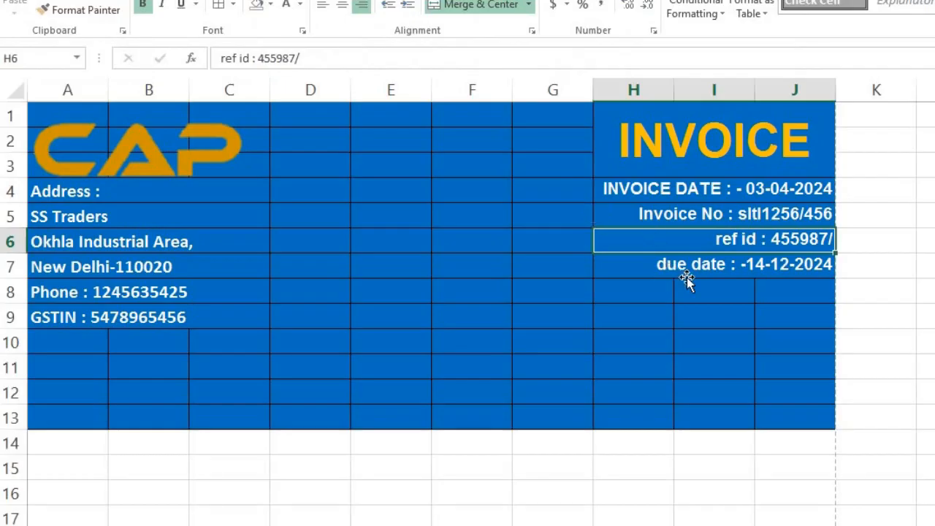
# Select A1:J9 and apply No Border to the whole header block.
pyautogui.click(687, 276)
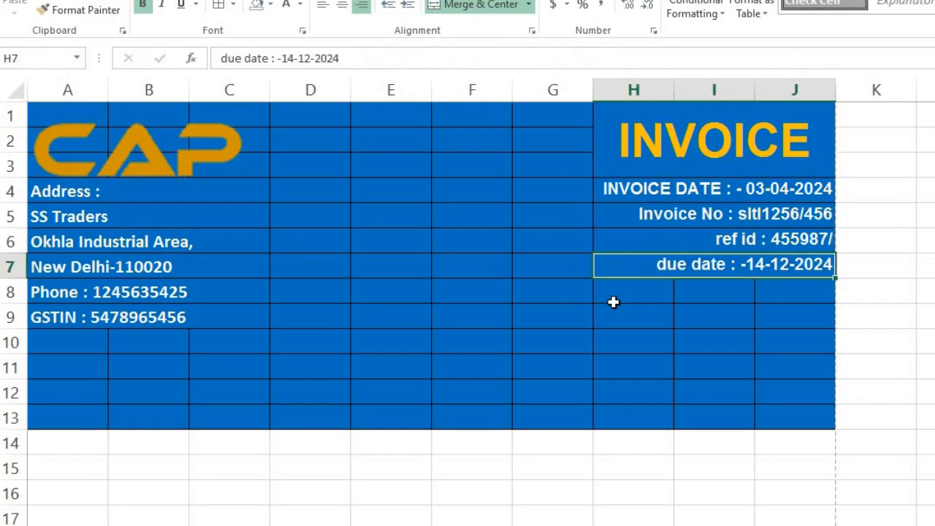
pyautogui.click(443, 157)
pyautogui.press('Up')
pyautogui.press('Up')
pyautogui.press('Left')
pyautogui.press('Left')
pyautogui.press('Left')
pyautogui.press('Left')
pyautogui.press('Left')
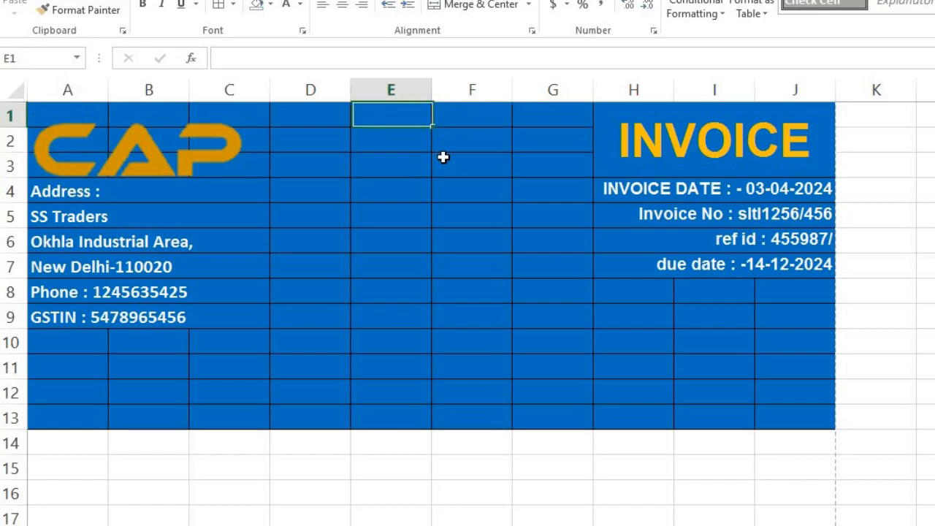
pyautogui.hotkey('shift', 'Right')
pyautogui.hotkey('shift', 'Right')
pyautogui.hotkey('shift', 'Right')
pyautogui.hotkey('shift', 'Right')
pyautogui.hotkey('shift', 'Right')
pyautogui.hotkey('shift', 'Right')
pyautogui.hotkey('shift', 'Right')
pyautogui.hotkey('shift', 'Right')
pyautogui.hotkey('shift', 'Right')
pyautogui.hotkey('shift', 'Right')
pyautogui.hotkey('shift', 'Right')
pyautogui.hotkey('shift', 'Right')
pyautogui.hotkey('shift', 'Right')
pyautogui.hotkey('shift', 'Right')
pyautogui.hotkey('shift', 'Down')
pyautogui.hotkey('shift', 'Down')
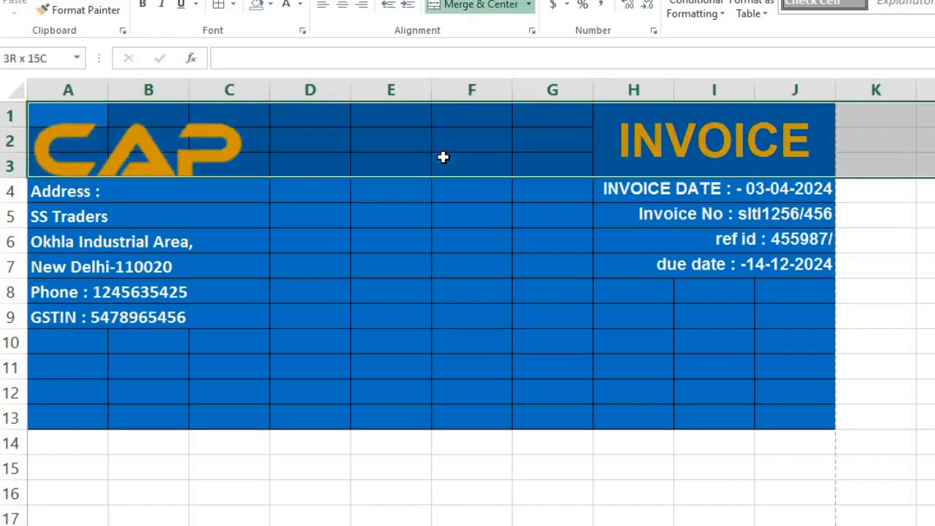
pyautogui.hotkey('shift', 'Left')
pyautogui.hotkey('shift', 'Left')
pyautogui.hotkey('shift', 'Left')
pyautogui.hotkey('shift', 'Left')
pyautogui.hotkey('shift', 'Down')
pyautogui.hotkey('shift', 'Down')
pyautogui.hotkey('shift', 'Down')
pyautogui.hotkey('shift', 'Down')
pyautogui.hotkey('shift', 'Down')
pyautogui.hotkey('shift', 'Down')
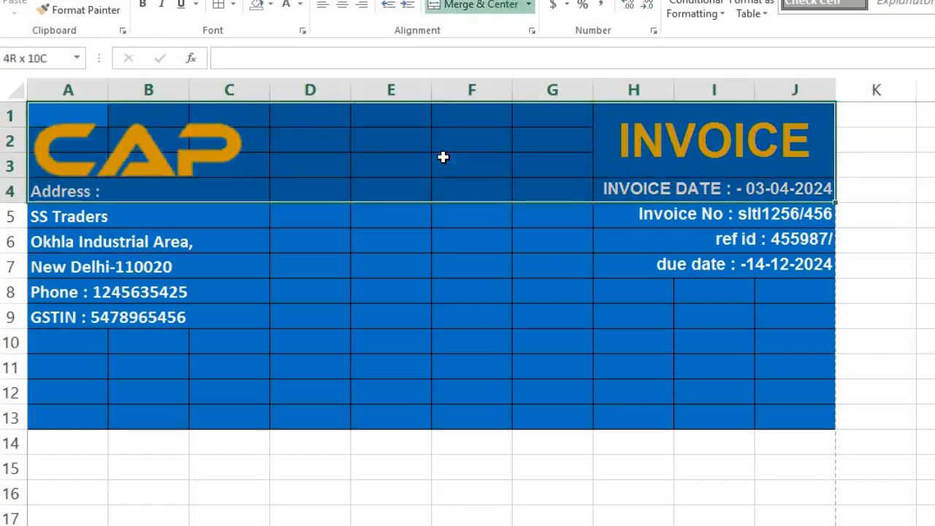
pyautogui.hotkey('shift', 'Down')
pyautogui.hotkey('shift', 'Up')
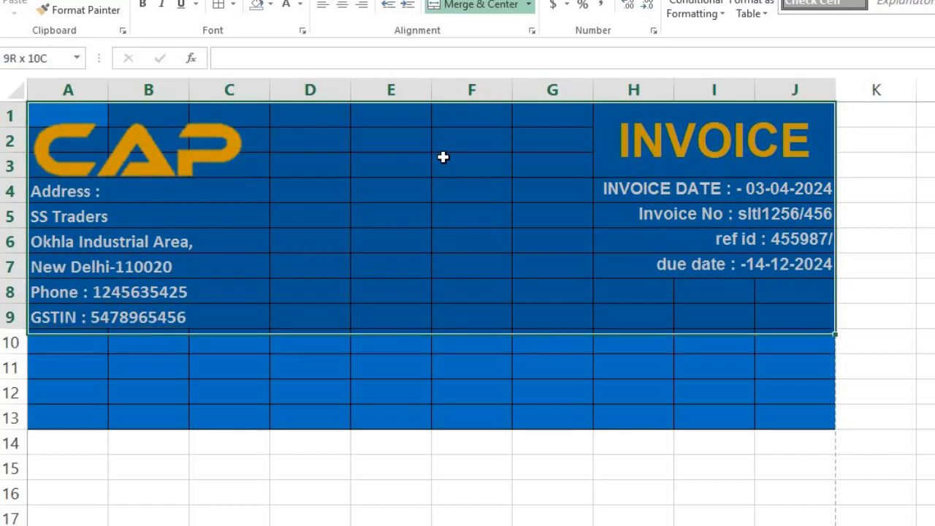
pyautogui.click(233, 5)
pyautogui.click(235, 130)
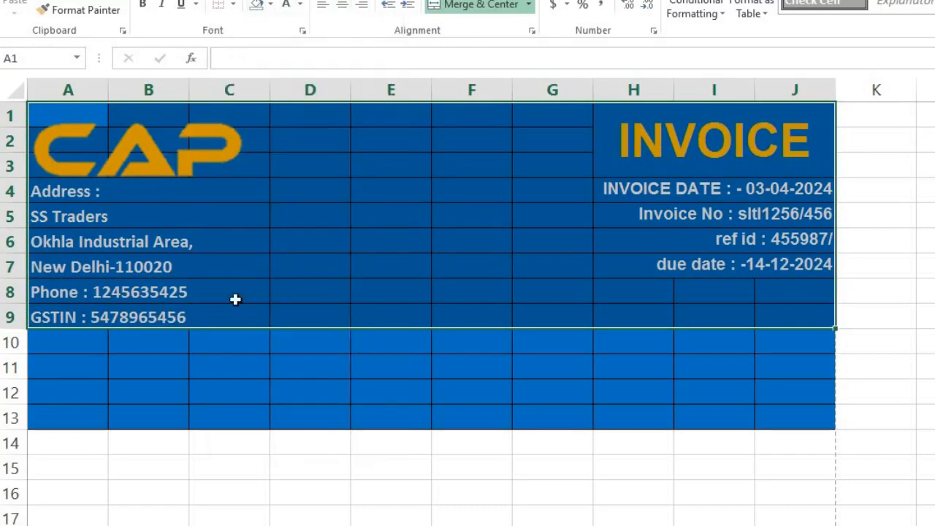
# Set No Fill on A10:J13 to clear the blue below the header.
pyautogui.click(218, 339)
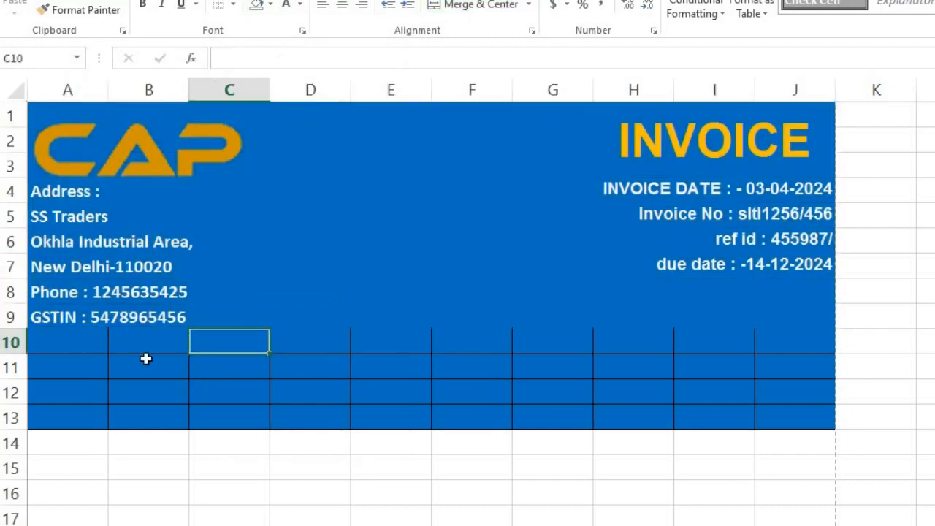
pyautogui.press('Left')
pyautogui.press('Left')
pyautogui.hotkey('shift', 'Right')
pyautogui.hotkey('shift', 'Right')
pyautogui.hotkey('shift', 'Right')
pyautogui.hotkey('shift', 'Right')
pyautogui.hotkey('shift', 'Right')
pyautogui.hotkey('shift', 'Right')
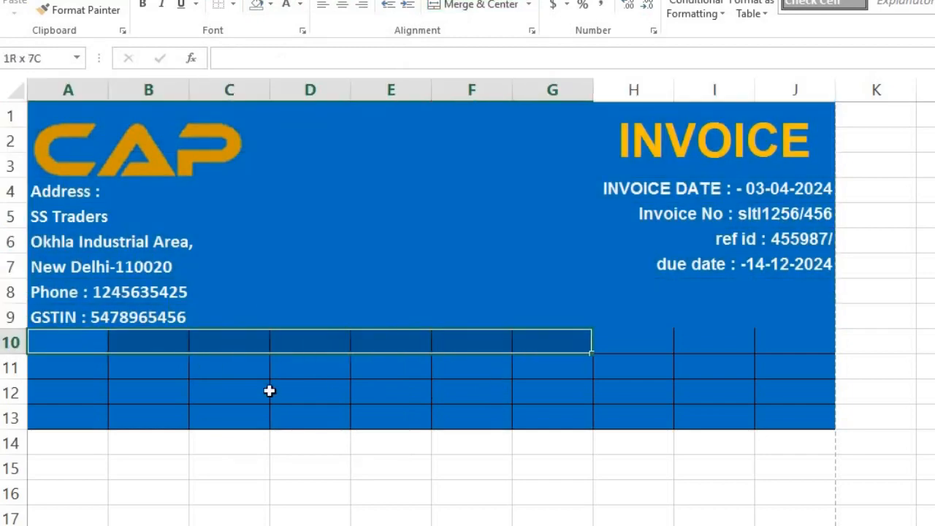
pyautogui.hotkey('shift', 'Down')
pyautogui.hotkey('shift', 'Down')
pyautogui.hotkey('shift', 'Right')
pyautogui.hotkey('shift', 'Right')
pyautogui.hotkey('shift', 'Down')
pyautogui.hotkey('shift', 'Right')
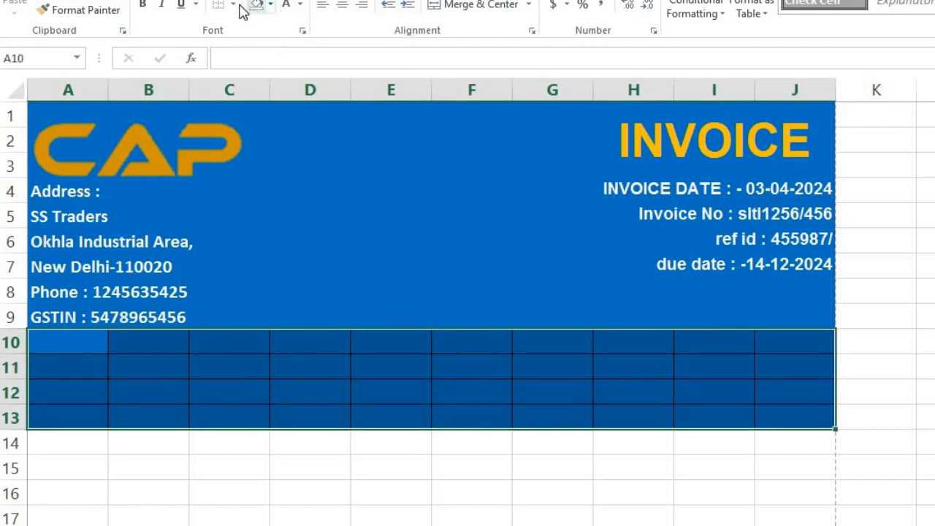
pyautogui.click(272, 9)
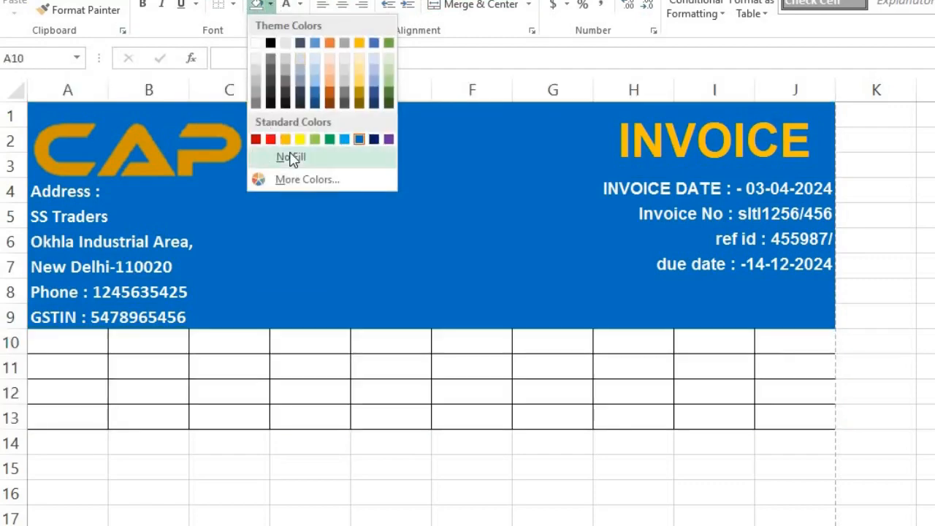
pyautogui.click(288, 159)
# Fill A11:J11 with blue and remove its borders.
pyautogui.click(73, 338)
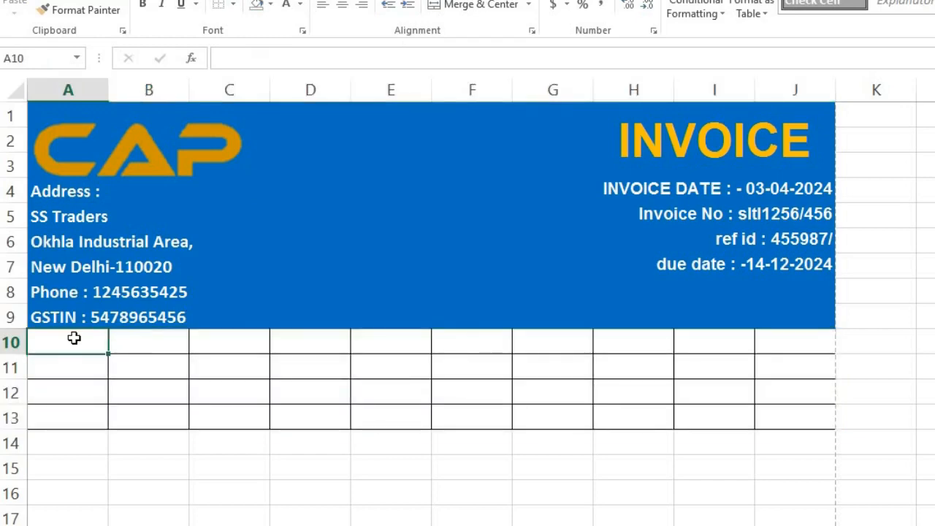
pyautogui.press('Down')
pyautogui.hotkey('shift', 'Right')
pyautogui.hotkey('shift', 'Right')
pyautogui.hotkey('shift', 'Right')
pyautogui.hotkey('shift', 'Right')
pyautogui.hotkey('shift', 'Right')
pyautogui.hotkey('shift', 'Right')
pyautogui.hotkey('shift', 'Right')
pyautogui.hotkey('shift', 'Right')
pyautogui.hotkey('shift', 'Right')
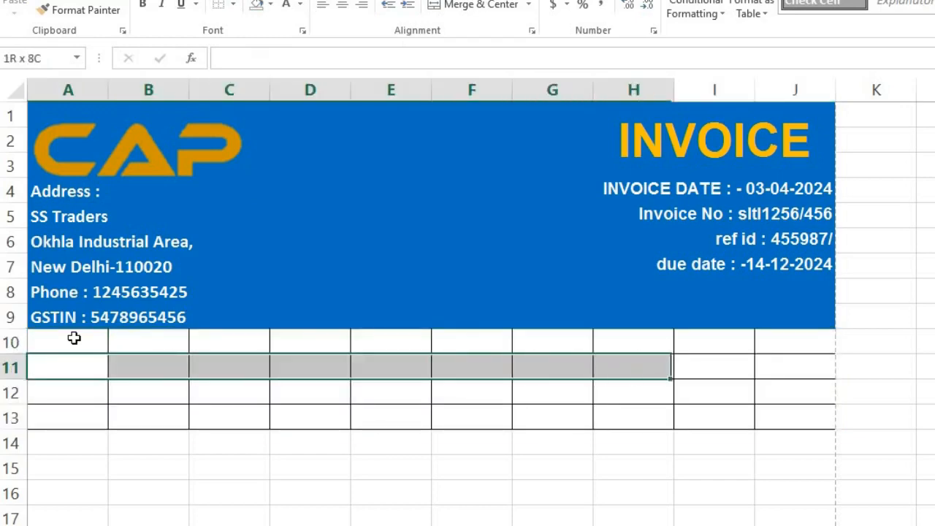
pyautogui.hotkey('shift', 'Right')
pyautogui.hotkey('shift', 'Left')
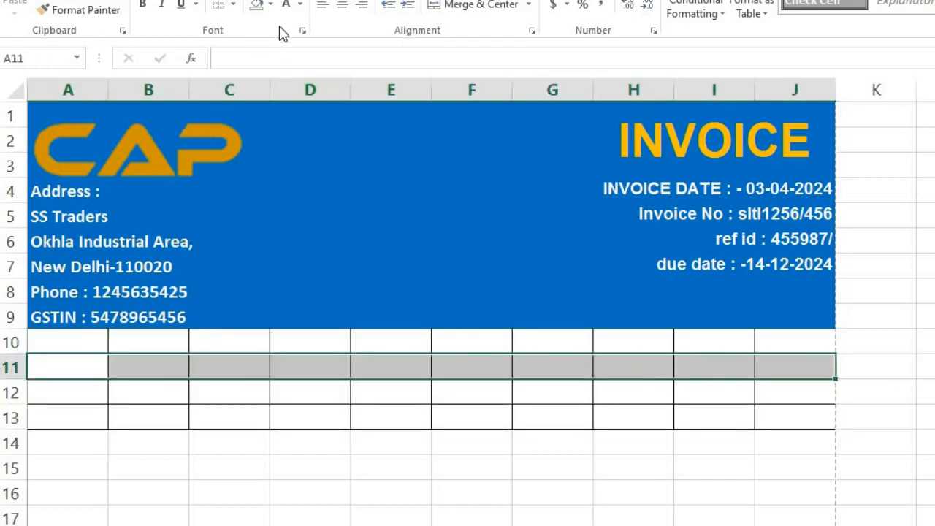
pyautogui.click(272, 5)
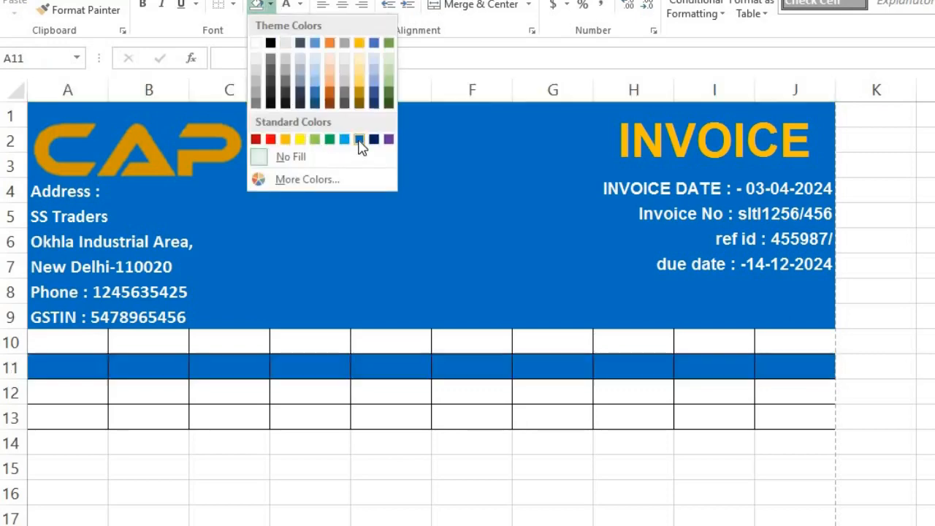
pyautogui.click(357, 141)
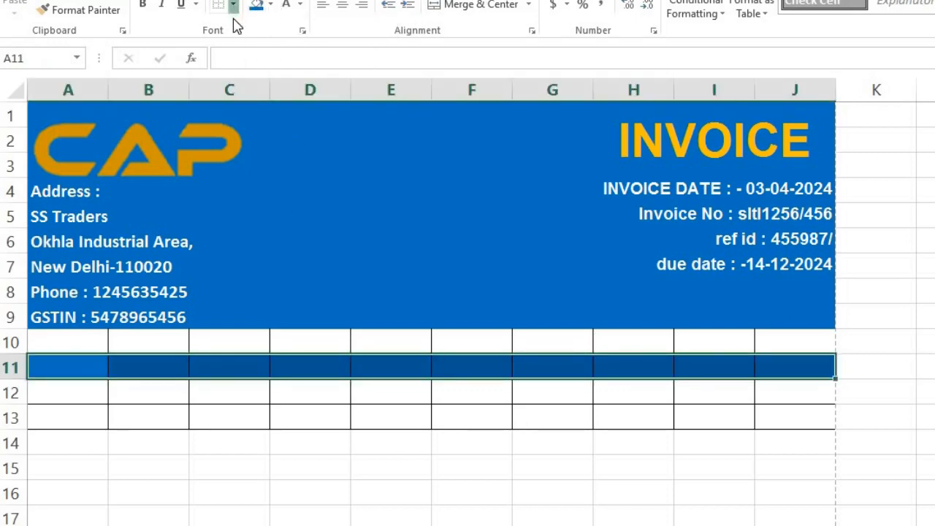
pyautogui.click(233, 5)
pyautogui.click(247, 136)
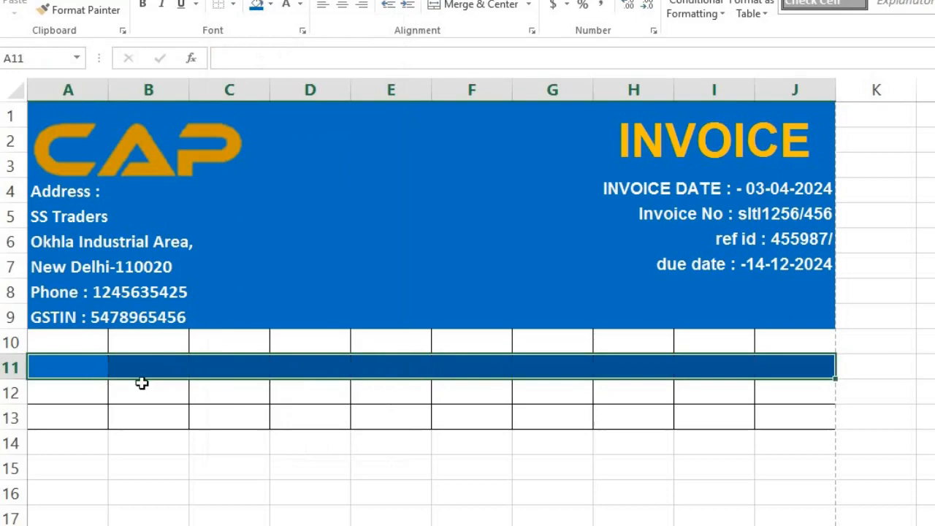
pyautogui.click(70, 390)
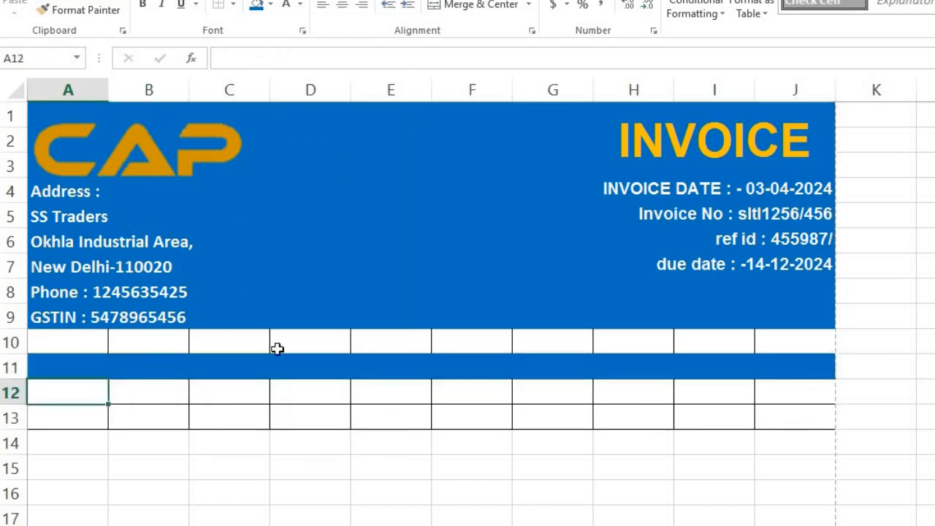
pyautogui.press('Up')
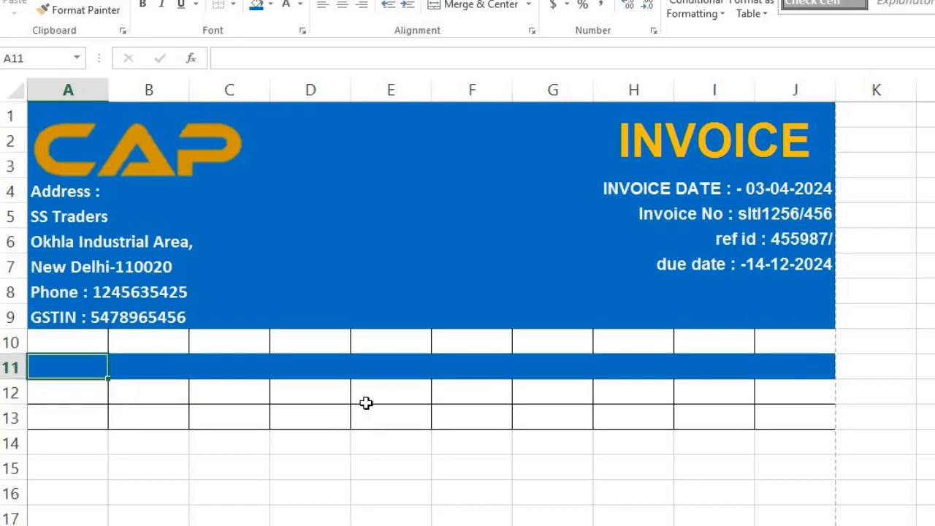
# Type BILL TO in A11, then merge A11:E11 and F11:J11.
pyautogui.write('BILL TO')
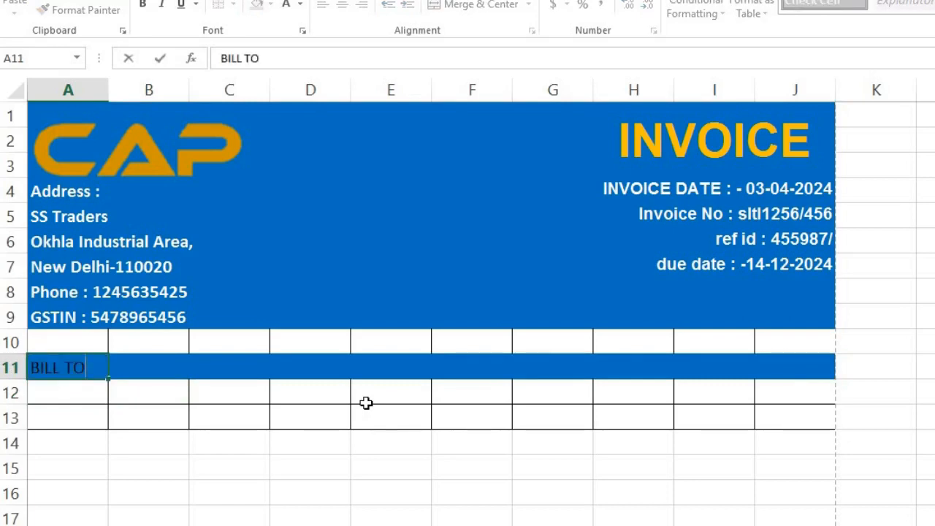
pyautogui.press('Tab')
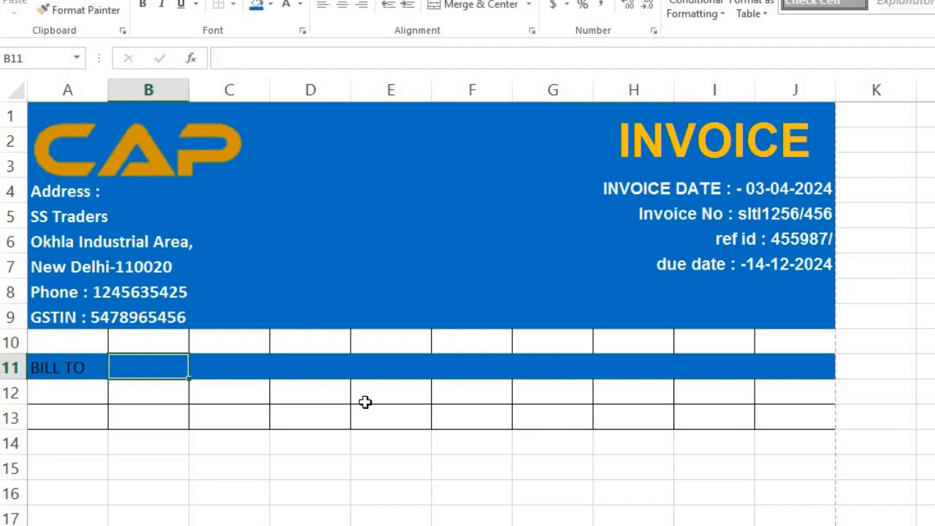
pyautogui.click(65, 367)
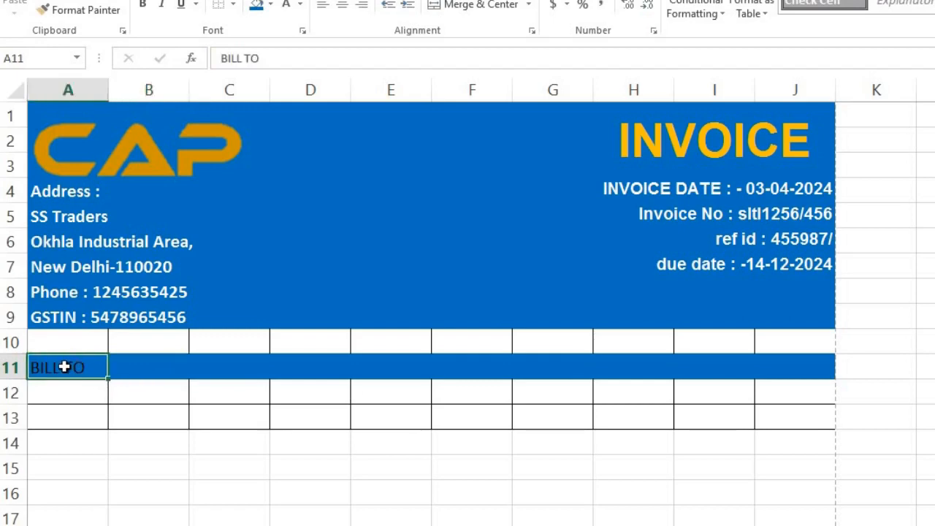
pyautogui.moveTo(64, 367); pyautogui.dragTo(383, 371)
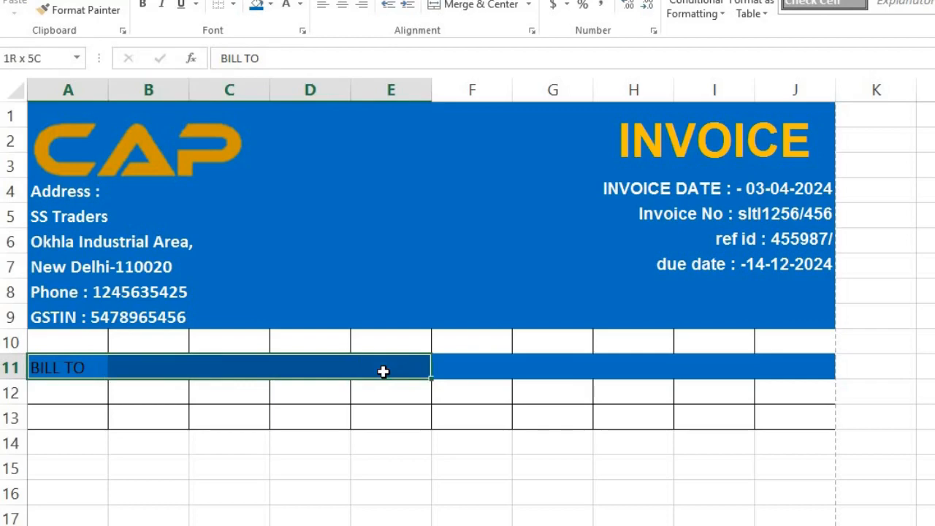
pyautogui.click(479, 6)
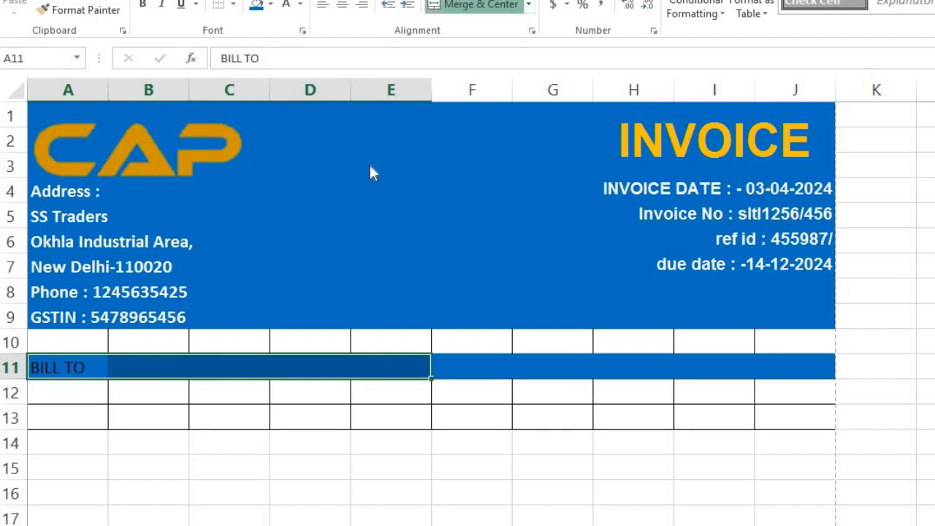
pyautogui.moveTo(480, 368); pyautogui.dragTo(796, 371)
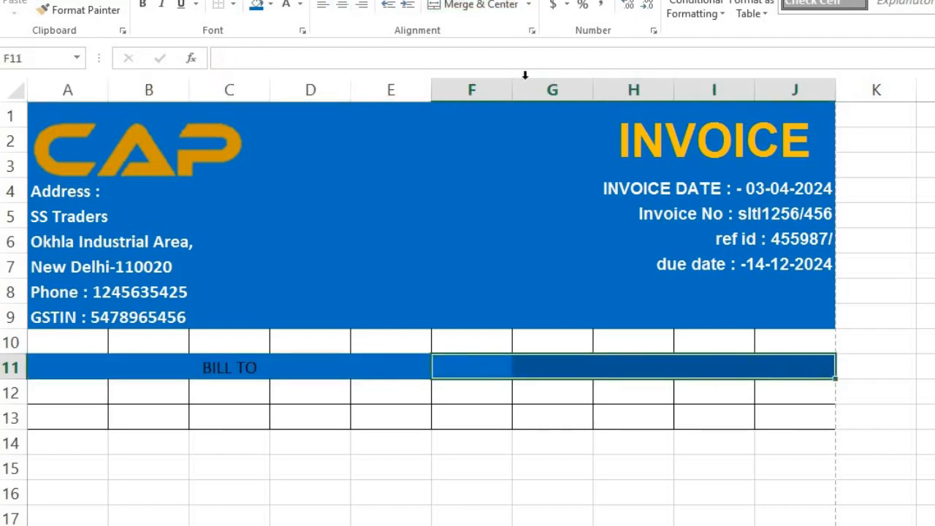
pyautogui.click(484, 7)
# Left-align both merged cells, enter SHIP in F11, and make row 11's text white.
pyautogui.click(230, 369)
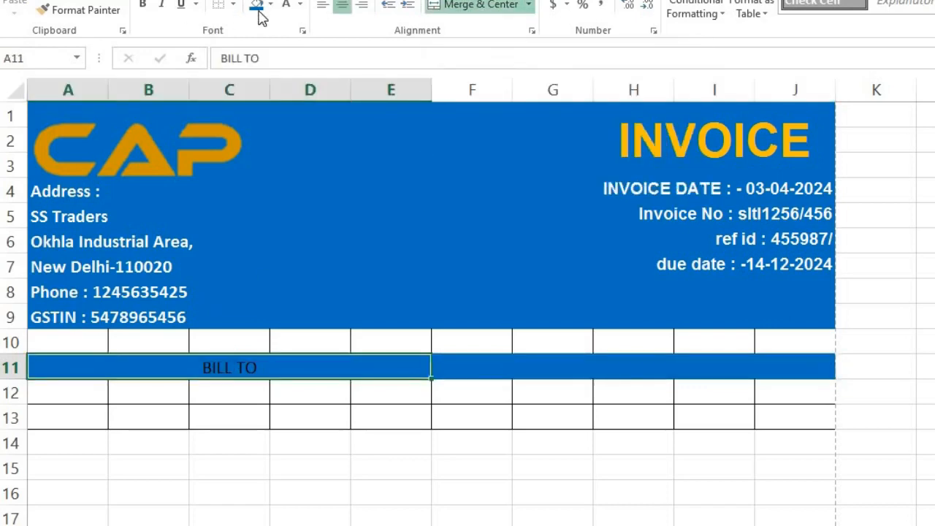
pyautogui.click(323, 7)
pyautogui.click(651, 369)
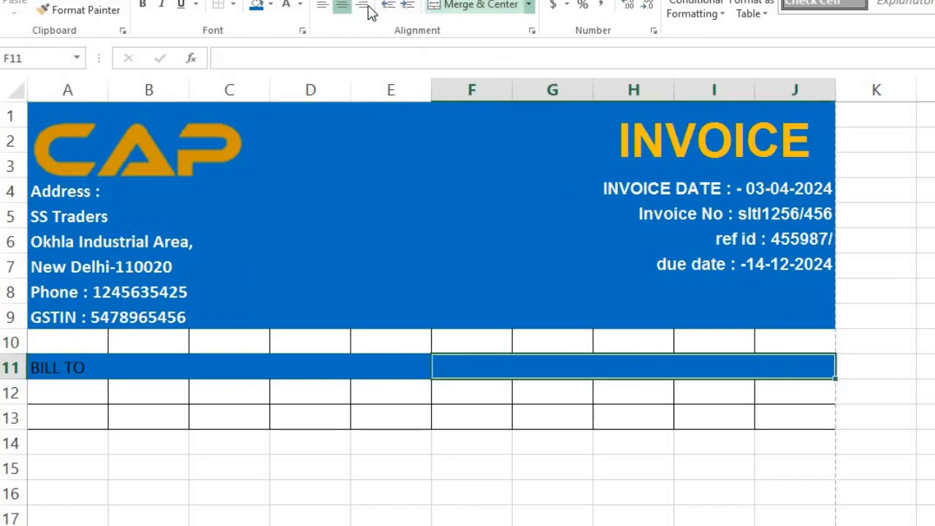
pyautogui.click(323, 7)
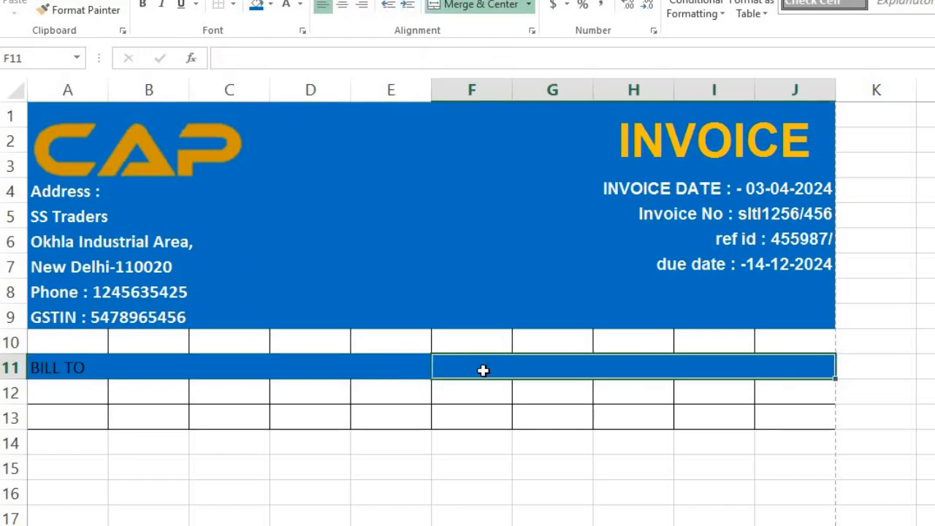
pyautogui.write('S')
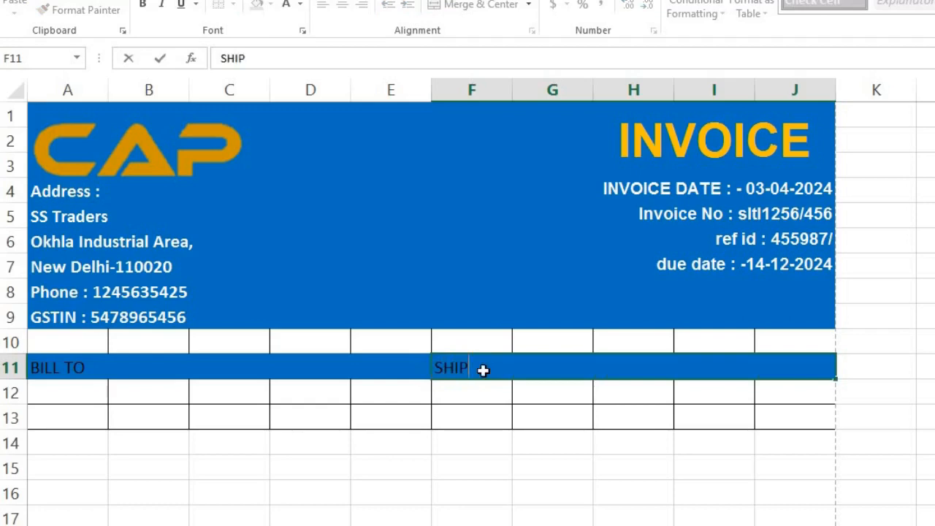
pyautogui.write('HIP')
pyautogui.press('Return')
pyautogui.click(134, 369)
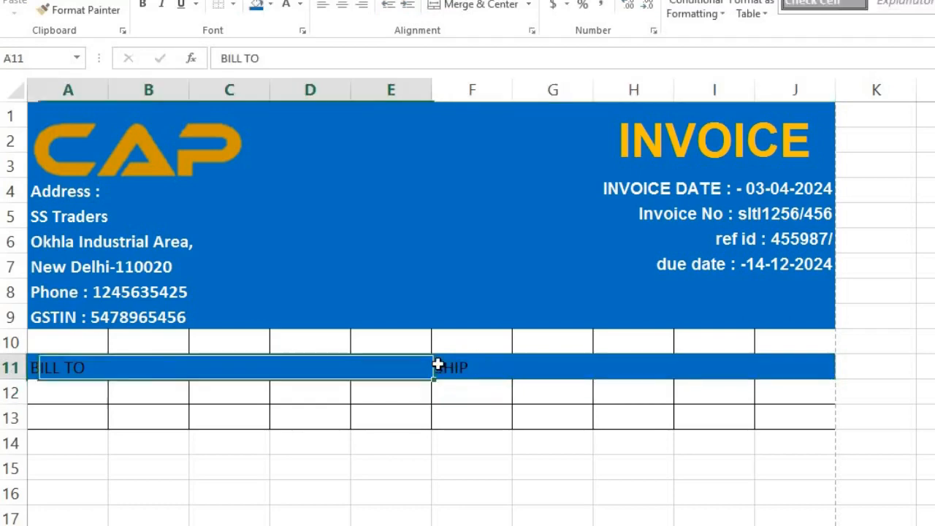
pyautogui.keyDown('shift'); pyautogui.click(520, 376); pyautogui.keyUp('shift')
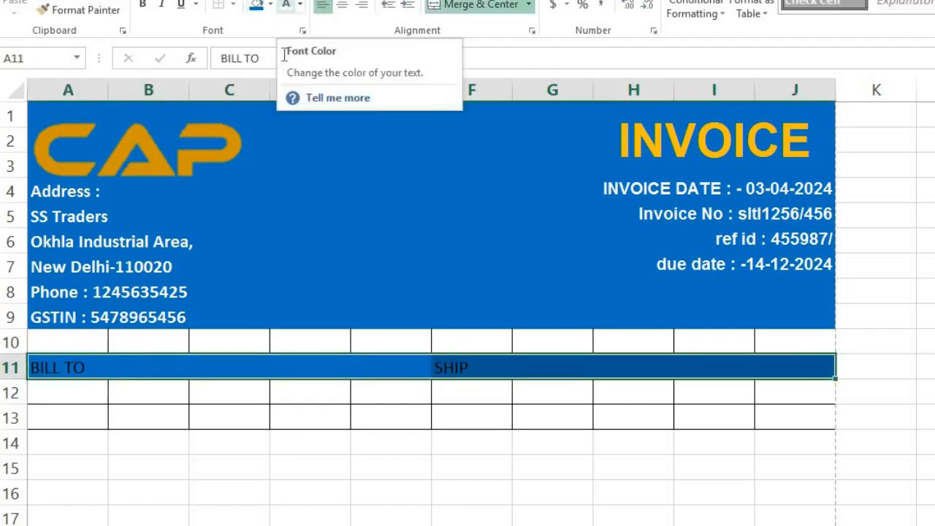
pyautogui.click(286, 5)
# Bold the BILL TO and SHIP headings and remove the borders from A10:J10.
pyautogui.click(152, 6)
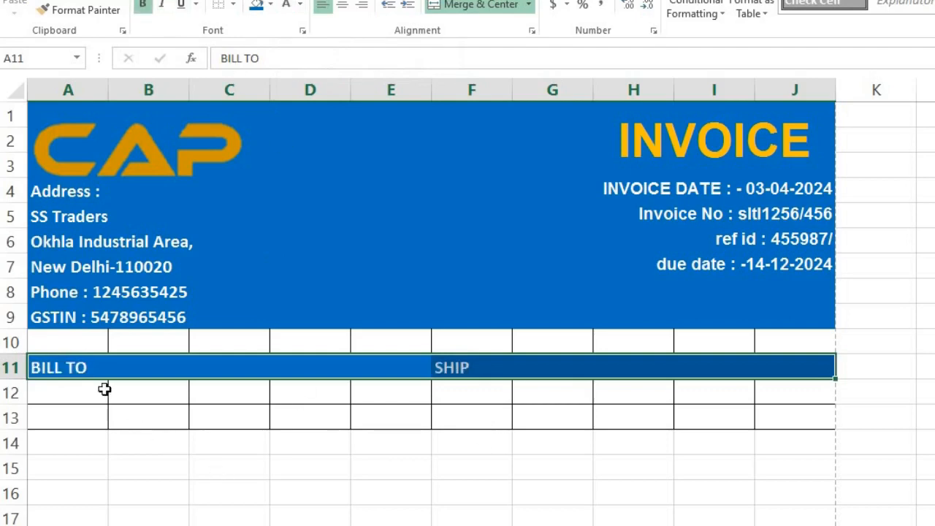
pyautogui.click(82, 389)
pyautogui.hotkey('shift', 'Right')
pyautogui.hotkey('shift', 'Right')
pyautogui.hotkey('shift', 'Right')
pyautogui.hotkey('shift', 'Right')
pyautogui.hotkey('shift', 'Right')
pyautogui.hotkey('shift', 'Right')
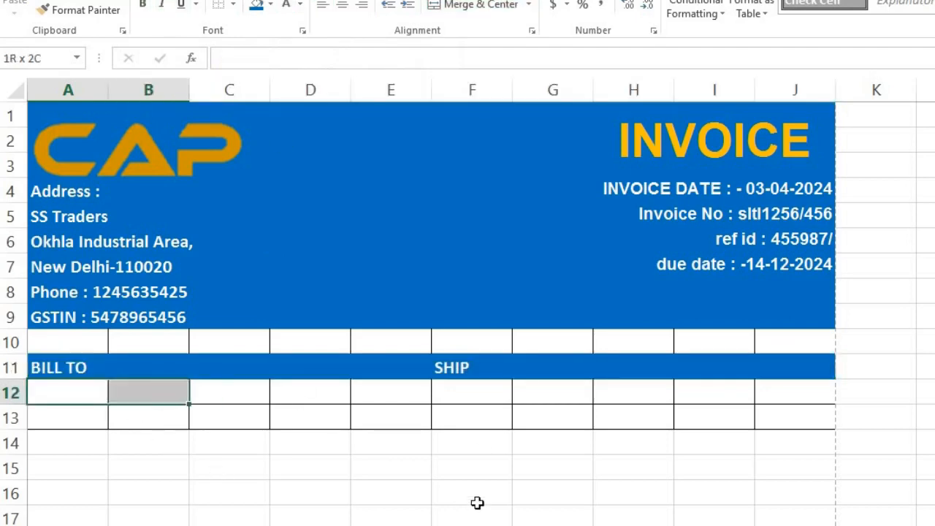
pyautogui.click(54, 347)
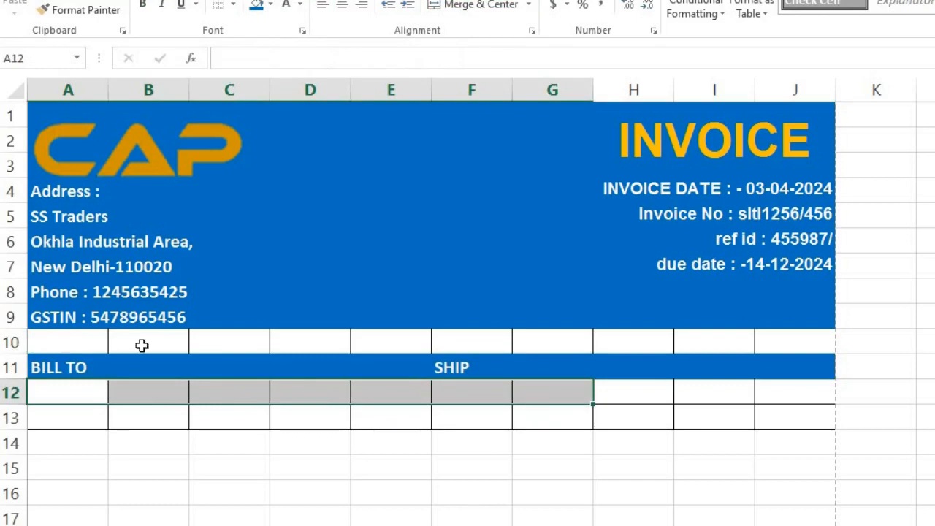
pyautogui.keyDown('shift'); pyautogui.click(798, 345); pyautogui.keyUp('shift')
pyautogui.click(235, 6)
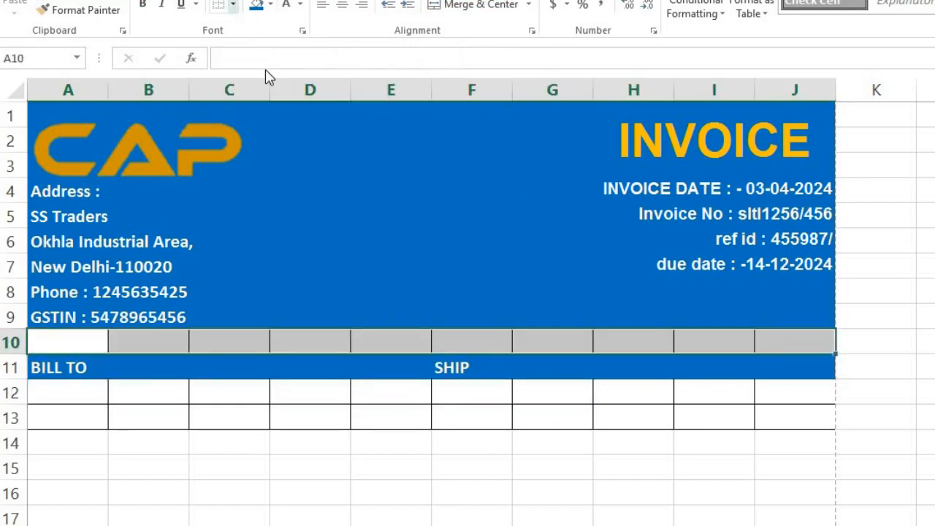
pyautogui.click(261, 133)
# Remove the borders from A12:J13 and fill A12:J12 with a light blue tint.
pyautogui.click(72, 396)
pyautogui.keyDown('shift'); pyautogui.click(796, 417); pyautogui.keyUp('shift')
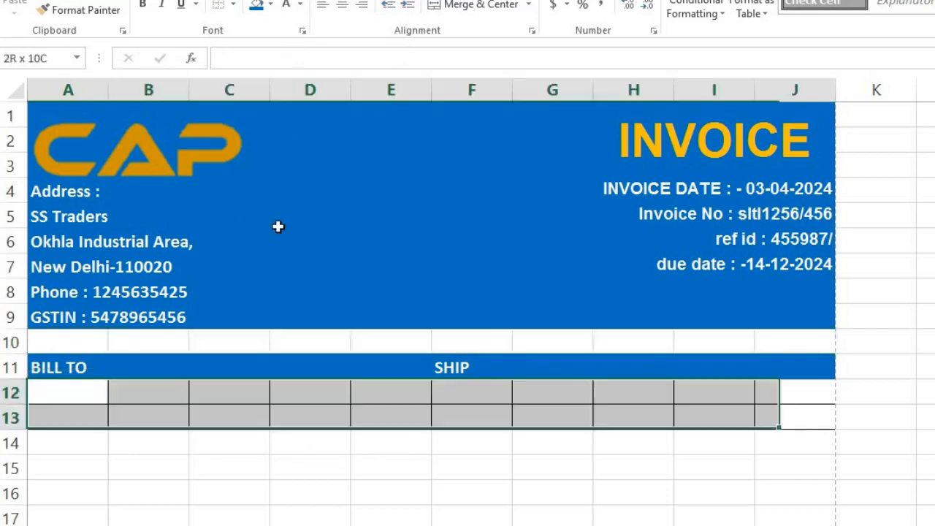
pyautogui.click(235, 6)
pyautogui.click(262, 131)
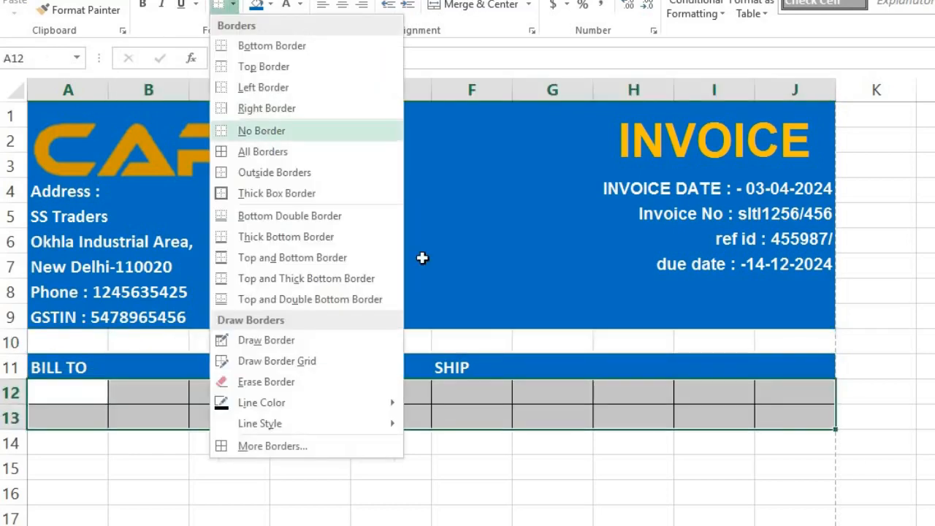
pyautogui.click(76, 388)
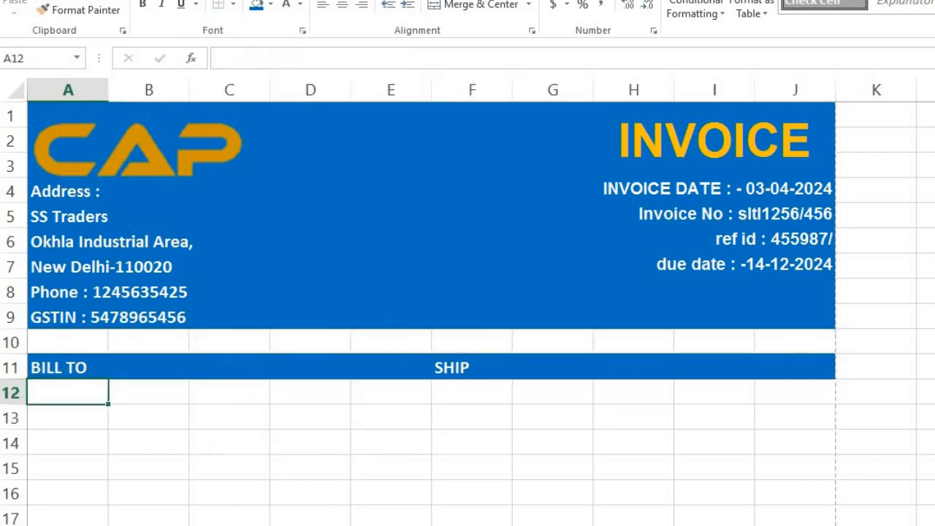
pyautogui.moveTo(68, 392); pyautogui.dragTo(796, 393)
pyautogui.click(270, 4)
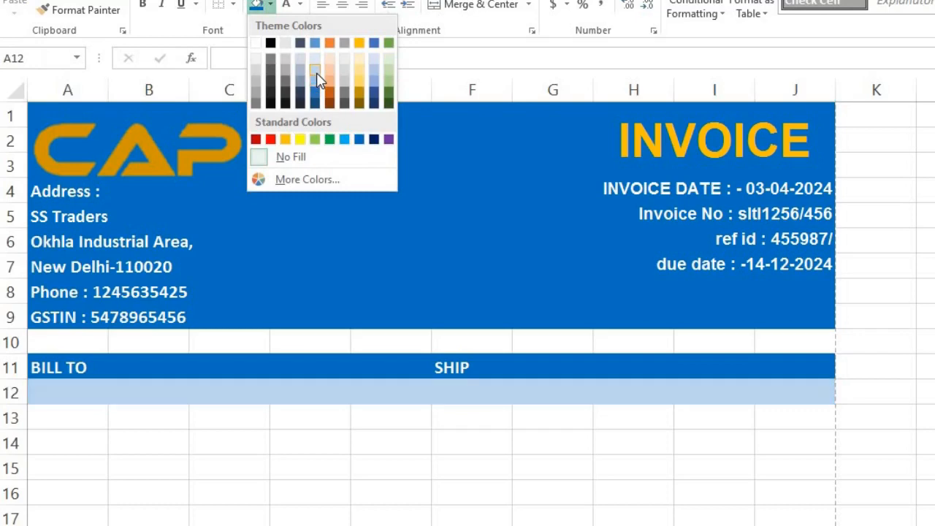
pyautogui.click(316, 72)
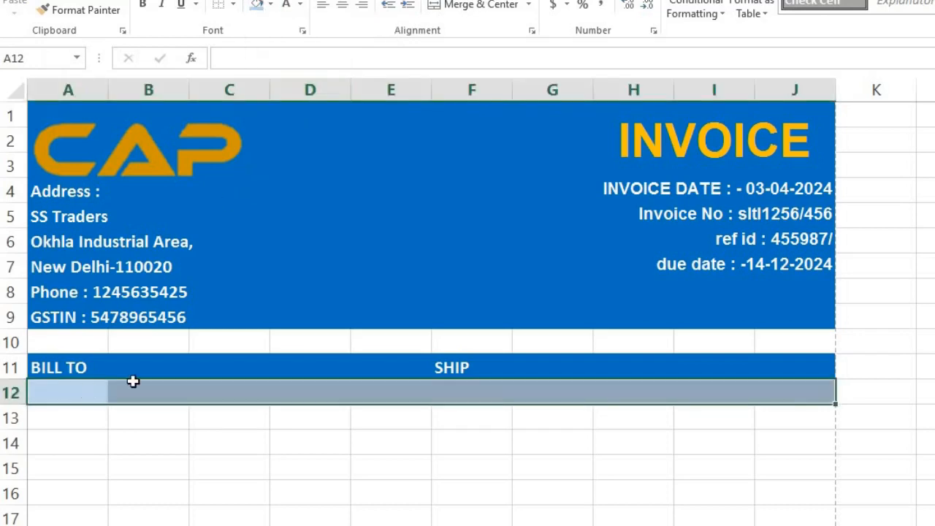
pyautogui.click(161, 367)
pyautogui.moveTo(629, 364); pyautogui.dragTo(834, 385)
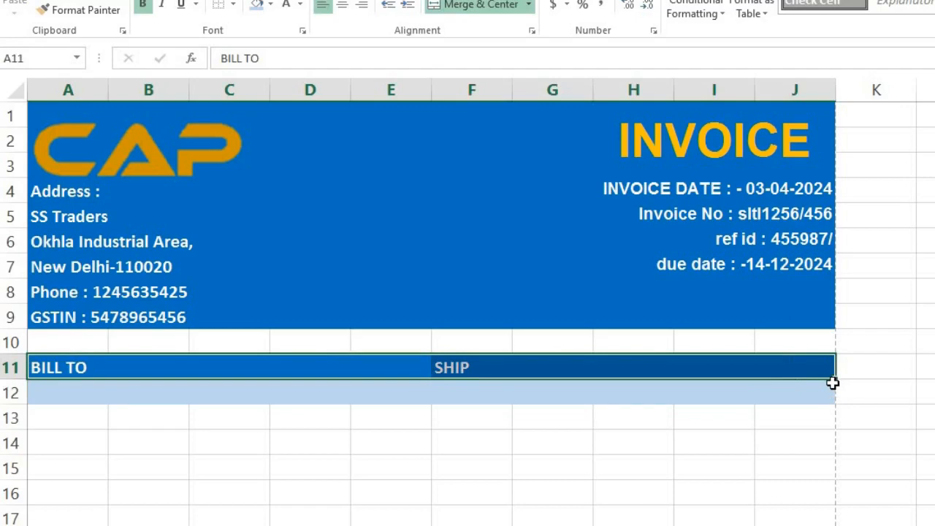
# Fill-drag the heading rows down to row 16, shade A12:J16 light blue, and make row 12's text blue.
pyautogui.moveTo(835, 379); pyautogui.dragTo(831, 497)
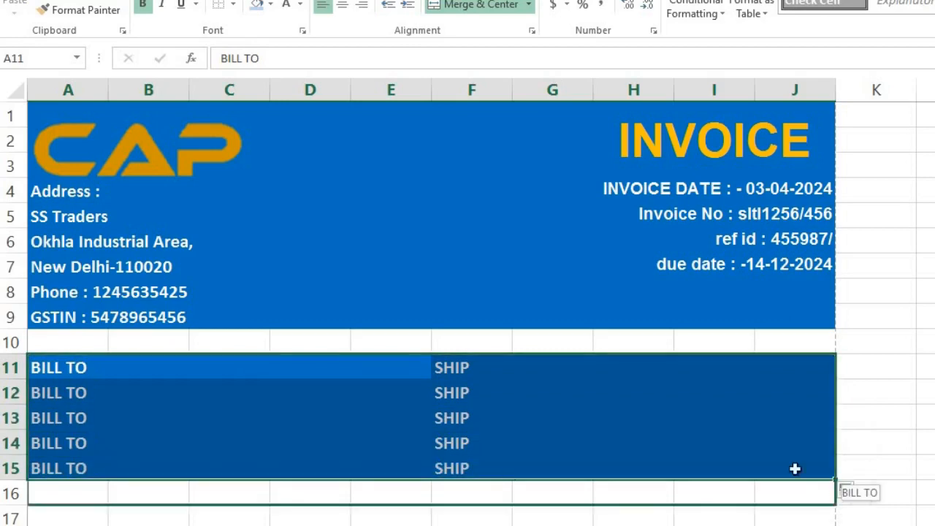
pyautogui.click(473, 525)
pyautogui.moveTo(59, 392); pyautogui.dragTo(753, 498)
pyautogui.click(258, 6)
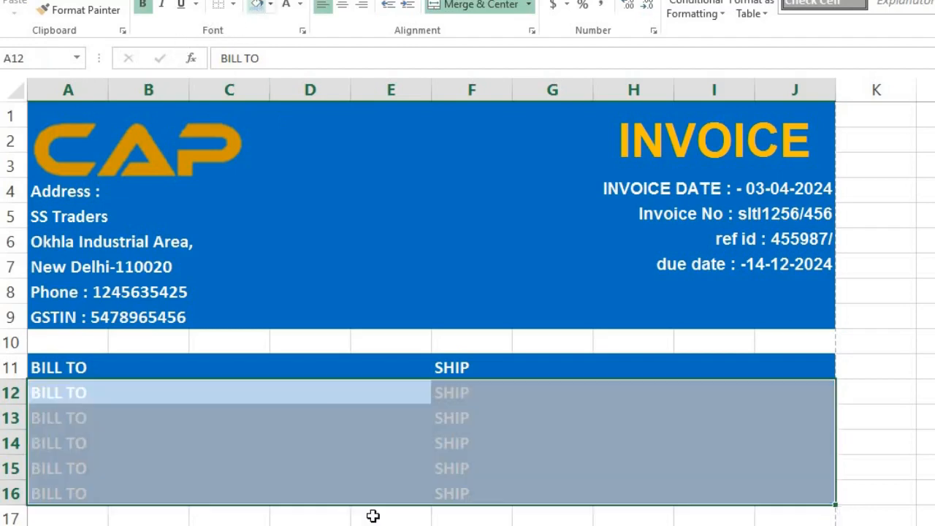
pyautogui.click(74, 392)
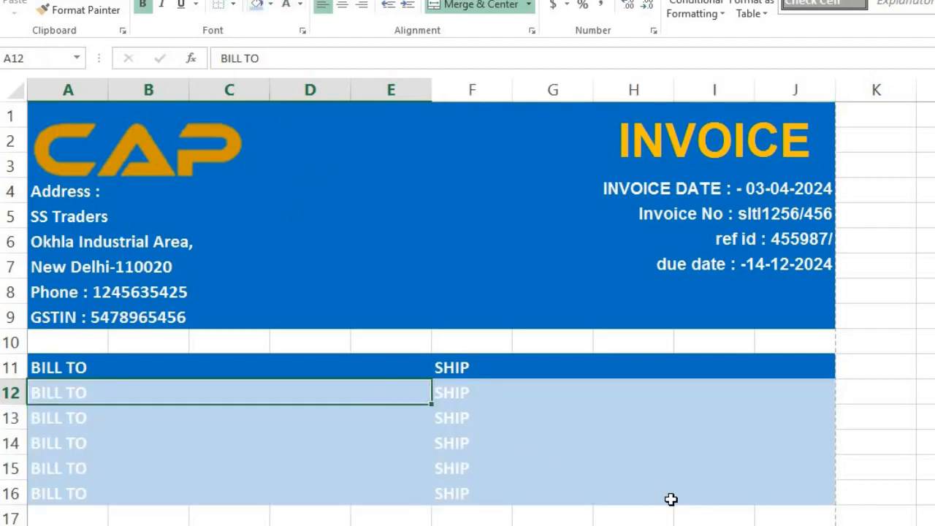
pyautogui.moveTo(75, 392); pyautogui.dragTo(671, 500)
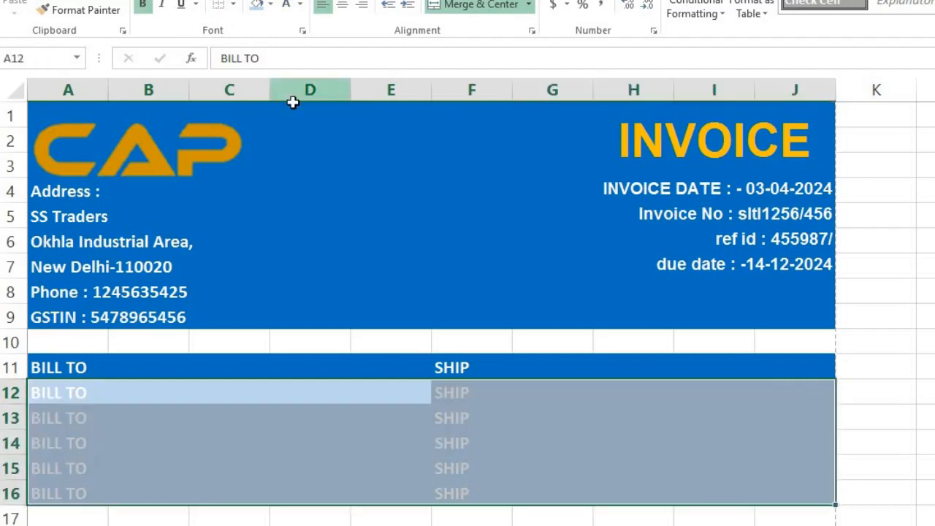
pyautogui.keyDown('shift'); pyautogui.click(695, 400); pyautogui.keyUp('shift')
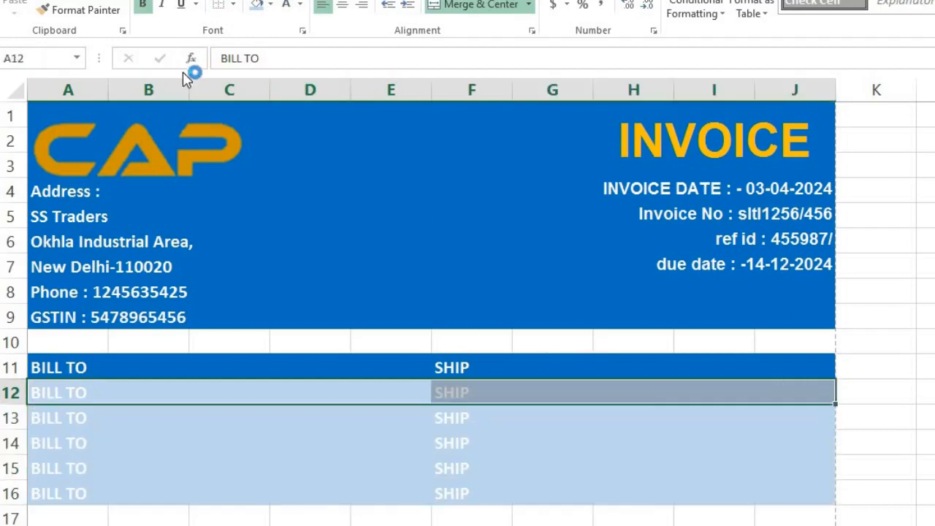
pyautogui.click(270, 5)
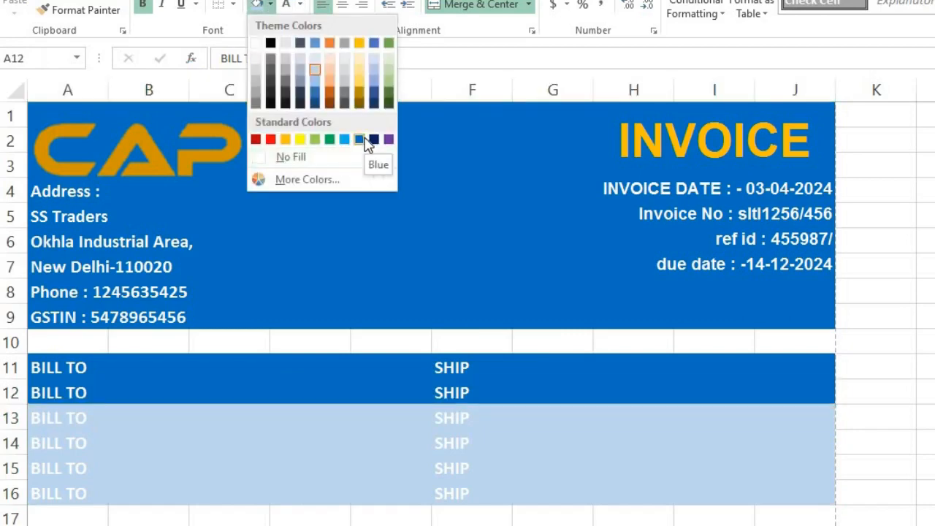
pyautogui.click(299, 4)
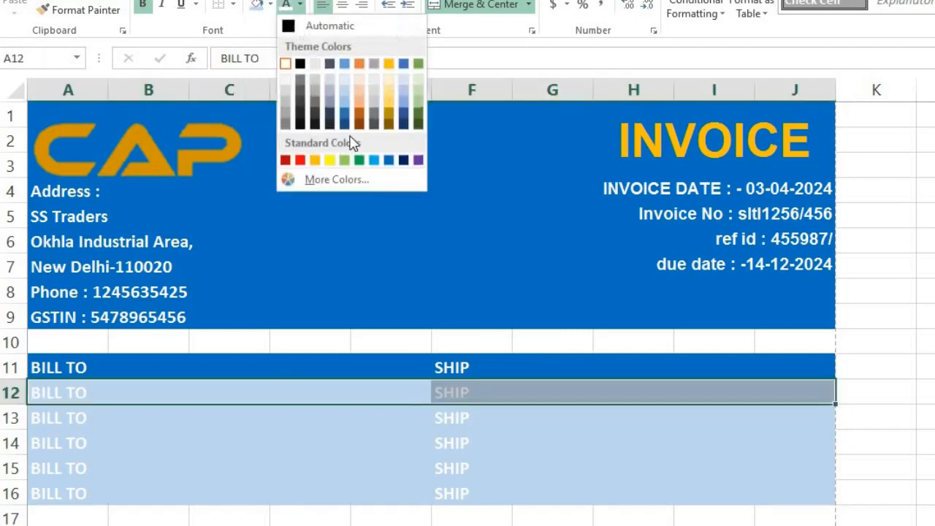
pyautogui.click(389, 164)
pyautogui.click(63, 390)
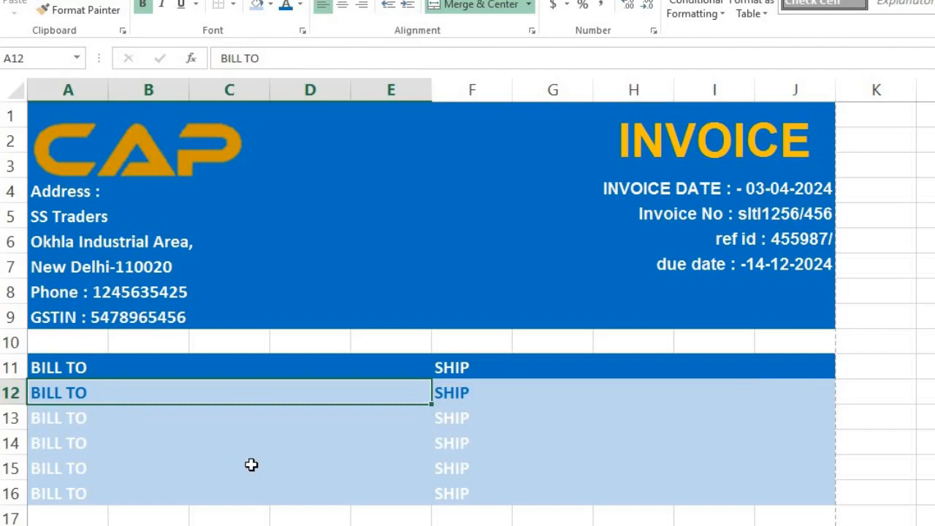
# Enter the customer's company name, street address, state, phone number and GSTIN in A12:A16.
pyautogui.write('TECH')
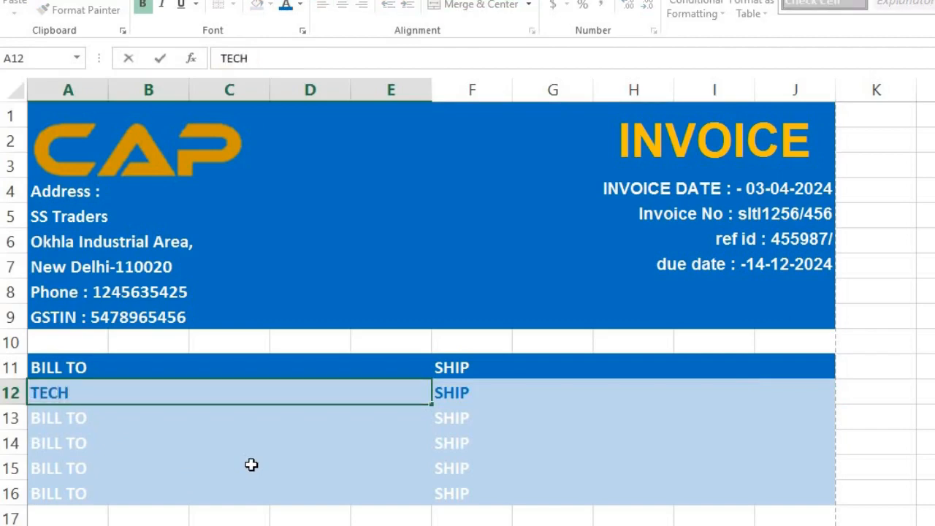
pyautogui.write(' GURU PLUS')
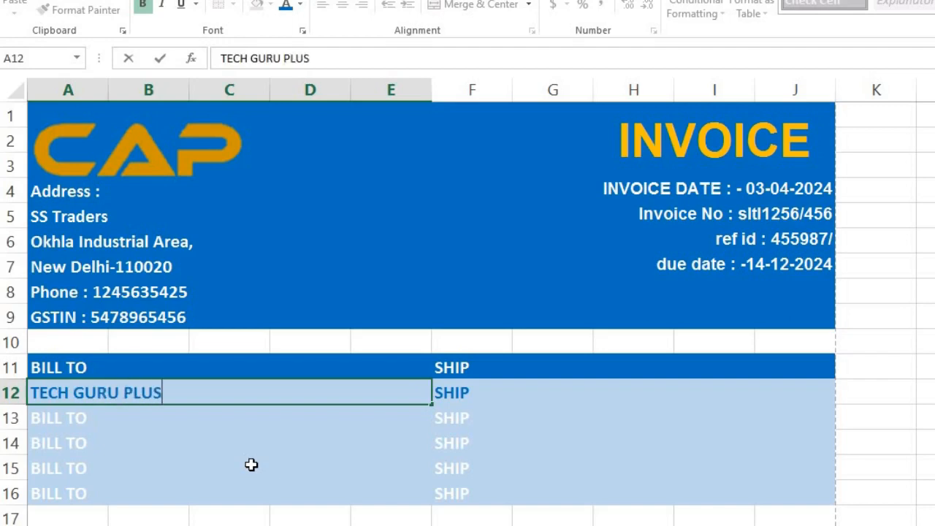
pyautogui.press('Return')
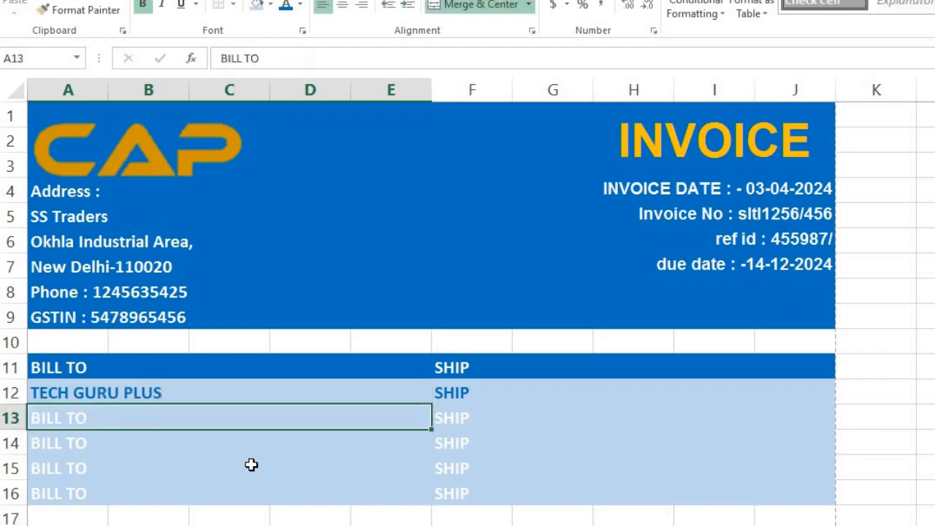
pyautogui.press('Up')
pyautogui.press('Down')
pyautogui.write('Sector-20')
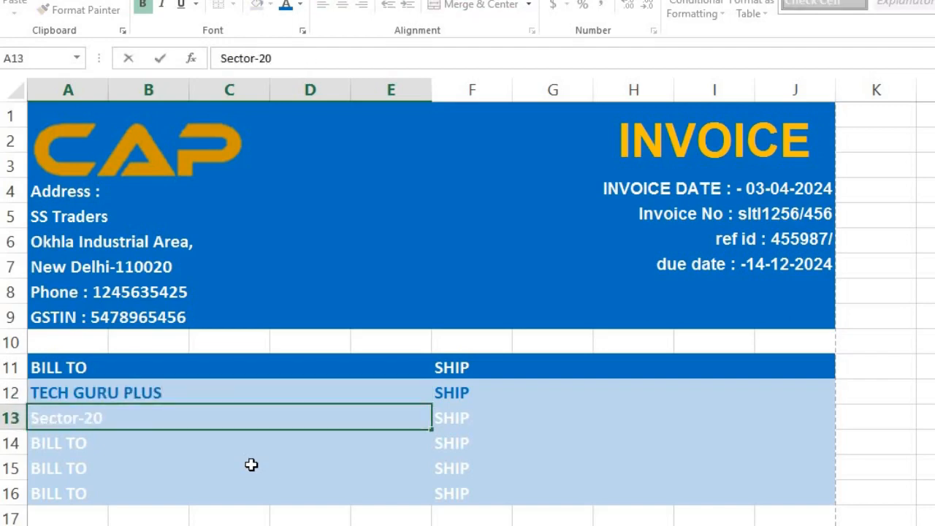
pyautogui.write(', Noida, U.P')
pyautogui.press('Return')
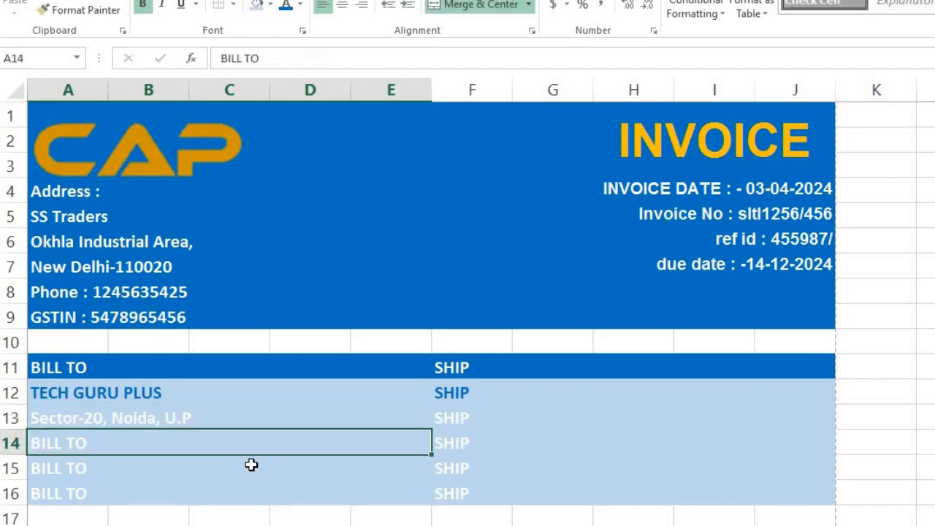
pyautogui.write('Utter Pradesh')
pyautogui.press('Return')
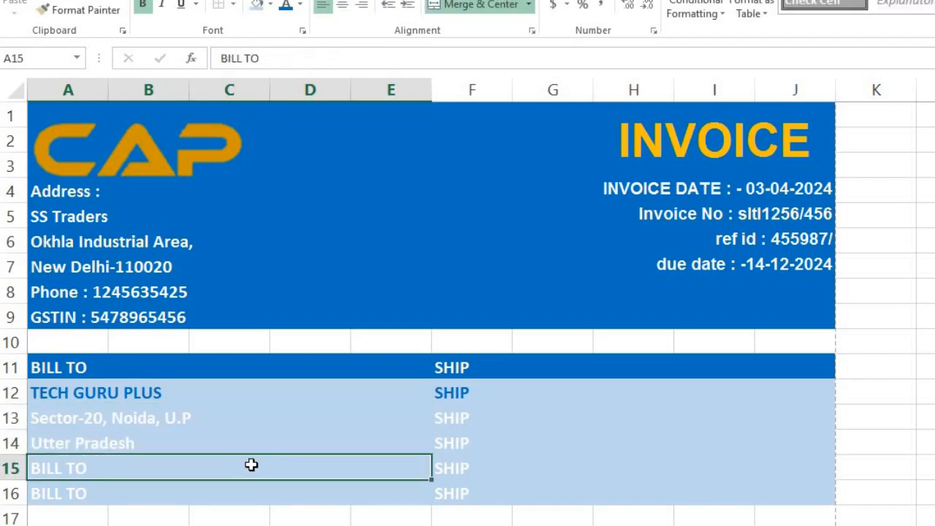
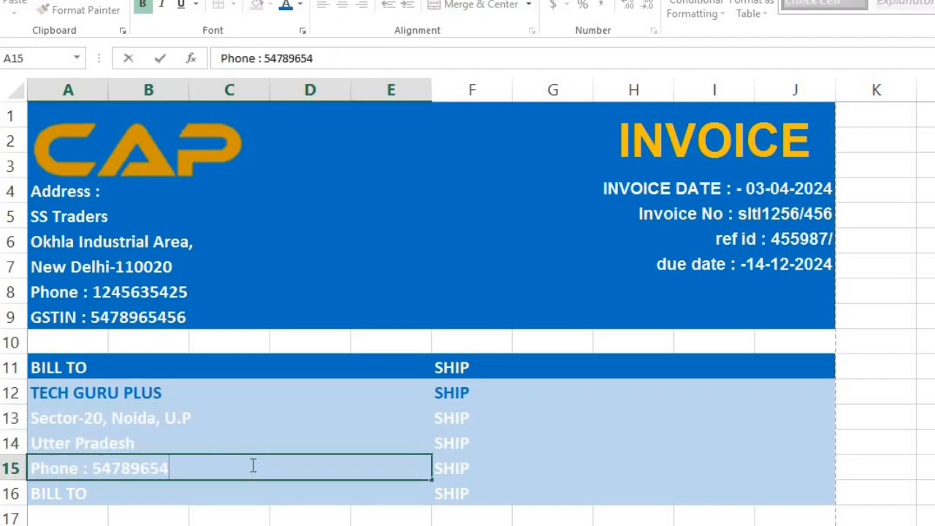
pyautogui.press('Return')
pyautogui.write('G')
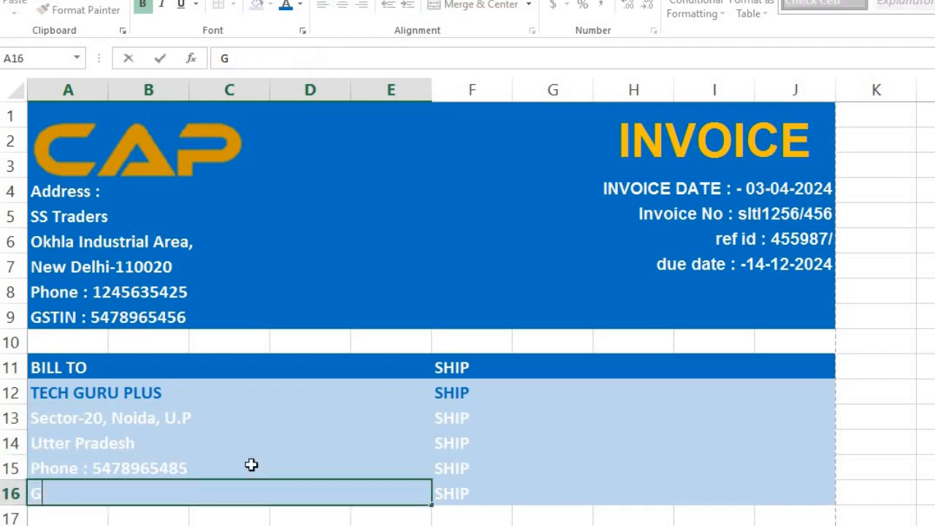
pyautogui.write('STIN : 547896542456987')
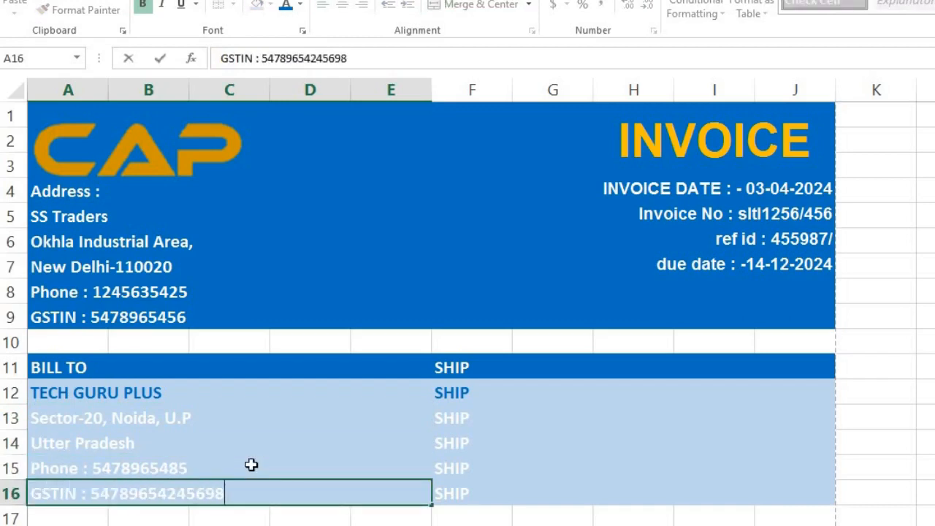
pyautogui.press('Up')
pyautogui.press('Up')
pyautogui.press('Up')
# Make the address lines A13:A16 black and the GSTIN line in A16 blue.
pyautogui.hotkey('shift', 'Down')
pyautogui.hotkey('shift', 'Down')
pyautogui.hotkey('shift', 'Down')
pyautogui.click(300, 4)
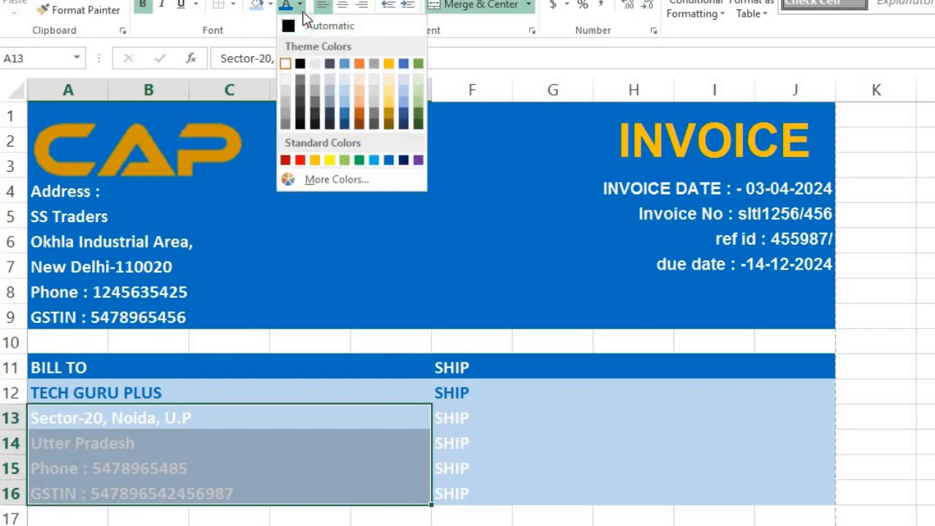
pyautogui.click(305, 64)
pyautogui.click(221, 497)
pyautogui.click(299, 5)
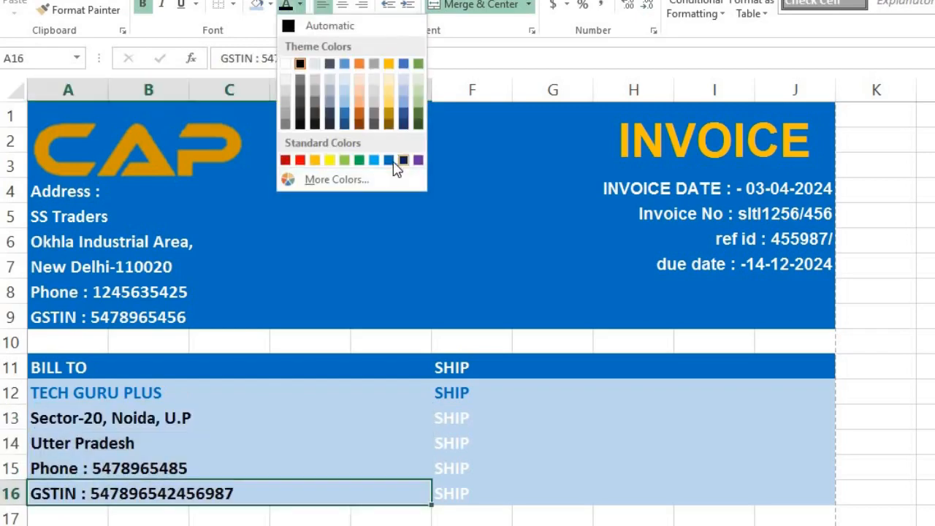
pyautogui.click(397, 161)
pyautogui.click(464, 388)
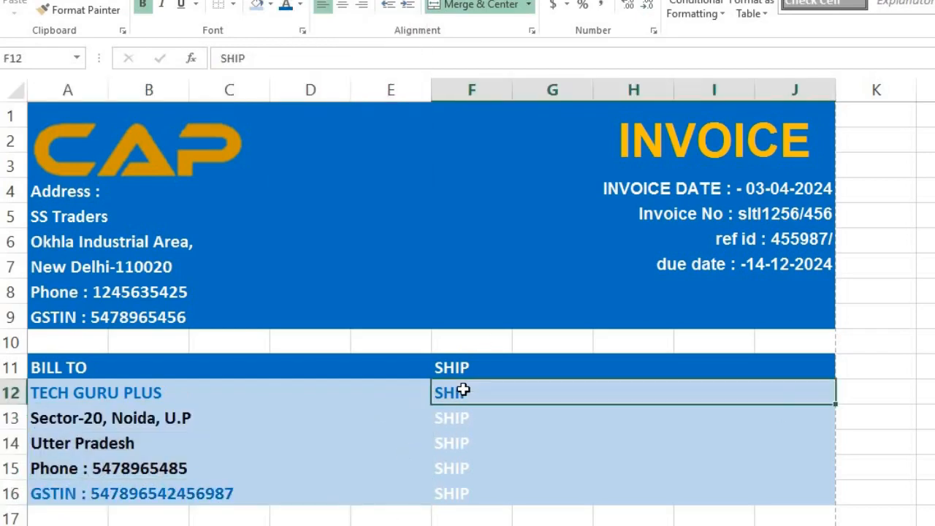
# Enter the ship-to company name in F12 and its street address in F13.
pyautogui.write('Tech')
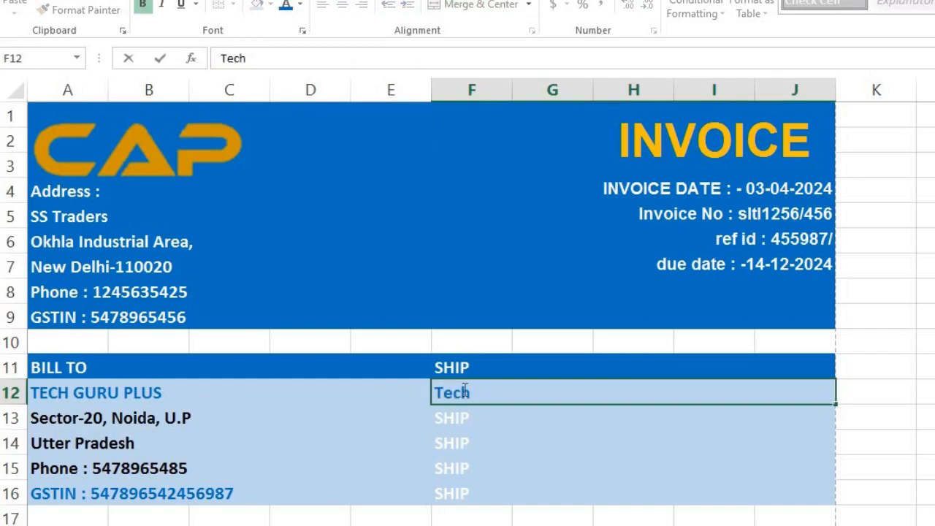
pyautogui.press('BackSpace')
pyautogui.press('BackSpace')
pyautogui.press('BackSpace')
pyautogui.press('BackSpace')
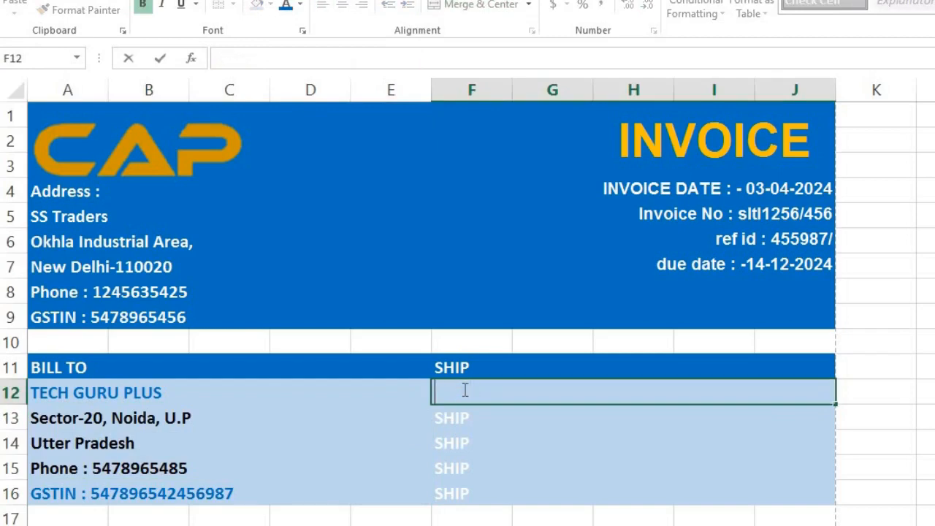
pyautogui.write('Bhardwaj Graphic')
pyautogui.press('Return')
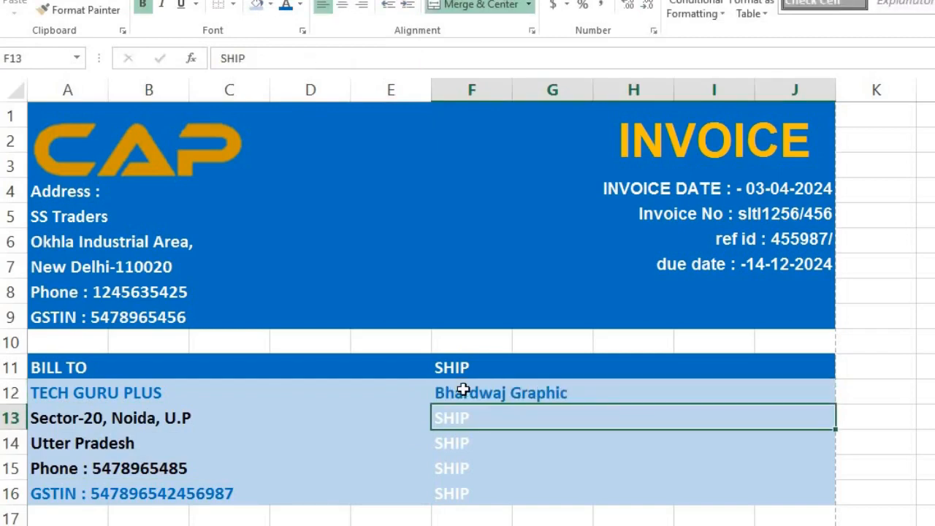
pyautogui.write('w-48')
pyautogui.press('BackSpace')
pyautogui.press('BackSpace')
pyautogui.press('BackSpace')
pyautogui.press('BackSpace')
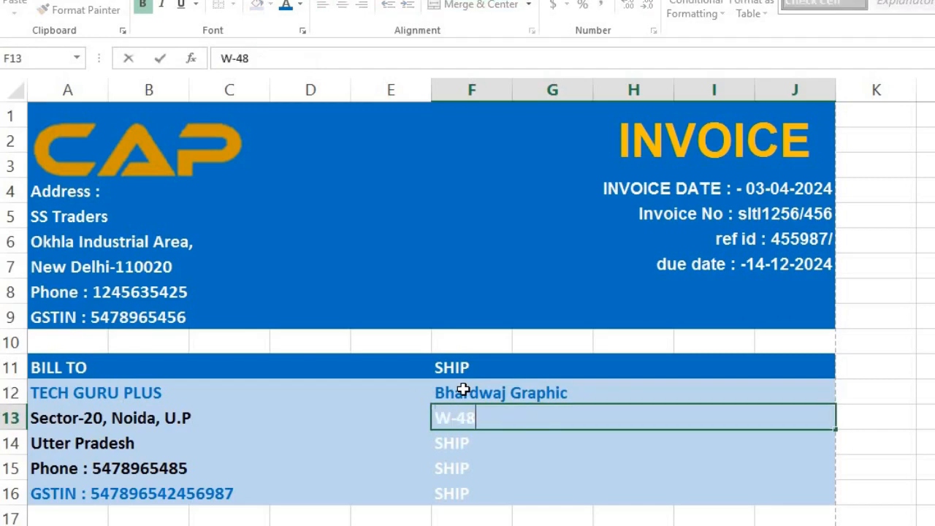
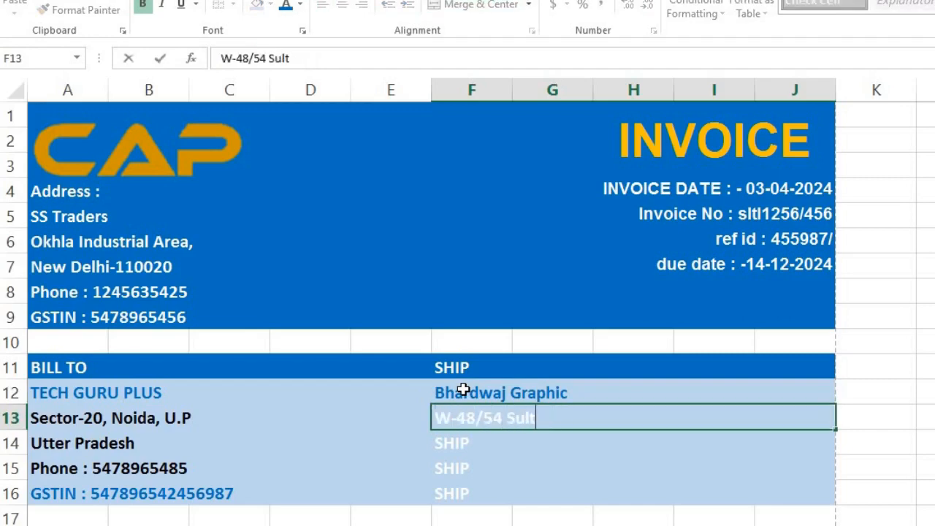
pyautogui.press('Return')
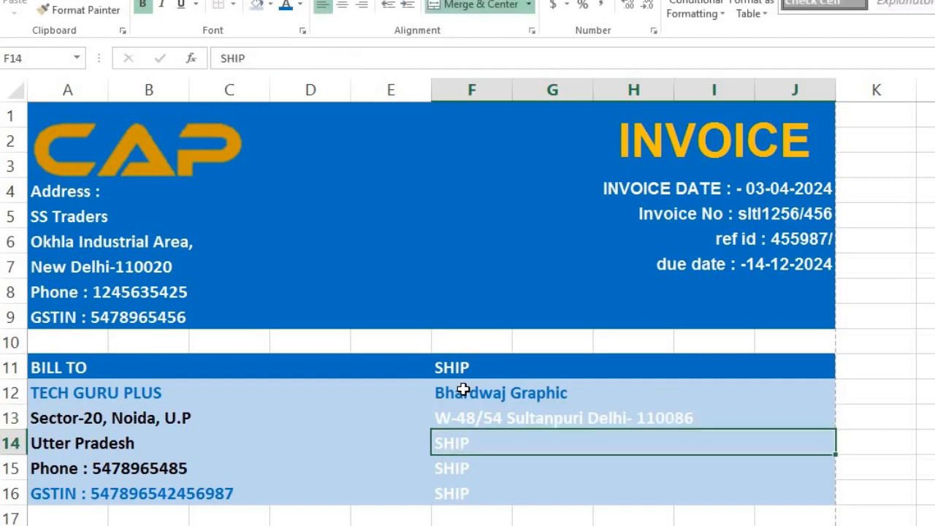
# Trim the city and PIN off the end of the ship-to street address line.
pyautogui.press('Up')
pyautogui.press('F2')
pyautogui.hotkey('shift', 'Left')
pyautogui.hotkey('shift', 'Left')
pyautogui.hotkey('shift', 'Left')
pyautogui.hotkey('shift', 'Left')
pyautogui.hotkey('shift', 'Left')
pyautogui.hotkey('shift', 'Left')
pyautogui.hotkey('shift', 'Left')
pyautogui.hotkey('shift', 'Left')
pyautogui.hotkey('shift', 'Left')
pyautogui.hotkey('shift', 'Left')
pyautogui.hotkey('shift', 'Left')
pyautogui.hotkey('shift', 'Left')
pyautogui.hotkey('shift', 'Left')
pyautogui.hotkey('shift', 'Left')
pyautogui.hotkey('shift', 'Left')
pyautogui.hotkey('shift', 'Left')
pyautogui.hotkey('shift', 'Left')
pyautogui.hotkey('shift', 'Left')
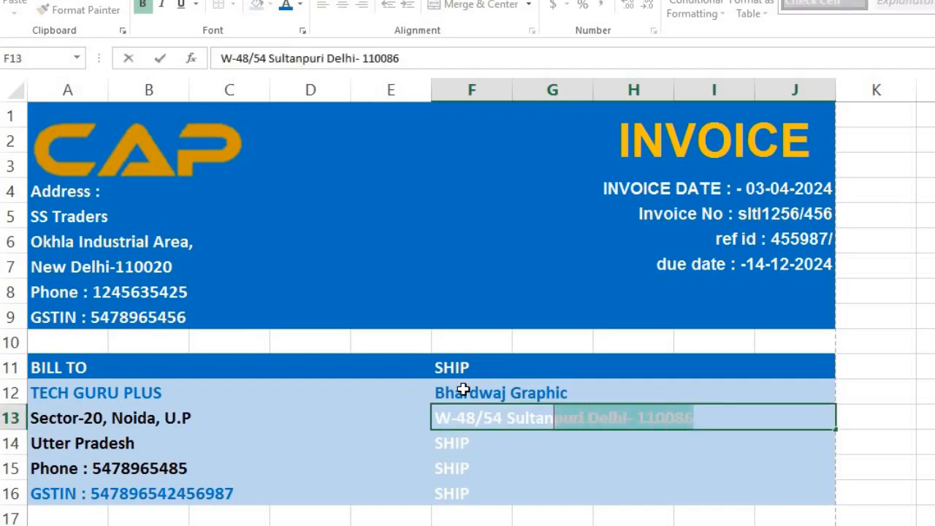
pyautogui.hotkey('shift', 'Right')
pyautogui.hotkey('shift', 'Right')
pyautogui.hotkey('shift', 'Right')
pyautogui.hotkey('shift', 'Right')
pyautogui.press('BackSpace')
pyautogui.press('Return')
# Fill F14:F16 with Delhi, a 'Phone :' line and a 'GSTIN :' line.
pyautogui.write('delhi')
pyautogui.press('BackSpace')
pyautogui.press('BackSpace')
pyautogui.press('BackSpace')
pyautogui.press('BackSpace')
pyautogui.press('BackSpace')
pyautogui.write('D')
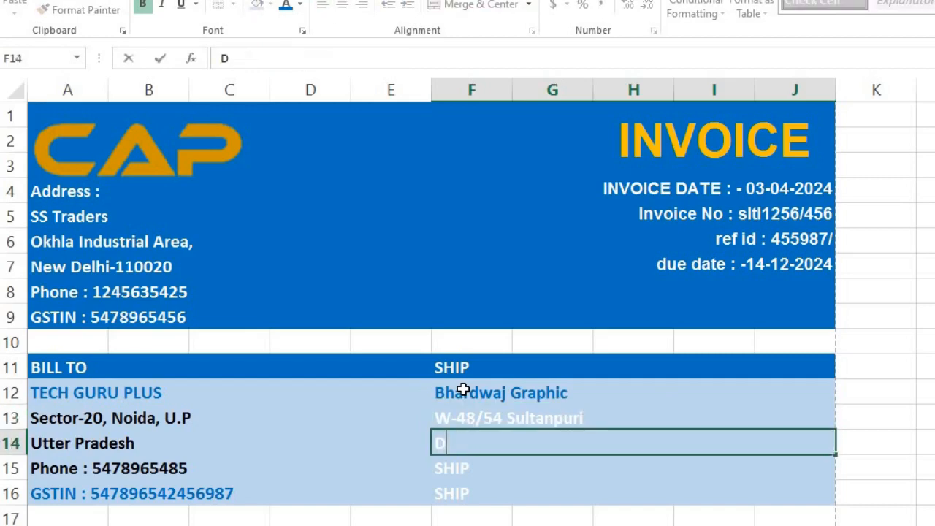
pyautogui.write('elhi')
pyautogui.press('Return')
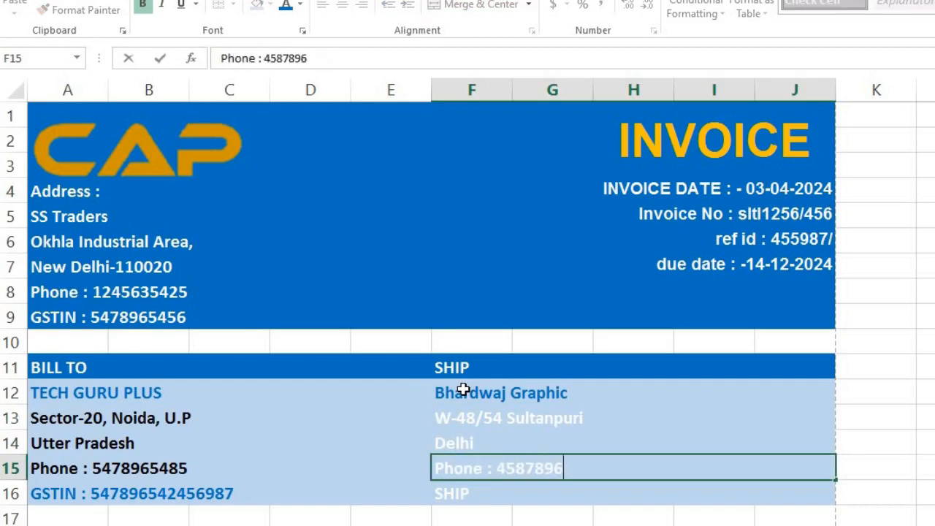
pyautogui.press('Return')
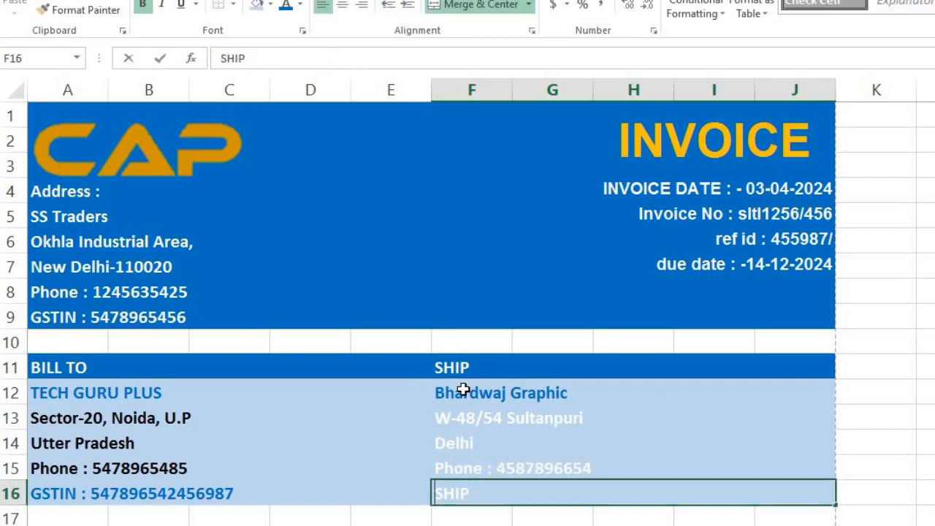
pyautogui.write('GSTIN : 5478963626564')
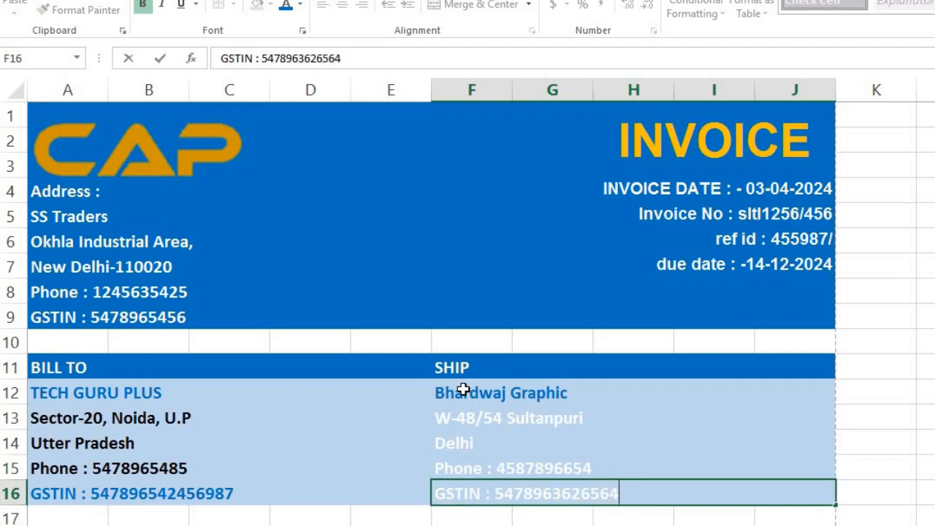
pyautogui.press('Up')
# Color ship-to lines F13:F15 black and the GSTIN line in F16 blue.
pyautogui.moveTo(463, 418); pyautogui.dragTo(464, 468)
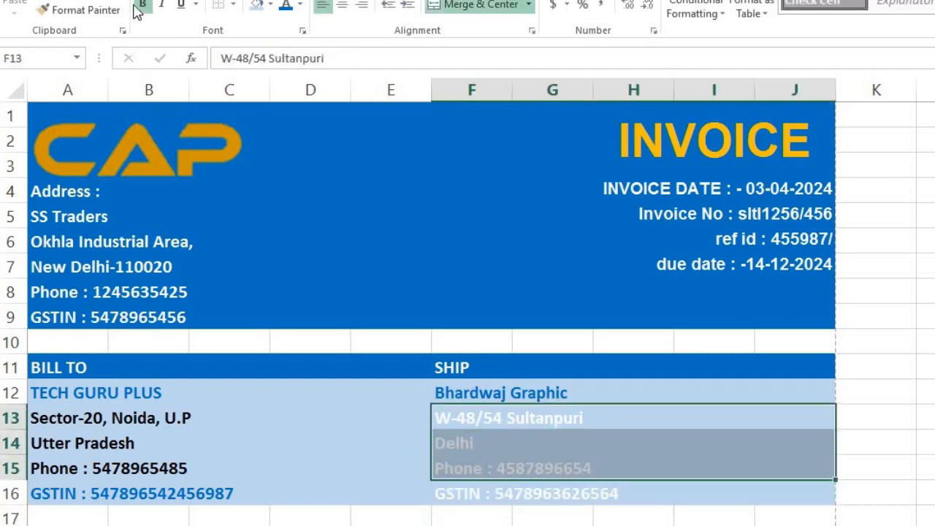
pyautogui.click(299, 5)
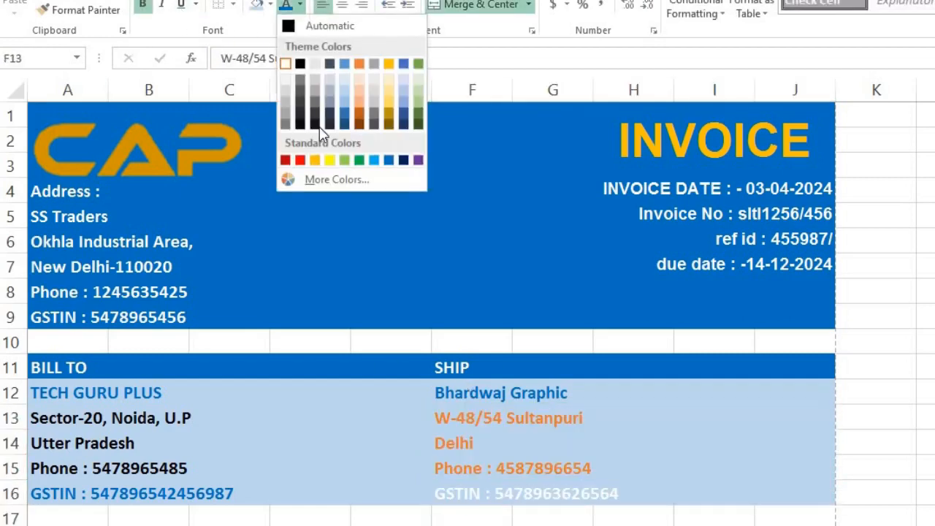
pyautogui.click(304, 63)
pyautogui.click(445, 497)
pyautogui.click(299, 4)
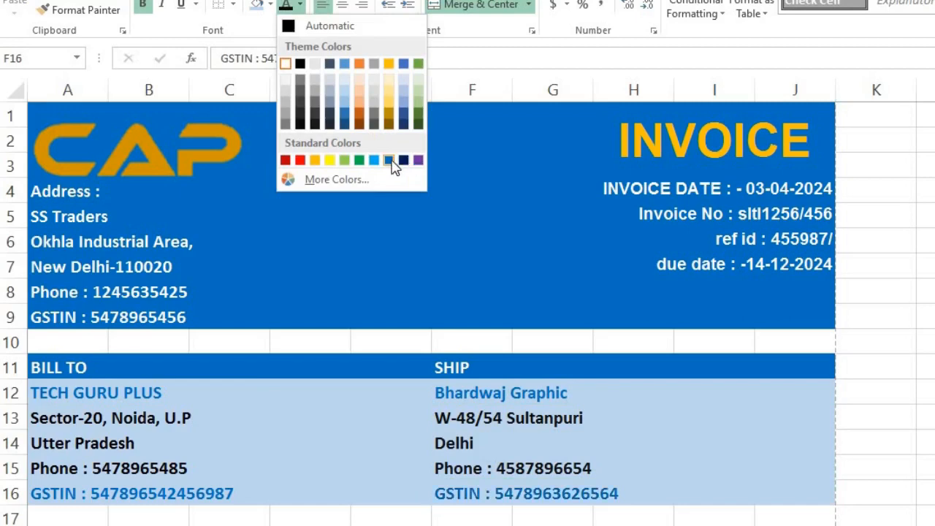
pyautogui.click(393, 158)
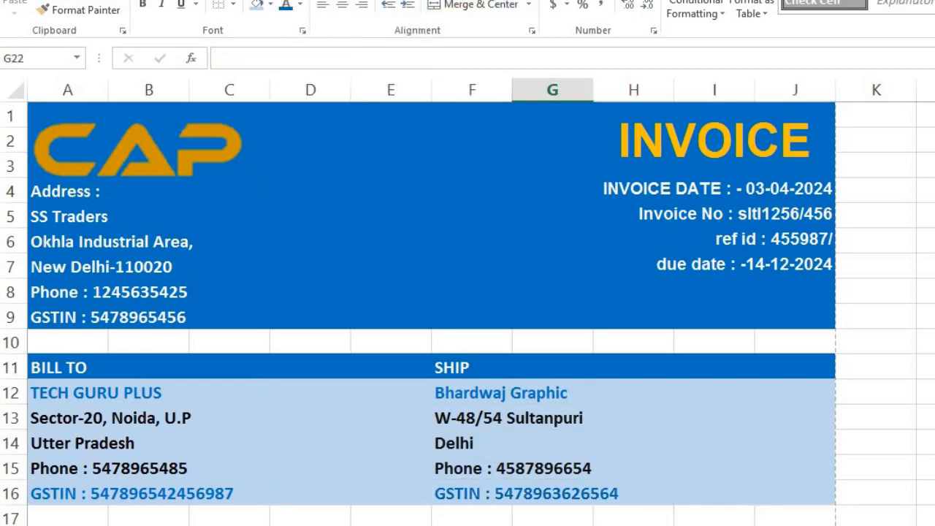
pyautogui.moveTo(68, 525); pyautogui.dragTo(797, 525)
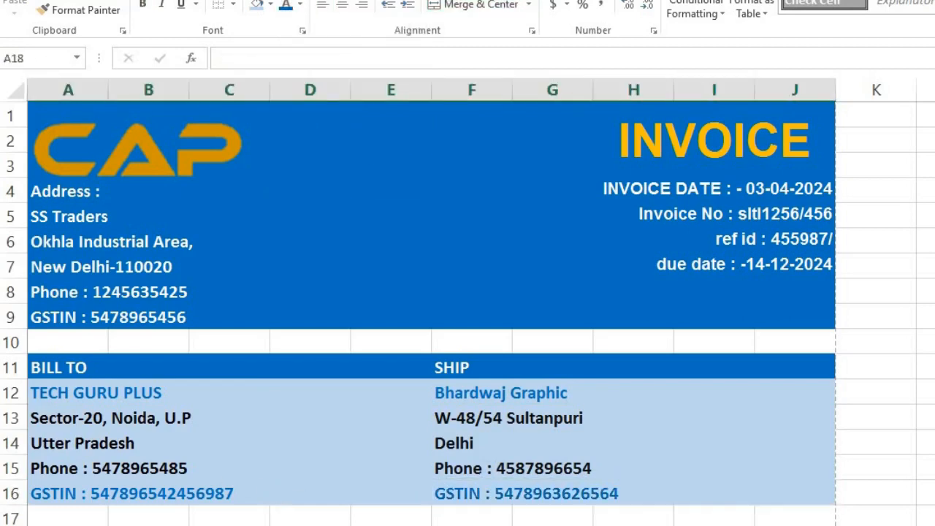
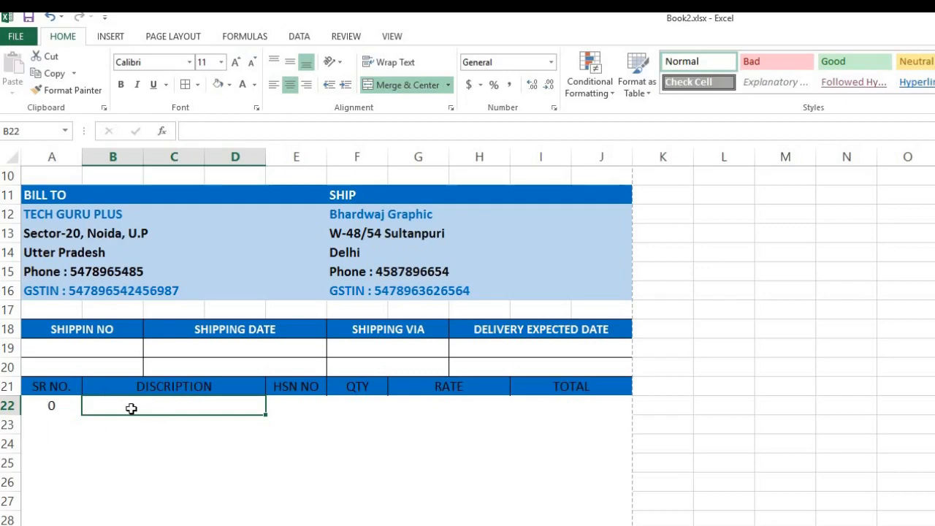
# Enter ITEM NAME 1 and ITEM NAME2 in B22:B23, then fill the series down to row 27.
pyautogui.write('ITEM N')
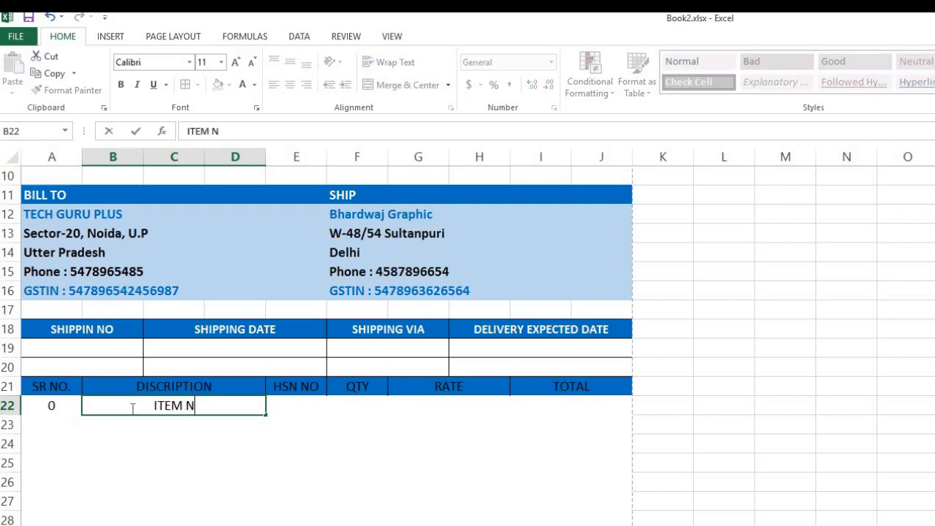
pyautogui.write('AME 1')
pyautogui.press('Return')
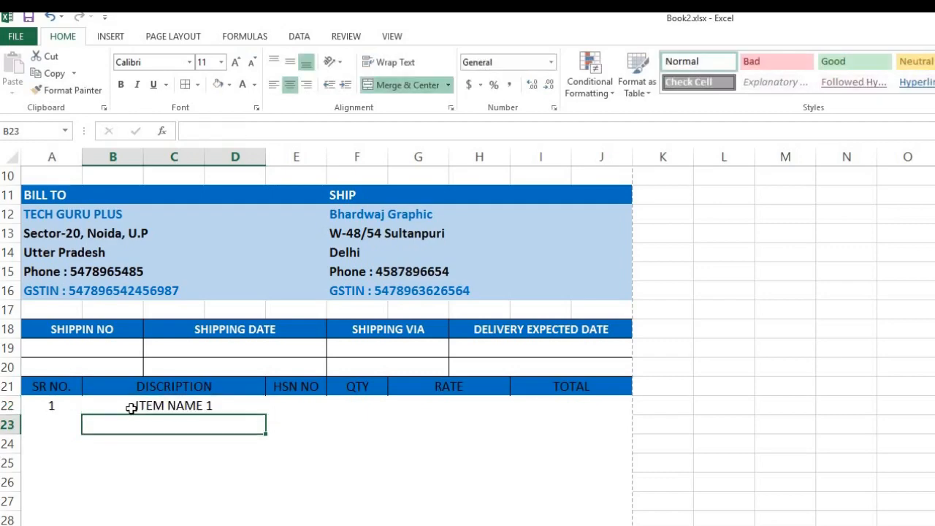
pyautogui.write('ITEM NAME')
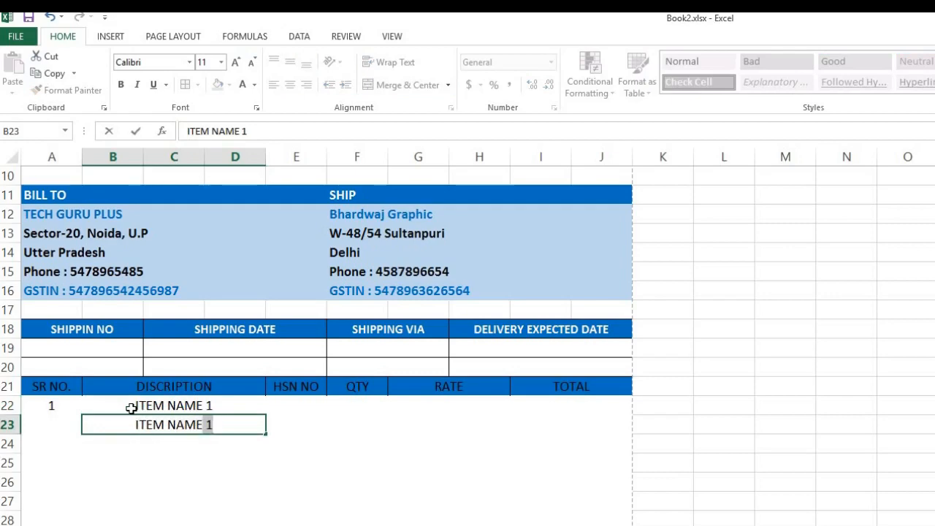
pyautogui.press('BackSpace')
pyautogui.press('BackSpace')
pyautogui.write('2')
pyautogui.press('Return')
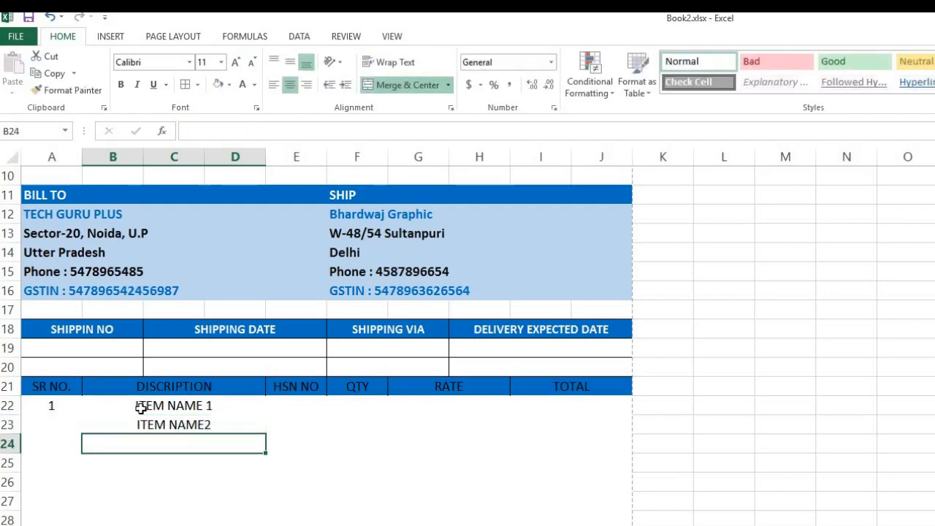
pyautogui.moveTo(146, 406); pyautogui.dragTo(147, 424)
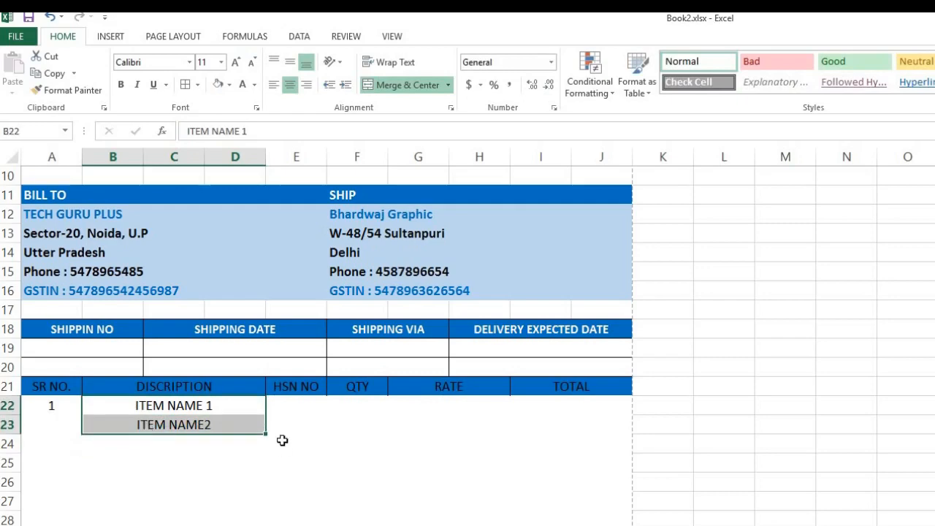
pyautogui.moveTo(265, 449); pyautogui.dragTo(263, 510)
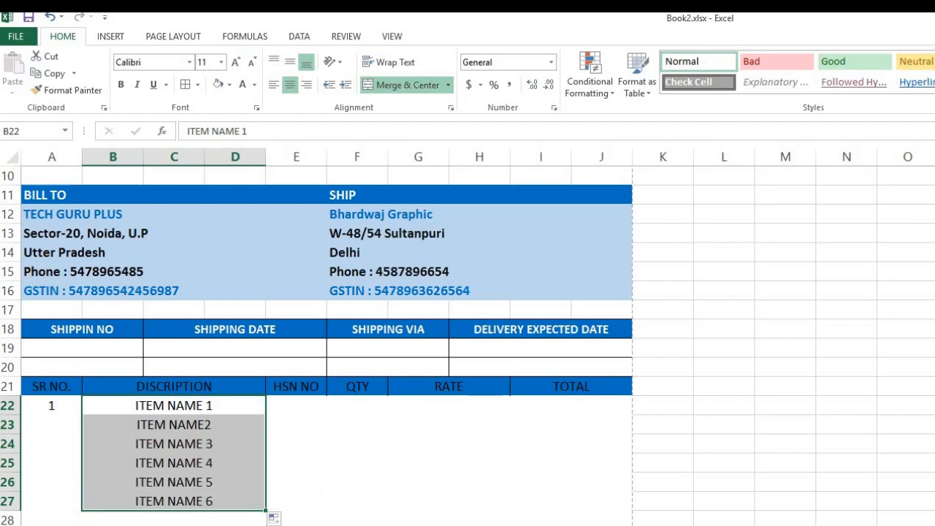
pyautogui.click(189, 524)
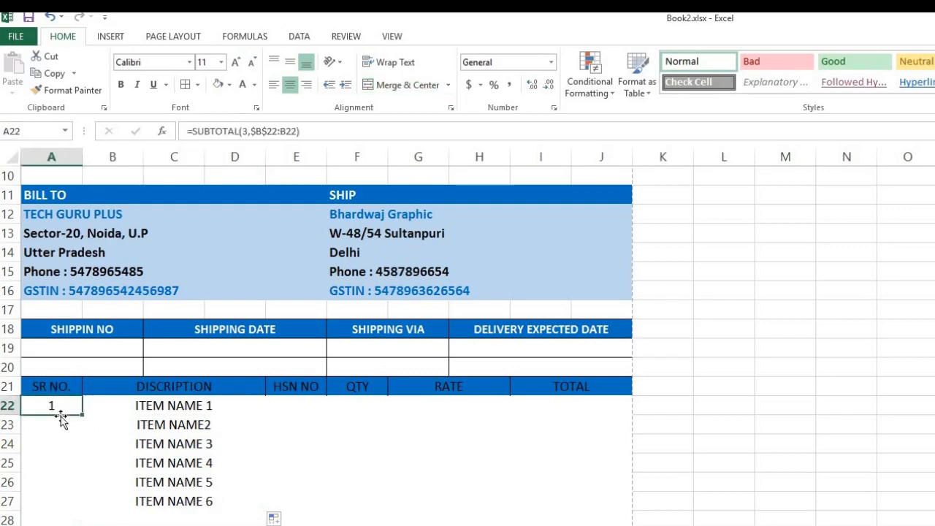
# Clear the old serial formula from A22 and begin a =SUBTOTAL( formula there.
pyautogui.press('Delete')
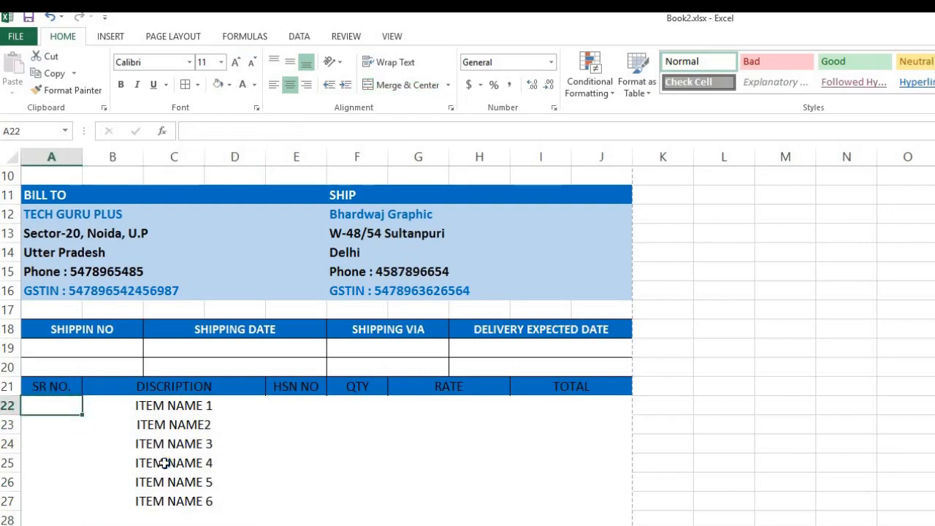
pyautogui.click(154, 406)
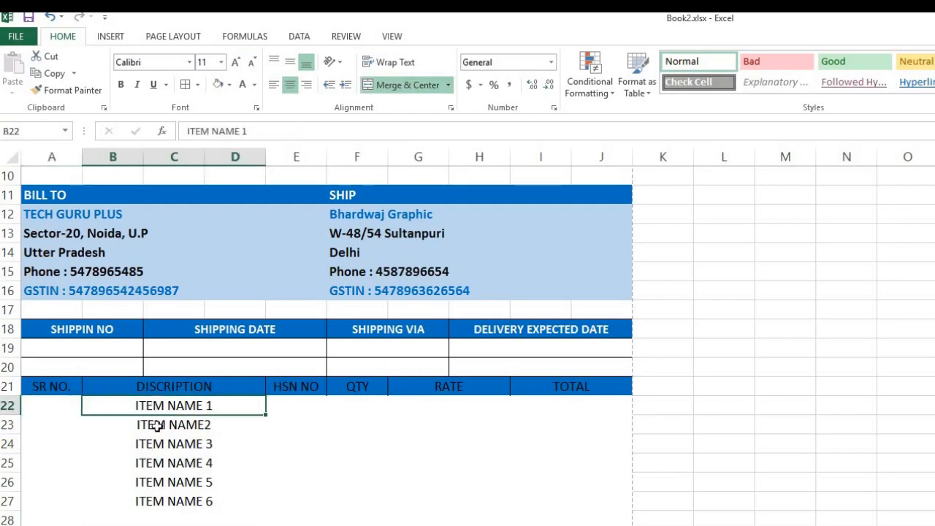
pyautogui.press('Down')
pyautogui.press('Down')
pyautogui.press('Down')
pyautogui.press('Down')
pyautogui.press('Down')
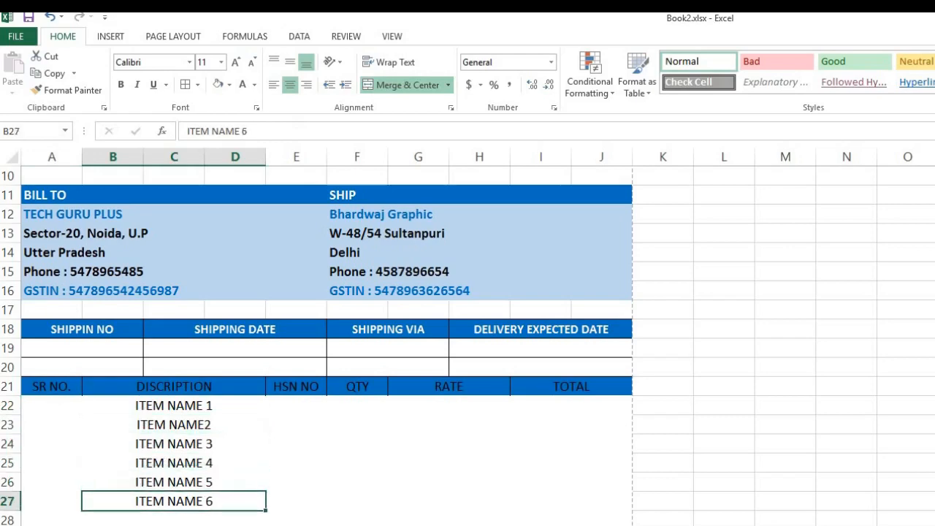
pyautogui.click(65, 404)
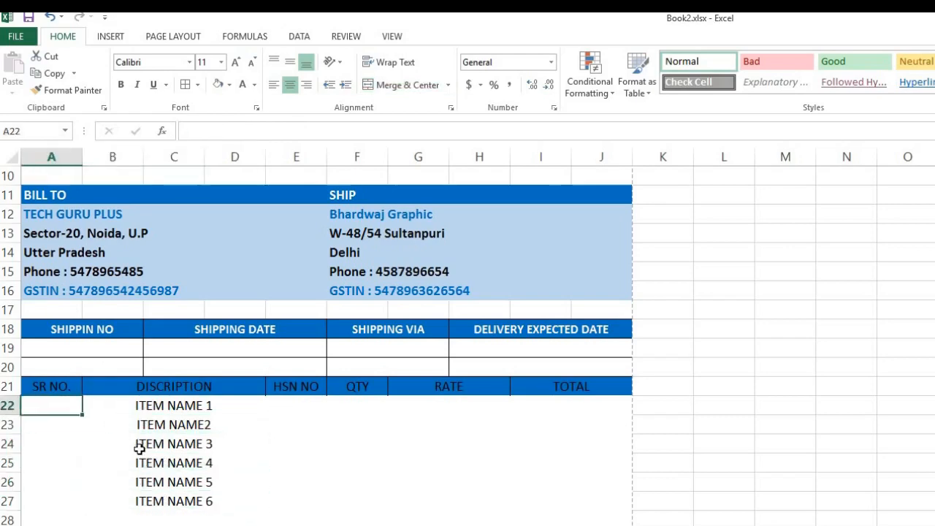
pyautogui.write('=SUB')
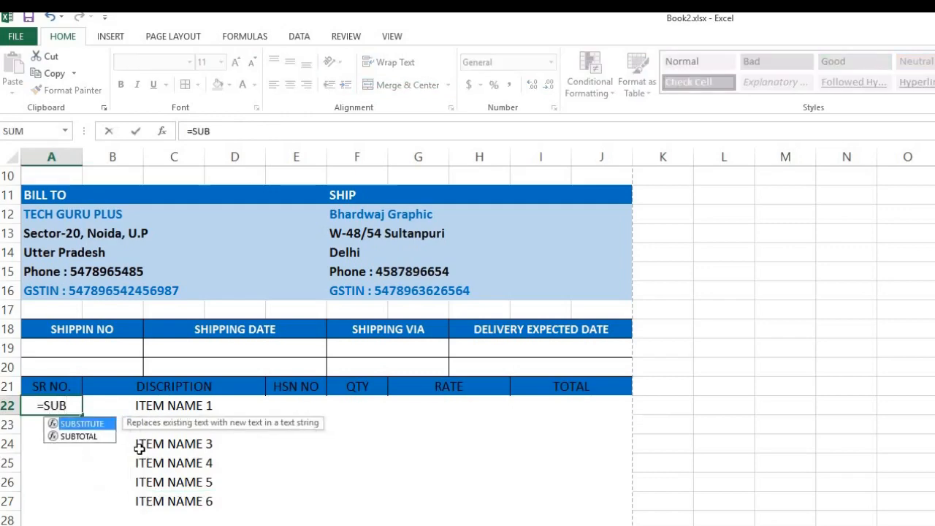
pyautogui.press('Down')
pyautogui.press('Tab')
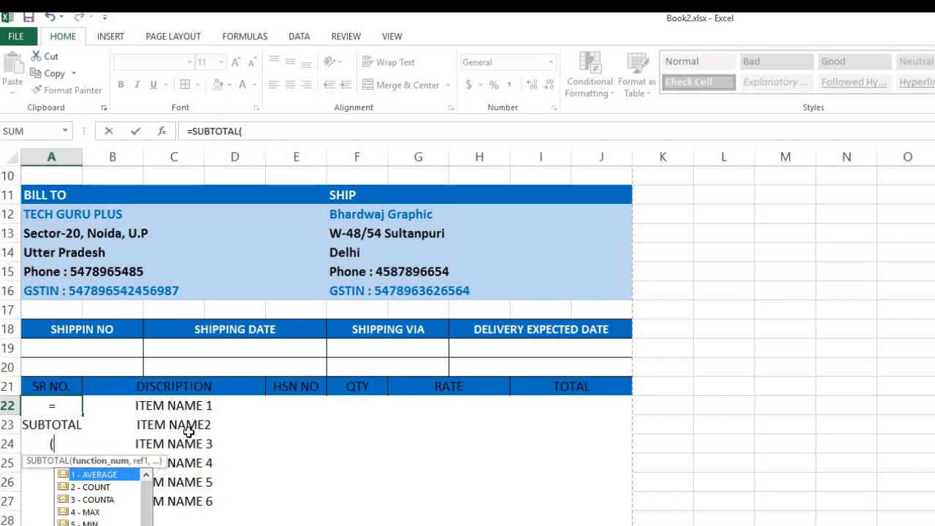
# Cancel the incomplete SUBTOTAL formula in A22 after its missing-parenthesis error.
pyautogui.press('Escape')
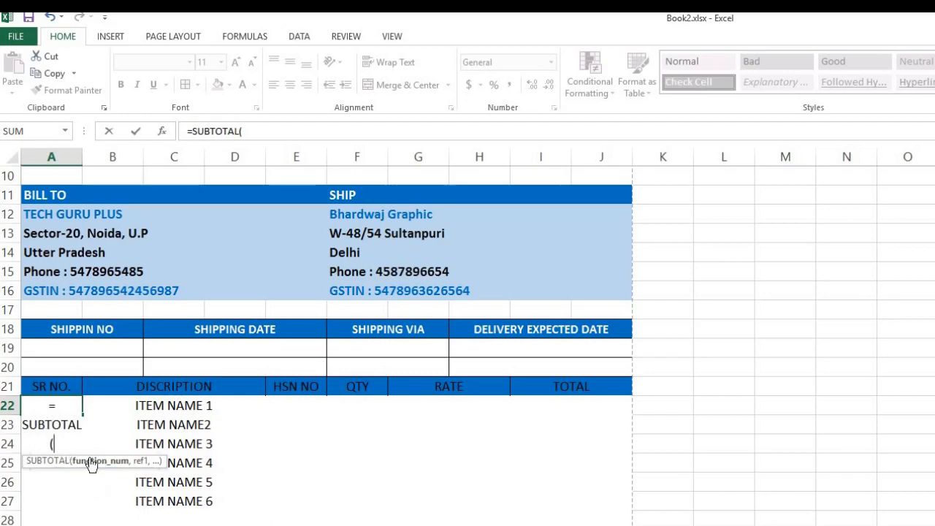
pyautogui.press('Escape')
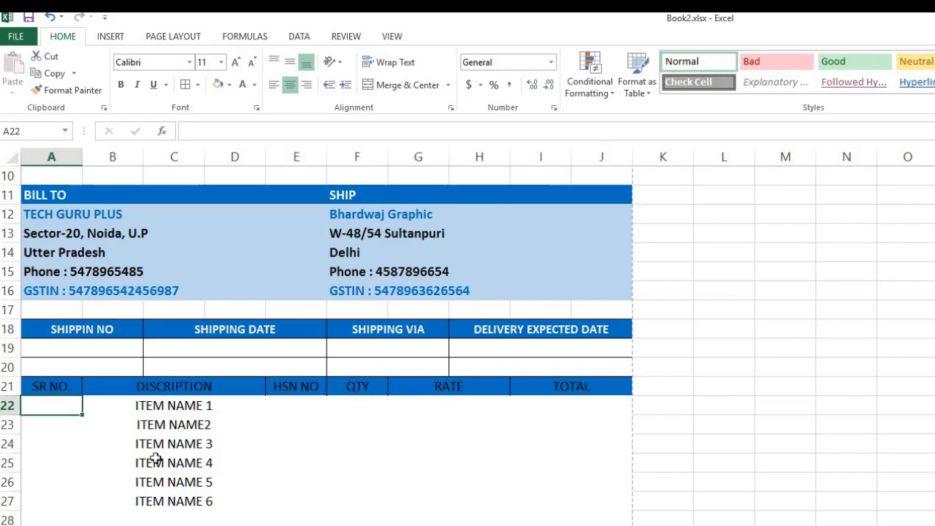
pyautogui.write('=SUB')
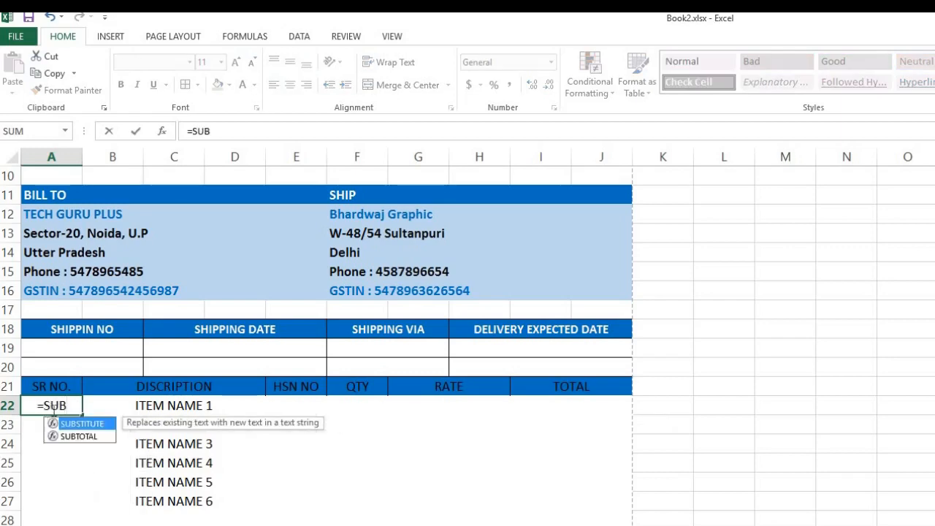
pyautogui.press('Down')
pyautogui.press('Tab')
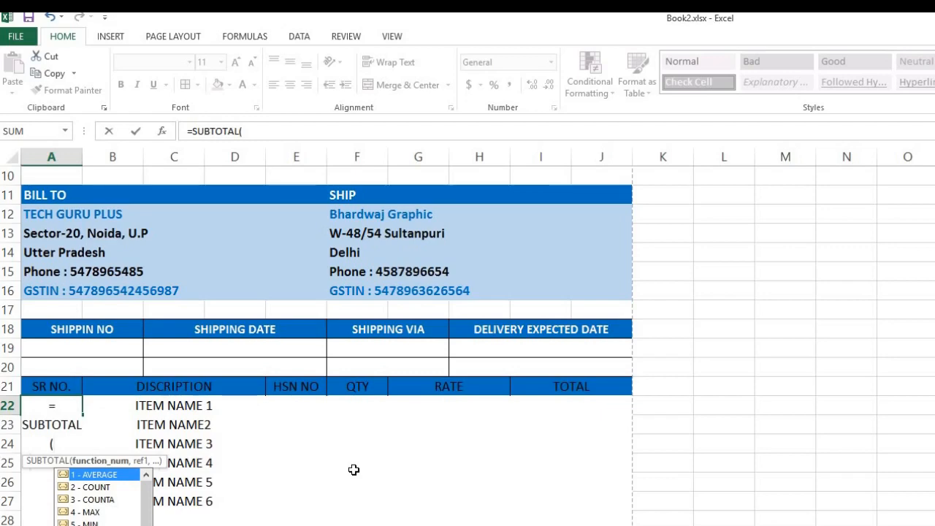
pyautogui.press('Return')
pyautogui.click(714, 432)
pyautogui.click(743, 503)
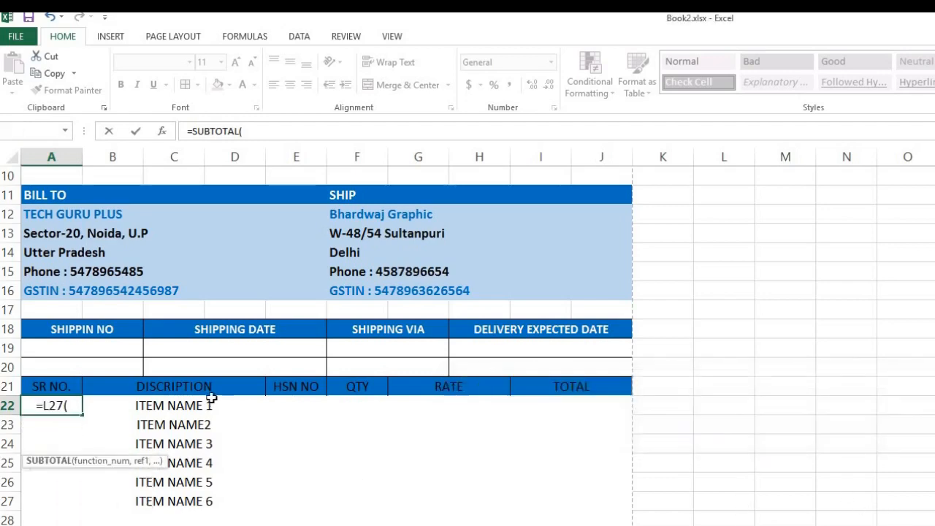
pyautogui.press('Escape')
# Select the six item names in rows 22 to 27.
pyautogui.click(181, 416)
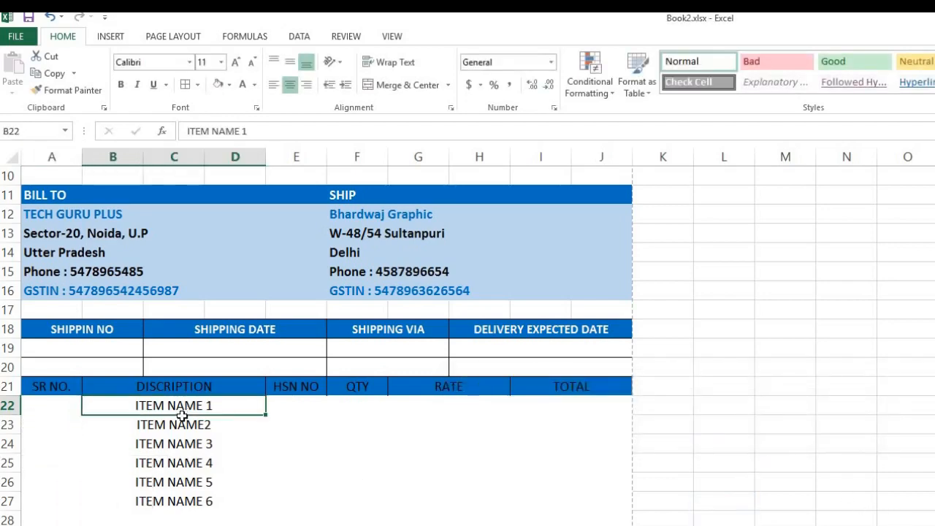
pyautogui.moveTo(182, 415); pyautogui.dragTo(181, 424)
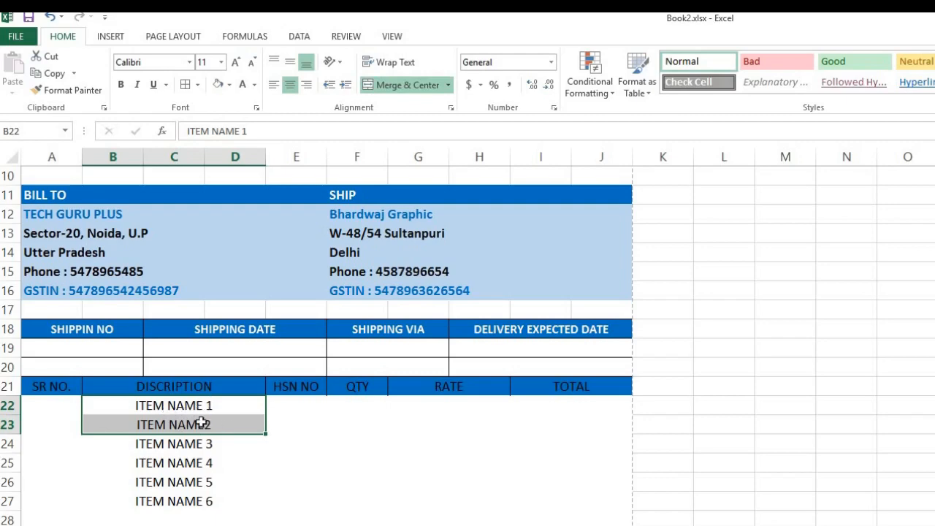
pyautogui.moveTo(198, 422); pyautogui.dragTo(198, 441)
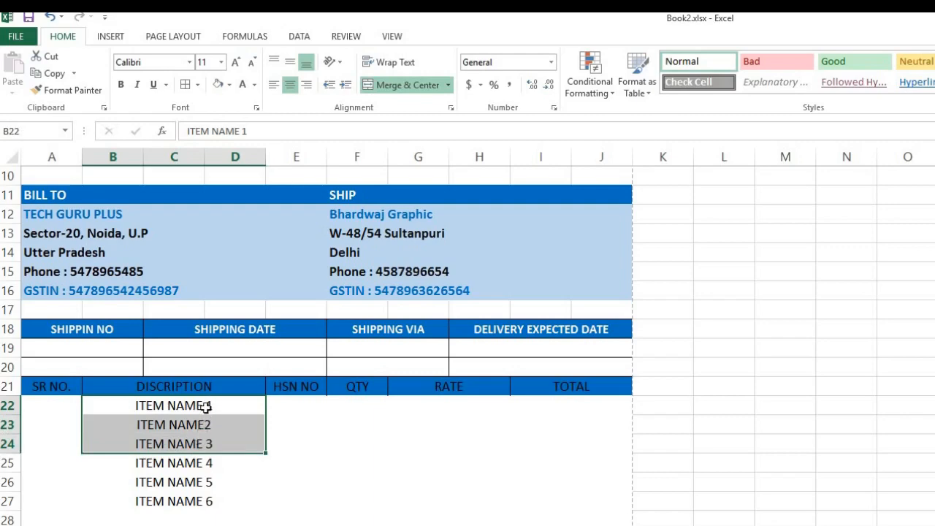
pyautogui.moveTo(205, 407); pyautogui.dragTo(195, 503)
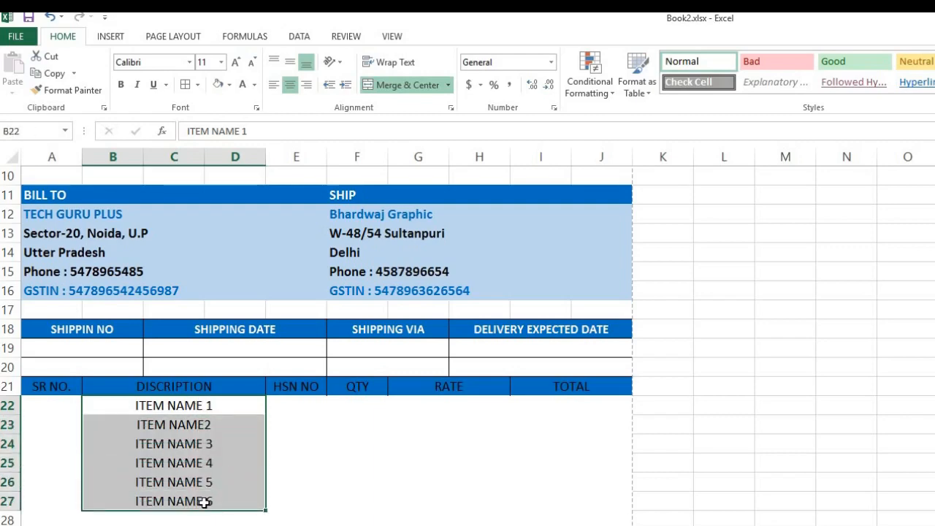
# Enter =SUBTOTAL(3,B22:B22) in A22 so the first serial number shows 1.
pyautogui.click(58, 407)
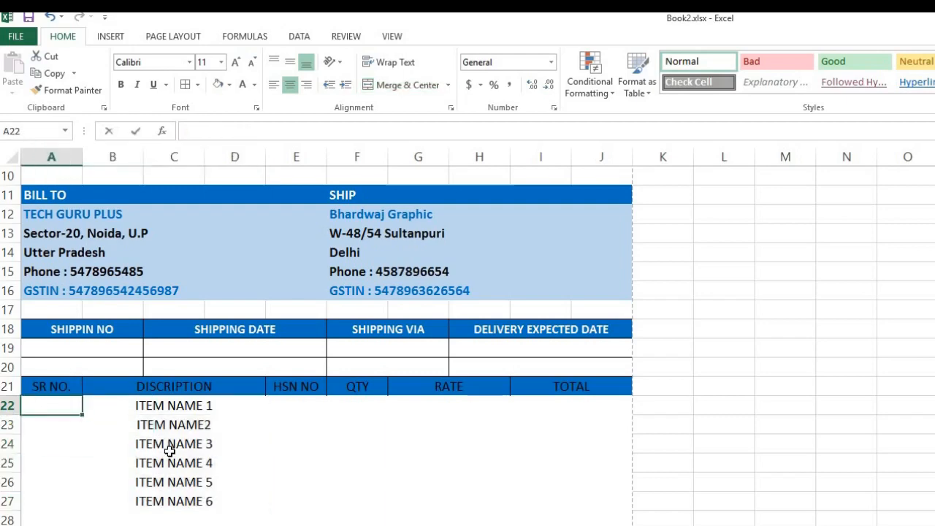
pyautogui.write('=SUBTO')
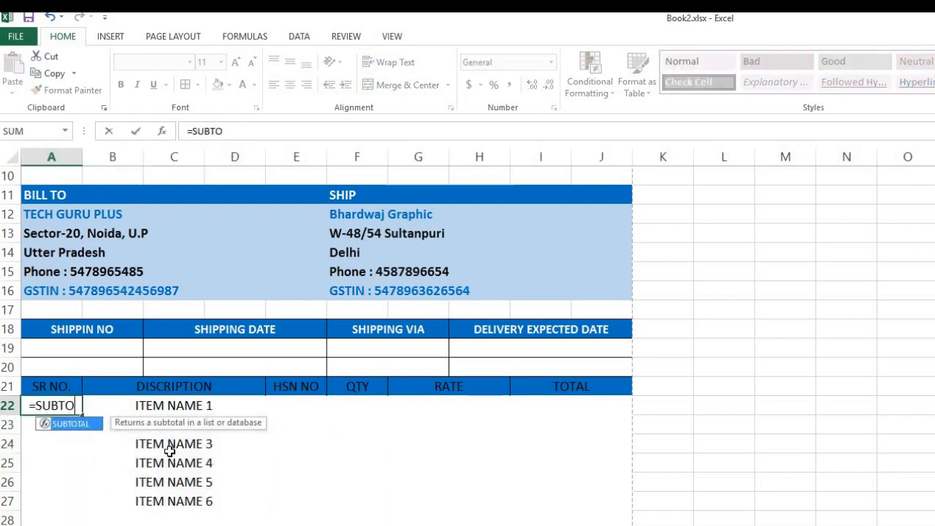
pyautogui.press('Tab')
pyautogui.press('Down')
pyautogui.press('Down')
pyautogui.press('Tab')
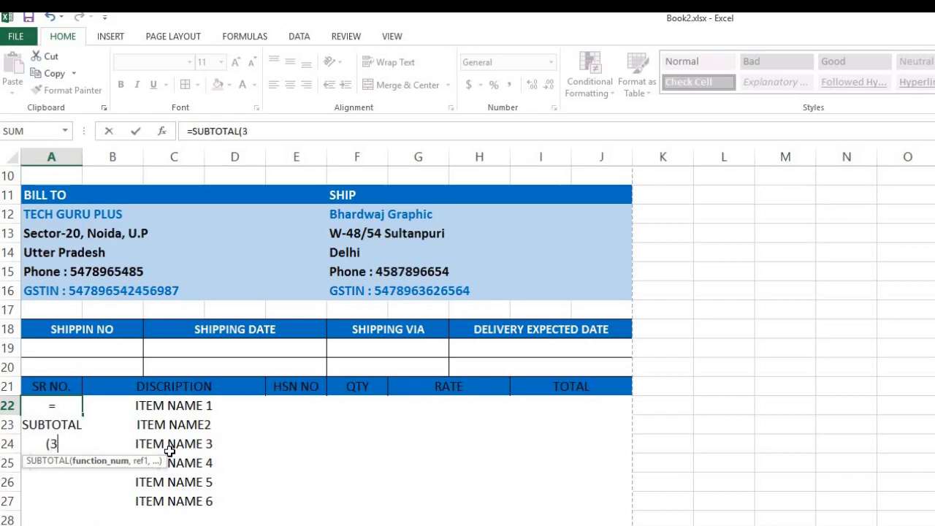
pyautogui.write(',')
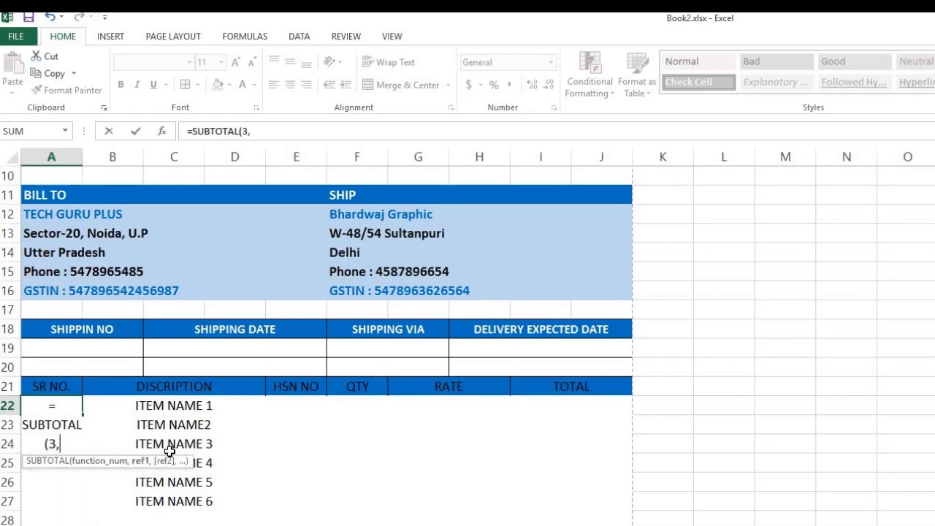
pyautogui.click(162, 404)
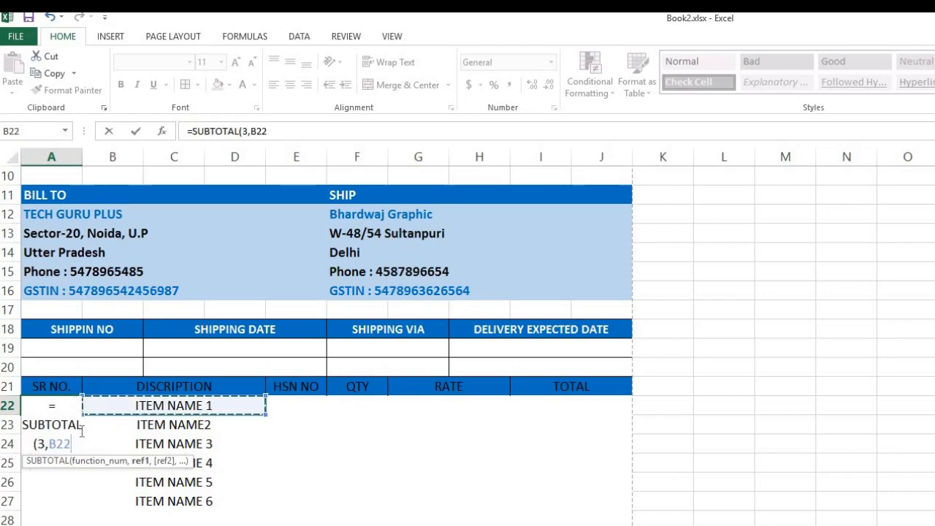
pyautogui.write(':')
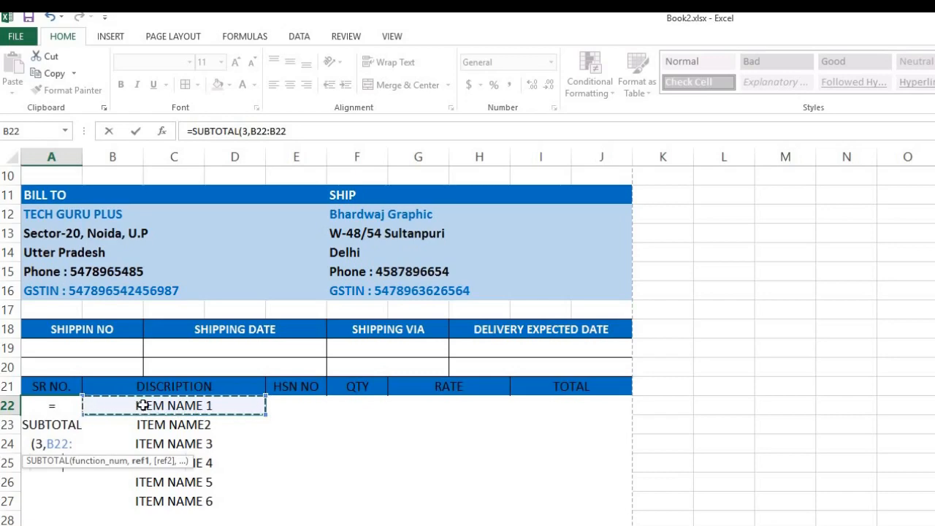
pyautogui.press('Return')
pyautogui.doubleClick(54, 402)
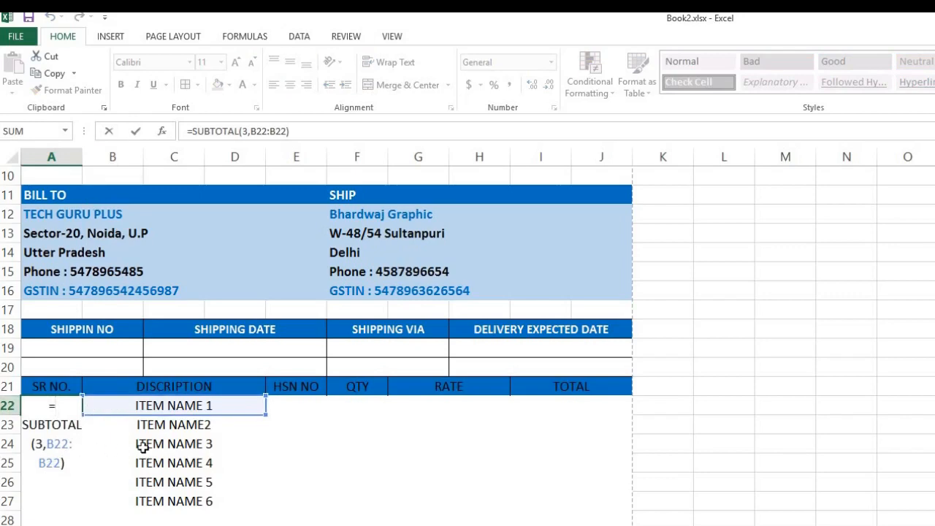
pyautogui.press('Return')
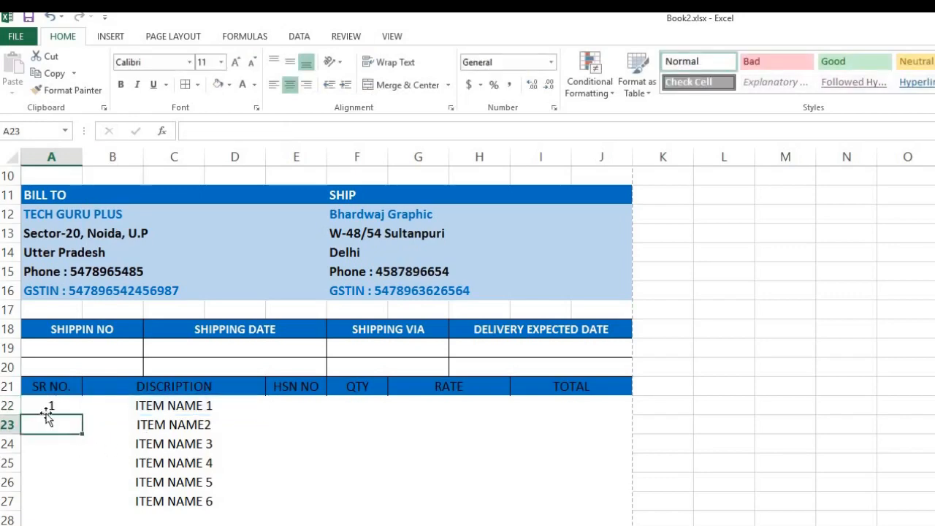
pyautogui.press('Up')
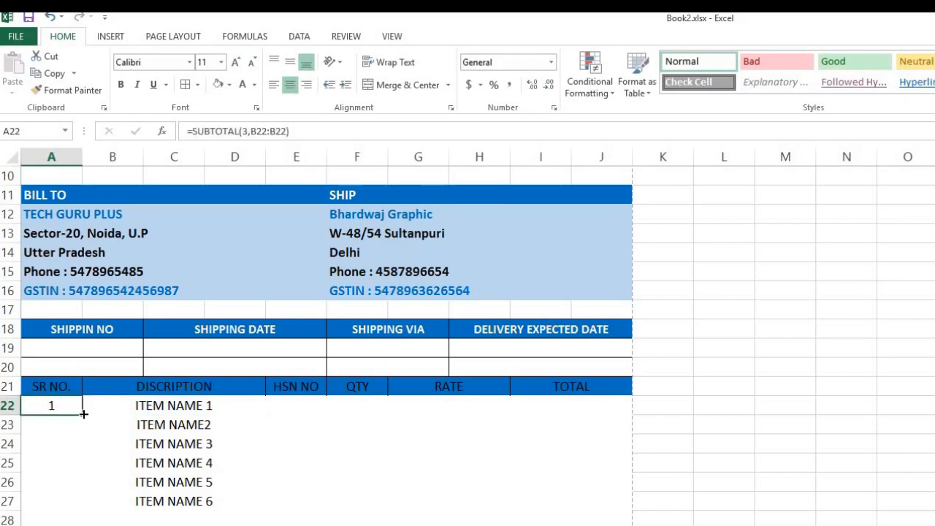
# Copy A22's SUBTOTAL formula down to A27 and inspect the copied formulas.
pyautogui.moveTo(81, 443); pyautogui.dragTo(81, 509)
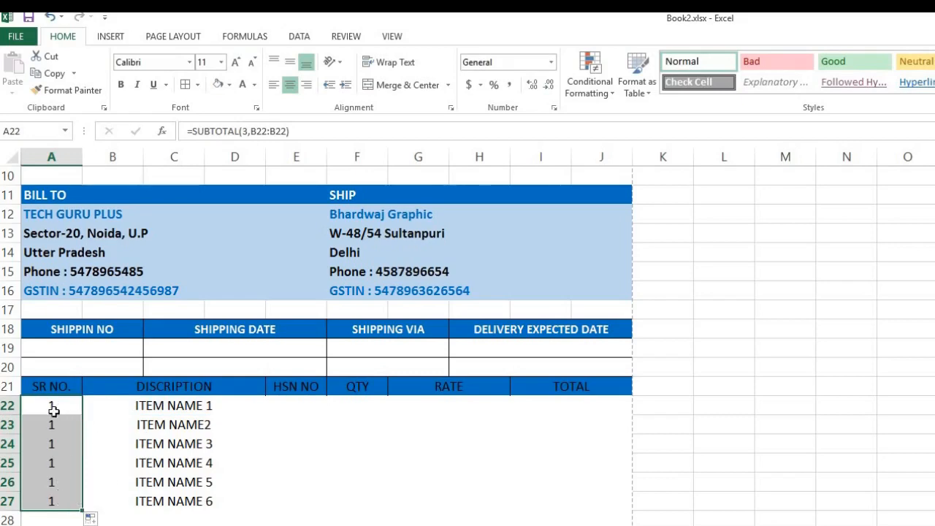
pyautogui.doubleClick(60, 404)
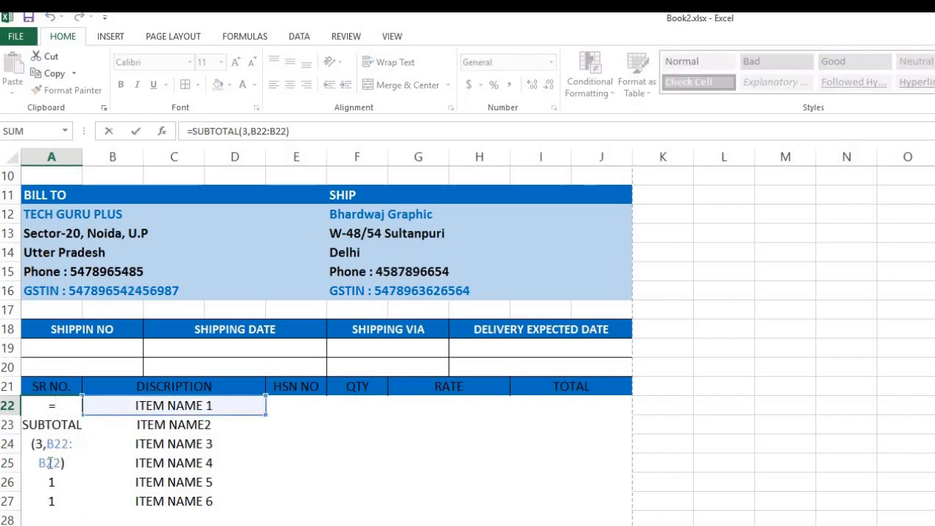
pyautogui.press('Return')
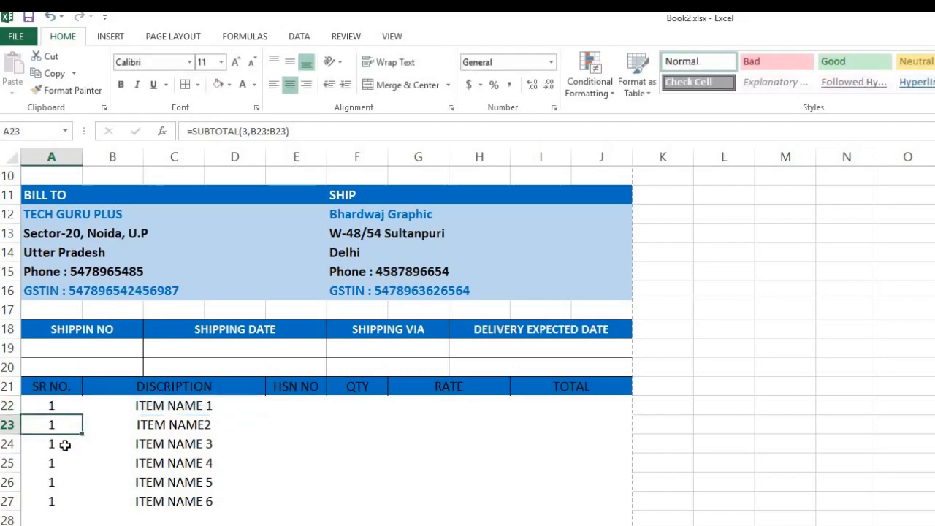
pyautogui.click(173, 425)
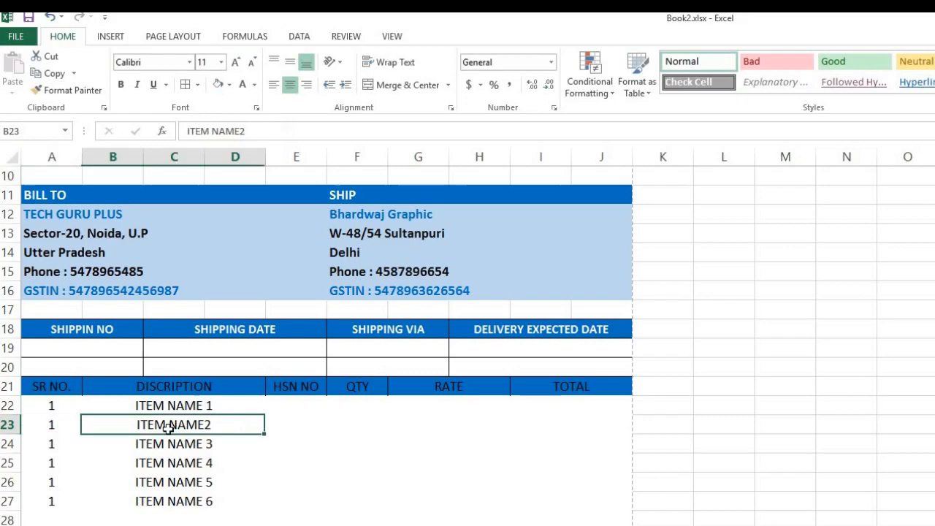
pyautogui.doubleClick(57, 422)
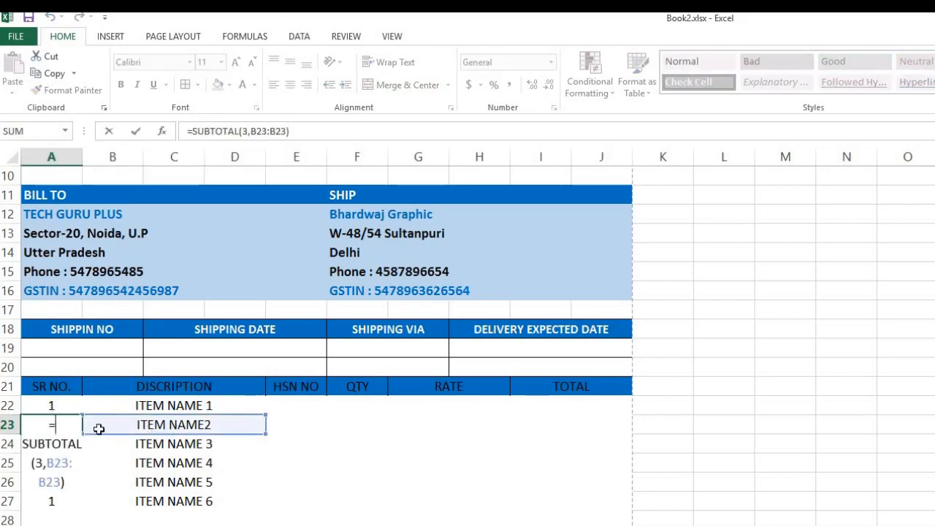
pyautogui.press('Return')
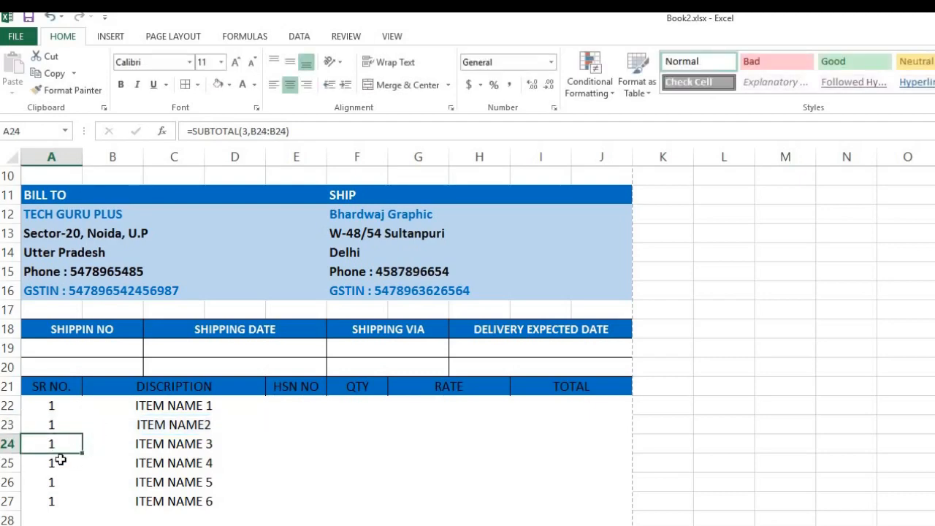
pyautogui.doubleClick(60, 460)
pyautogui.press('Return')
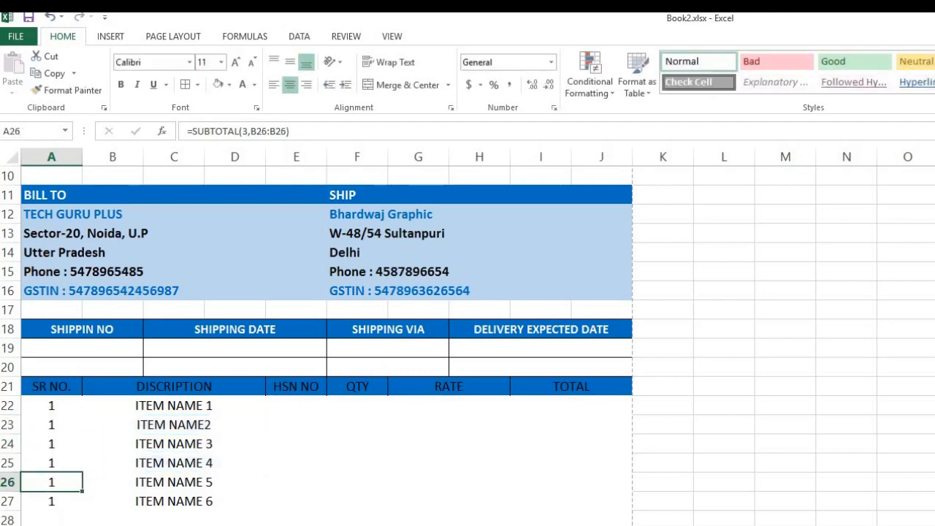
pyautogui.doubleClick(64, 408)
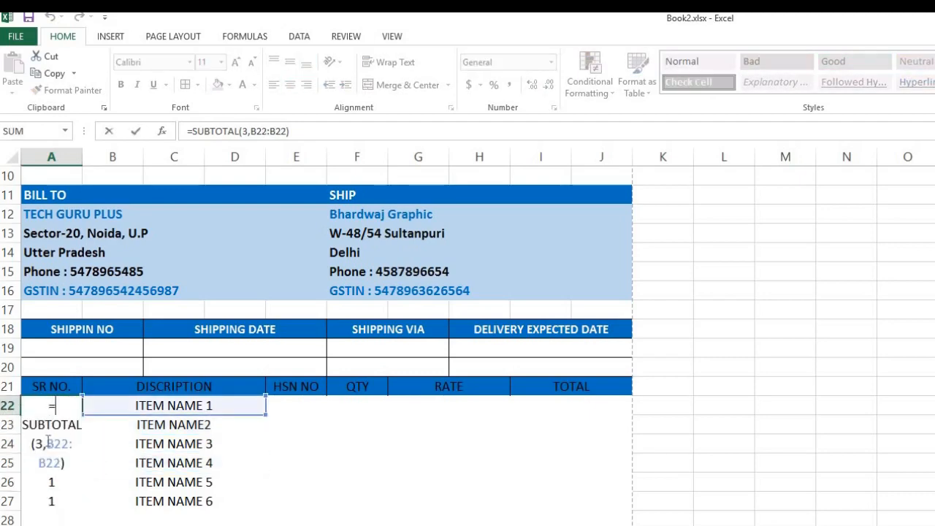
# Anchor the range start as $B$22 in A22 and copy the formula down to A27.
pyautogui.moveTo(46, 443); pyautogui.dragTo(66, 443)
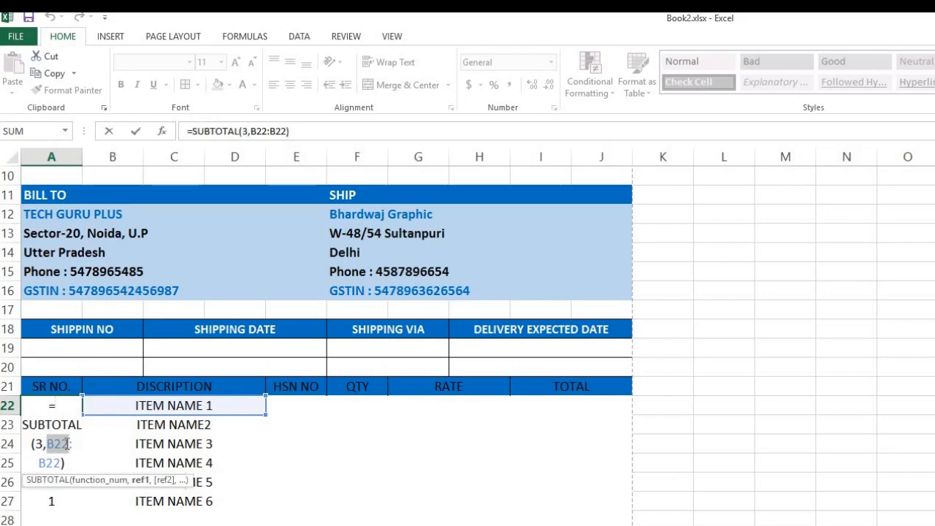
pyautogui.press('F4')
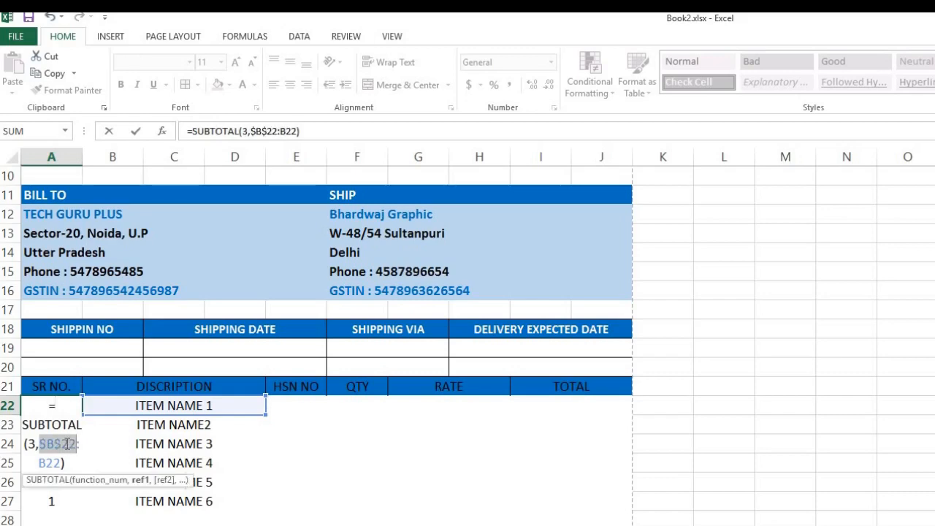
pyautogui.press('Return')
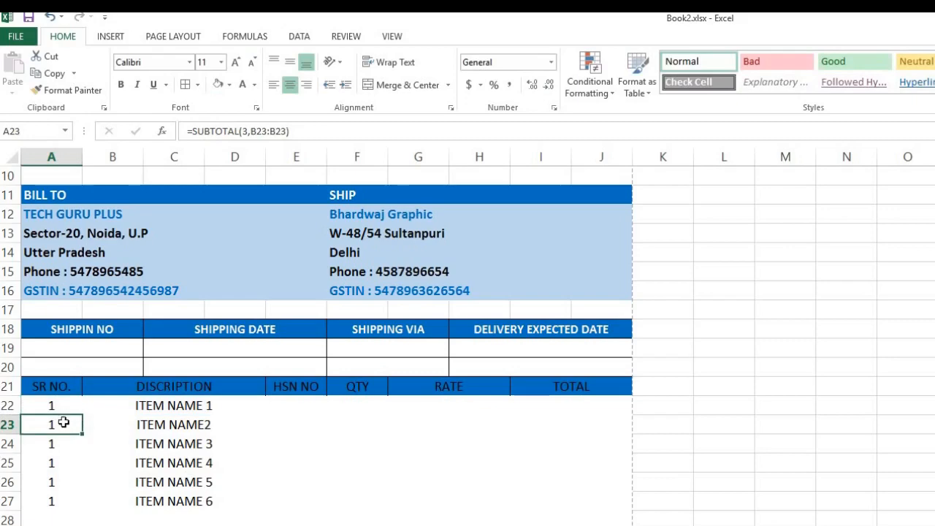
pyautogui.click(70, 409)
pyautogui.moveTo(82, 436); pyautogui.dragTo(82, 506)
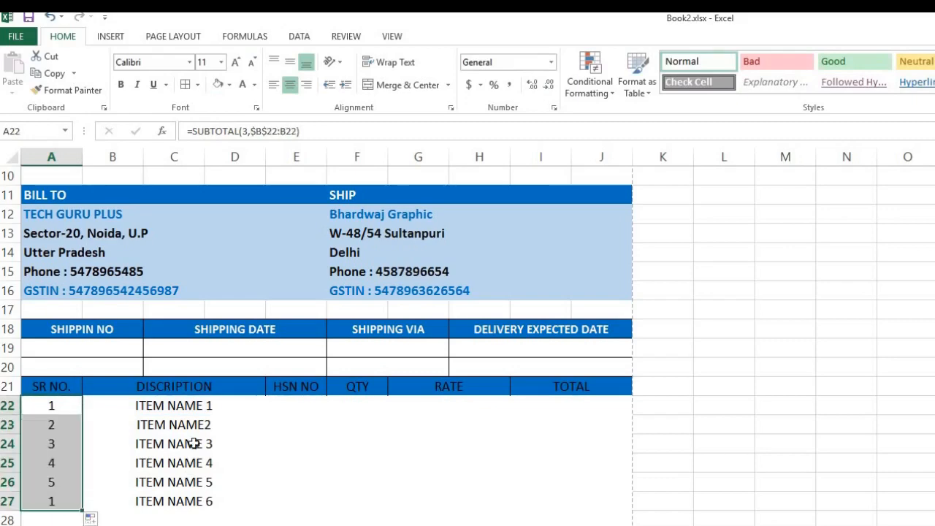
# Check that the copied serial formulas now count from $B$22.
pyautogui.click(57, 424)
pyautogui.doubleClick(57, 424)
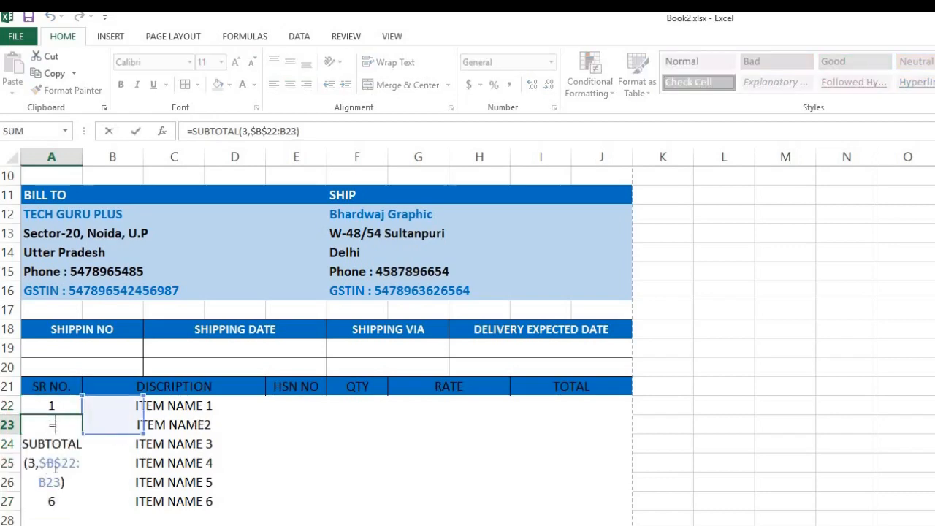
pyautogui.press('Return')
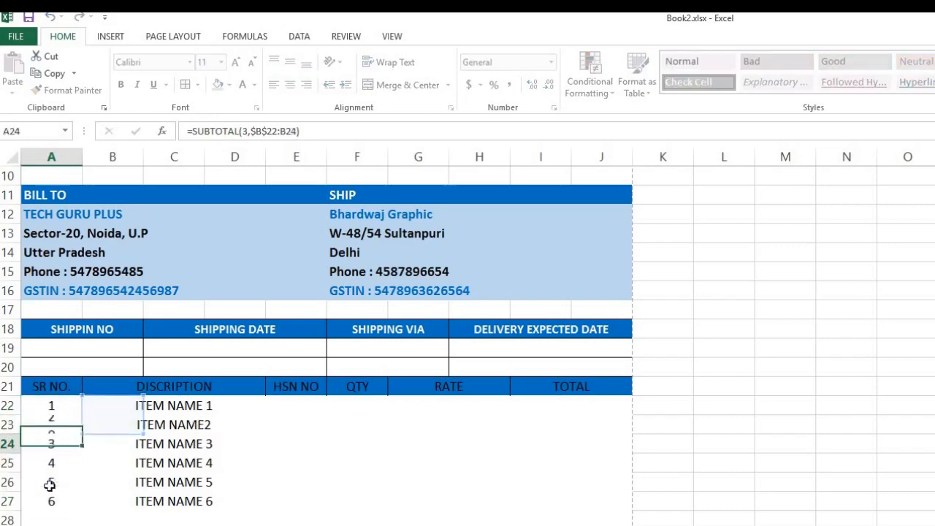
pyautogui.doubleClick(55, 464)
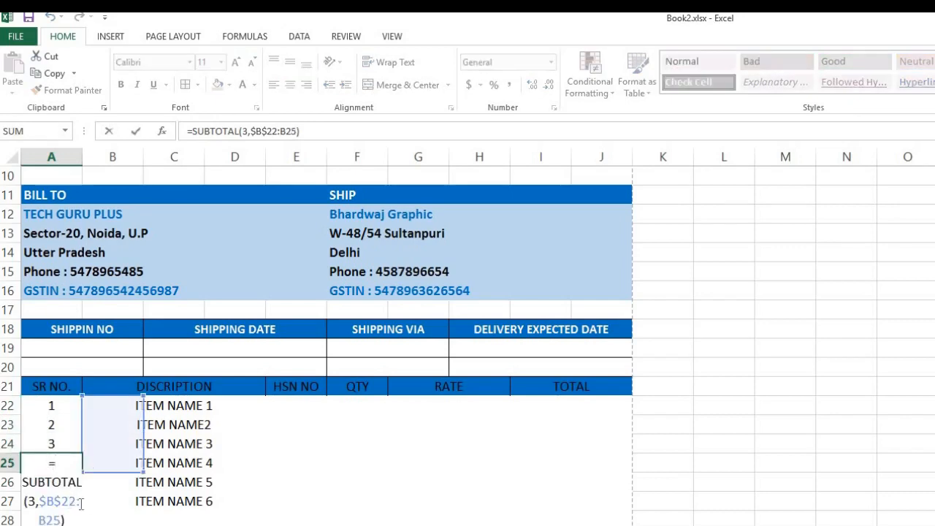
pyautogui.press('Return')
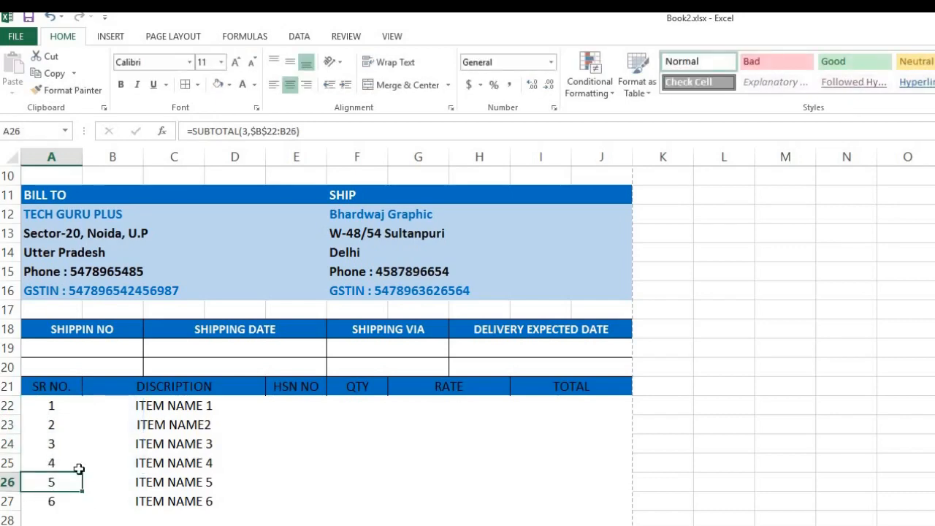
pyautogui.doubleClick(62, 484)
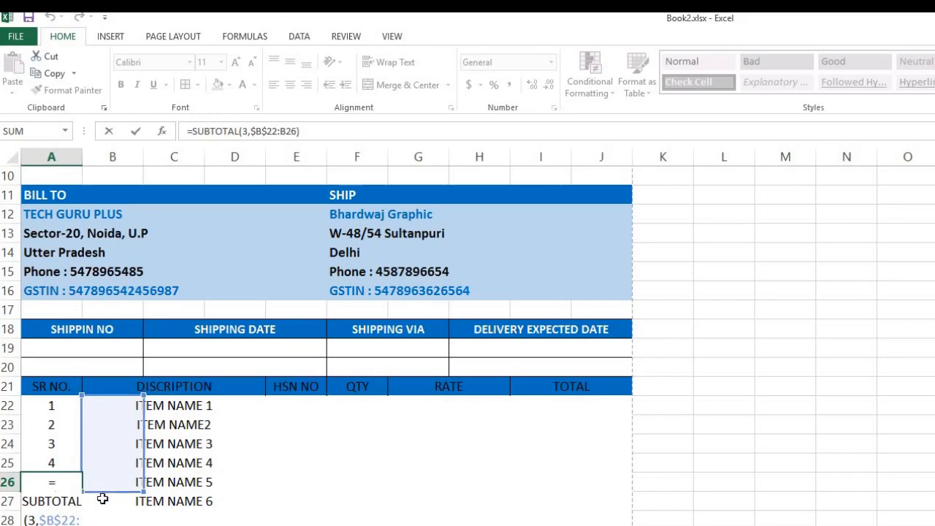
pyautogui.press('Return')
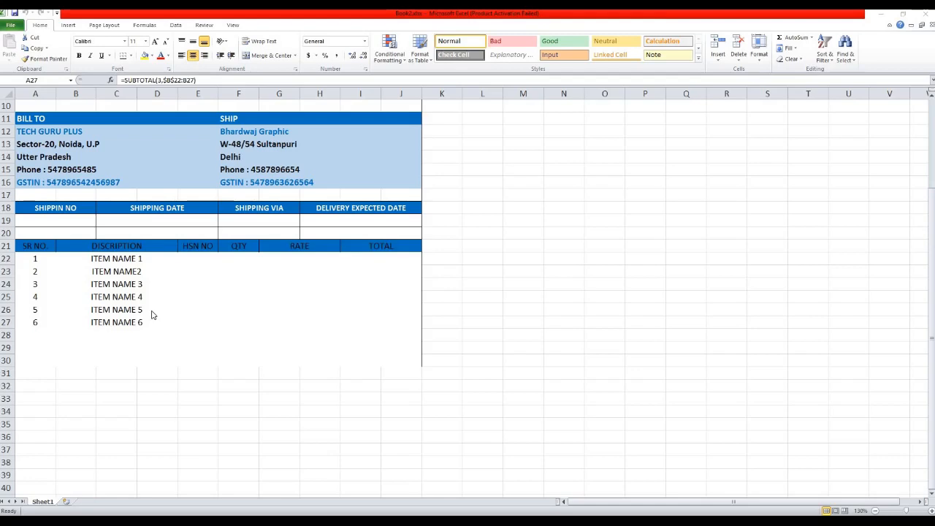
# Enter HSN codes 2516, 2541, 4944, 2546, 8151 and 5478 for the six items.
pyautogui.click(209, 270)
pyautogui.click(199, 263)
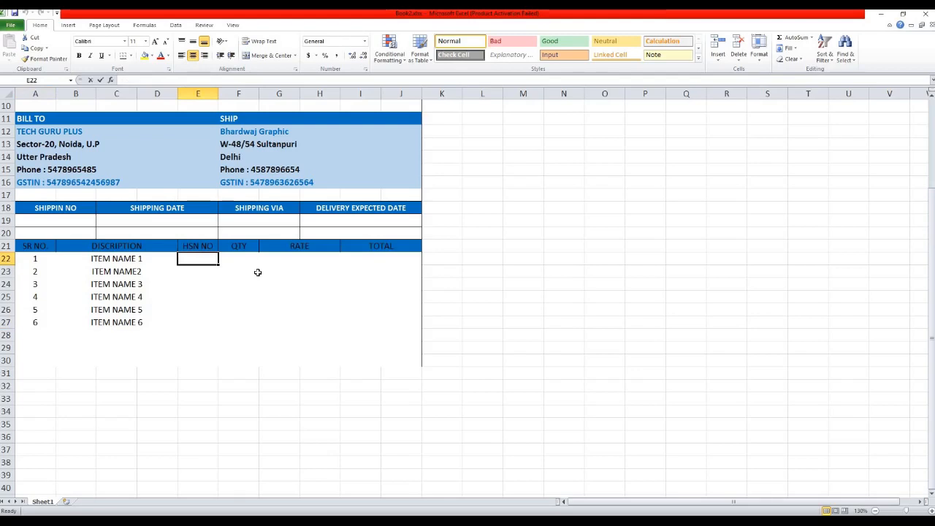
pyautogui.write('2516')
pyautogui.press('Return')
pyautogui.write('25')
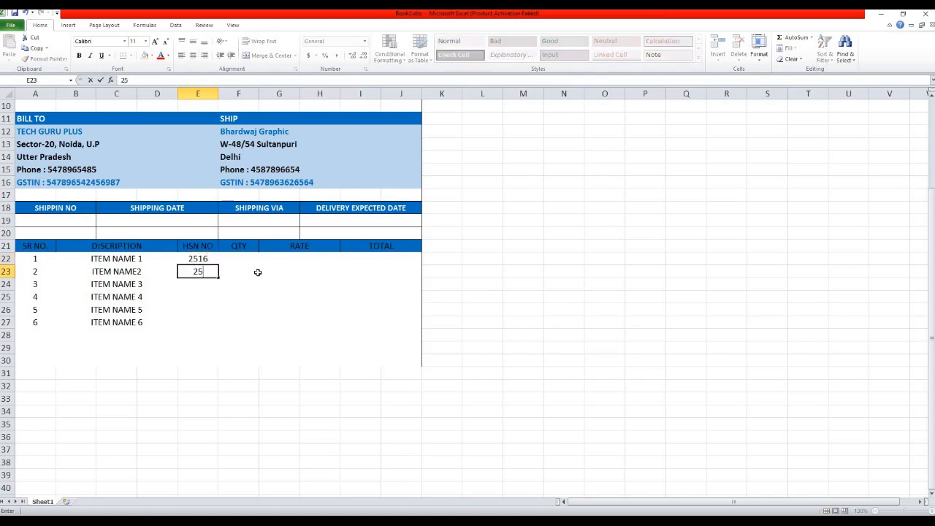
pyautogui.write('41')
pyautogui.press('Return')
pyautogui.write('4944')
pyautogui.press('Return')
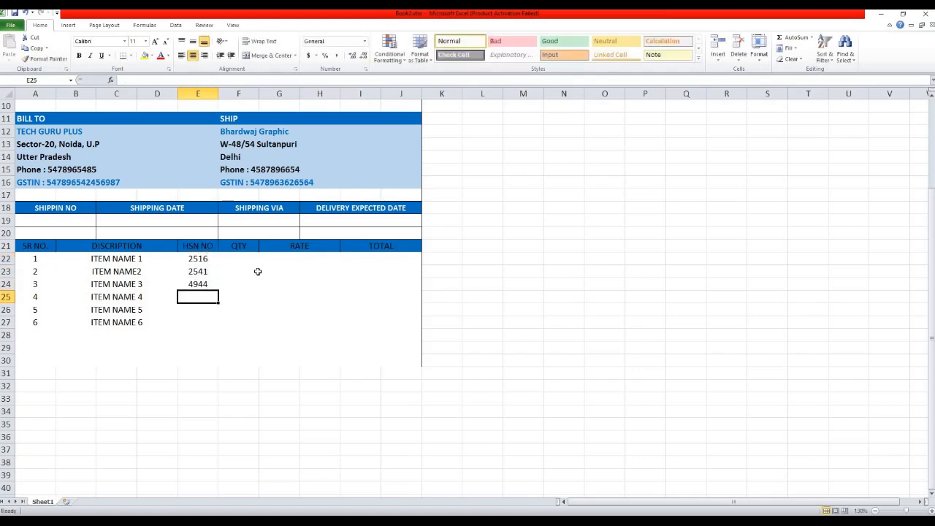
pyautogui.write('2546')
pyautogui.press('Return')
pyautogui.write('8151')
pyautogui.press('Return')
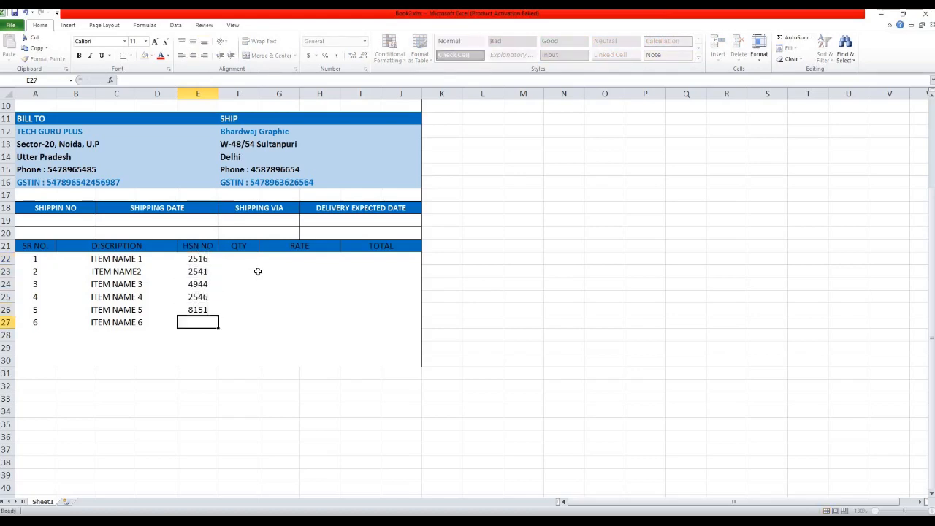
pyautogui.write('5478')
pyautogui.press('Return')
# Enter quantities 15, 16, 12, 54, 45 and 18, correcting the mistyped fourth value.
pyautogui.press('Up')
pyautogui.press('Up')
pyautogui.press('Up')
pyautogui.press('Up')
pyautogui.press('Up')
pyautogui.press('Right')
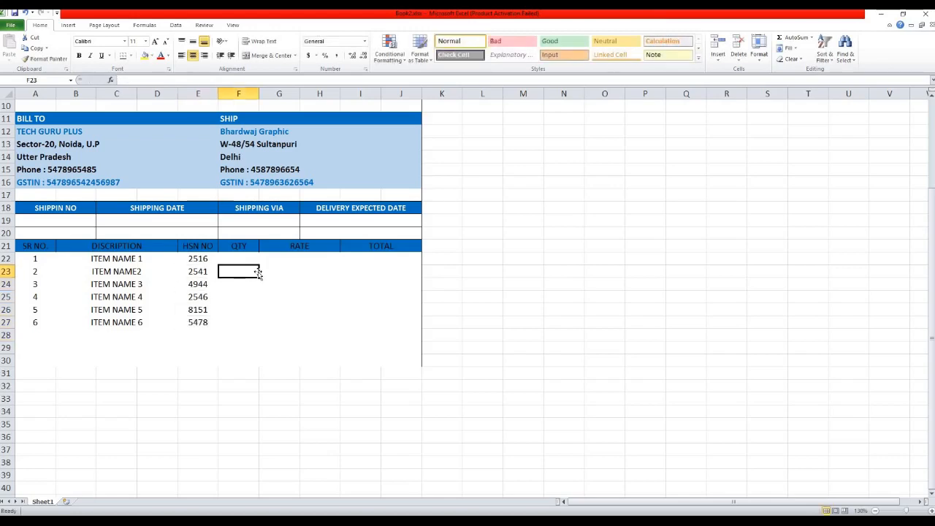
pyautogui.press('Up')
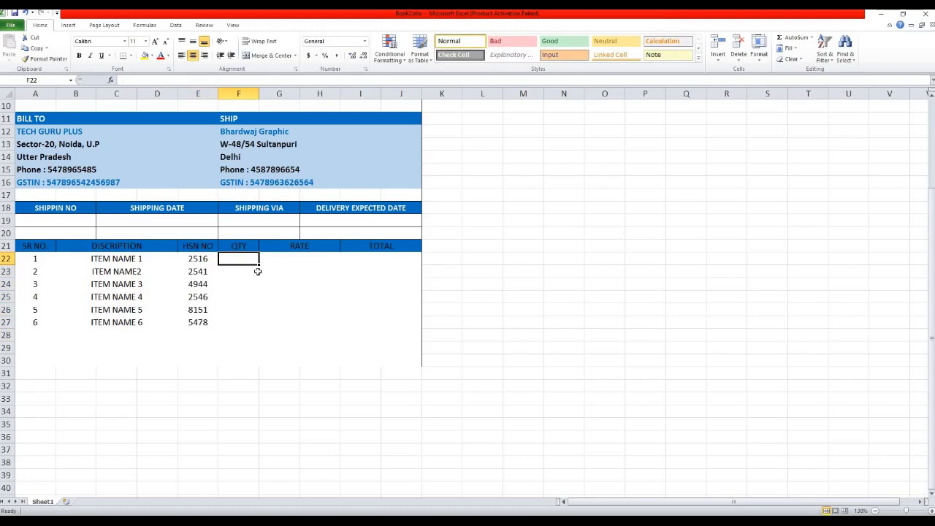
pyautogui.write('15')
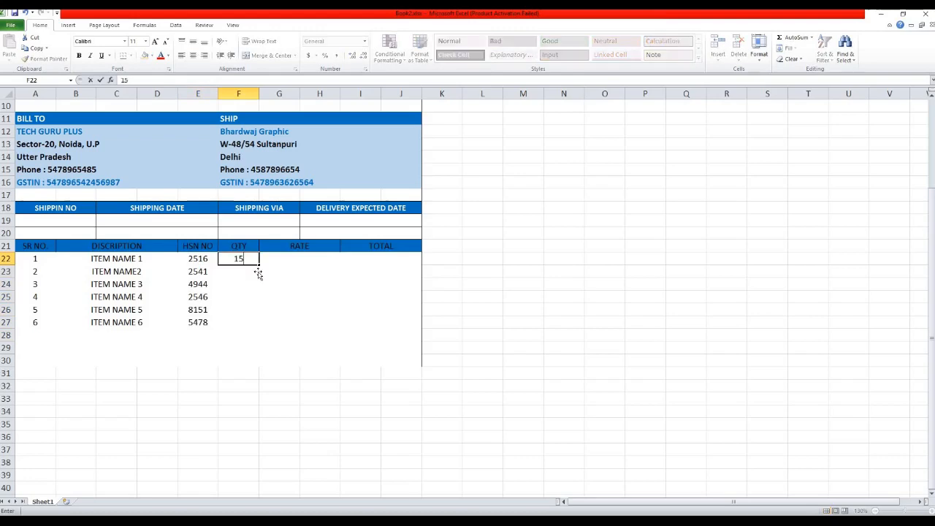
pyautogui.press('Return')
pyautogui.write('16')
pyautogui.press('Return')
pyautogui.write('12')
pyautogui.press('Return')
pyautogui.write('0.54')
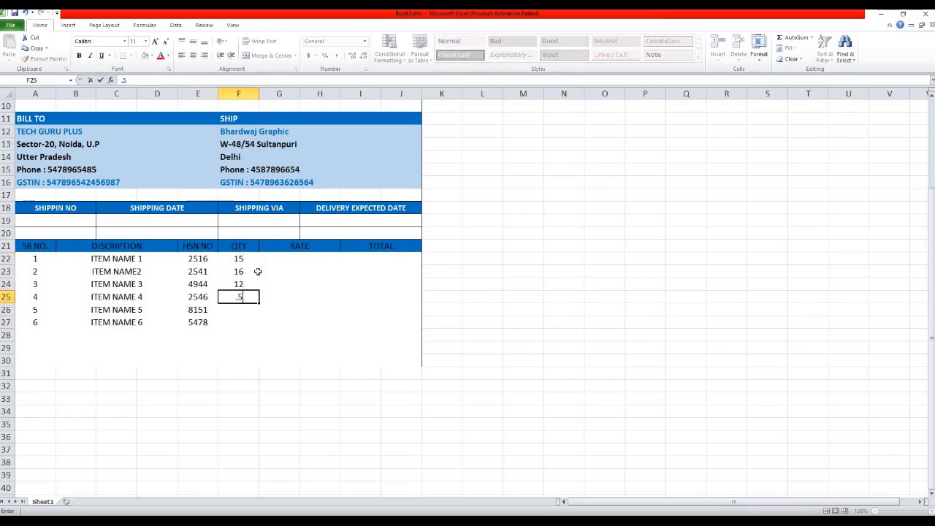
pyautogui.press('Return')
pyautogui.press('Up')
pyautogui.write('54')
pyautogui.press('Return')
pyautogui.write('45')
pyautogui.press('Return')
pyautogui.write('18')
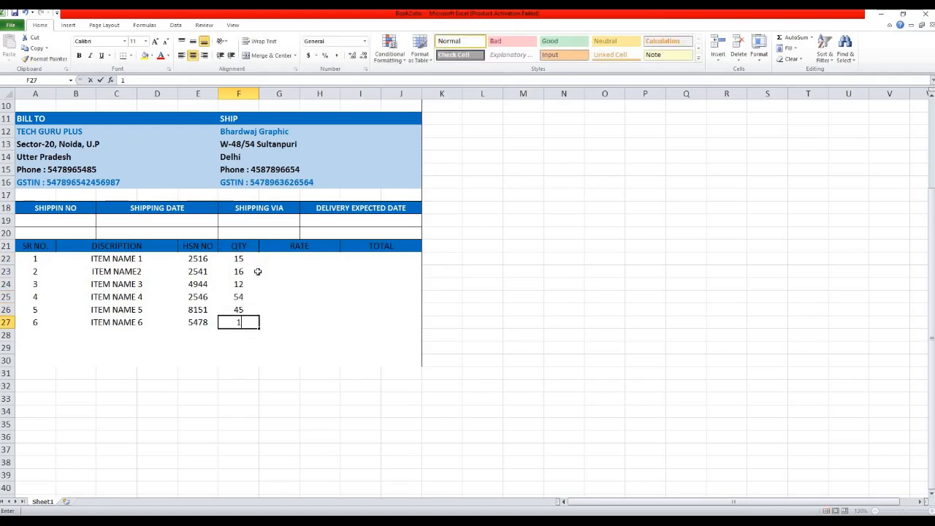
pyautogui.press('Return')
pyautogui.press('Up')
pyautogui.press('Up')
pyautogui.press('Up')
pyautogui.press('Up')
pyautogui.press('Up')
pyautogui.press('Up')
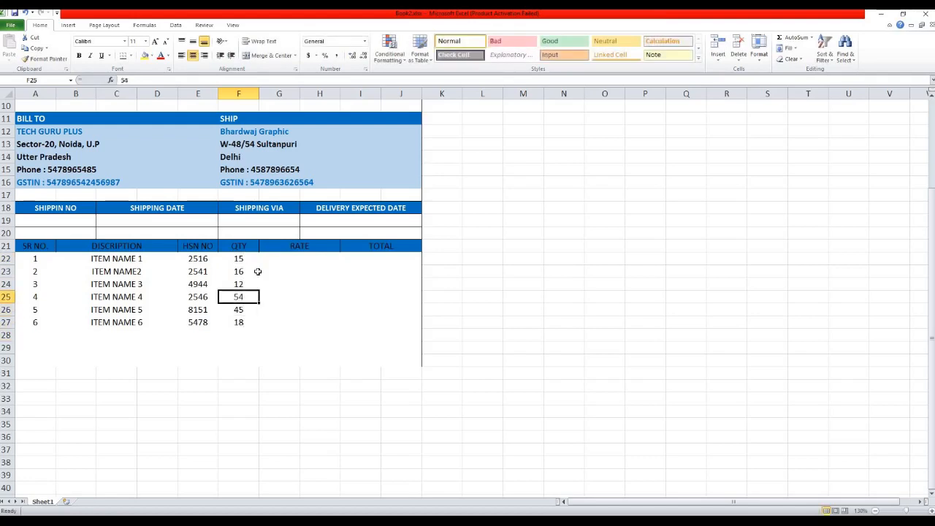
pyautogui.press('Right')
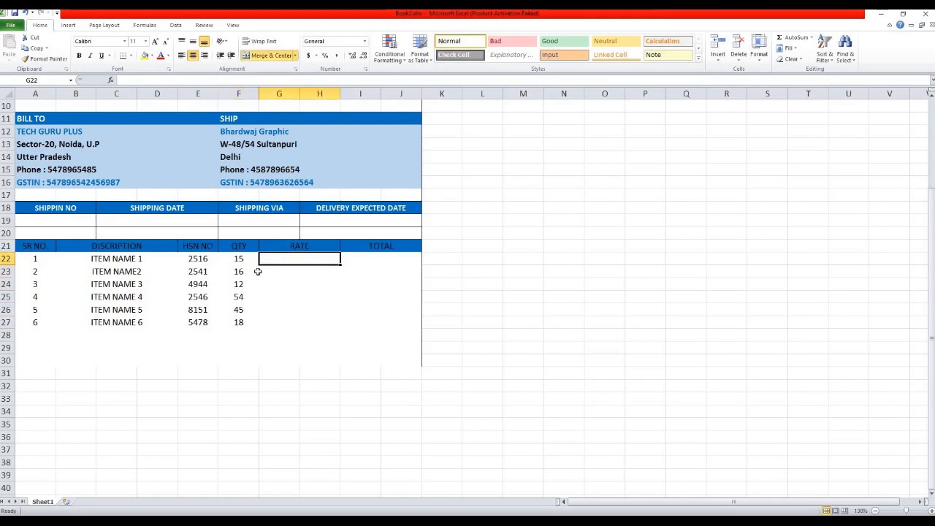
# Enter rates 125, 158, 164, 157, 150 and 168 in G22:G27.
pyautogui.click(198, 260)
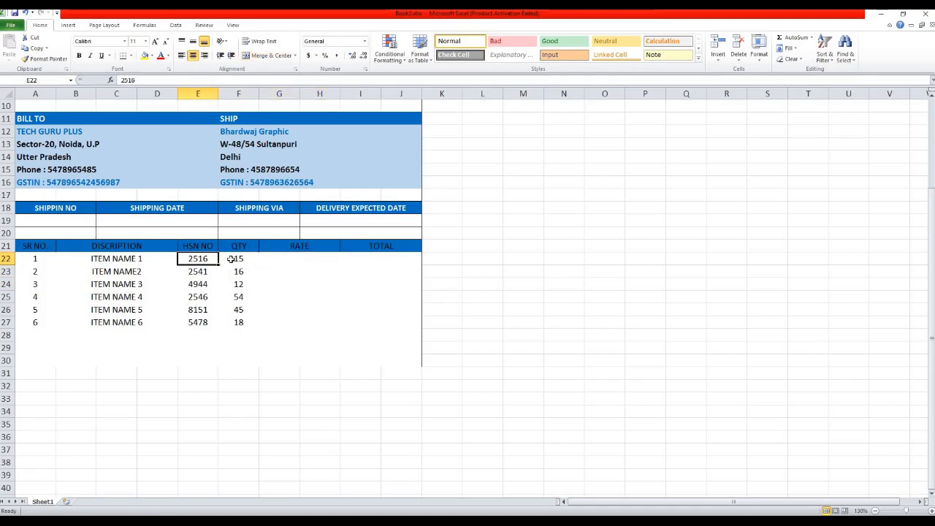
pyautogui.click(290, 260)
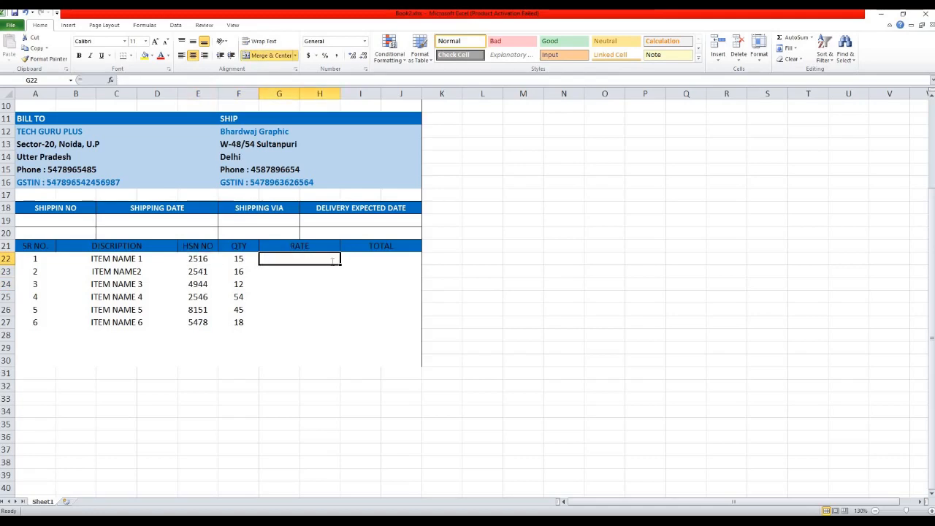
pyautogui.write('125')
pyautogui.press('Return')
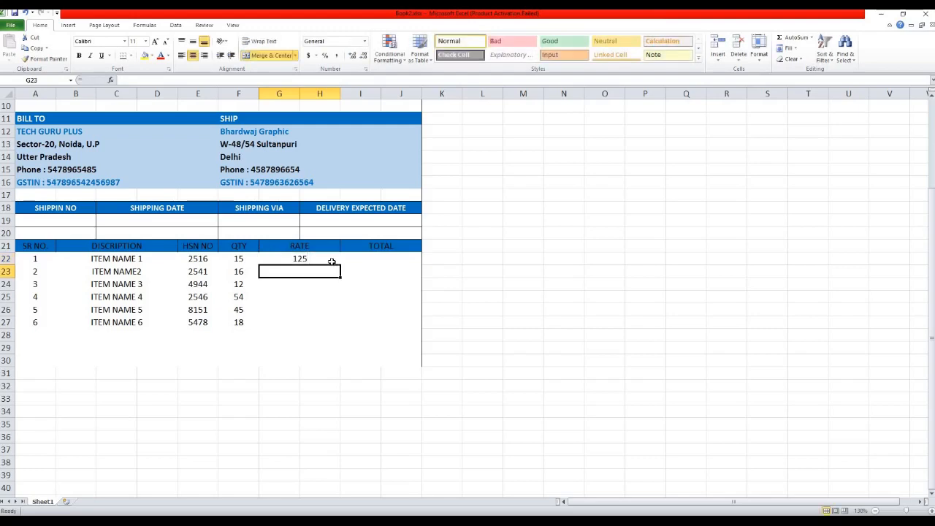
pyautogui.write('158')
pyautogui.press('Return')
pyautogui.write('164')
pyautogui.press('Return')
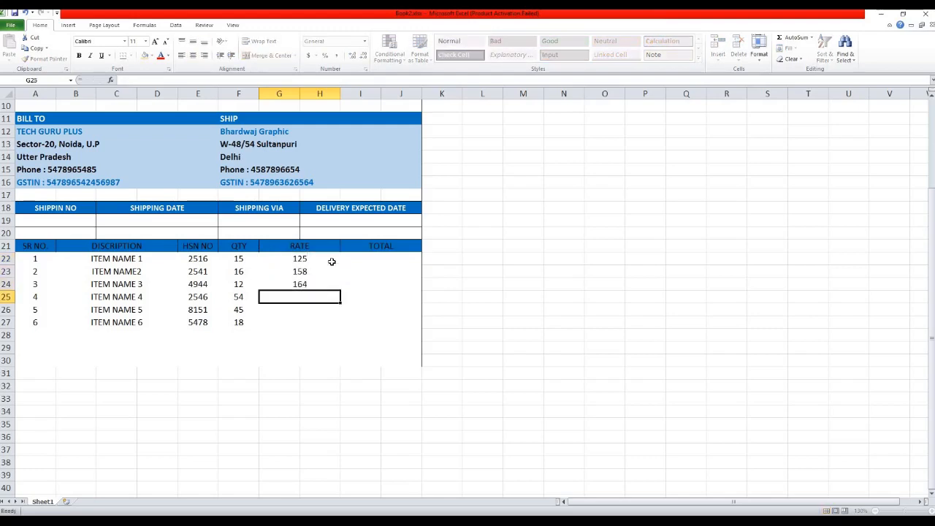
pyautogui.write('157')
pyautogui.press('Return')
pyautogui.write('15')
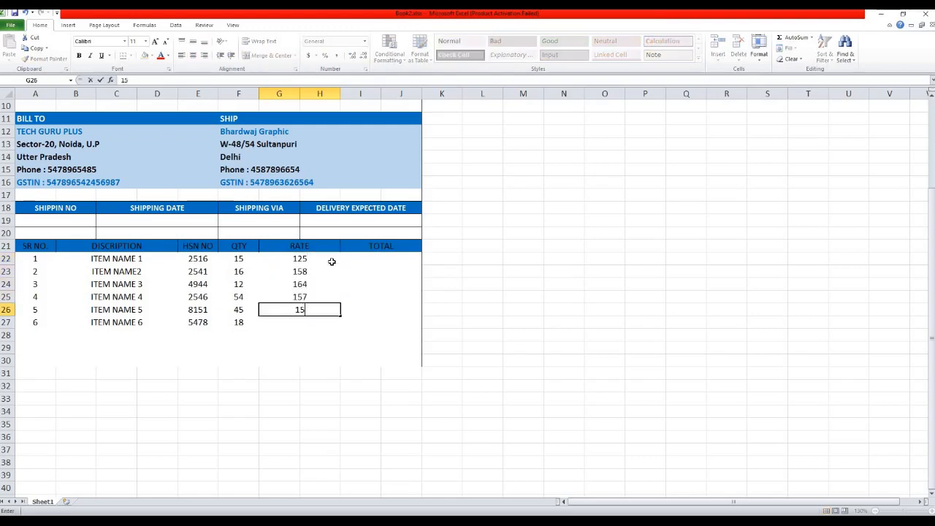
pyautogui.write('0')
pyautogui.press('Return')
pyautogui.write('168')
pyautogui.press('Return')
# Select the six rate cells G22:G27.
pyautogui.press('Up')
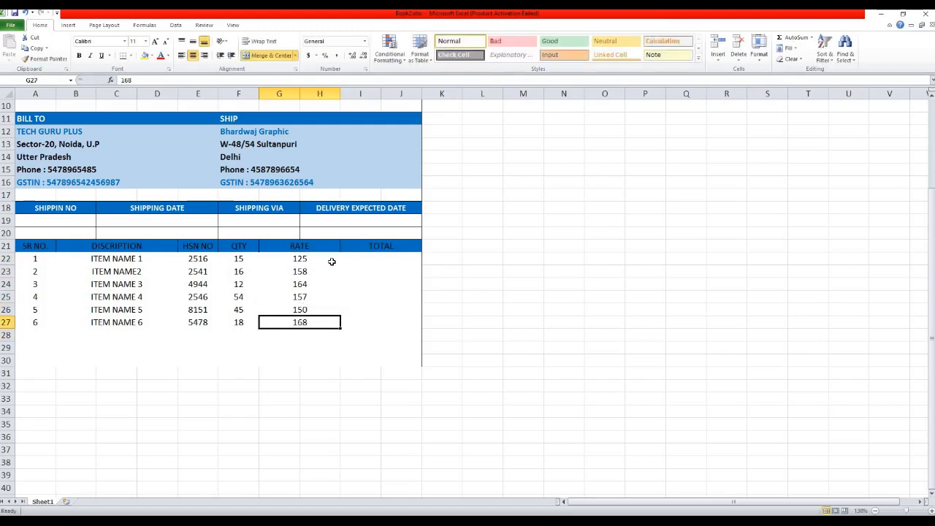
pyautogui.press('Up')
pyautogui.press('Up')
pyautogui.press('Up')
pyautogui.press('Up')
pyautogui.press('Up')
pyautogui.hotkey('shift', 'Down')
pyautogui.hotkey('shift', 'Down')
pyautogui.hotkey('shift', 'Down')
pyautogui.hotkey('shift', 'Down')
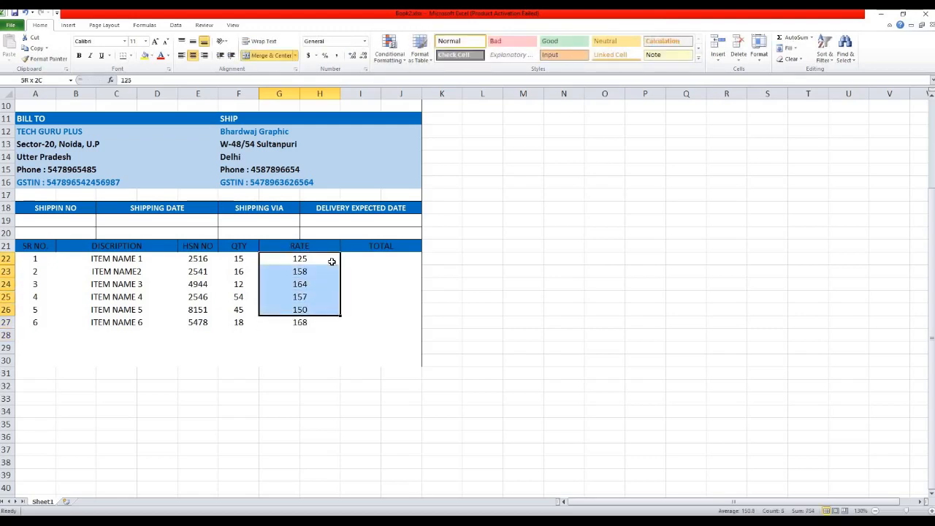
pyautogui.hotkey('shift', 'Down')
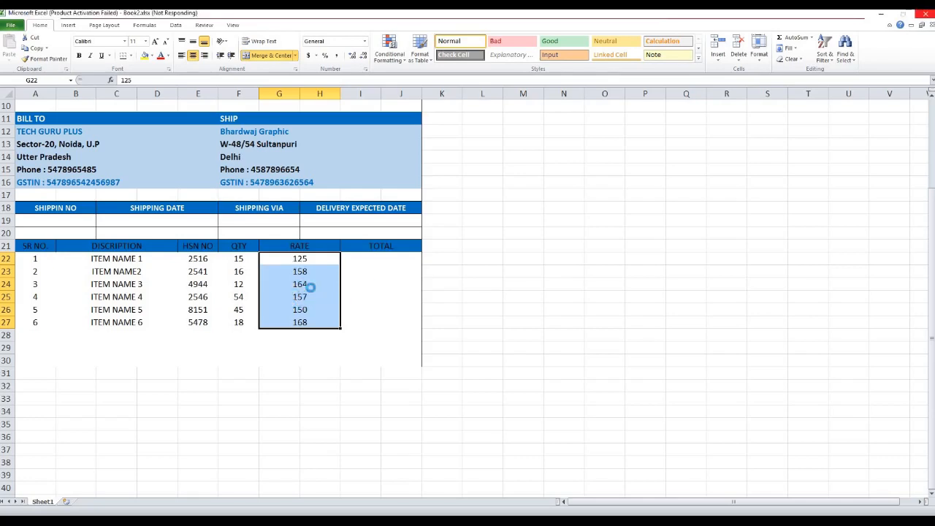
# Switch the rate cells G22:G27 to the Currency number format and start choosing a currency symbol.
pyautogui.hotkey('ctrl', '1')
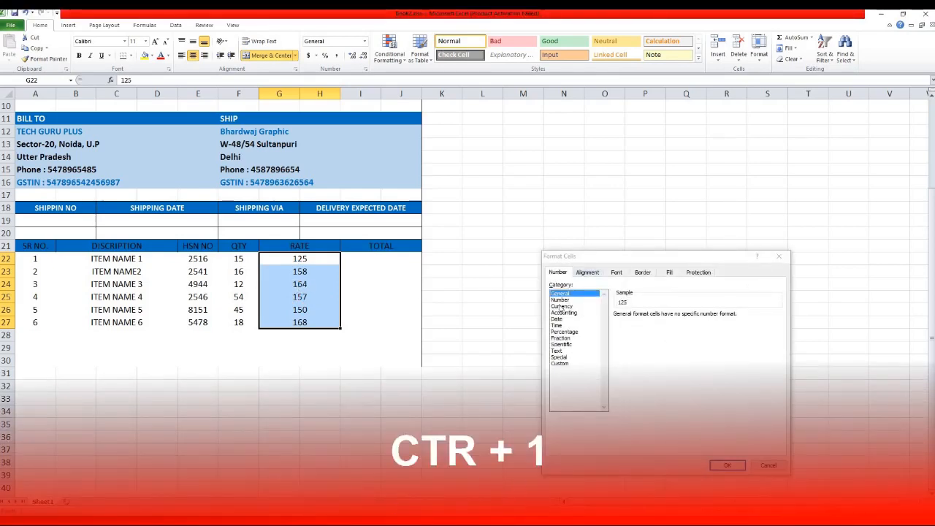
pyautogui.click(569, 308)
pyautogui.moveTo(627, 258); pyautogui.dragTo(550, 195)
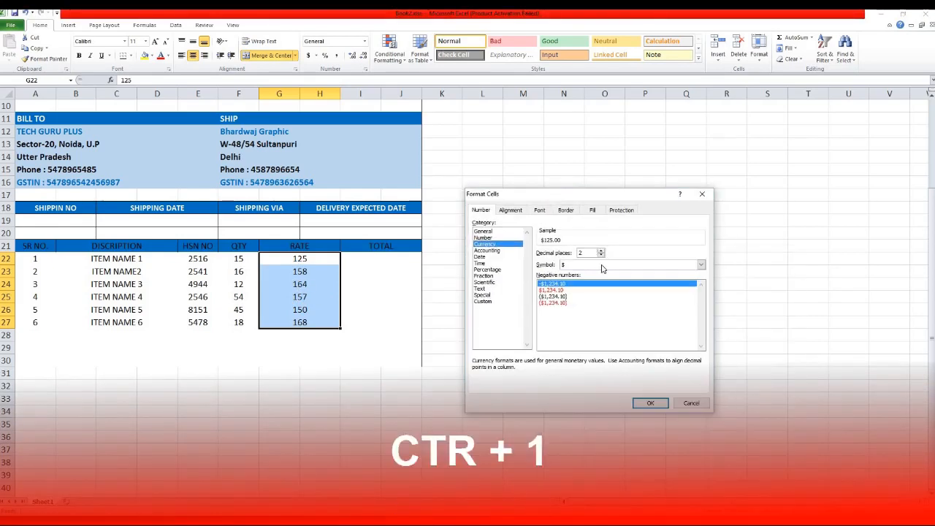
pyautogui.click(603, 267)
pyautogui.press('Down')
pyautogui.press('Down')
pyautogui.press('Down')
pyautogui.press('Down')
pyautogui.press('Down')
pyautogui.press('Down')
pyautogui.press('Down')
pyautogui.press('Down')
pyautogui.press('Down')
pyautogui.press('Down')
pyautogui.press('Down')
pyautogui.press('Down')
pyautogui.press('Down')
pyautogui.press('Down')
pyautogui.press('Down')
pyautogui.press('Down')
pyautogui.press('Down')
pyautogui.press('Down')
pyautogui.press('Down')
pyautogui.press('Down')
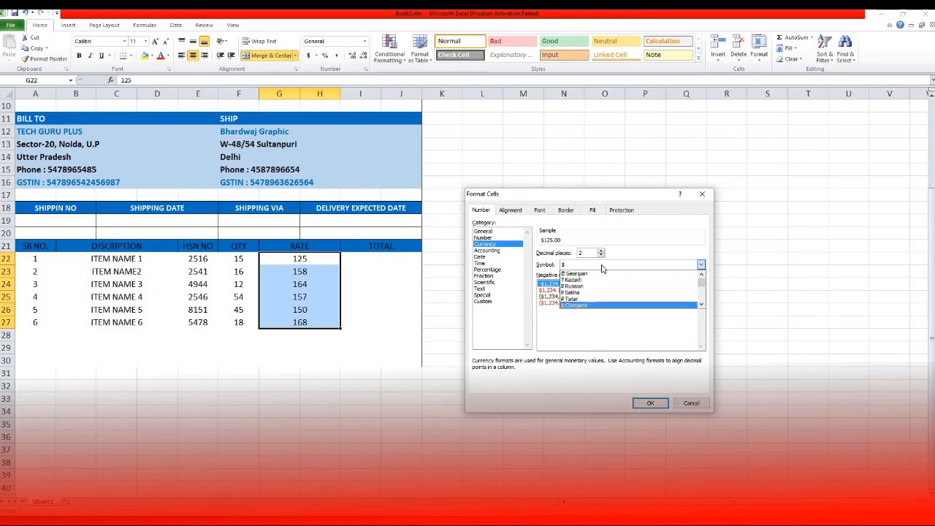
pyautogui.press('Down')
pyautogui.press('Down')
pyautogui.press('Down')
pyautogui.press('Down')
pyautogui.press('Down')
pyautogui.press('Down')
pyautogui.press('Down')
pyautogui.press('Down')
pyautogui.press('Down')
pyautogui.press('Down')
pyautogui.press('Down')
pyautogui.press('Down')
pyautogui.press('Down')
pyautogui.press('Down')
pyautogui.press('Down')
pyautogui.press('Down')
pyautogui.press('Down')
pyautogui.press('Down')
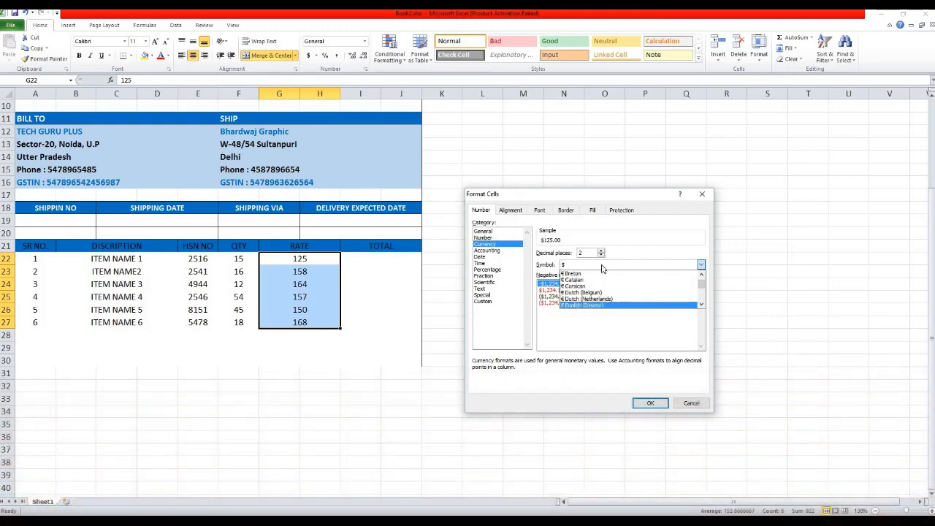
pyautogui.press('Down')
pyautogui.press('Down')
pyautogui.press('Down')
pyautogui.press('Down')
pyautogui.press('Down')
pyautogui.press('Down')
pyautogui.press('Down')
pyautogui.press('Down')
pyautogui.press('Down')
pyautogui.press('Down')
pyautogui.press('Down')
pyautogui.press('Down')
pyautogui.press('Down')
pyautogui.press('Down')
pyautogui.press('Down')
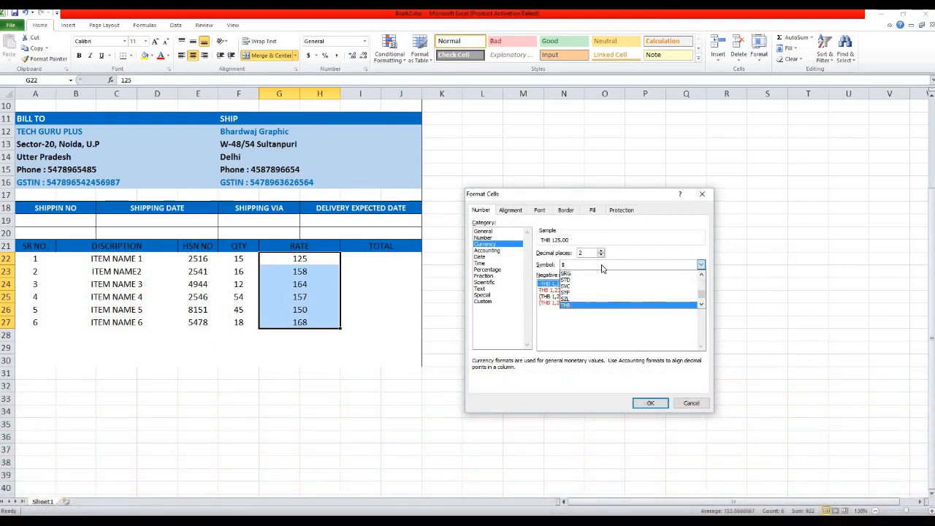
pyautogui.press('Up')
pyautogui.press('Up')
pyautogui.press('Up')
pyautogui.press('Up')
pyautogui.press('Up')
pyautogui.press('Up')
pyautogui.press('Up')
pyautogui.press('Up')
pyautogui.press('Up')
pyautogui.press('Up')
pyautogui.press('Up')
pyautogui.press('Up')
pyautogui.press('Up')
pyautogui.press('Up')
pyautogui.press('Up')
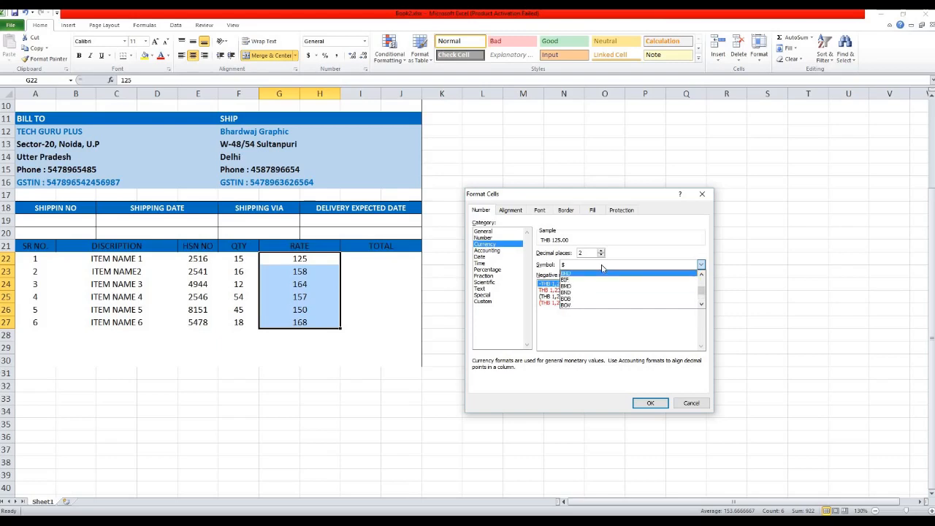
pyautogui.press('Up')
pyautogui.press('Up')
pyautogui.press('Up')
pyautogui.press('Up')
pyautogui.press('Up')
pyautogui.press('Up')
pyautogui.press('Up')
pyautogui.press('Up')
pyautogui.press('Up')
pyautogui.press('Up')
pyautogui.press('Up')
pyautogui.press('Up')
pyautogui.press('Up')
pyautogui.press('Up')
pyautogui.press('Up')
pyautogui.press('Up')
pyautogui.press('Up')
pyautogui.press('Up')
pyautogui.press('Up')
pyautogui.press('Up')
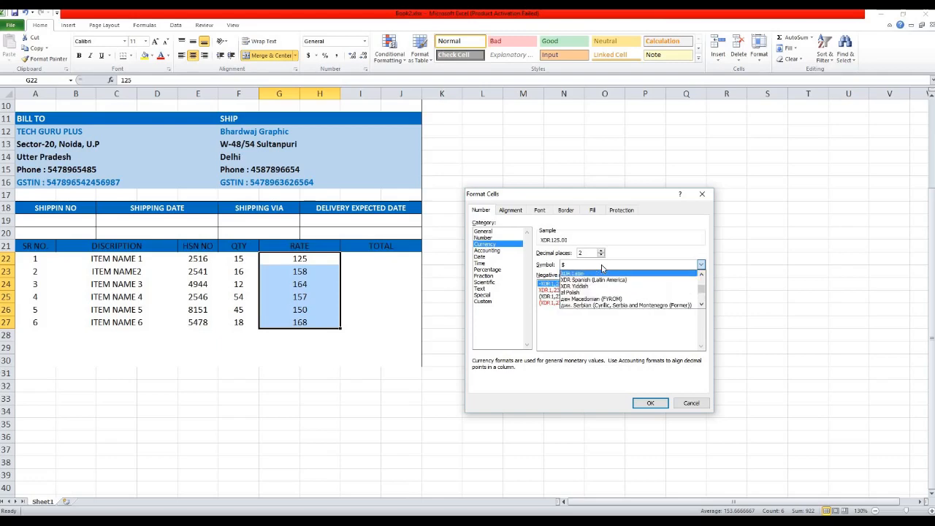
pyautogui.press('Up')
pyautogui.press('Up')
pyautogui.press('Up')
pyautogui.press('Up')
pyautogui.press('Up')
pyautogui.press('Up')
pyautogui.press('Up')
pyautogui.press('Up')
pyautogui.press('Up')
pyautogui.press('Up')
pyautogui.press('Up')
pyautogui.press('Up')
pyautogui.press('Up')
pyautogui.press('Up')
pyautogui.press('Up')
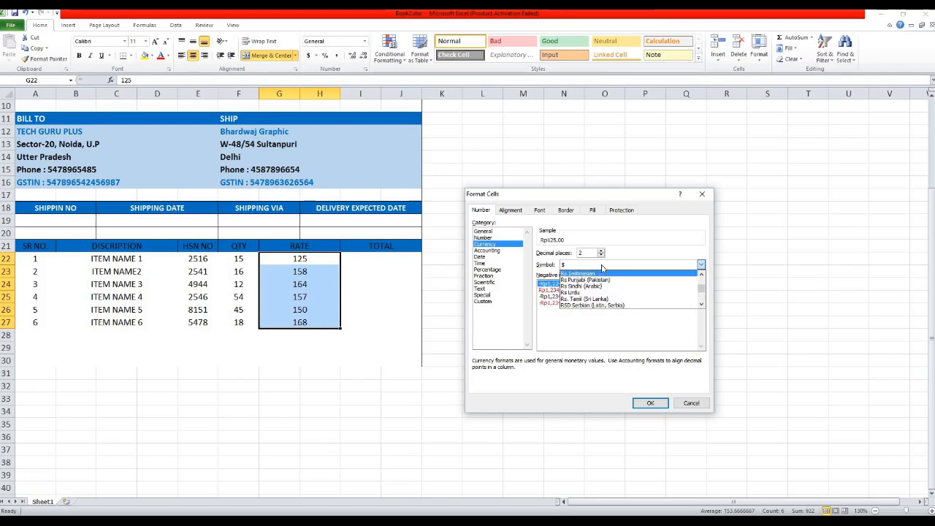
pyautogui.write('in')
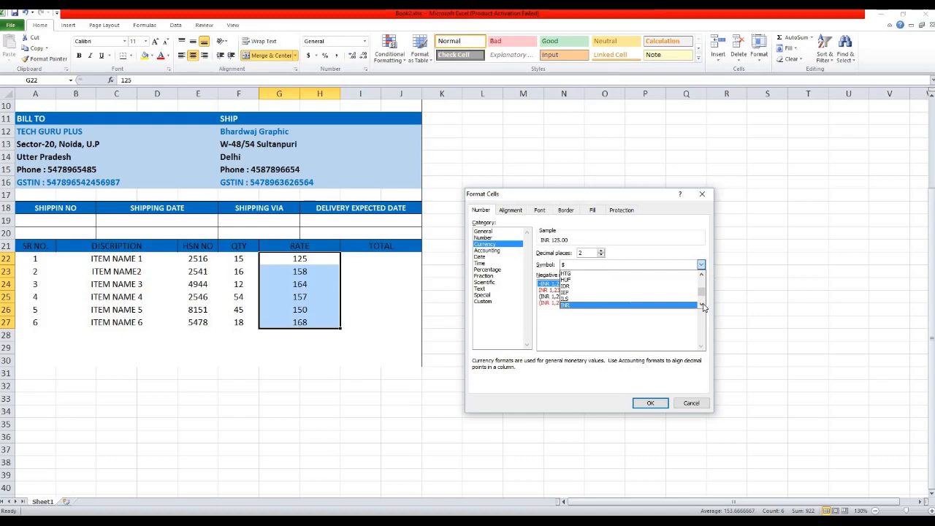
pyautogui.scroll(-1, 704, 307)
pyautogui.moveTo(703, 293); pyautogui.dragTo(708, 287)
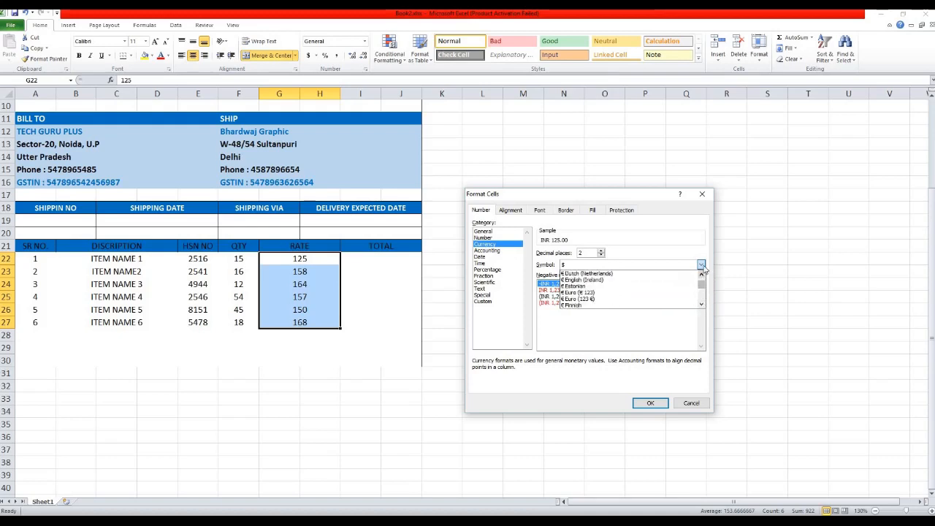
pyautogui.click(703, 266)
# Set INR as the currency symbol with two decimals, showing INR 125.00 through INR 168.00.
pyautogui.click(702, 266)
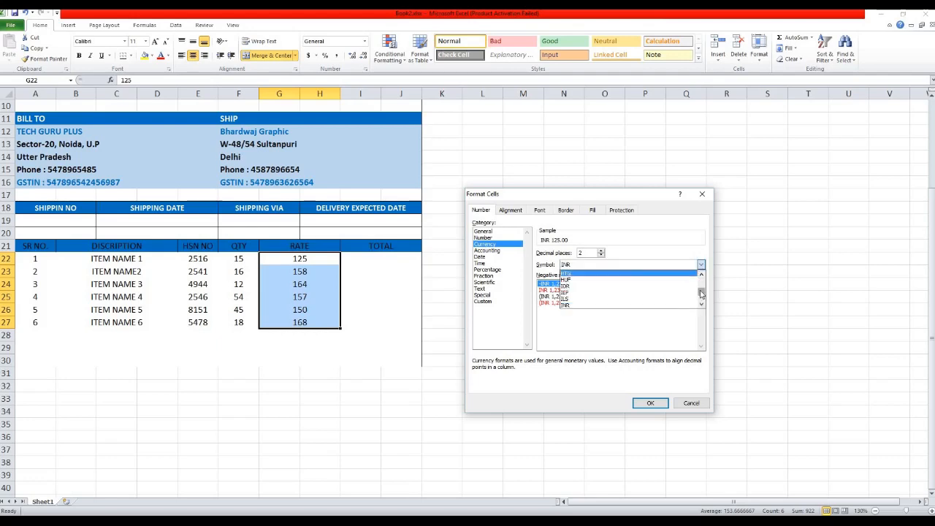
pyautogui.moveTo(702, 296); pyautogui.dragTo(704, 288)
pyautogui.click(589, 287)
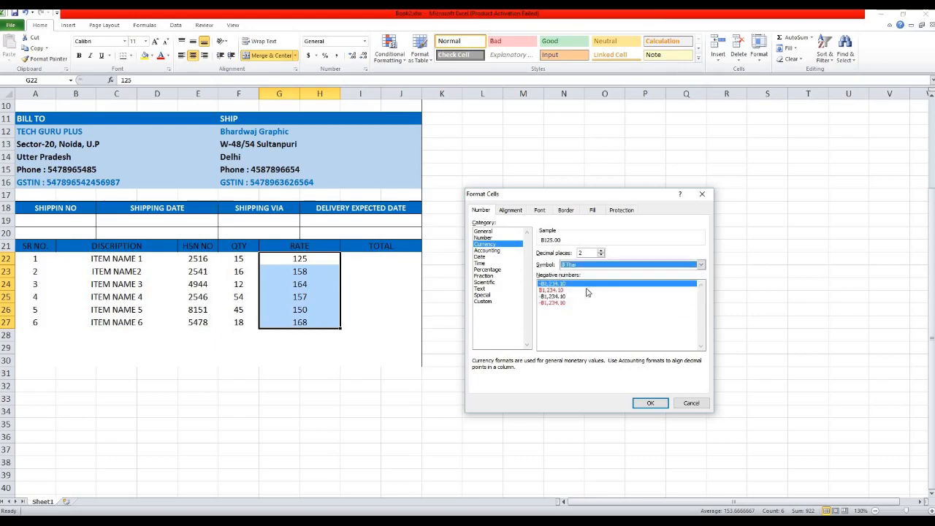
pyautogui.click(595, 266)
pyautogui.press('Up')
pyautogui.press('Up')
pyautogui.press('Up')
pyautogui.press('Up')
pyautogui.press('Up')
pyautogui.press('Up')
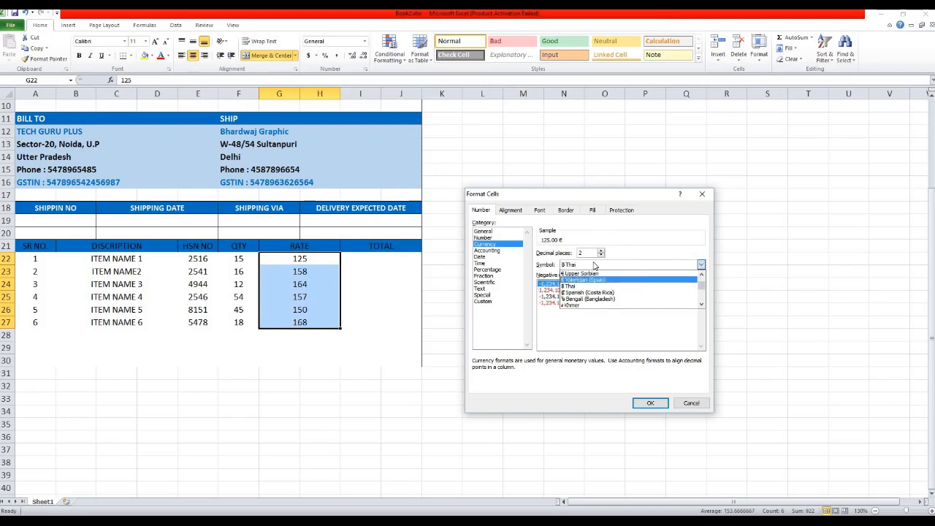
pyautogui.press('Up')
pyautogui.press('Up')
pyautogui.press('Up')
pyautogui.press('Up')
pyautogui.press('Up')
pyautogui.press('Up')
pyautogui.press('Up')
pyautogui.press('Up')
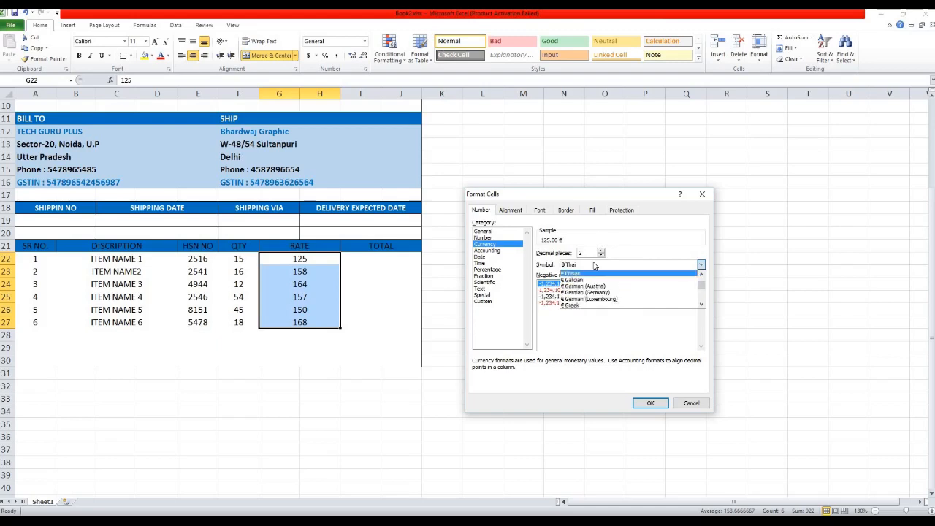
pyautogui.press('Up')
pyautogui.press('Up')
pyautogui.press('Up')
pyautogui.press('Up')
pyautogui.press('Up')
pyautogui.press('Up')
pyautogui.press('Up')
pyautogui.press('Up')
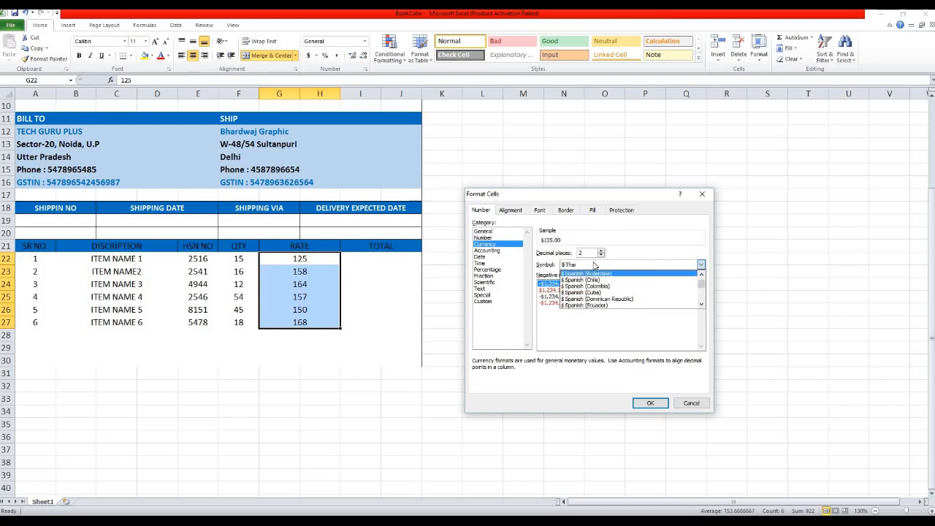
pyautogui.press('Up')
pyautogui.press('Up')
pyautogui.press('Up')
pyautogui.press('Up')
pyautogui.press('Up')
pyautogui.press('Up')
pyautogui.press('Up')
pyautogui.press('Up')
pyautogui.press('Up')
pyautogui.press('Up')
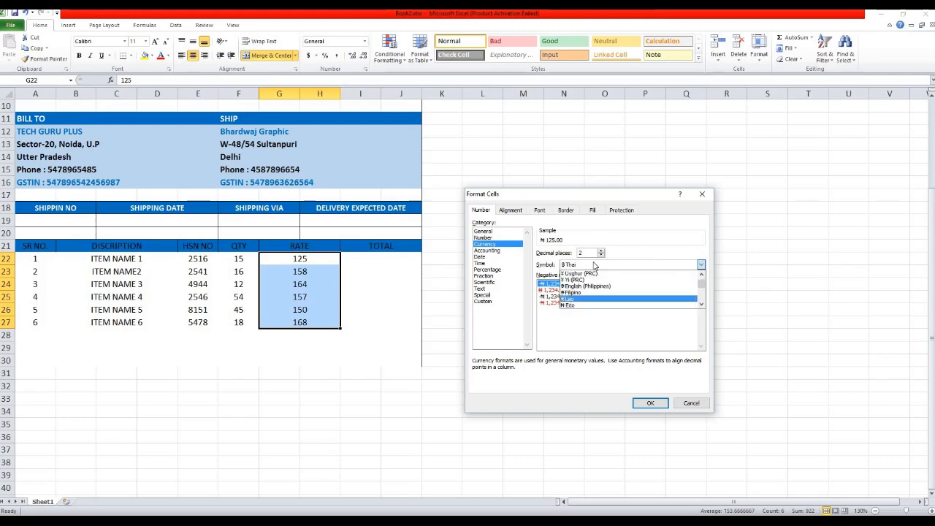
pyautogui.press('Up')
pyautogui.press('Up')
pyautogui.press('Up')
pyautogui.press('Up')
pyautogui.press('Up')
pyautogui.press('Up')
pyautogui.press('Up')
pyautogui.press('Up')
pyautogui.press('Up')
pyautogui.press('Up')
pyautogui.press('Up')
pyautogui.press('Up')
pyautogui.press('Up')
pyautogui.press('Up')
pyautogui.press('Up')
pyautogui.press('Up')
pyautogui.press('Up')
pyautogui.press('Up')
pyautogui.press('Up')
pyautogui.press('Up')
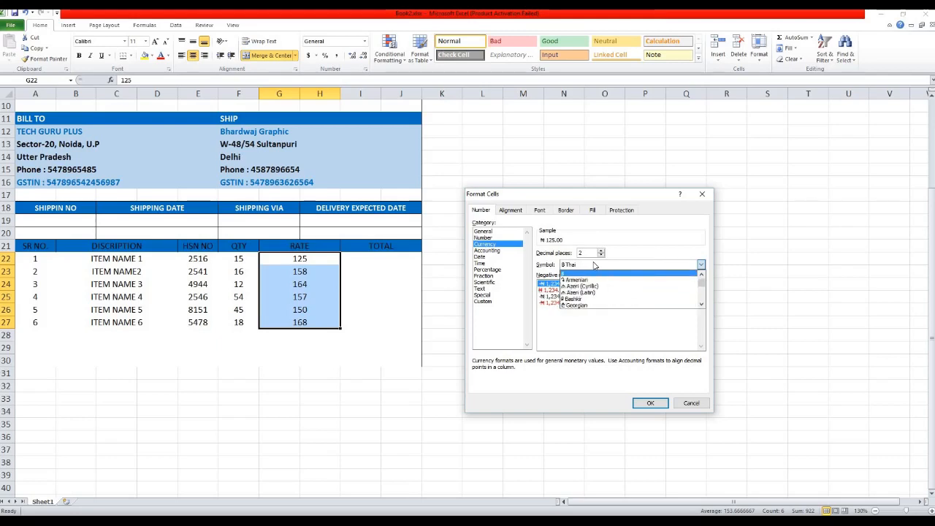
pyautogui.press('Down')
pyautogui.press('Down')
pyautogui.press('Down')
pyautogui.press('Down')
pyautogui.press('Down')
pyautogui.press('Down')
pyautogui.press('Down')
pyautogui.press('Down')
pyautogui.press('Down')
pyautogui.press('Down')
pyautogui.press('Down')
pyautogui.press('Down')
pyautogui.press('Down')
pyautogui.press('Down')
pyautogui.press('Down')
pyautogui.press('Down')
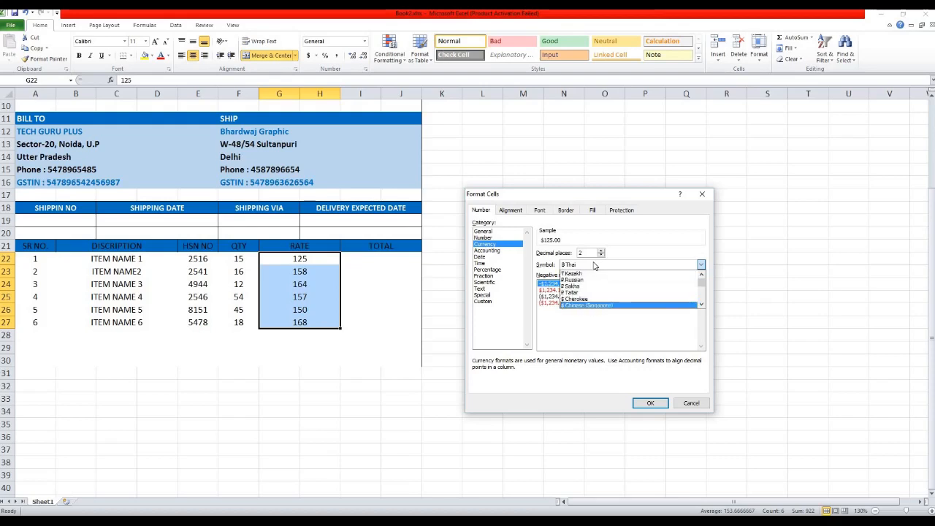
pyautogui.press('Down')
pyautogui.press('Down')
pyautogui.press('Down')
pyautogui.press('Down')
pyautogui.press('Down')
pyautogui.press('Down')
pyautogui.press('Down')
pyautogui.press('Down')
pyautogui.press('Down')
pyautogui.press('Down')
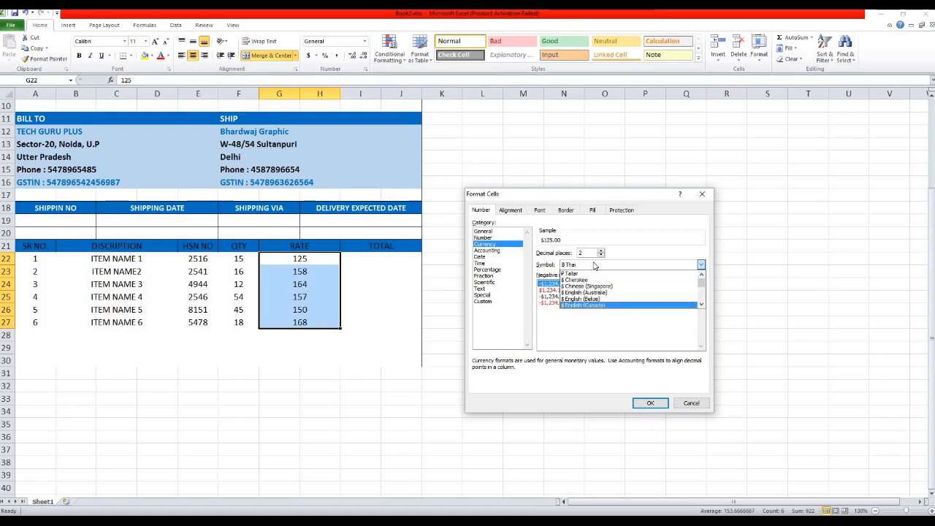
pyautogui.press('Down')
pyautogui.press('Down')
pyautogui.press('Down')
pyautogui.press('Down')
pyautogui.press('Down')
pyautogui.press('Down')
pyautogui.press('Down')
pyautogui.press('Down')
pyautogui.press('Down')
pyautogui.press('Down')
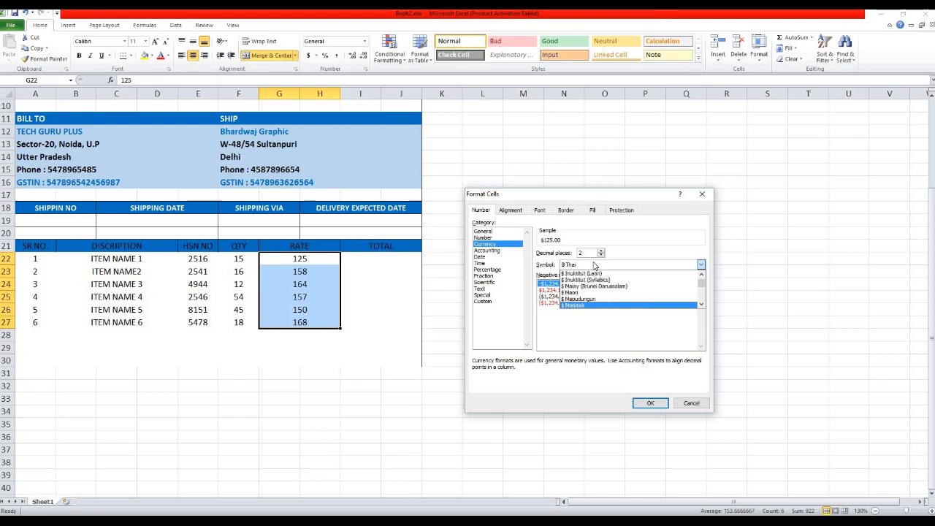
pyautogui.write('INR')
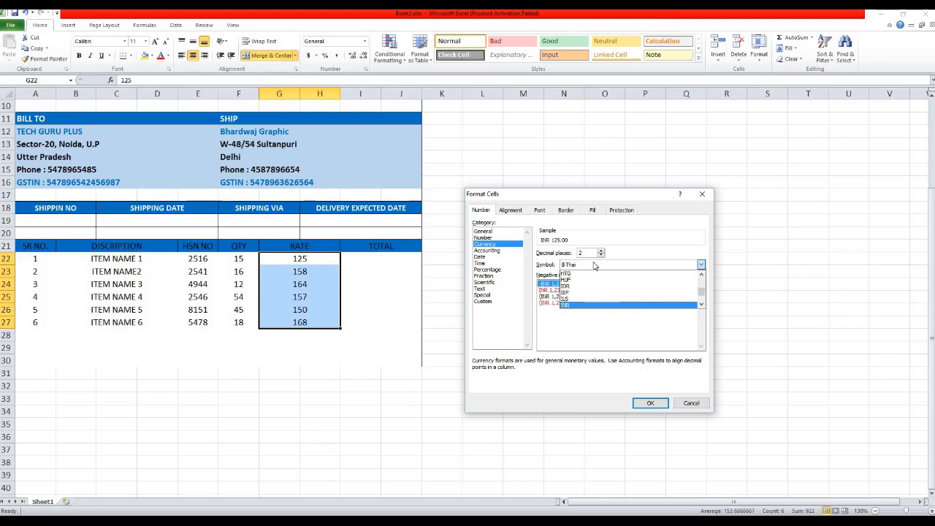
pyautogui.press('Return')
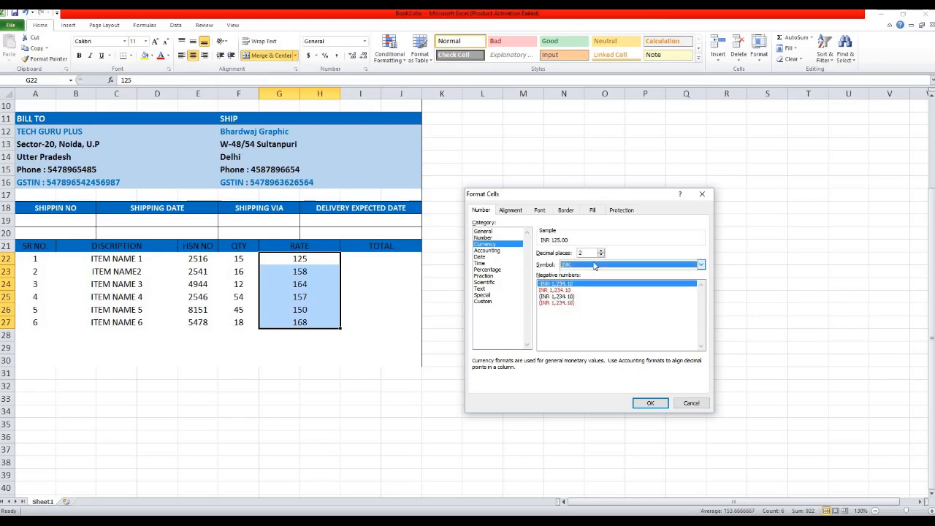
pyautogui.click(650, 403)
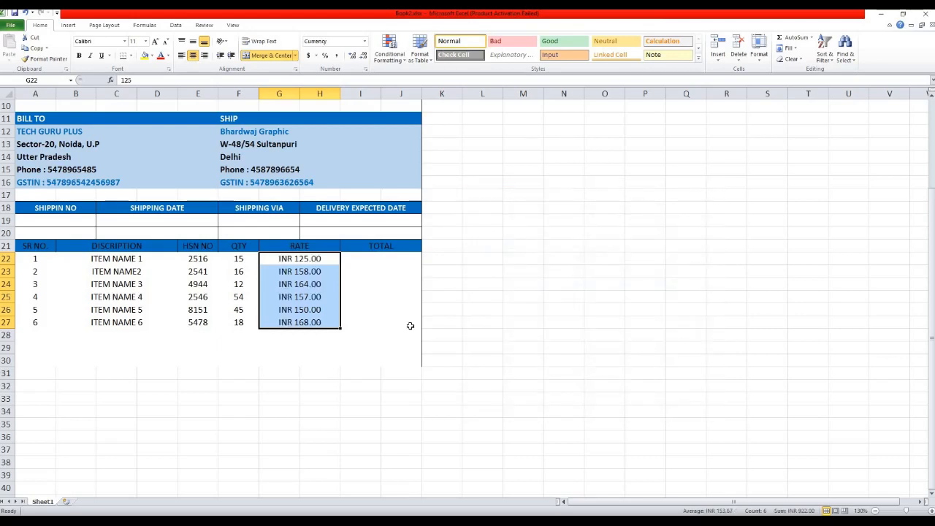
# Enter =F22*G22 in I22 and fill it down to I27, giving INR 1,875.00 to INR 3,024.00.
pyautogui.click(373, 260)
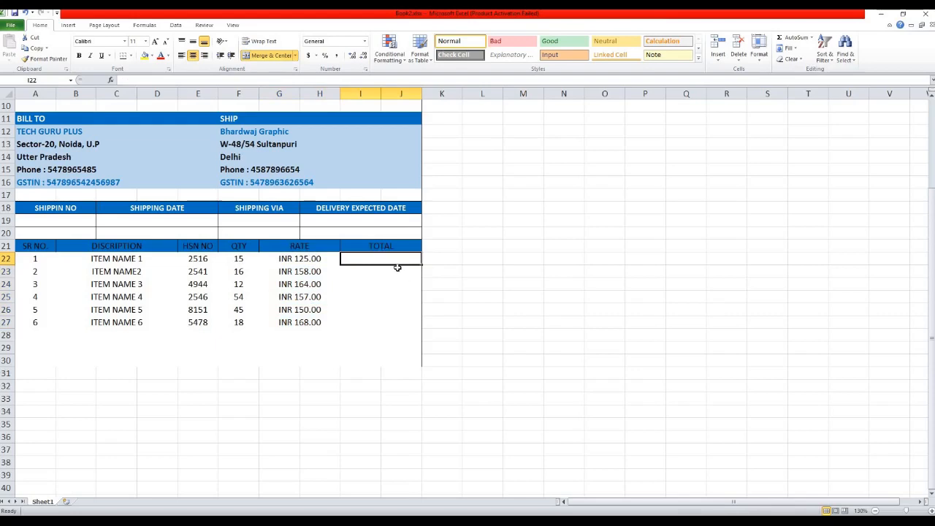
pyautogui.write('=')
pyautogui.click(238, 259)
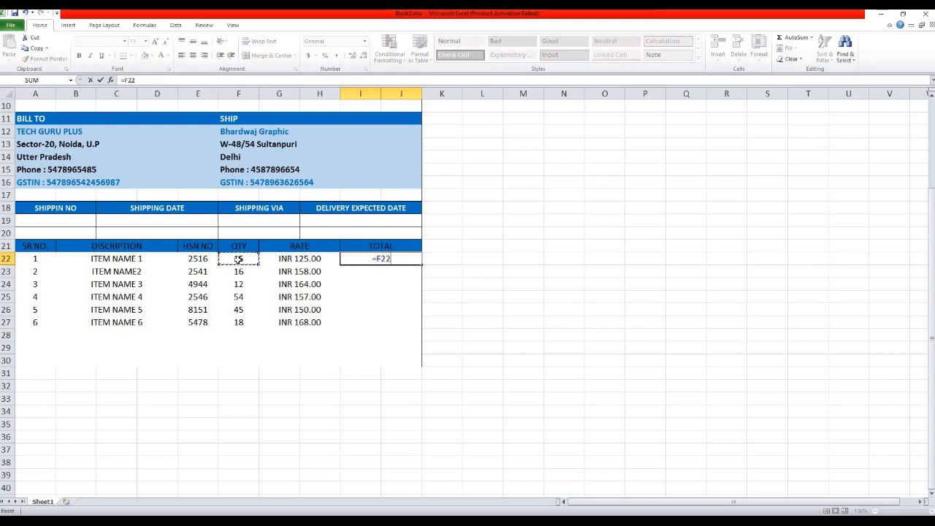
pyautogui.write('*')
pyautogui.click(288, 257)
pyautogui.press('Return')
pyautogui.click(400, 259)
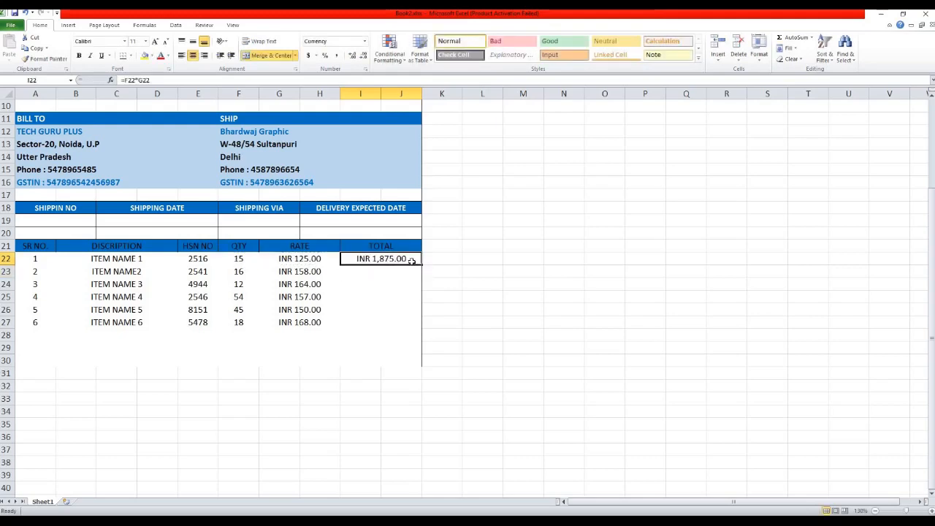
pyautogui.moveTo(421, 265); pyautogui.dragTo(420, 328)
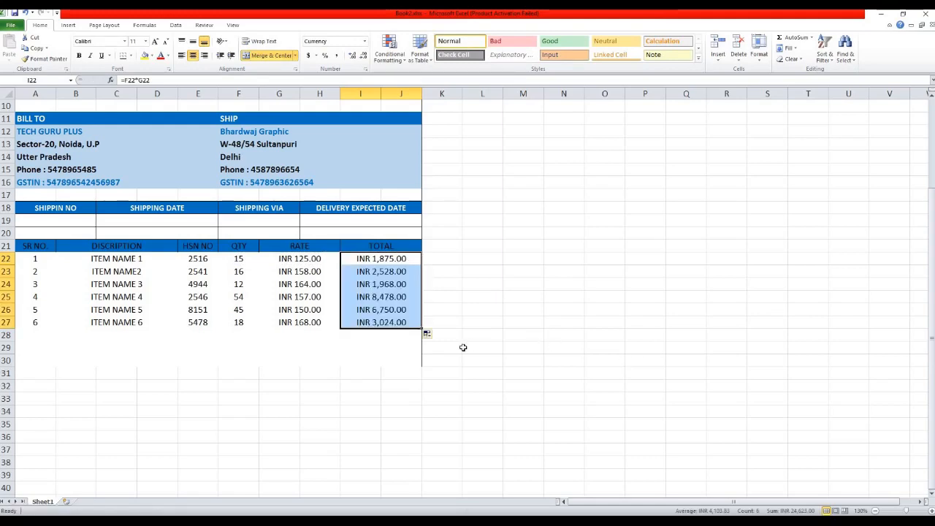
pyautogui.scroll(-2, 448, 324)
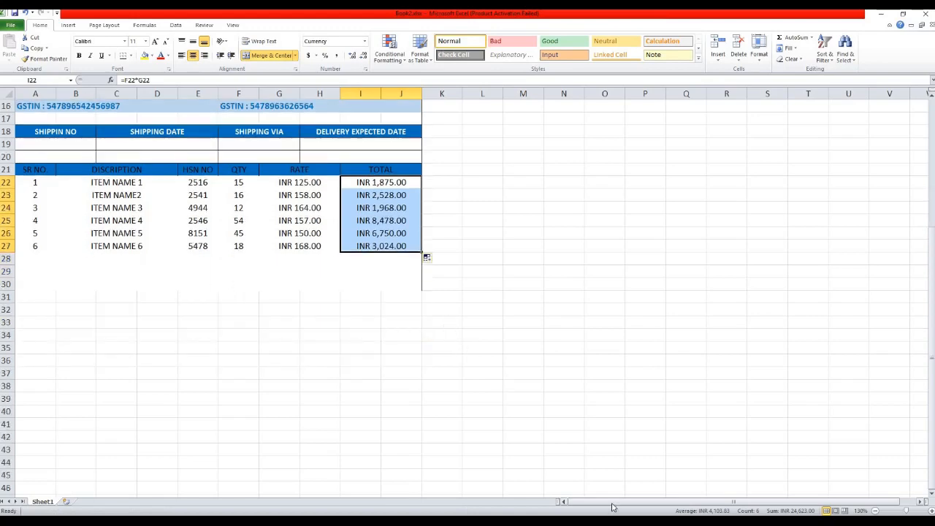
pyautogui.hotkey('ctrl', 's')
pyautogui.hotkey('ctrl', 'p')
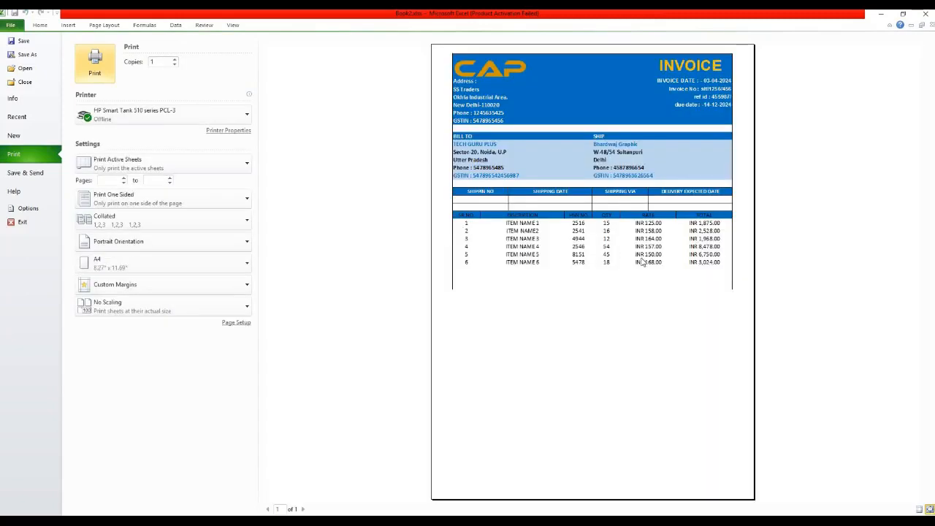
pyautogui.press('Escape')
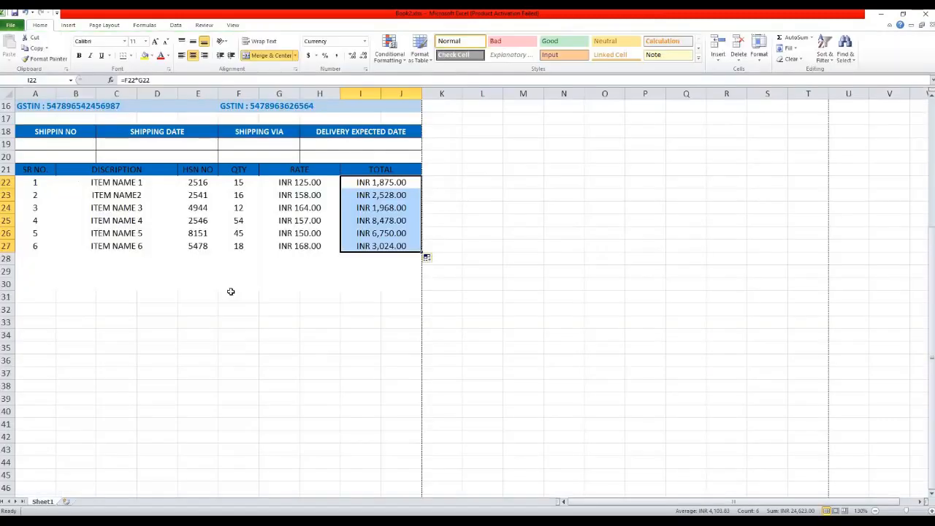
pyautogui.click(357, 261)
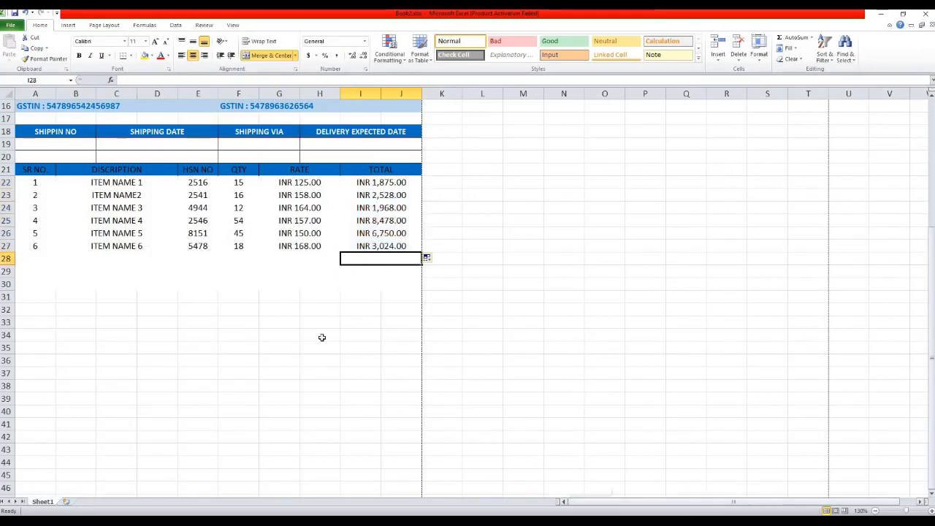
pyautogui.scroll(5, 82, 207)
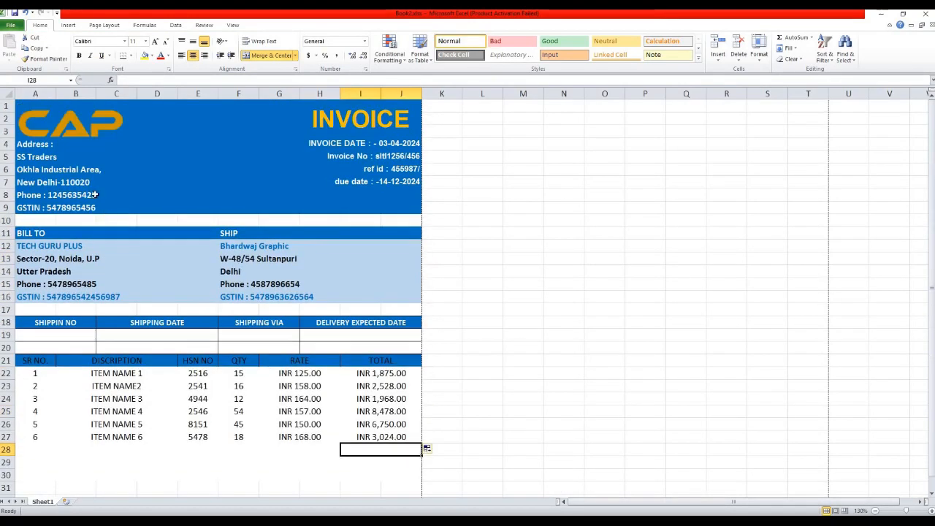
pyautogui.click(22, 91)
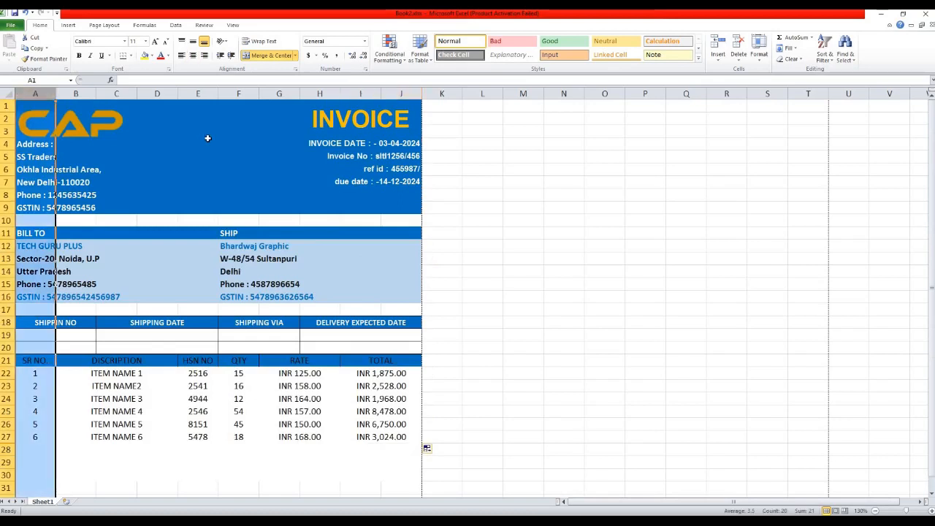
pyautogui.hotkey('ctrl', 'shift', '+')
pyautogui.click(533, 358)
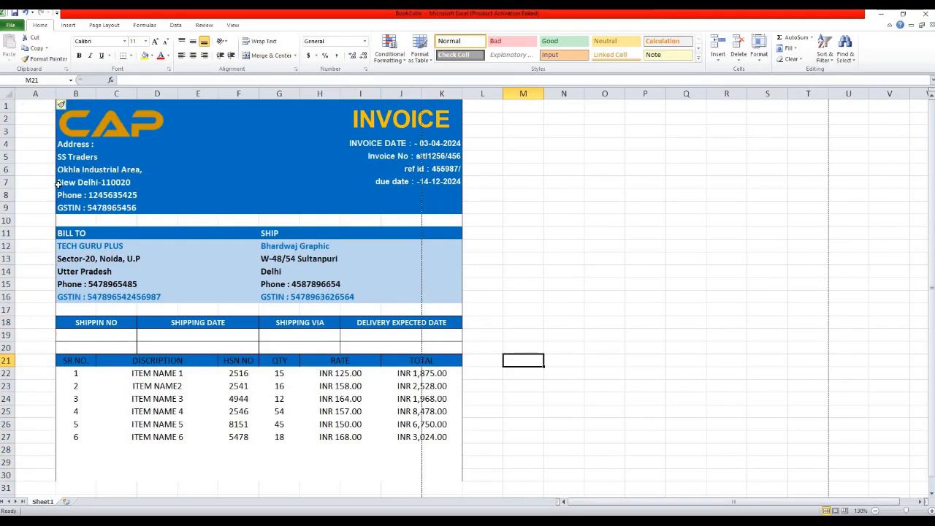
pyautogui.hotkey('ctrl', 'z')
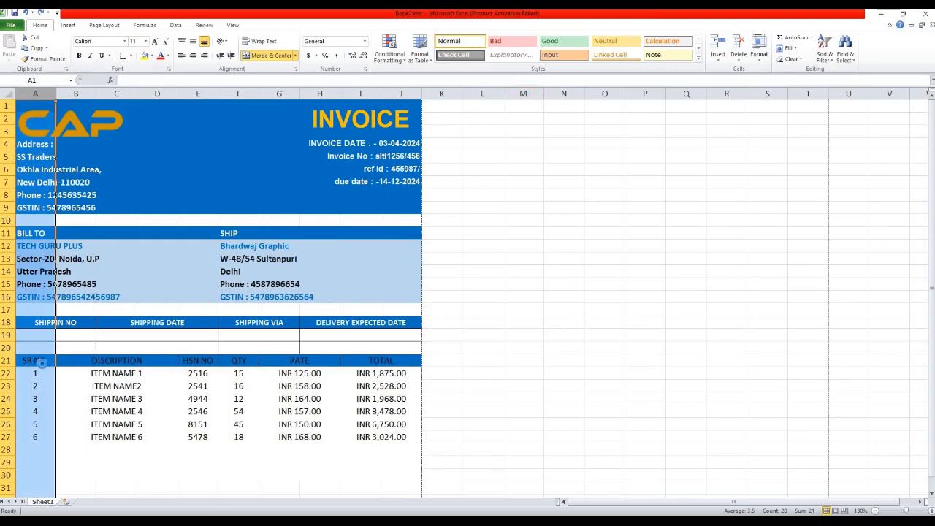
pyautogui.scroll(5, 179, 321)
pyautogui.scroll(-5, 179, 321)
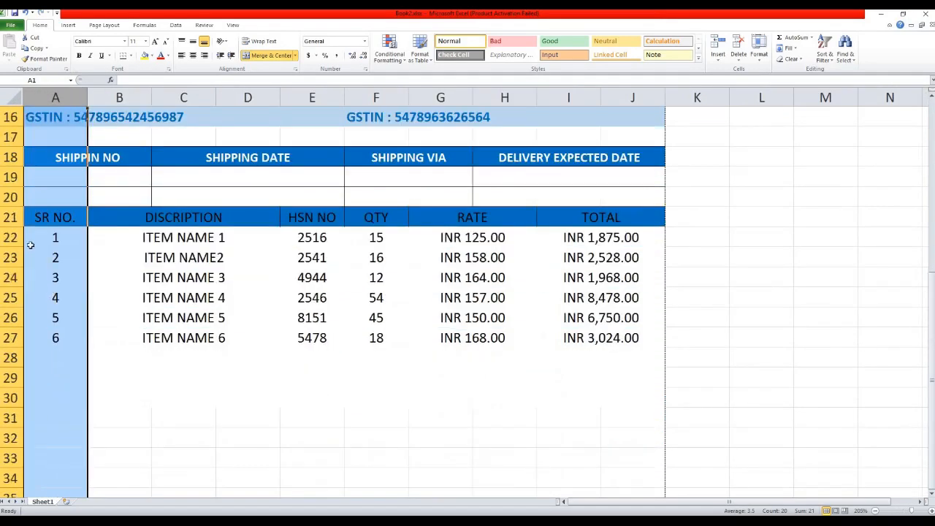
pyautogui.click(46, 237)
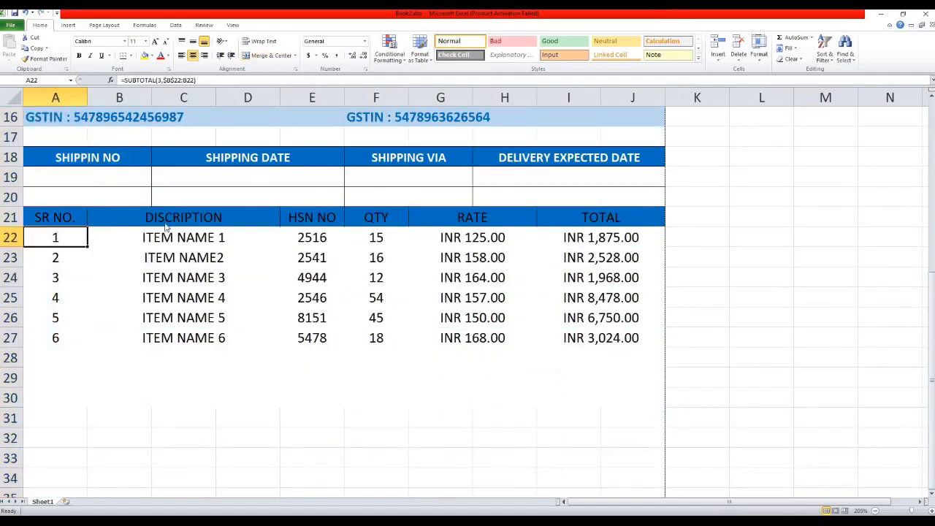
pyautogui.hotkey('ctrl', 'p')
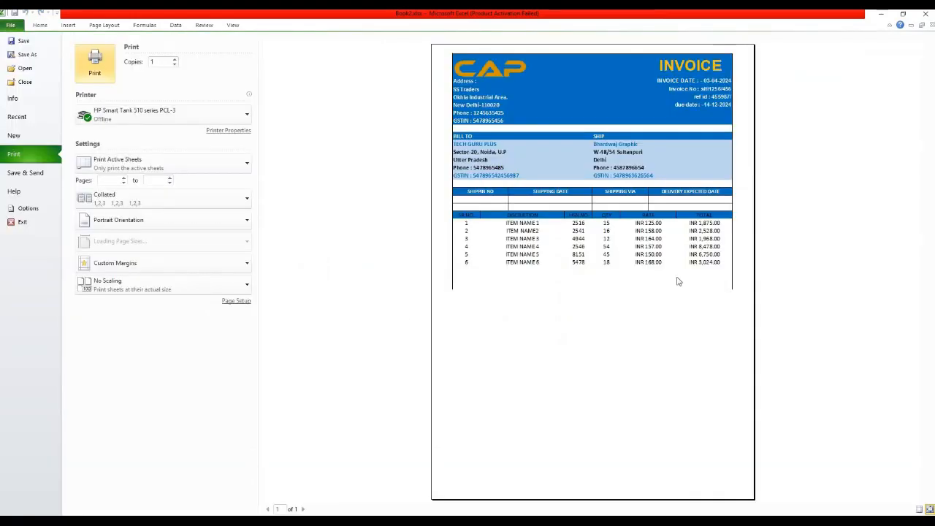
pyautogui.press('Escape')
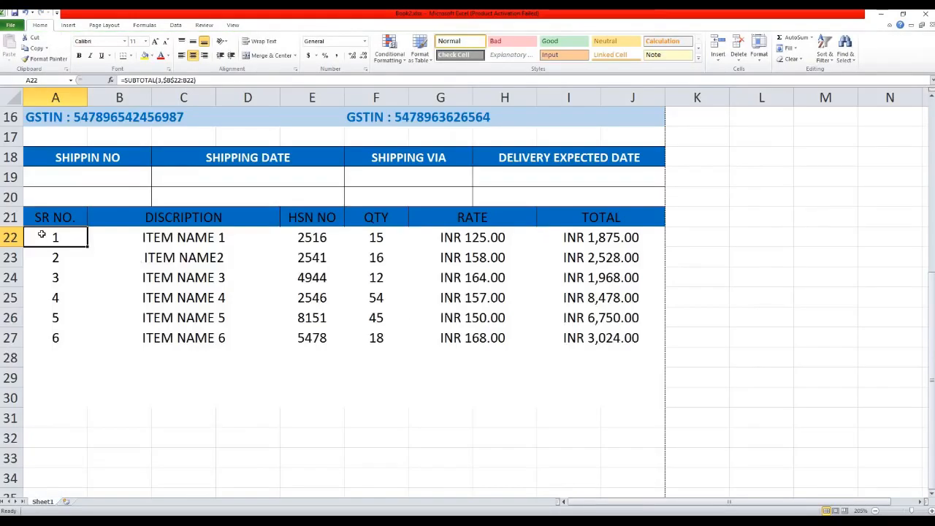
# Add a bottom border to the item area down to row 30 and check it in print preview.
pyautogui.moveTo(154, 297); pyautogui.dragTo(585, 374)
pyautogui.keyDown('shift'); pyautogui.click(616, 390); pyautogui.keyUp('shift')
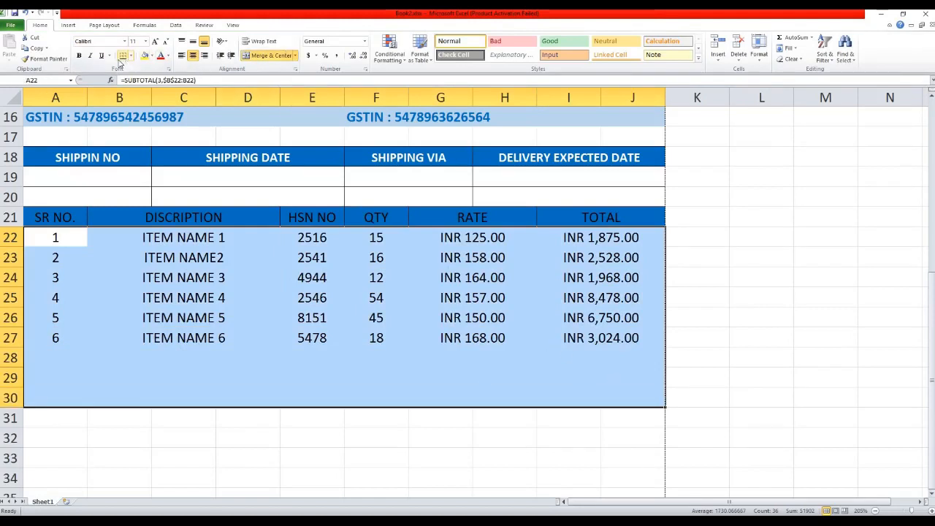
pyautogui.click(122, 56)
pyautogui.hotkey('ctrl', 'p')
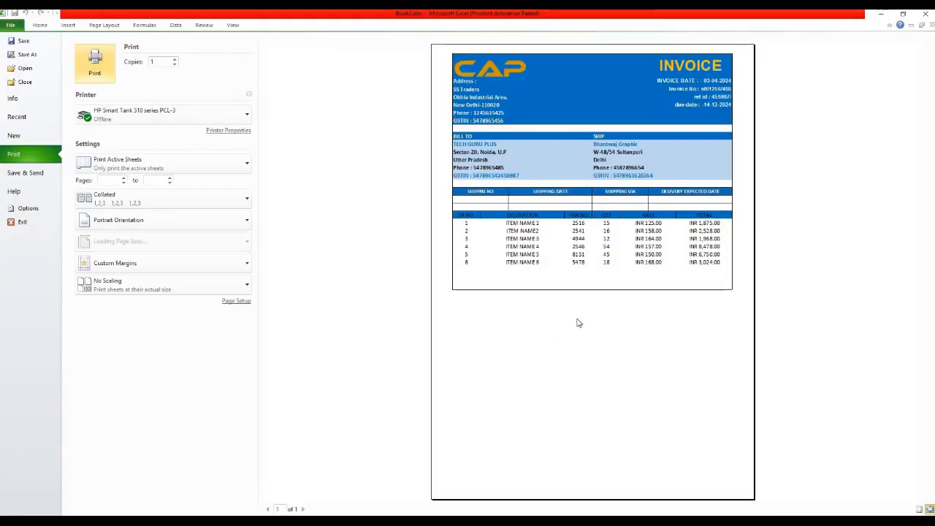
pyautogui.press('Escape')
pyautogui.scroll(-1, 345, 341)
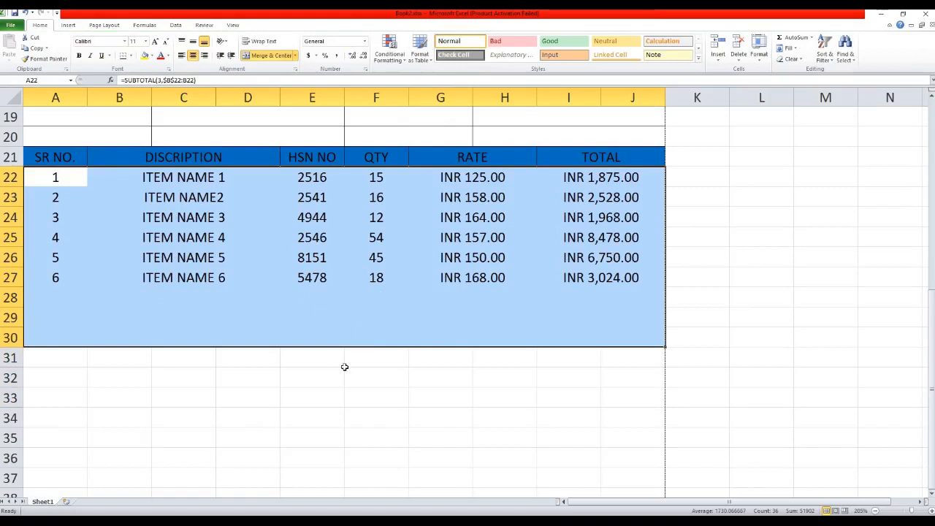
pyautogui.click(134, 219)
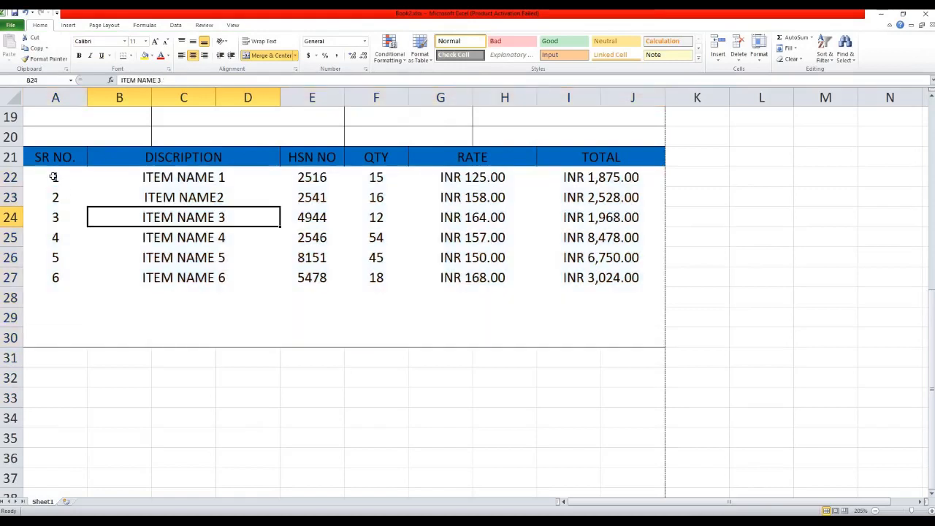
# Add vertical column dividers and a top line to the item table A22:J30.
pyautogui.moveTo(53, 177); pyautogui.dragTo(607, 332)
pyautogui.moveTo(553, 251); pyautogui.dragTo(553, 251)
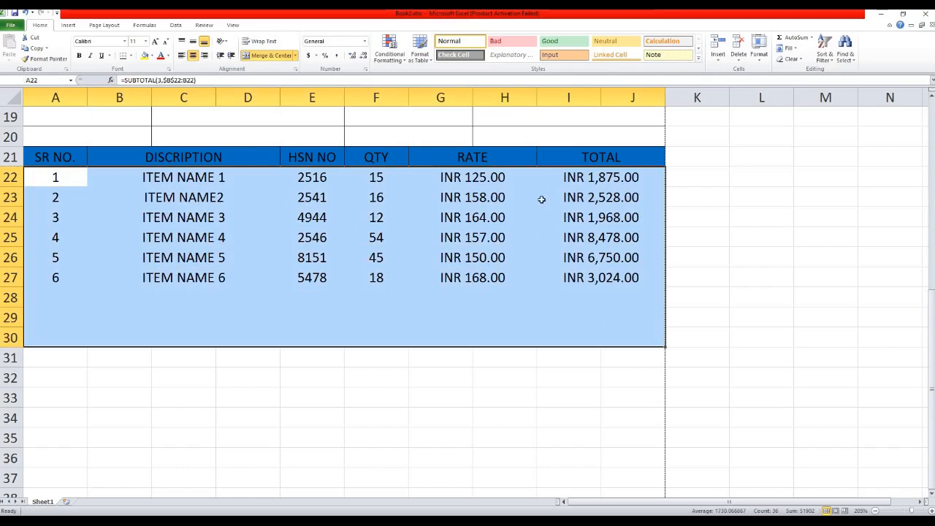
pyautogui.click(130, 55)
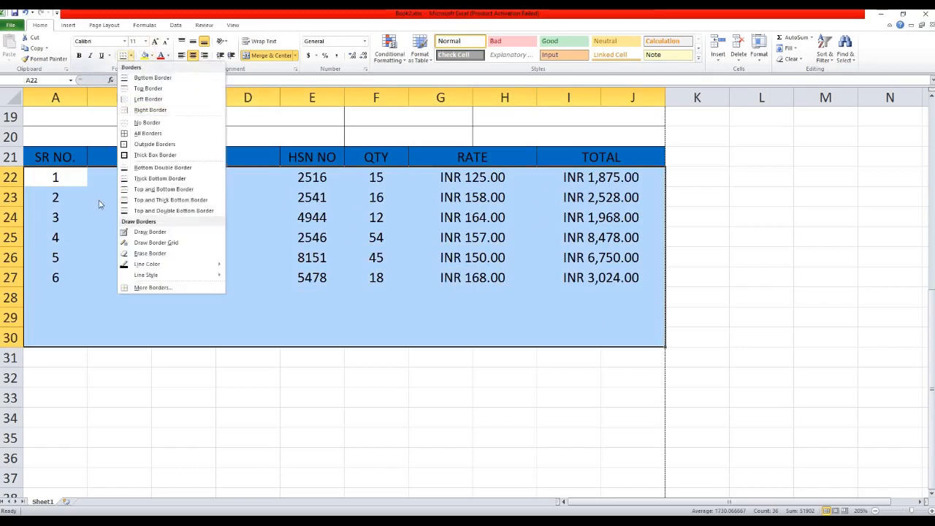
pyautogui.click(159, 288)
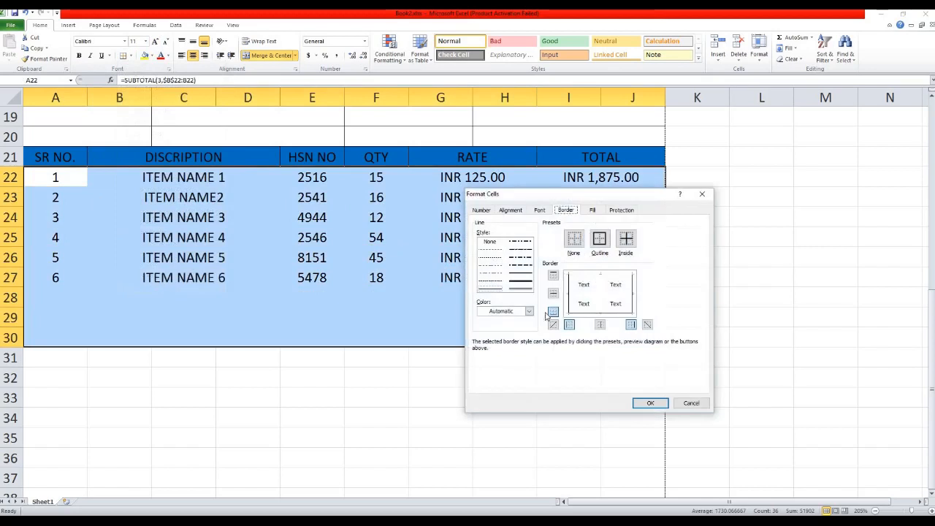
pyautogui.click(598, 285)
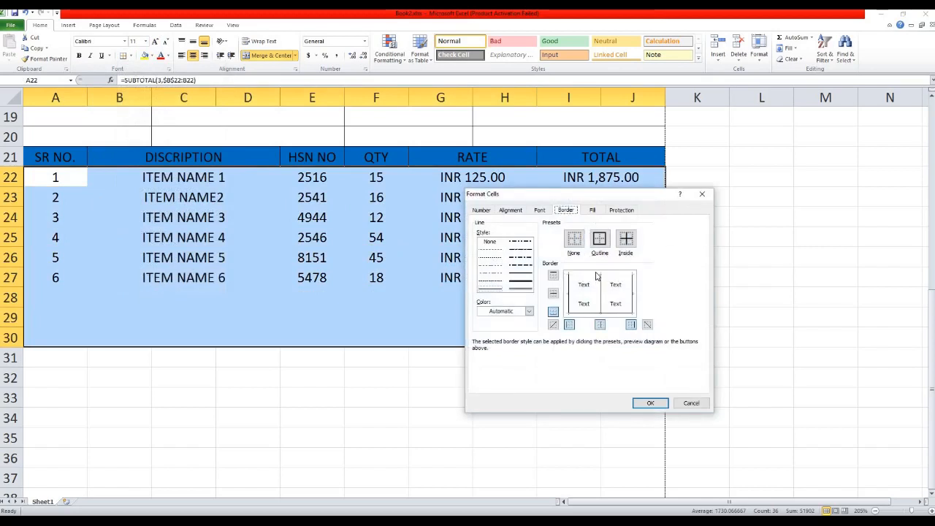
pyautogui.click(552, 275)
pyautogui.click(651, 403)
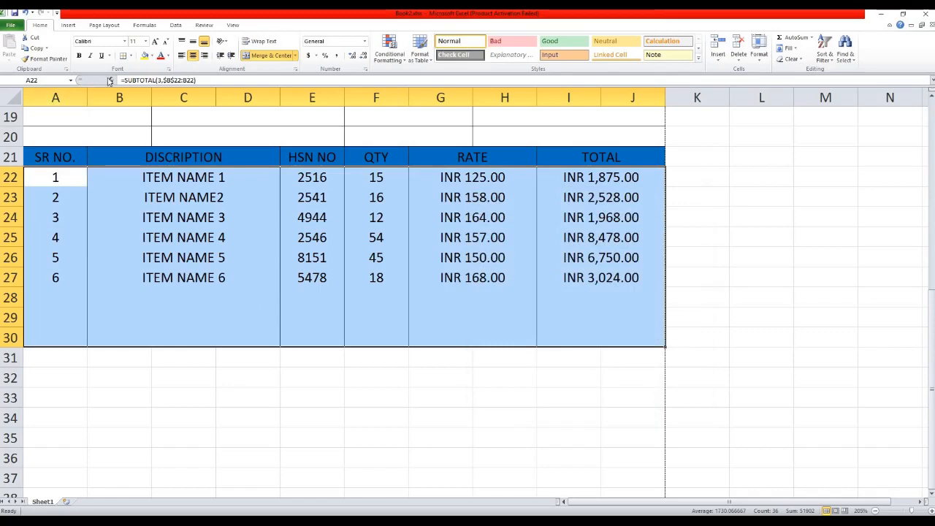
# Make the table's outline and inside vertical lines thick, then check the print preview.
pyautogui.click(131, 55)
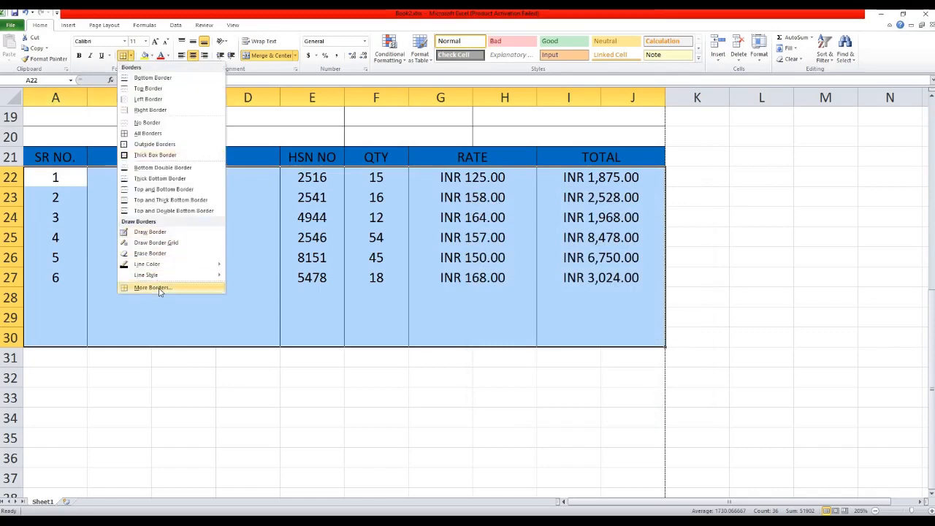
pyautogui.click(159, 287)
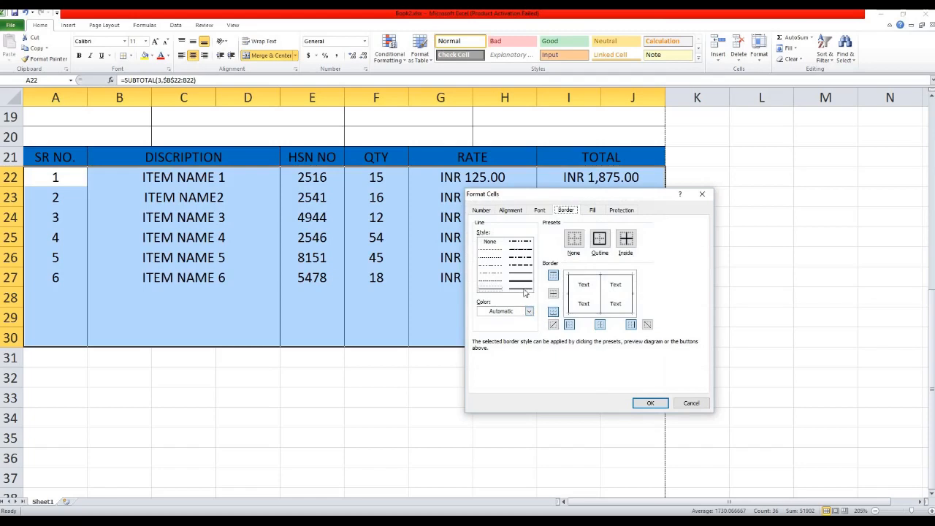
pyautogui.click(523, 276)
pyautogui.click(568, 293)
pyautogui.click(601, 304)
pyautogui.click(614, 314)
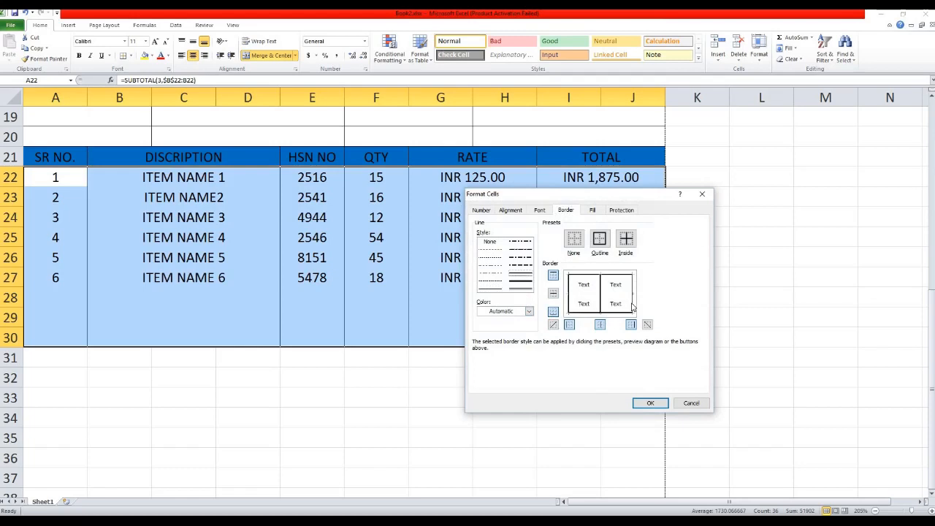
pyautogui.click(599, 240)
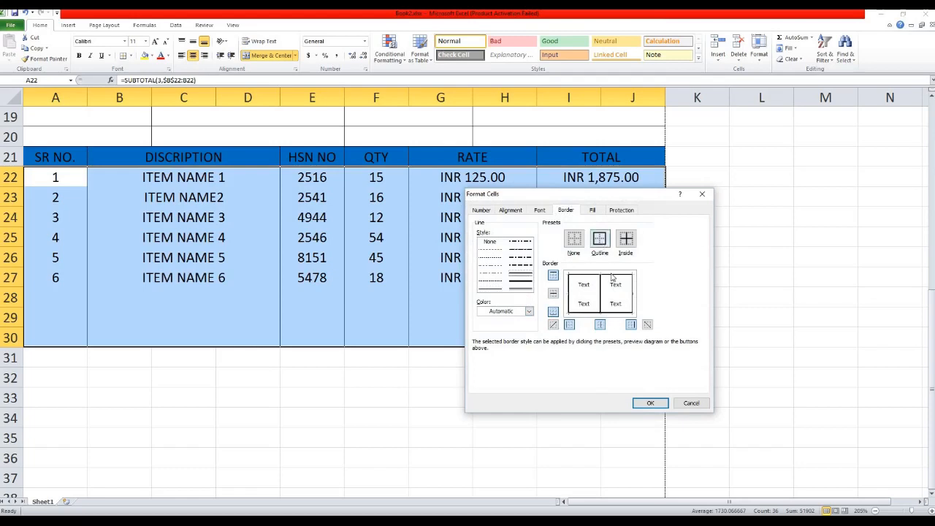
pyautogui.click(649, 402)
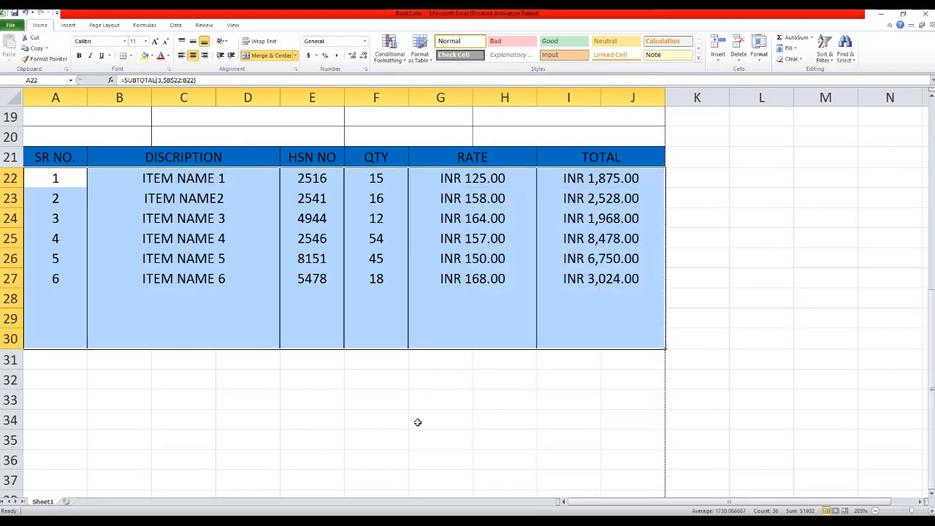
pyautogui.click(423, 380)
pyautogui.hotkey('ctrl', 'p')
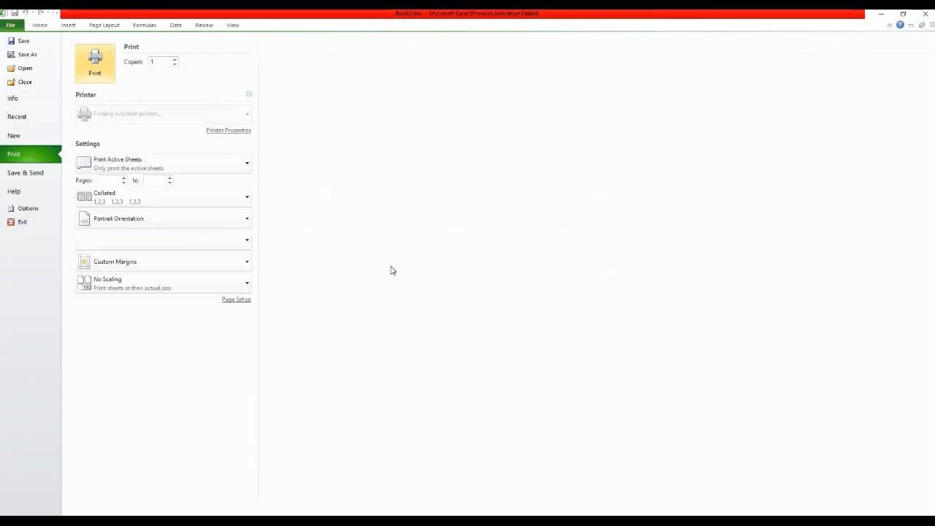
pyautogui.press('Escape')
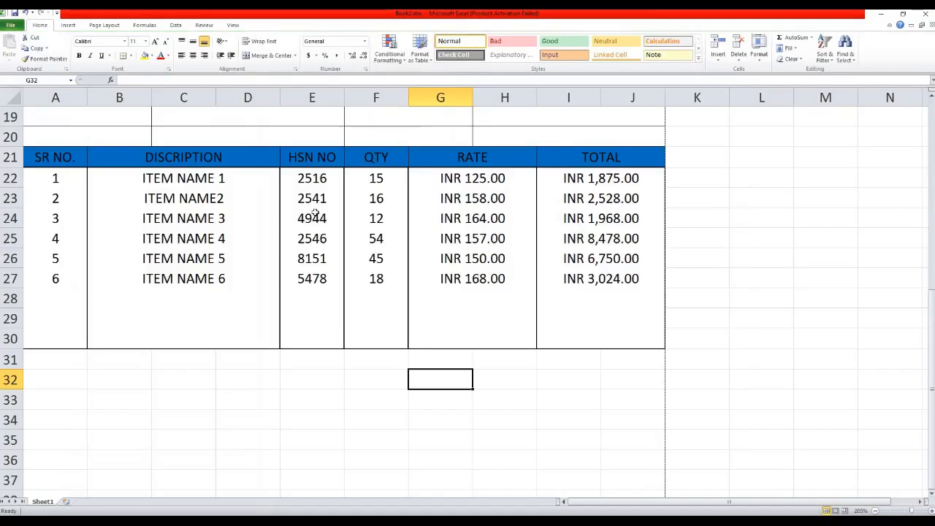
# Paint the DESCRIPTION header's blue format across row 31 and undo the stray paste on C34:E34.
pyautogui.scroll(-1, 353, 324)
pyautogui.click(64, 298)
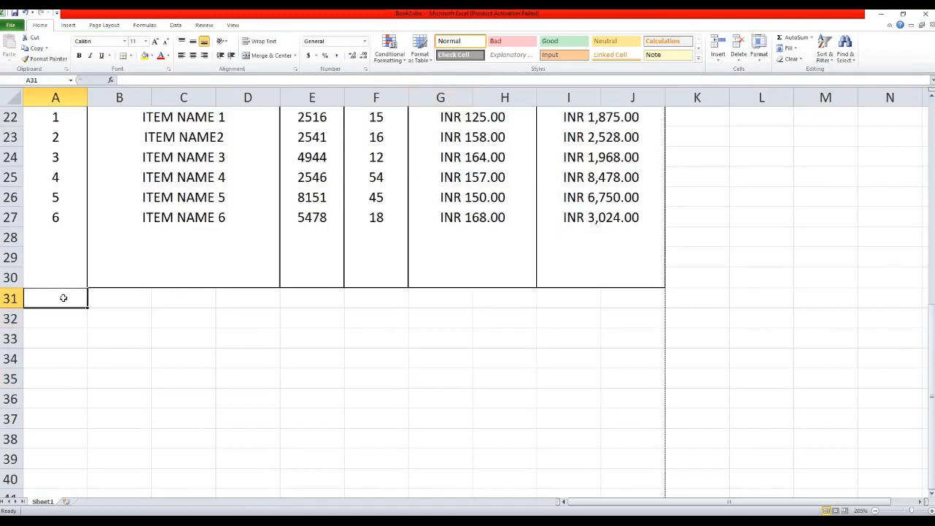
pyautogui.hotkey('shift', 'Right')
pyautogui.hotkey('shift', 'Right')
pyautogui.hotkey('shift', 'Right')
pyautogui.hotkey('shift', 'Right')
pyautogui.hotkey('shift', 'Right')
pyautogui.hotkey('shift', 'Right')
pyautogui.hotkey('shift', 'Right')
pyautogui.hotkey('shift', 'Right')
pyautogui.hotkey('shift', 'Right')
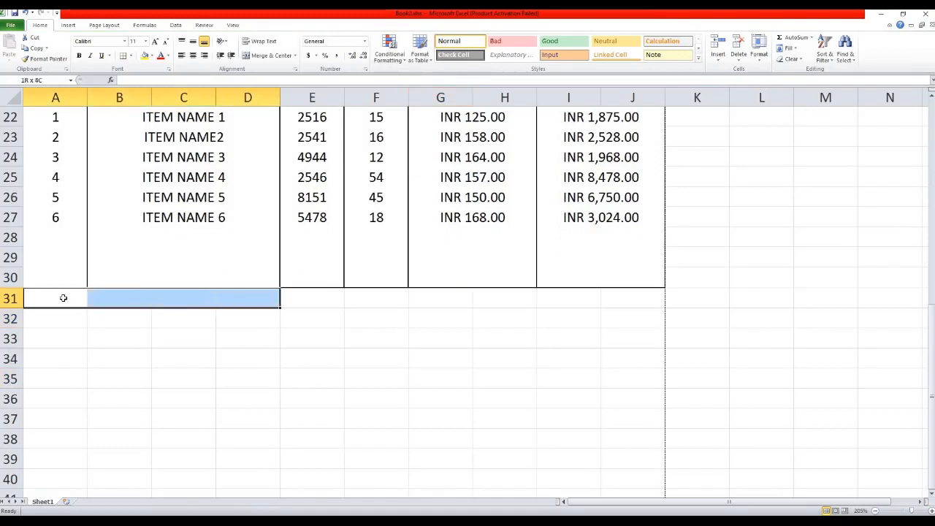
pyautogui.scroll(3, 127, 285)
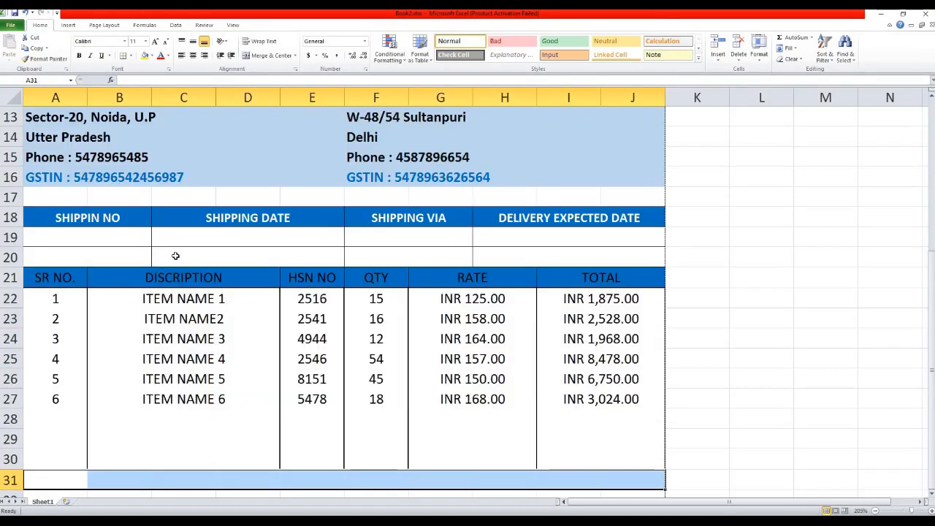
pyautogui.scroll(-2, 247, 171)
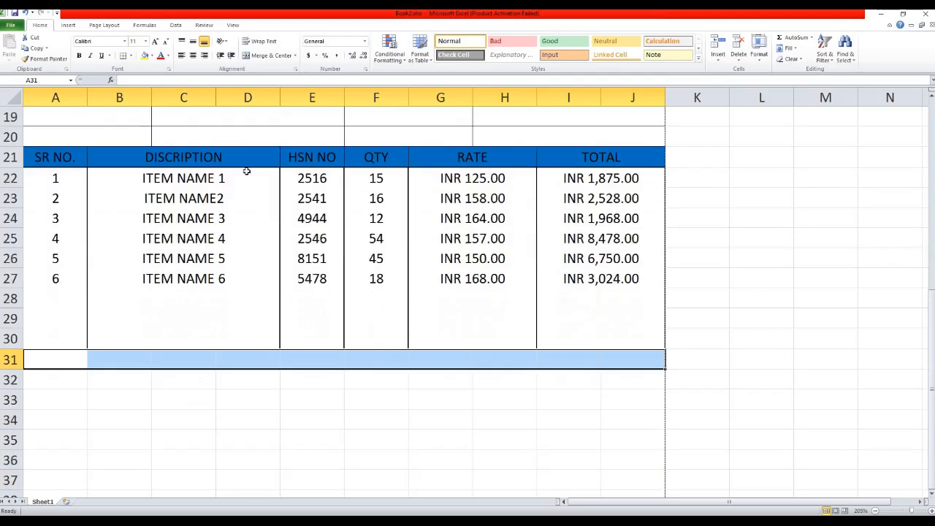
pyautogui.click(248, 160)
pyautogui.click(45, 59)
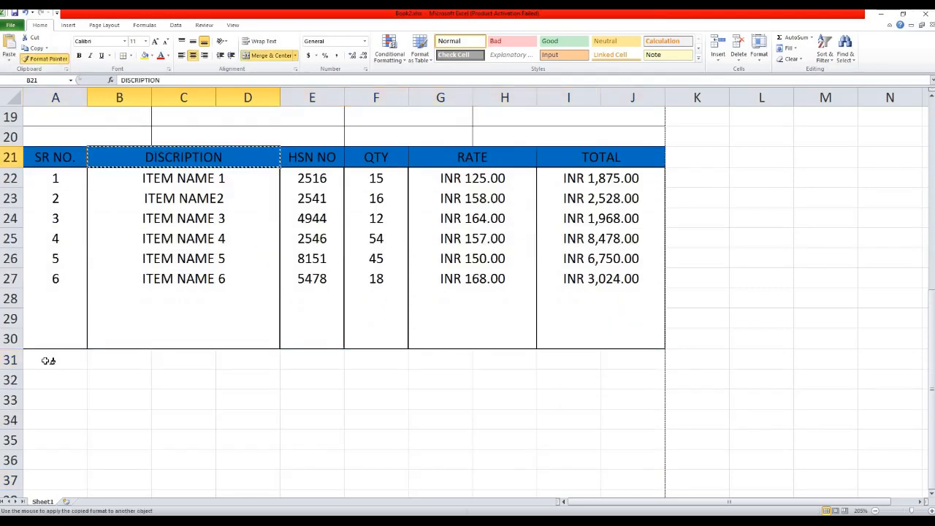
pyautogui.moveTo(40, 357); pyautogui.dragTo(662, 358)
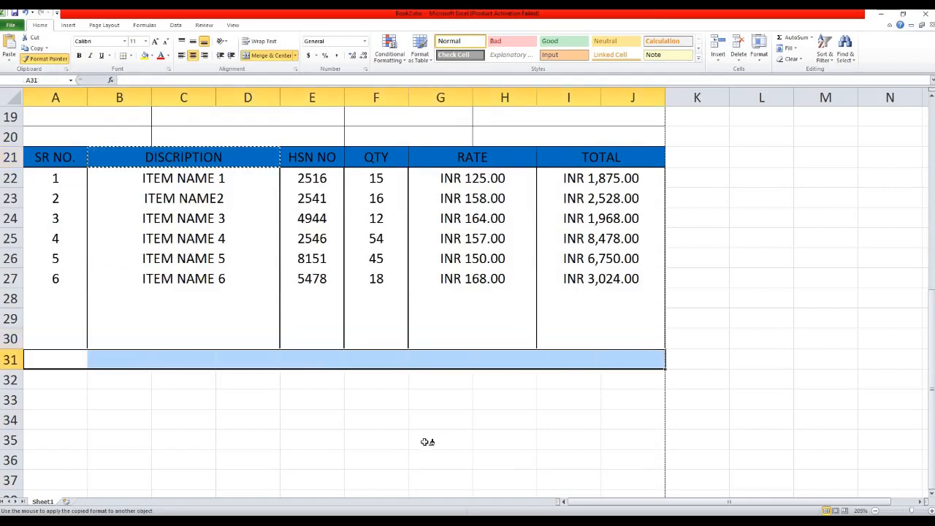
pyautogui.click(192, 418)
pyautogui.click(108, 359)
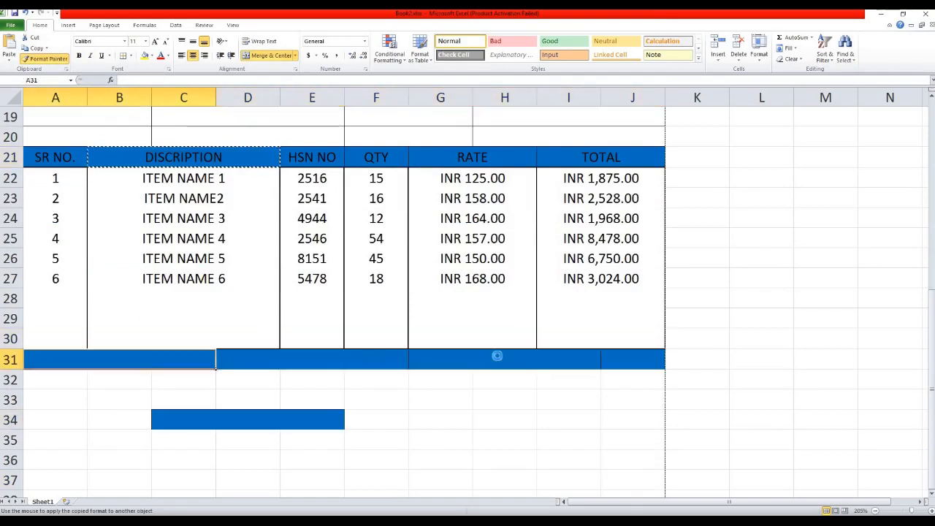
pyautogui.press('Escape')
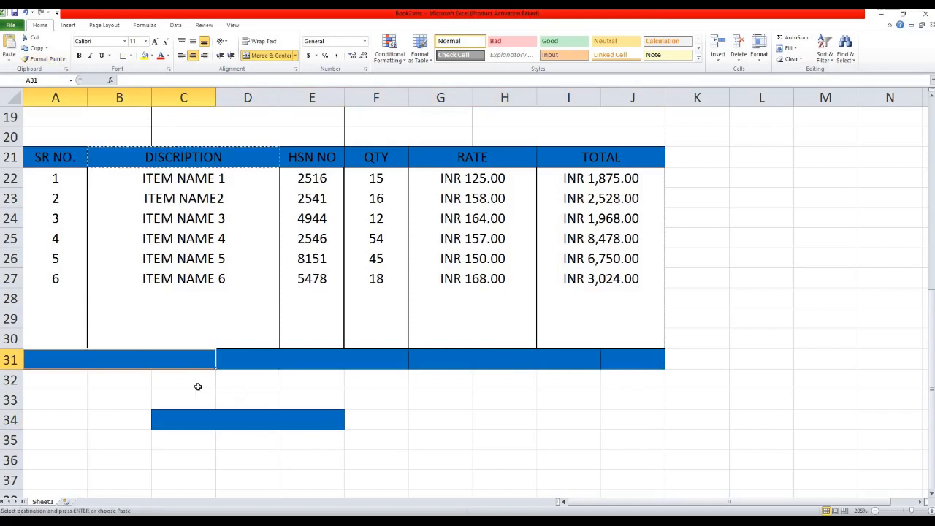
pyautogui.hotkey('ctrl', 'z')
pyautogui.press('Up')
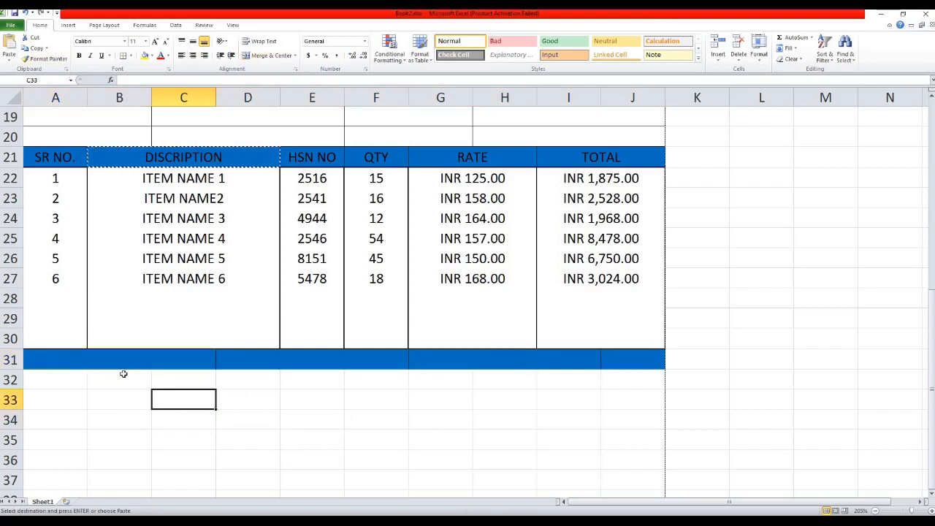
# Remove all borders from A31:J31, then give the band a single outside border.
pyautogui.click(123, 362)
pyautogui.keyDown('shift'); pyautogui.click(620, 359); pyautogui.keyUp('shift')
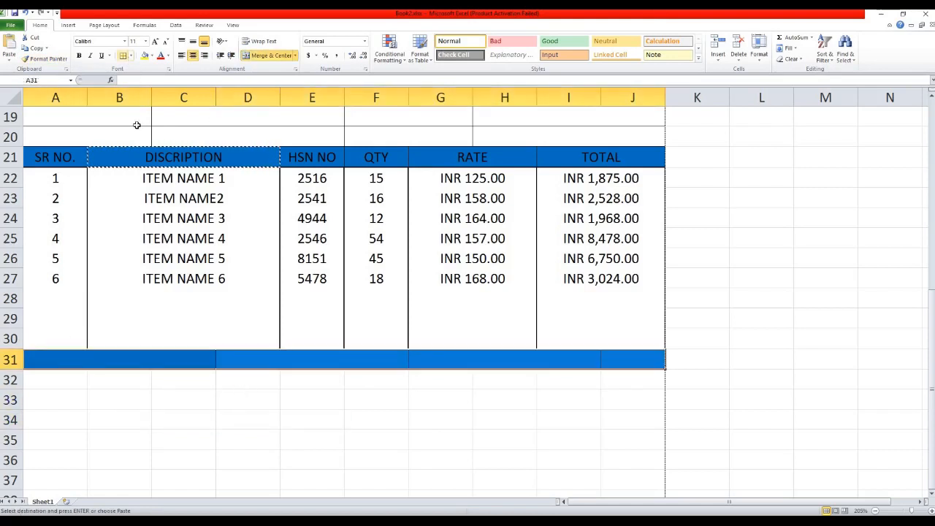
pyautogui.click(131, 56)
pyautogui.click(144, 122)
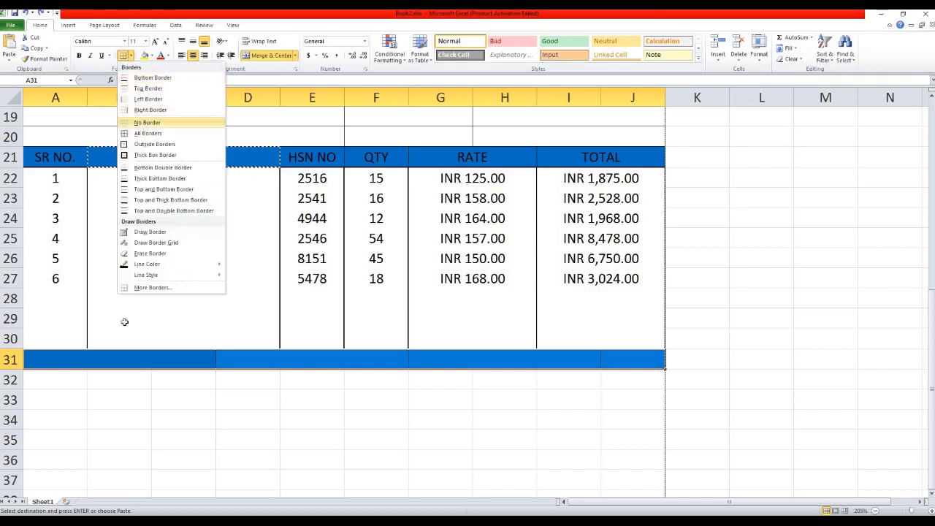
pyautogui.click(312, 406)
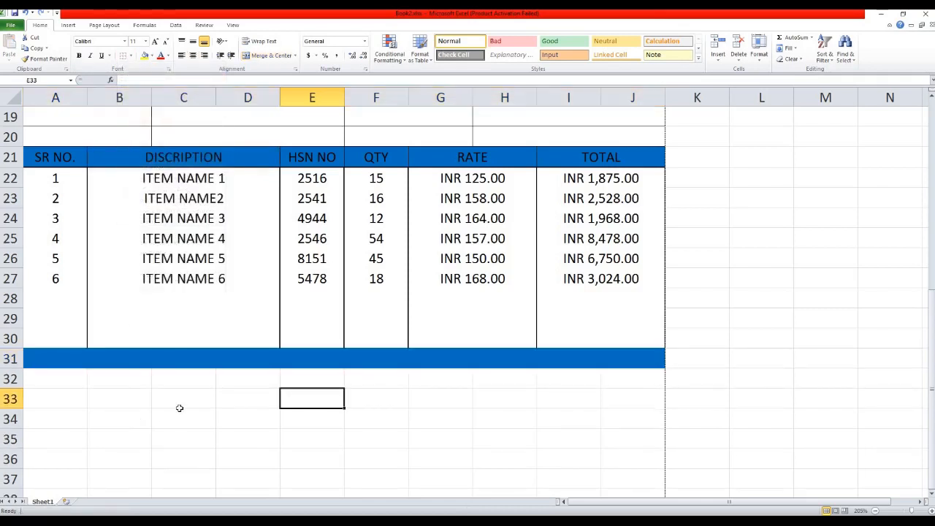
pyautogui.click(46, 358)
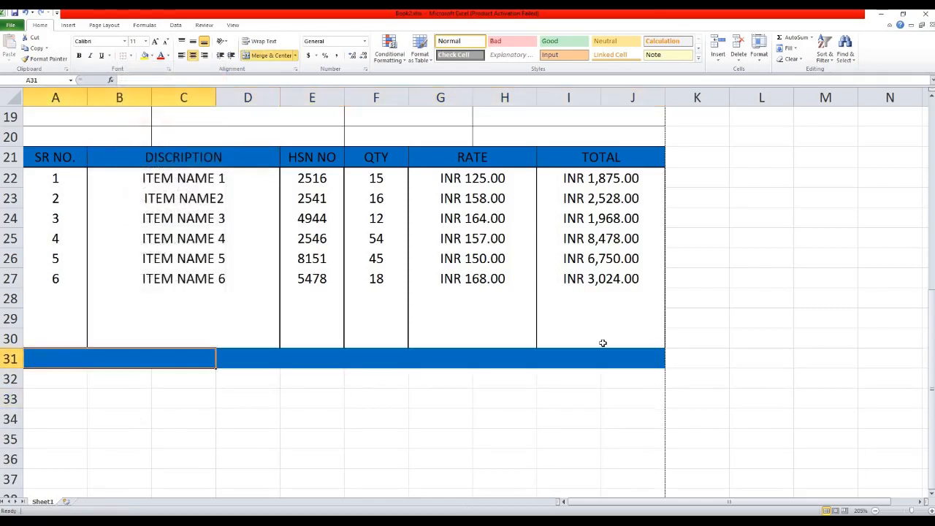
pyautogui.keyDown('shift'); pyautogui.click(626, 352); pyautogui.keyUp('shift')
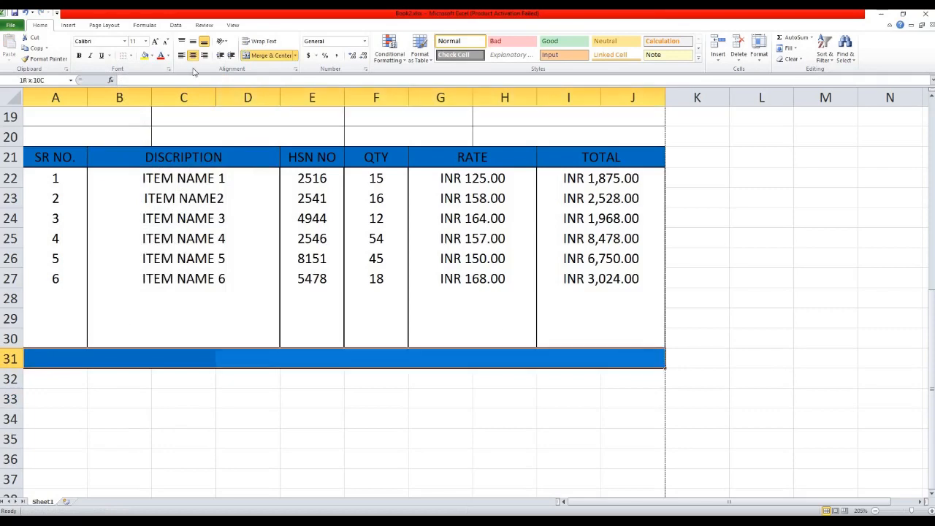
pyautogui.click(131, 56)
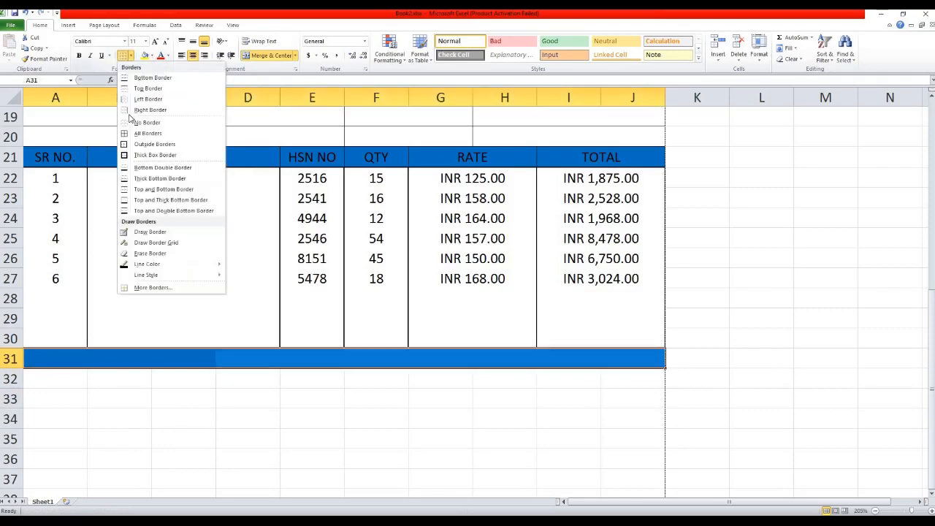
pyautogui.click(146, 144)
pyautogui.click(263, 418)
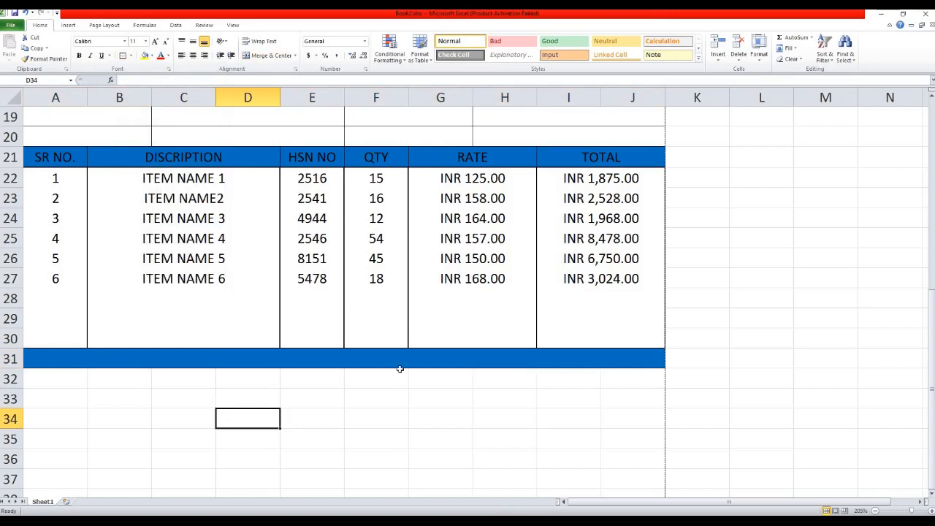
pyautogui.click(441, 360)
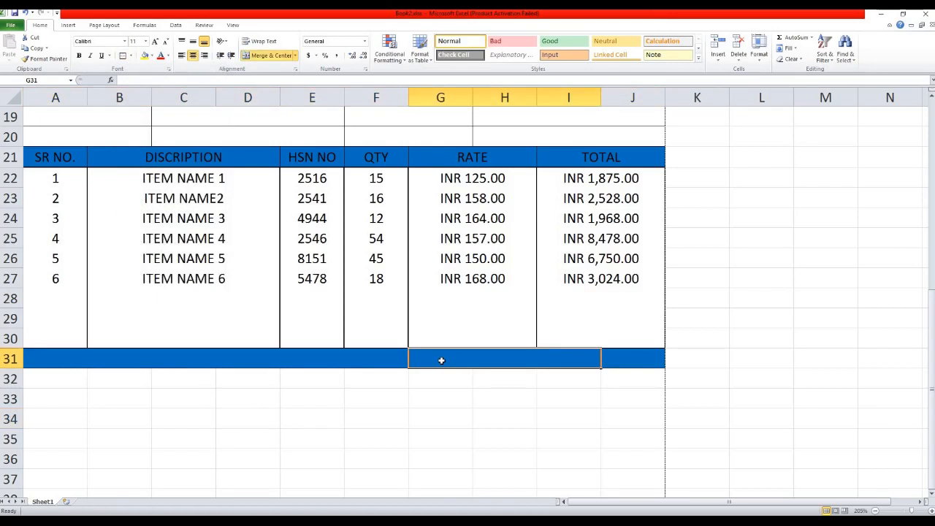
# Type TOTAL into G31 in the blue band and make it bold white text.
pyautogui.write('tot')
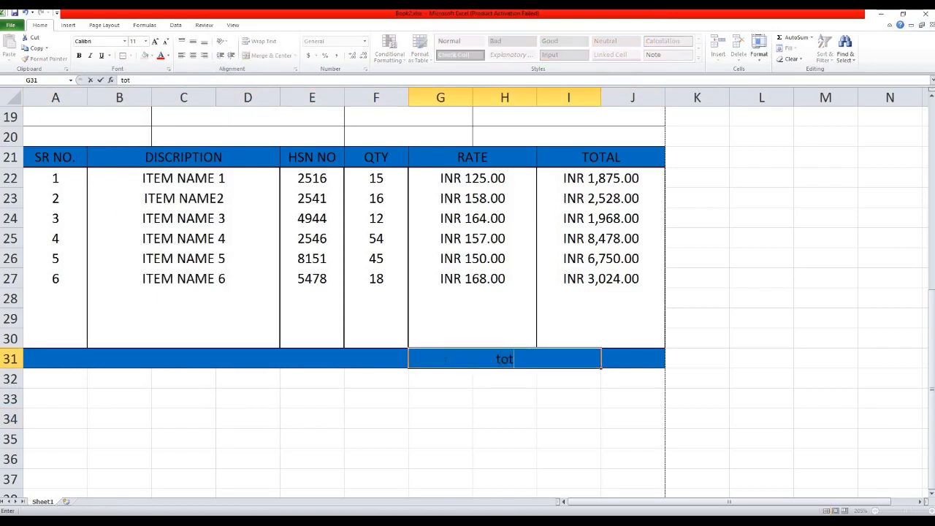
pyautogui.press('BackSpace')
pyautogui.press('BackSpace')
pyautogui.press('BackSpace')
pyautogui.write('TOTAL')
pyautogui.press('Return')
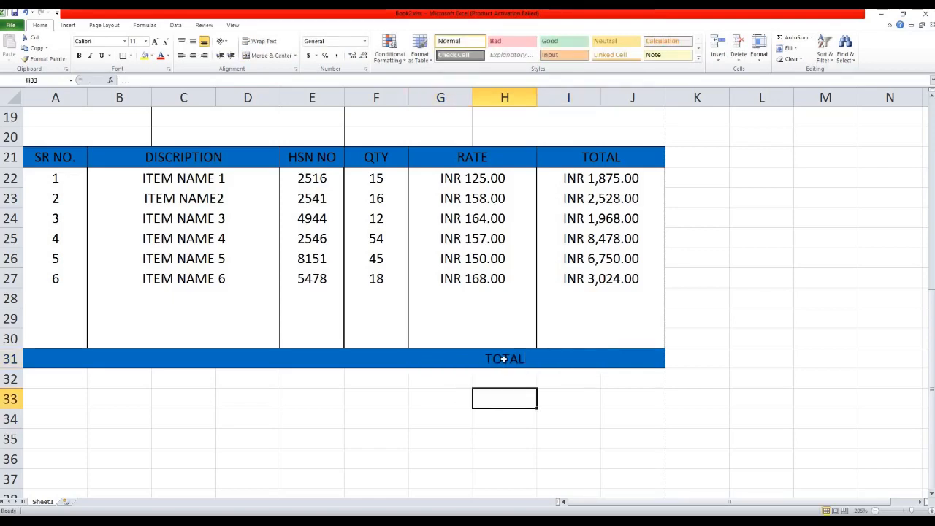
pyautogui.click(503, 358)
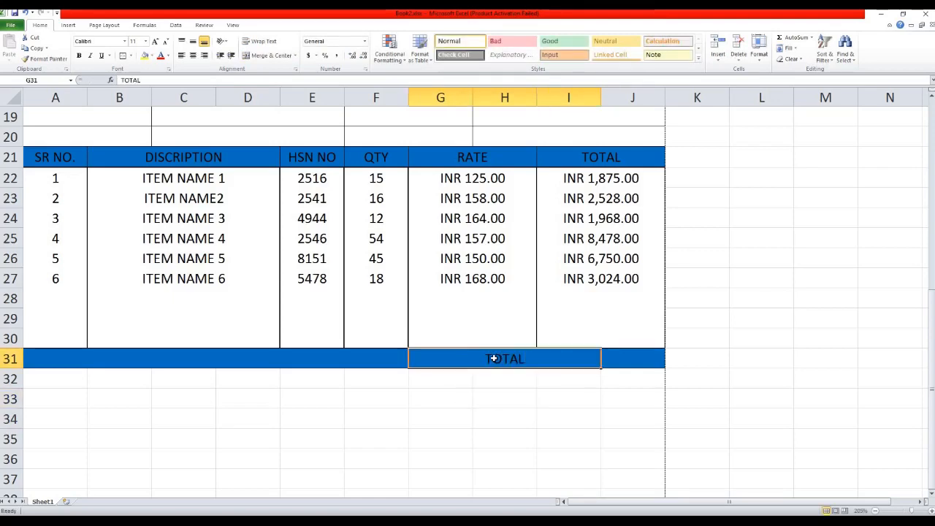
pyautogui.click(169, 56)
pyautogui.click(168, 87)
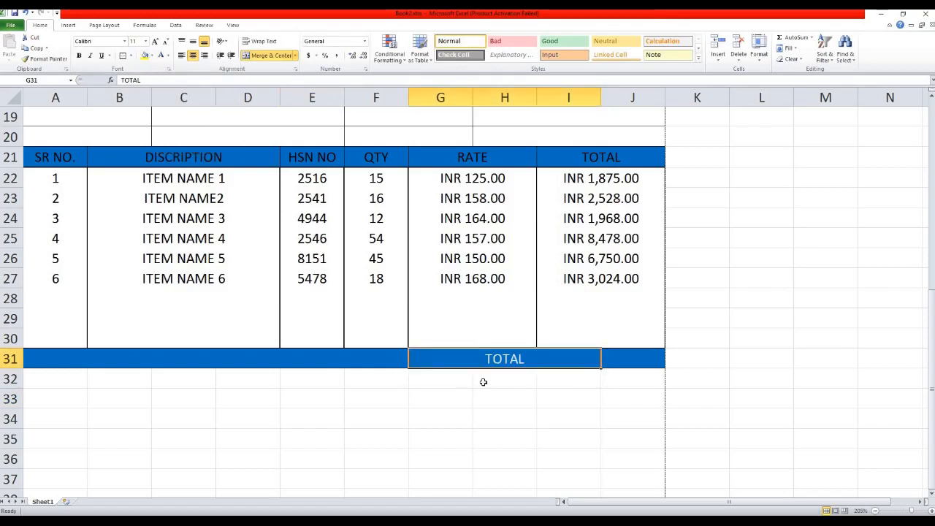
pyautogui.click(79, 55)
pyautogui.click(615, 360)
# Enter =SUM(I22:J27) in J31 to show the grand total INR 24,623.00.
pyautogui.moveTo(589, 357); pyautogui.dragTo(616, 358)
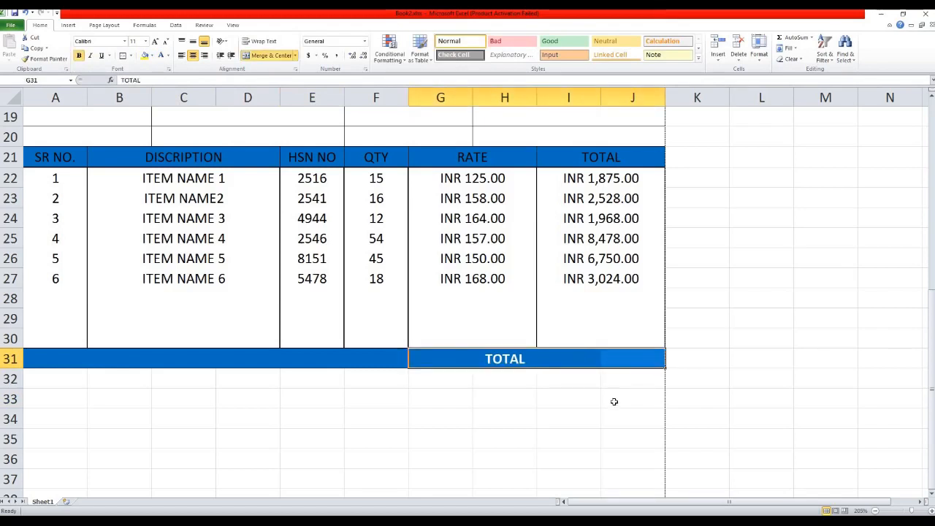
pyautogui.click(577, 377)
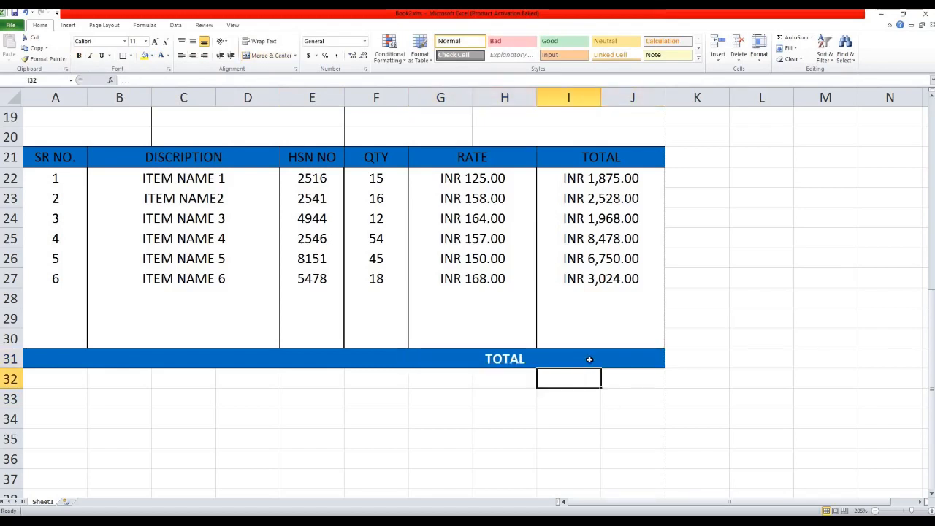
pyautogui.click(590, 359)
pyautogui.press('Right')
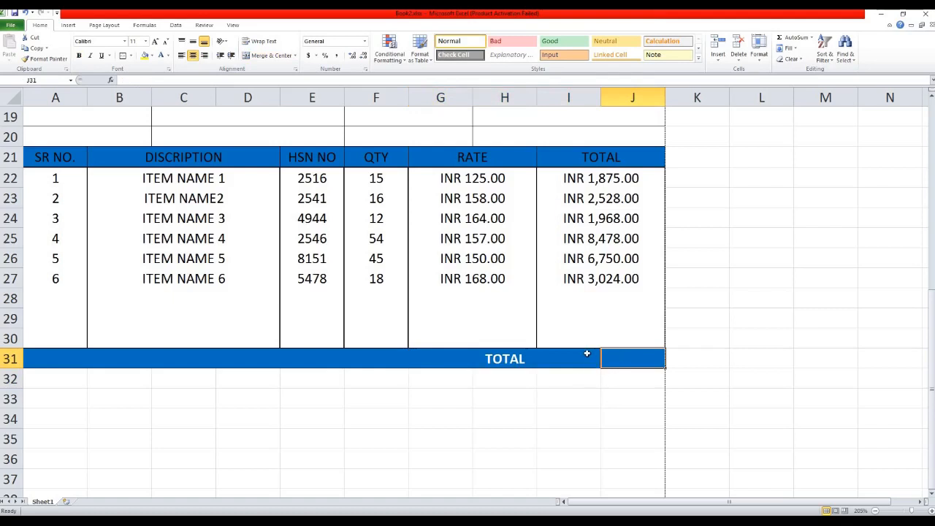
pyautogui.click(587, 353)
pyautogui.keyDown('shift'); pyautogui.click(622, 362); pyautogui.keyUp('shift')
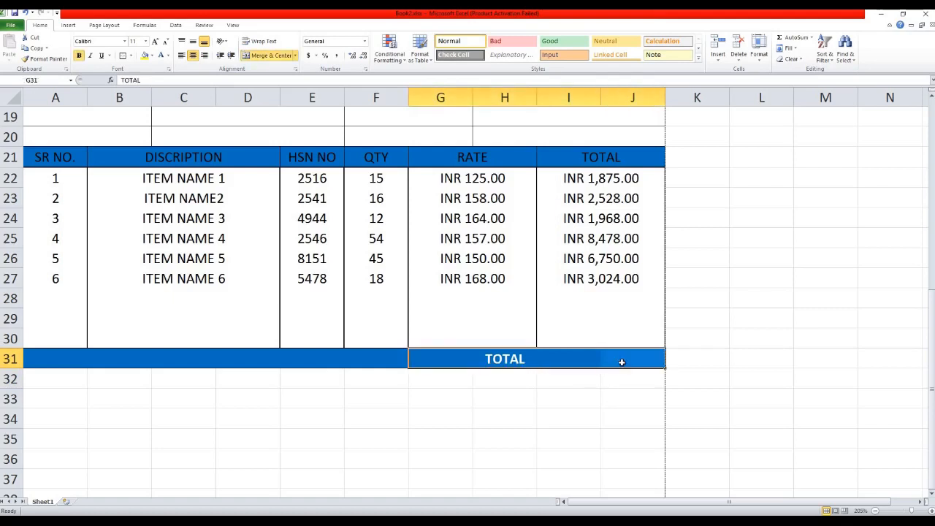
pyautogui.press('Tab')
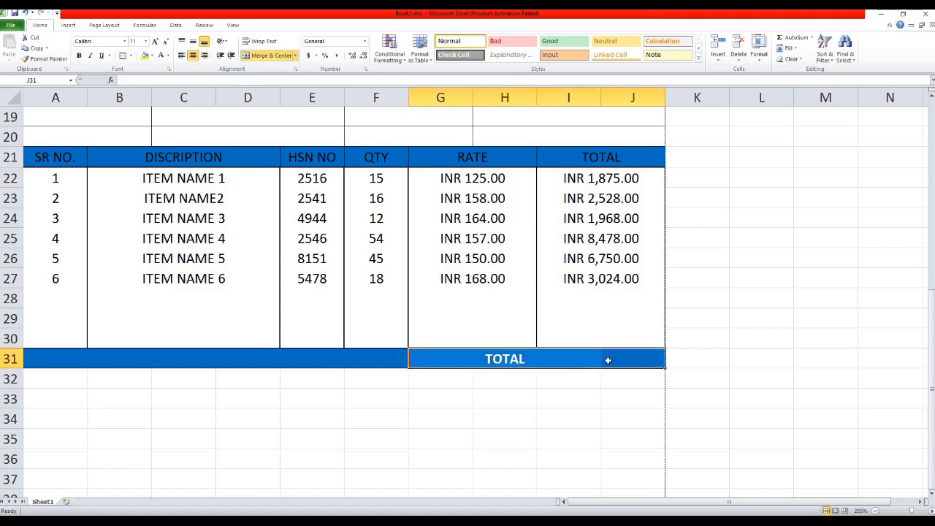
pyautogui.click(607, 359)
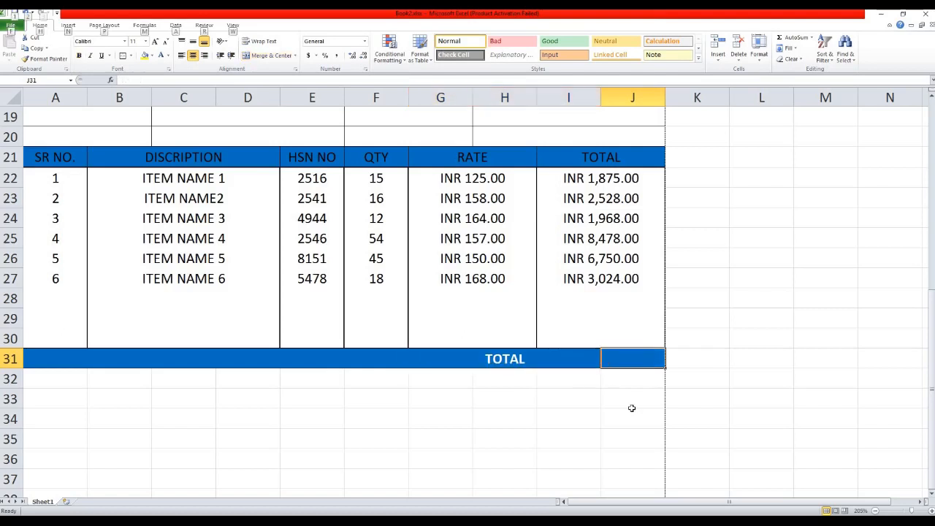
pyautogui.hotkey('alt', '=')
pyautogui.moveTo(612, 180); pyautogui.dragTo(615, 276)
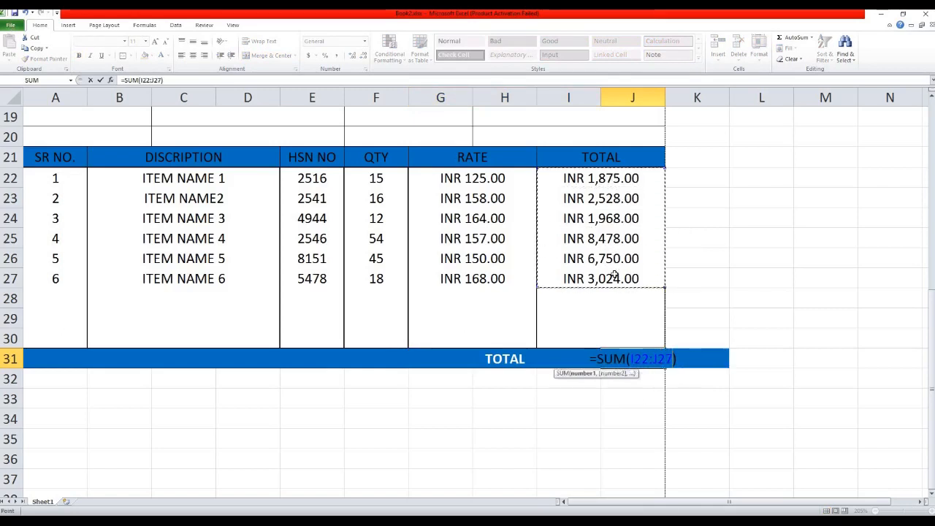
pyautogui.press('Return')
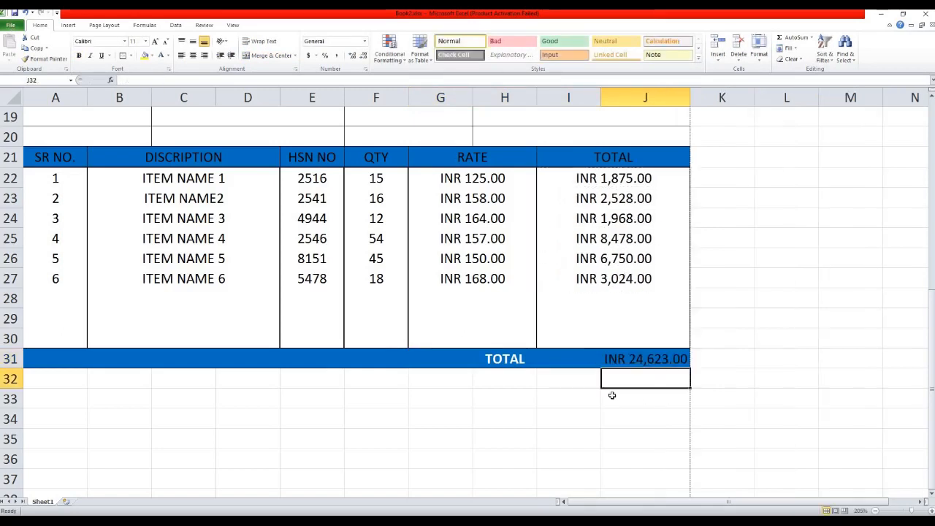
# Make the grand total in J31 bold white text.
pyautogui.click(638, 358)
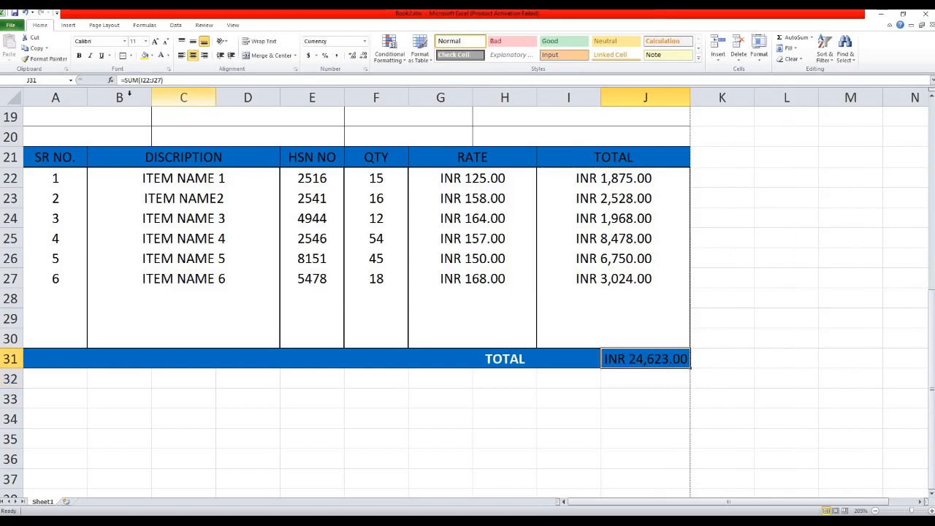
pyautogui.click(163, 57)
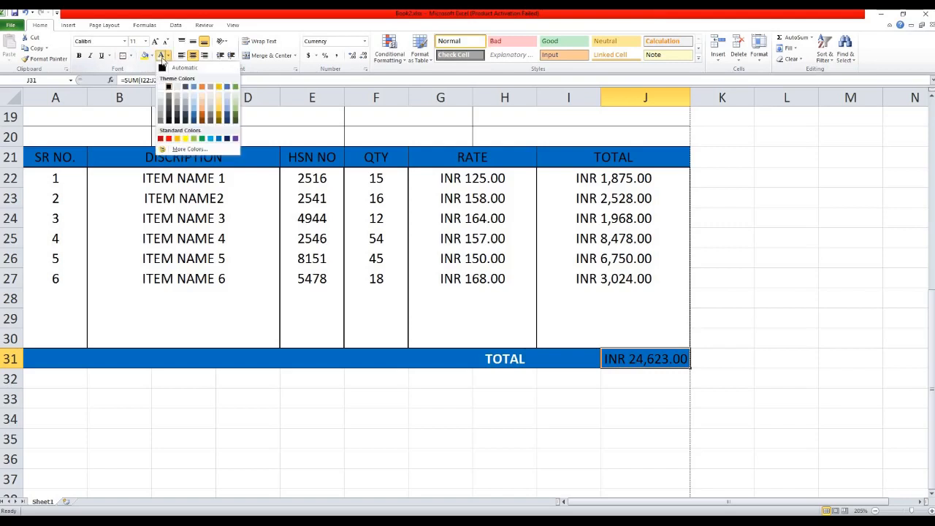
pyautogui.click(160, 87)
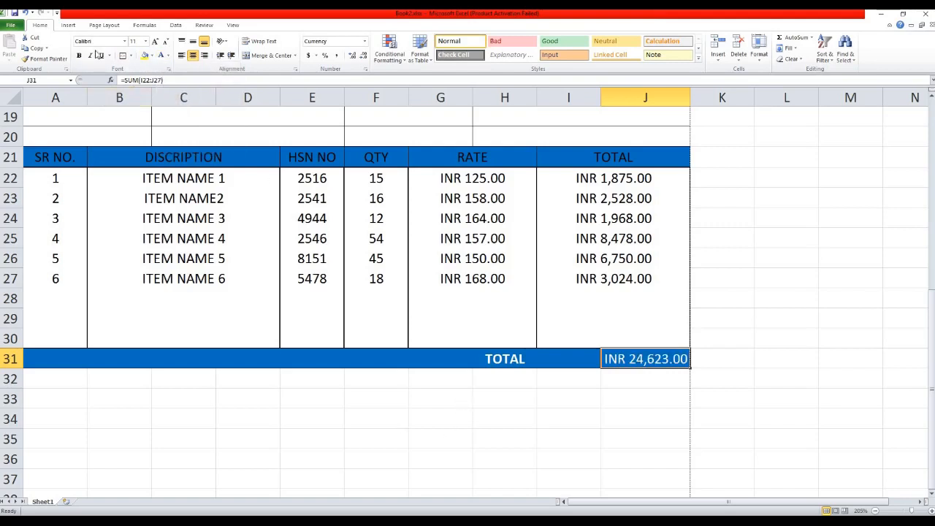
pyautogui.hotkey('ctrl', 'b')
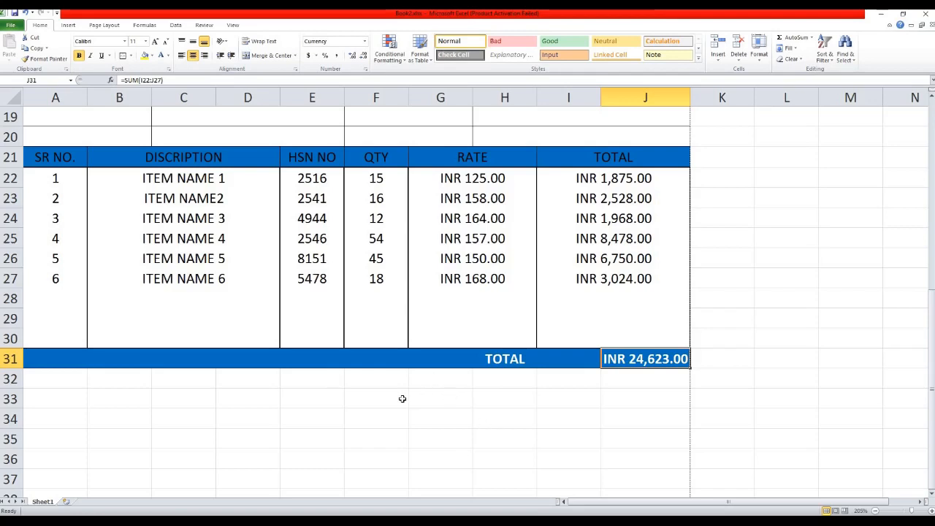
# Enter the label 'SGST @ 12%' in G32 below the TOTAL row.
pyautogui.scroll(-1, 376, 375)
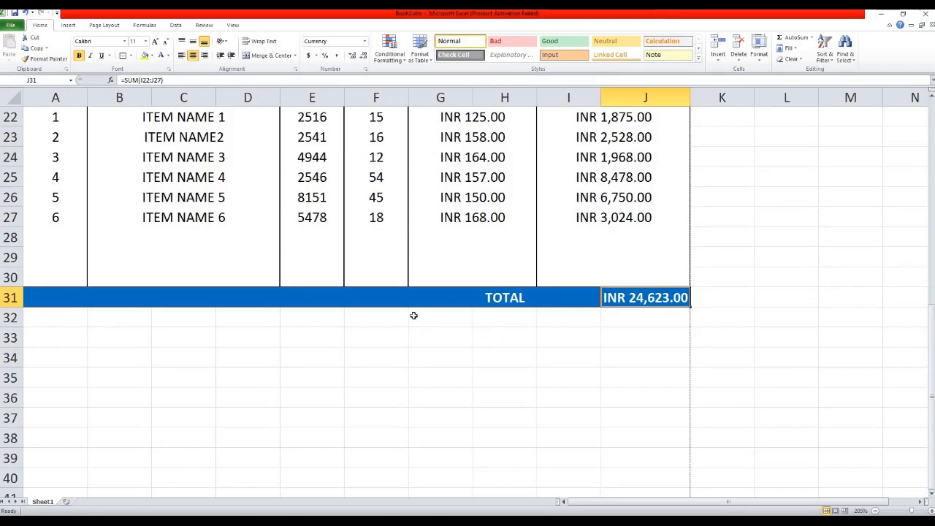
pyautogui.click(412, 317)
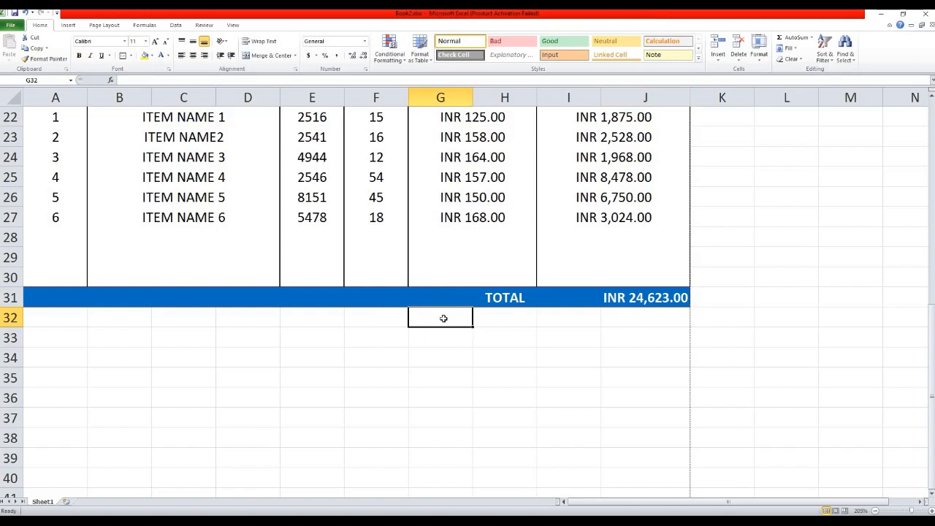
pyautogui.write('s')
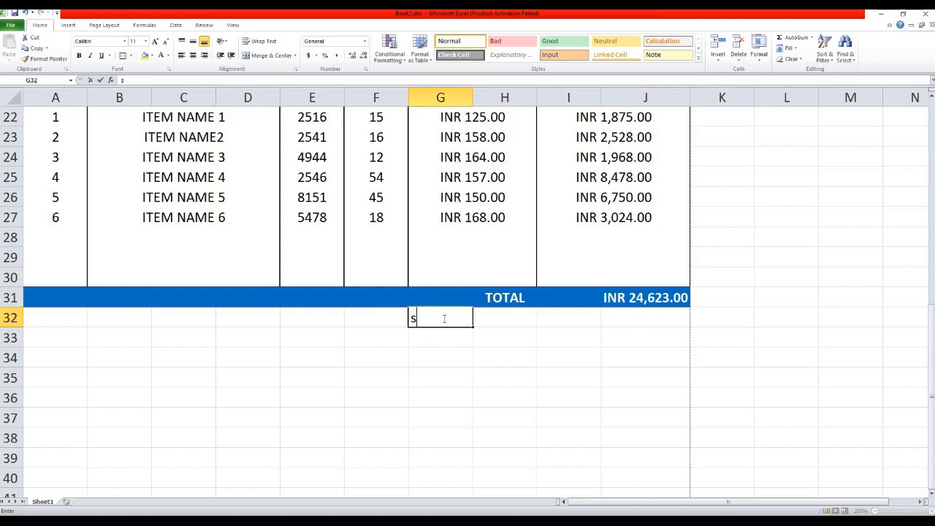
pyautogui.write('gst')
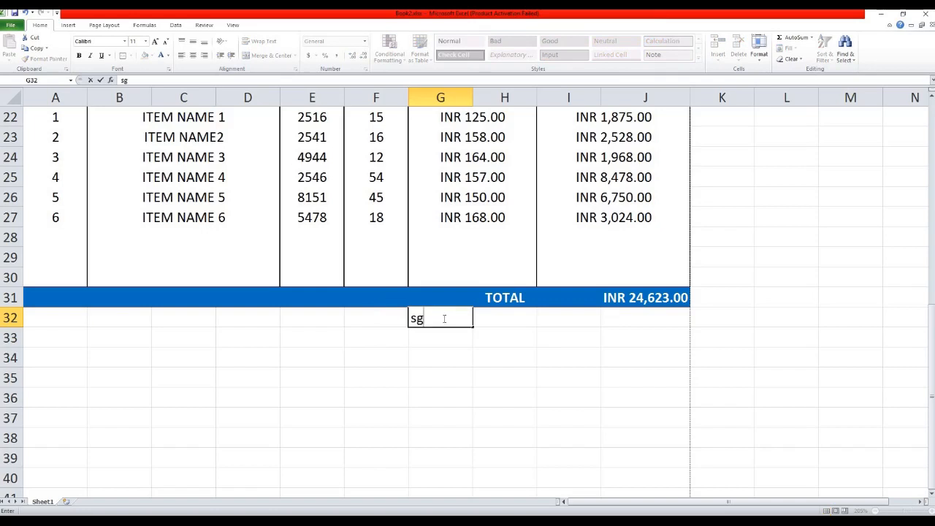
pyautogui.press('BackSpace')
pyautogui.press('BackSpace')
pyautogui.press('BackSpace')
pyautogui.press('BackSpace')
pyautogui.write('SGST')
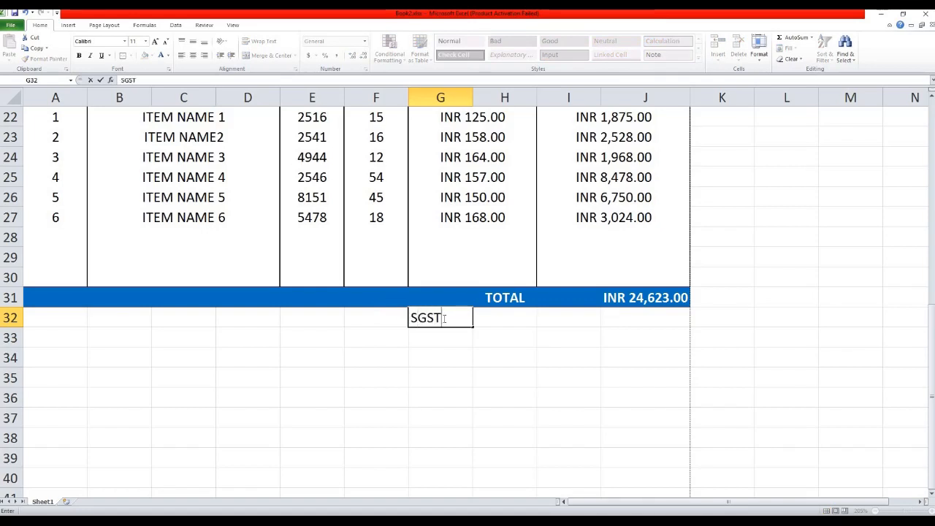
pyautogui.write(' @ 12%')
pyautogui.press('Return')
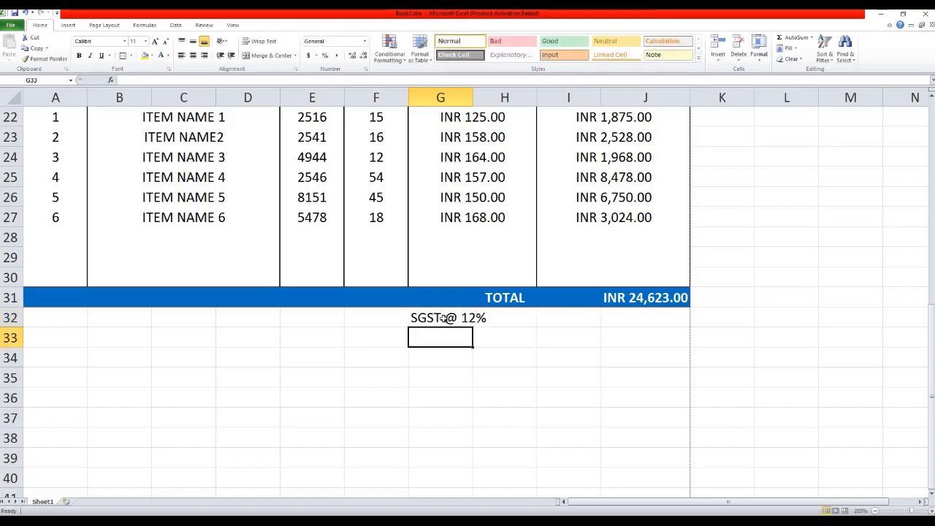
# Copy the SGST @ 12% label into G33 and G34.
pyautogui.click(444, 317)
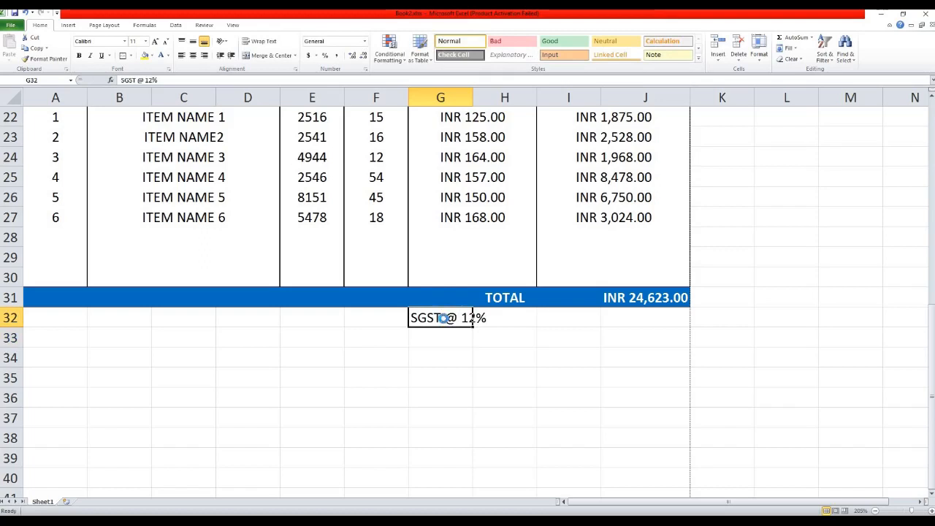
pyautogui.hotkey('ctrl', 'c')
pyautogui.press('Down')
pyautogui.hotkey('ctrl', 'v')
pyautogui.press('Down')
pyautogui.hotkey('ctrl', 'v')
pyautogui.press('Up')
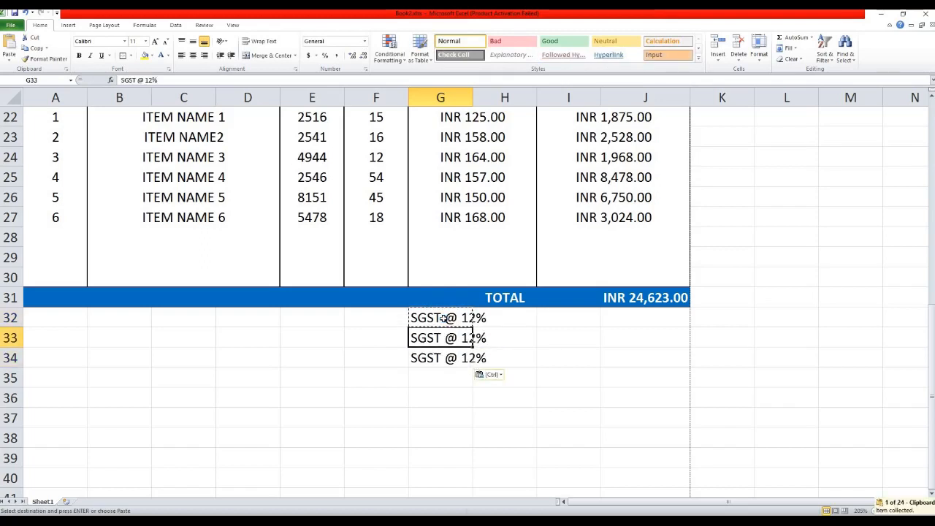
# Change the copied labels to 'CGST @ 12%' and 'DISCOUNT @ 12%'.
pyautogui.press('F2')
pyautogui.press('Left')
pyautogui.press('Left')
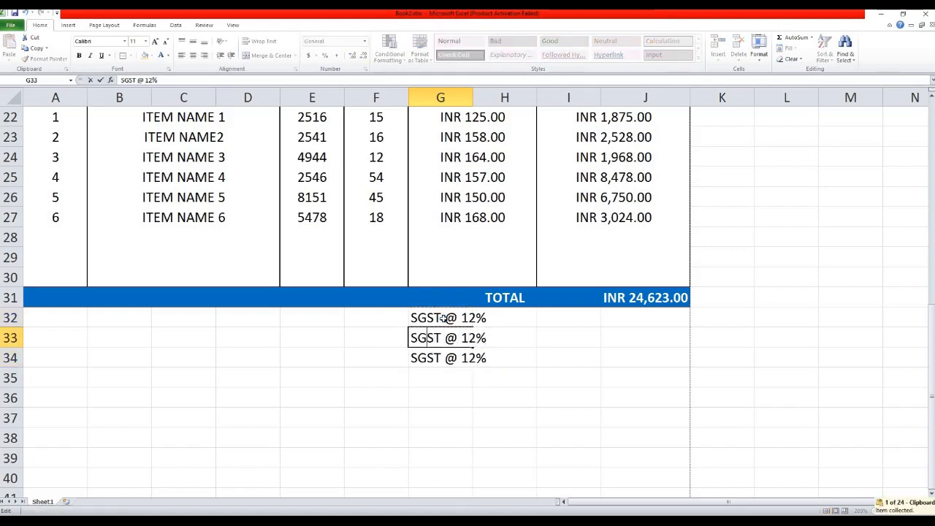
pyautogui.press('Delete')
pyautogui.write('C')
pyautogui.press('Return')
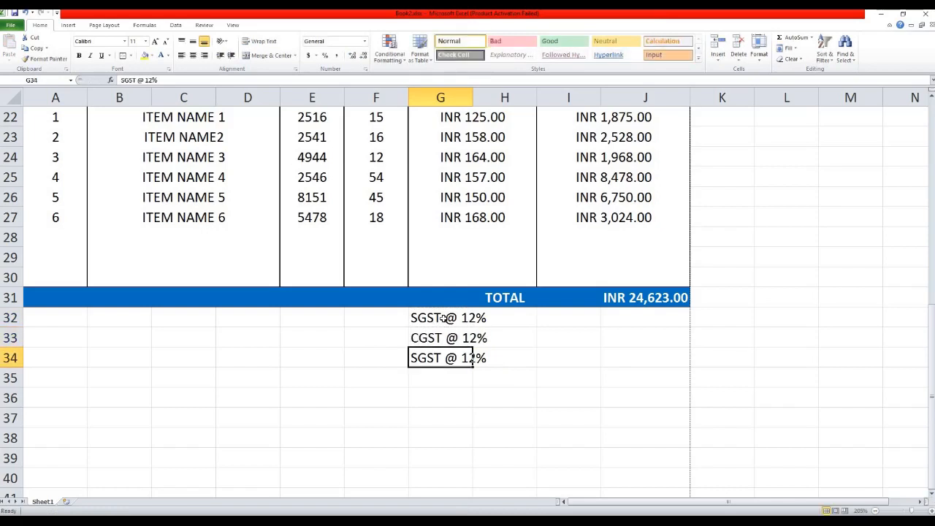
pyautogui.press('F2')
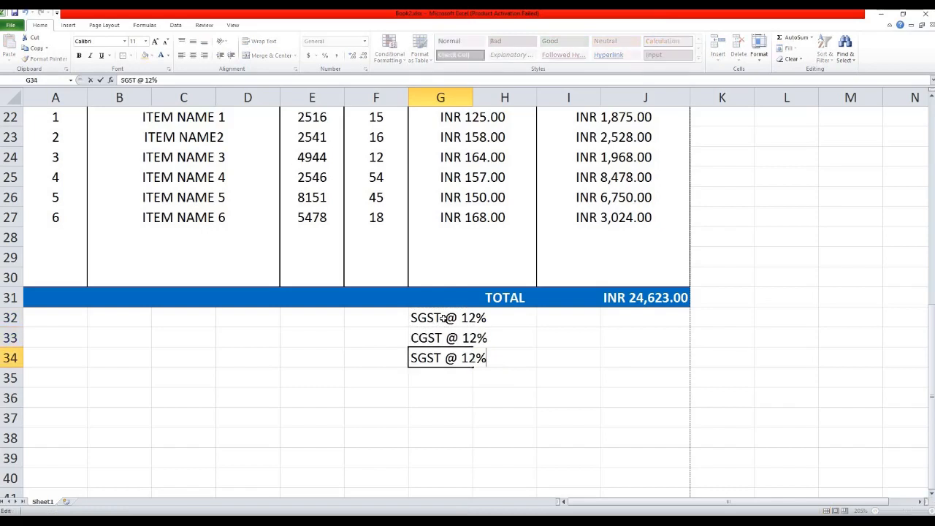
pyautogui.press('Home')
pyautogui.press('Delete')
pyautogui.press('Delete')
pyautogui.press('Delete')
pyautogui.press('Delete')
pyautogui.write('DISCOUNT')
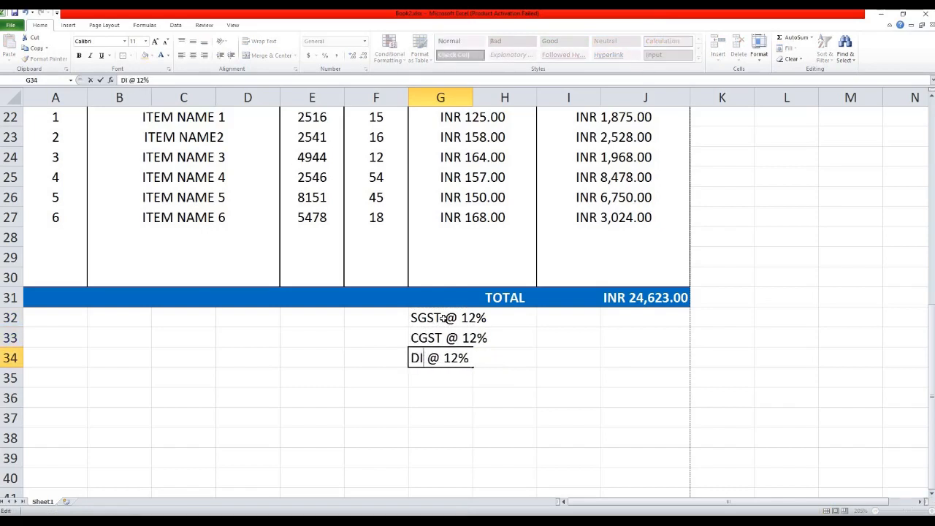
pyautogui.press('Return')
# Right-align the SGST, CGST and DISCOUNT labels.
pyautogui.moveTo(444, 317); pyautogui.dragTo(444, 337)
pyautogui.click(205, 56)
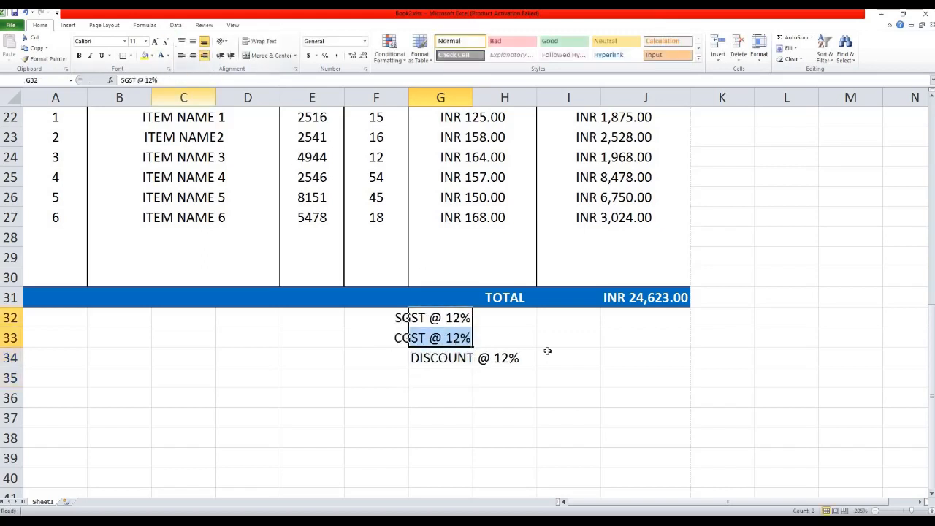
pyautogui.click(438, 360)
pyautogui.click(205, 56)
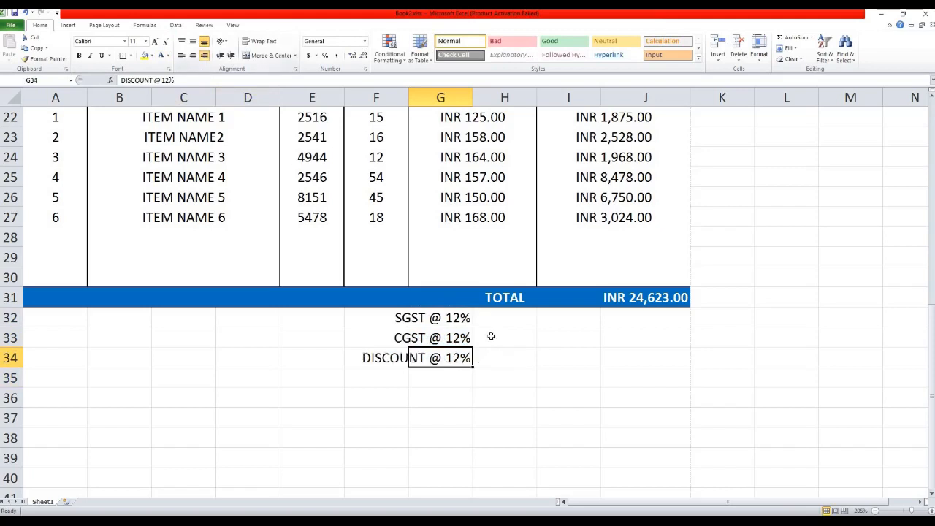
pyautogui.click(490, 344)
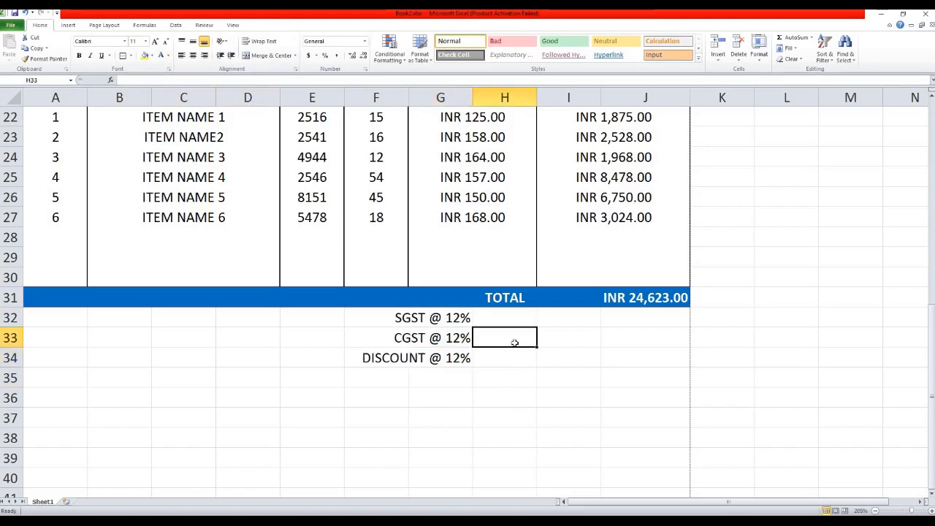
# Move the three tax labels one column right into H32:H34.
pyautogui.moveTo(455, 317); pyautogui.dragTo(472, 358)
pyautogui.hotkey('ctrl', 'x')
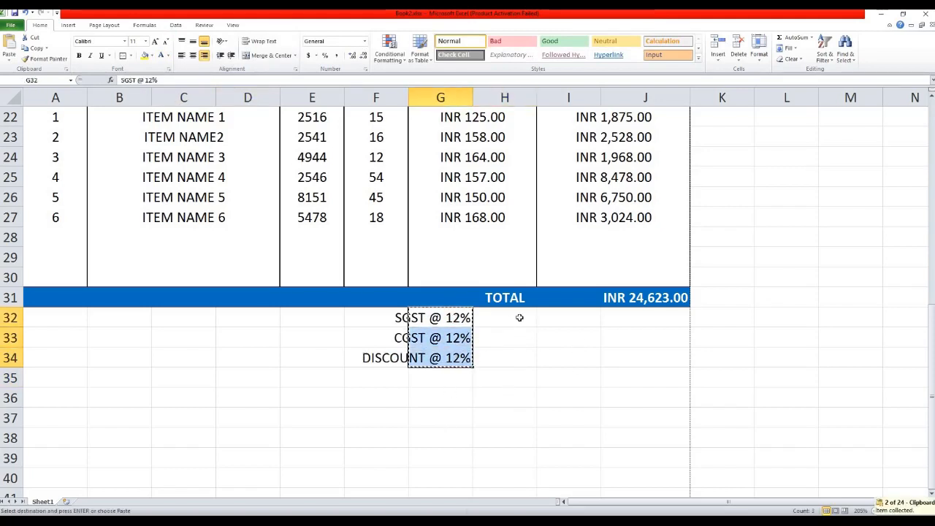
pyautogui.click(518, 317)
pyautogui.hotkey('ctrl', 'v')
pyautogui.click(595, 358)
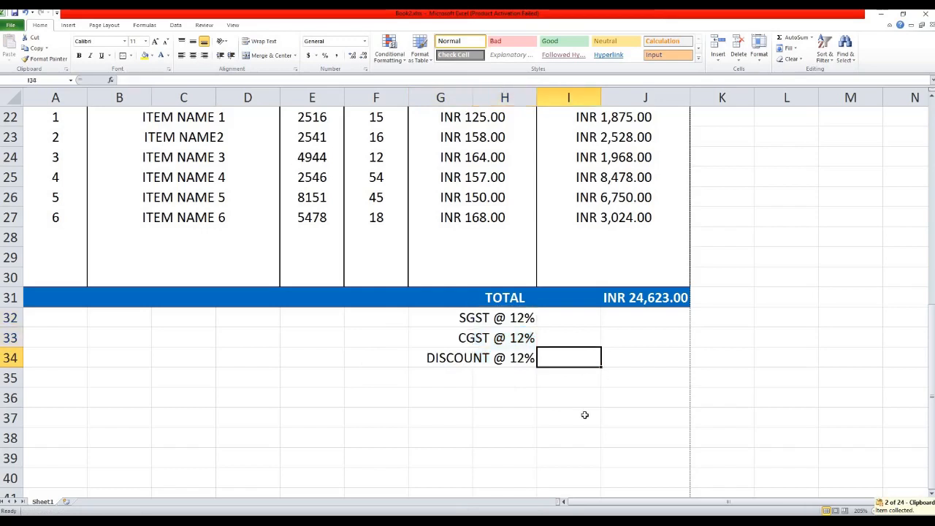
pyautogui.click(624, 320)
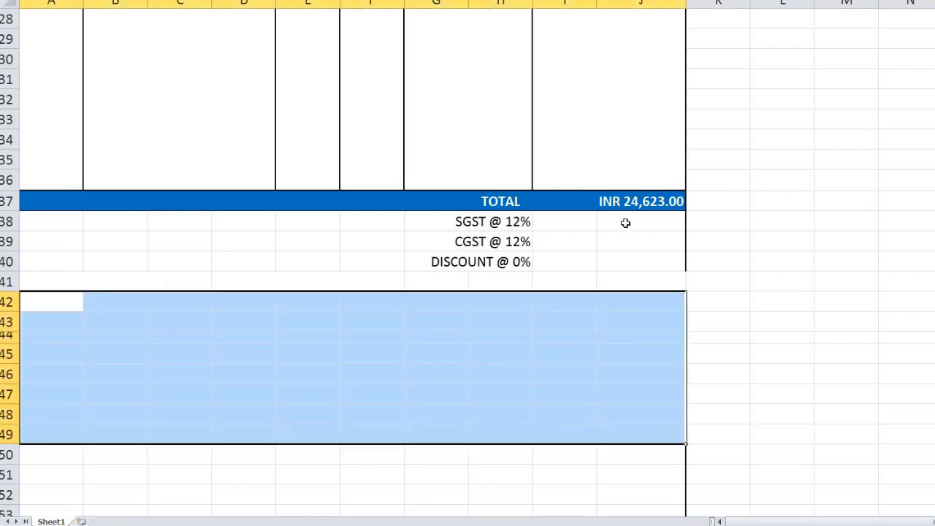
# Enter =J37/100*12 in J38 and J39 so SGST and CGST each show INR 2,954.76.
pyautogui.click(625, 223)
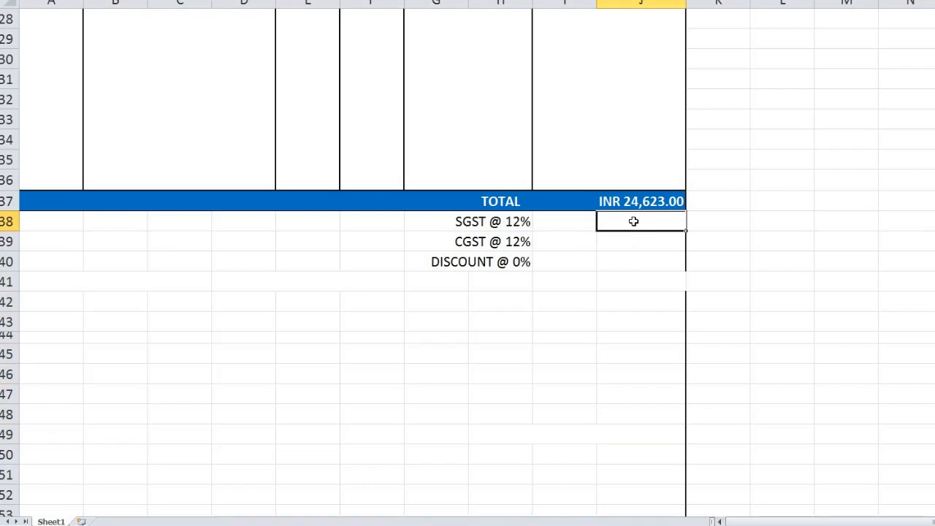
pyautogui.doubleClick(634, 222)
pyautogui.write('=')
pyautogui.click(637, 202)
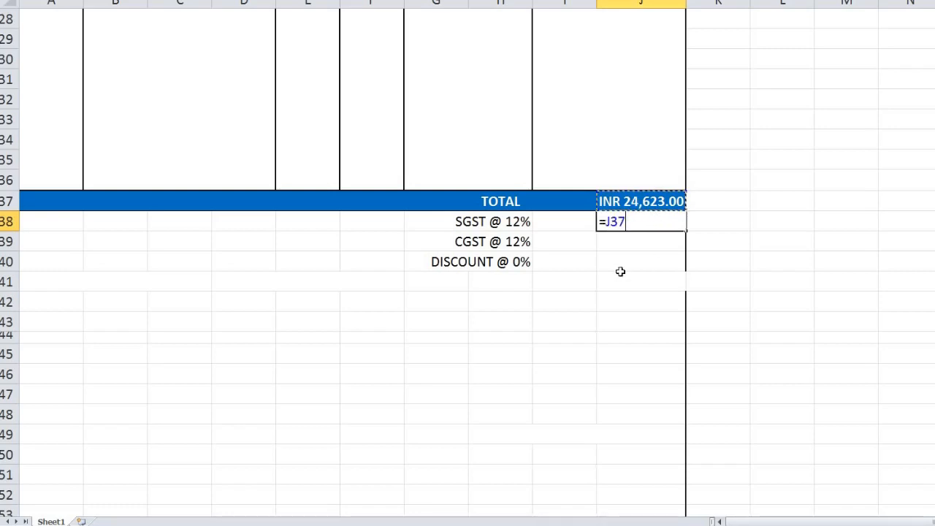
pyautogui.write('/100')
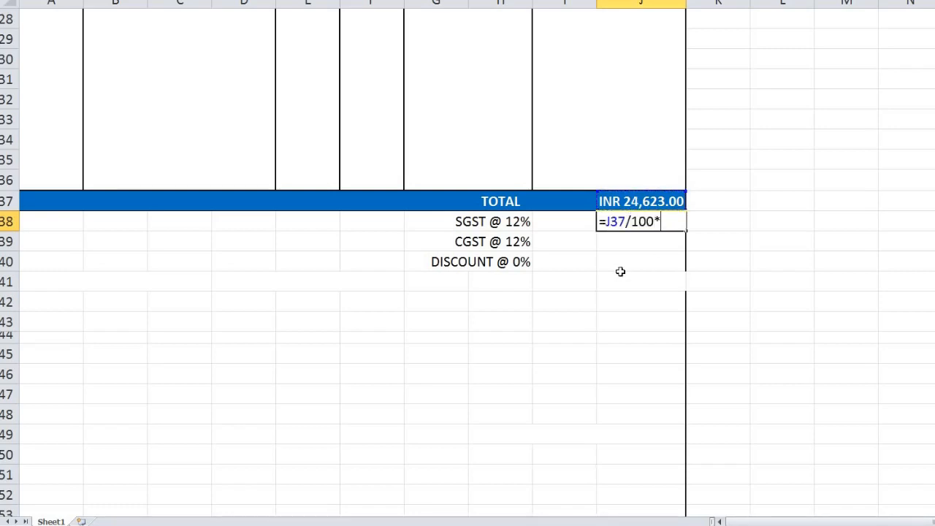
pyautogui.write('*12')
pyautogui.press('Return')
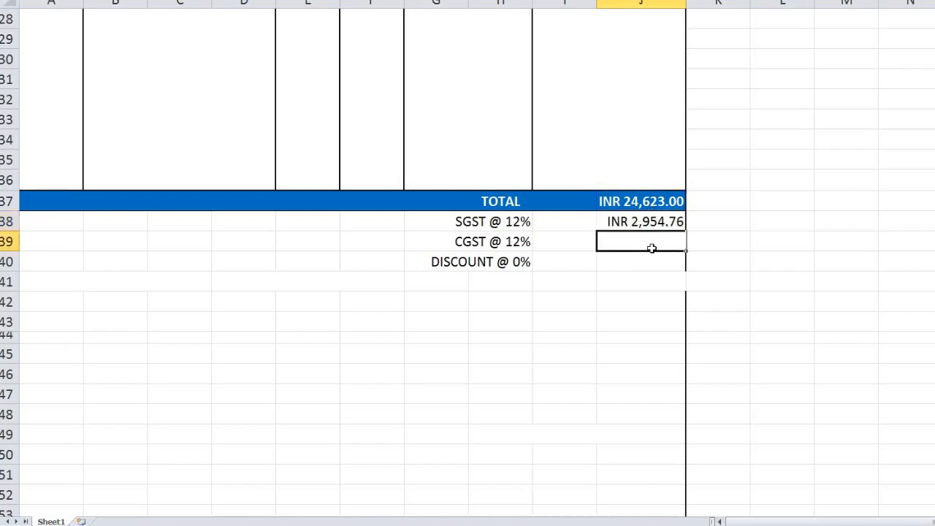
pyautogui.click(651, 248)
pyautogui.write('=')
pyautogui.click(653, 201)
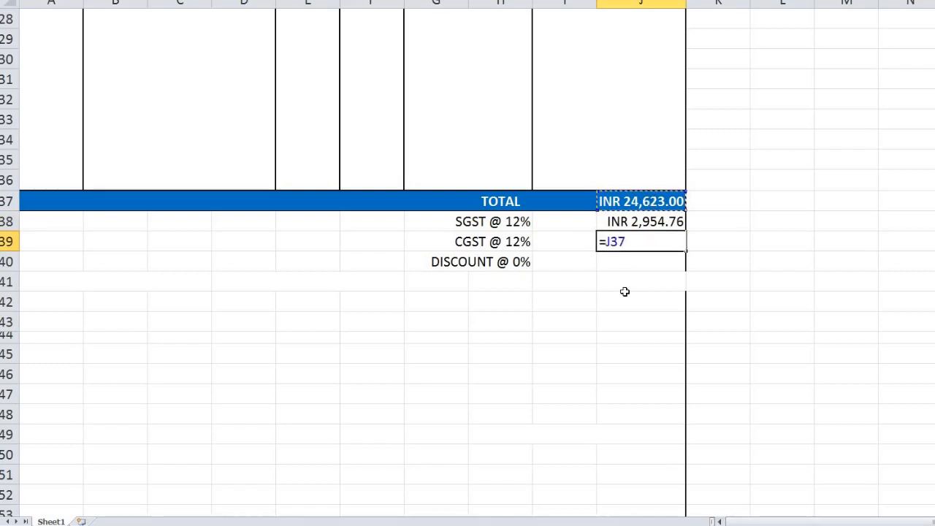
pyautogui.write('/100')
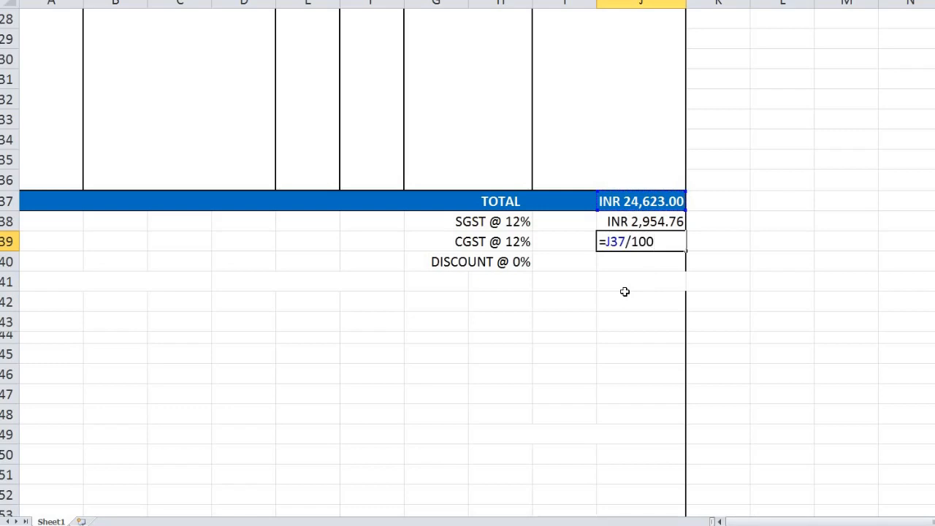
pyautogui.write('*12')
pyautogui.press('Return')
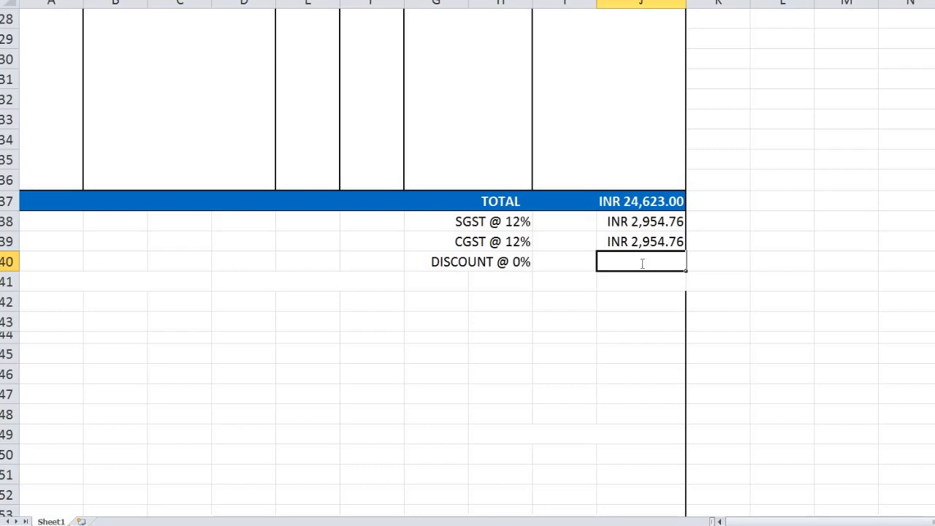
pyautogui.write('=')
# Cancel the J40 formula and make the hidden H41 label's font black.
pyautogui.press('Escape')
pyautogui.click(444, 287)
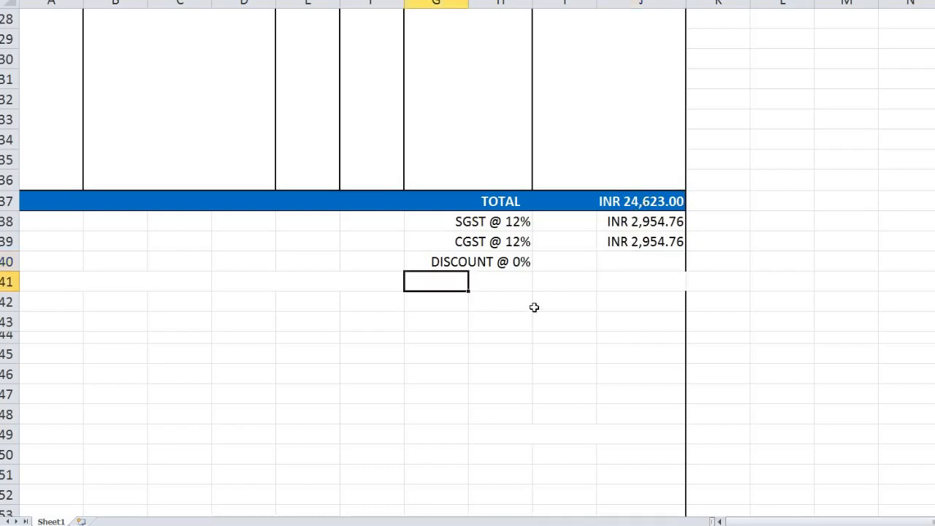
pyautogui.press('Right')
pyautogui.press('F2')
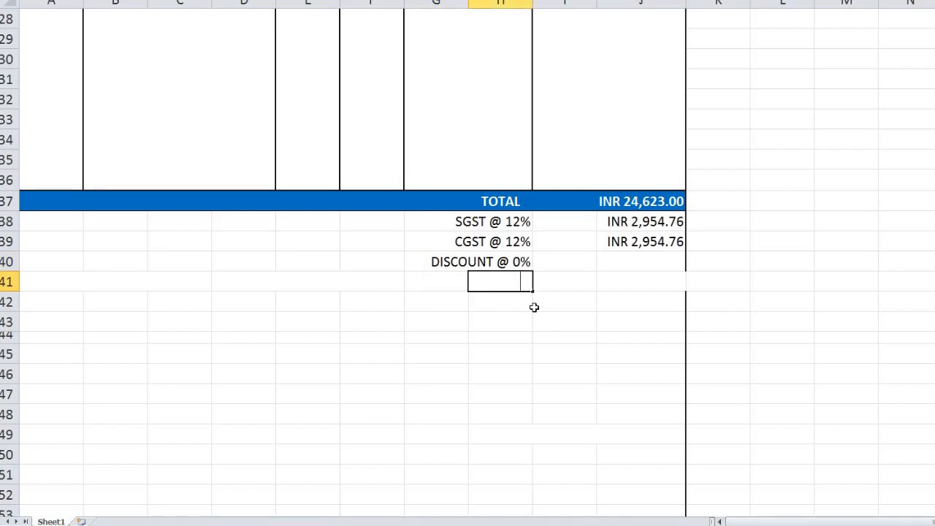
pyautogui.press('Return')
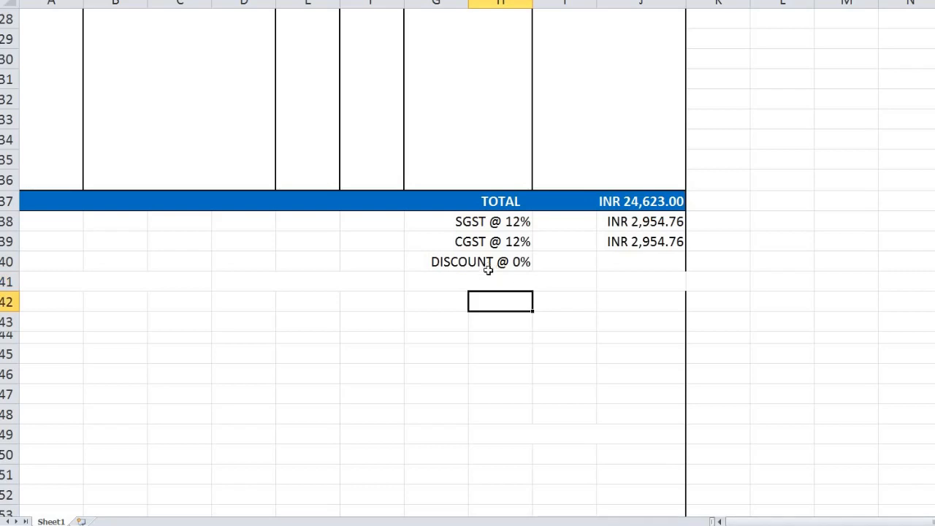
pyautogui.press('Up')
pyautogui.click(214, 0)
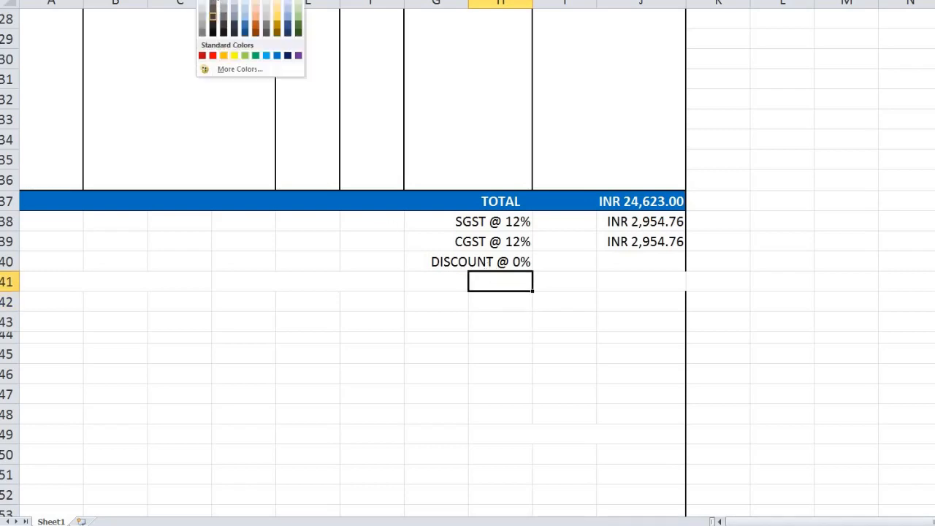
pyautogui.click(213, 15)
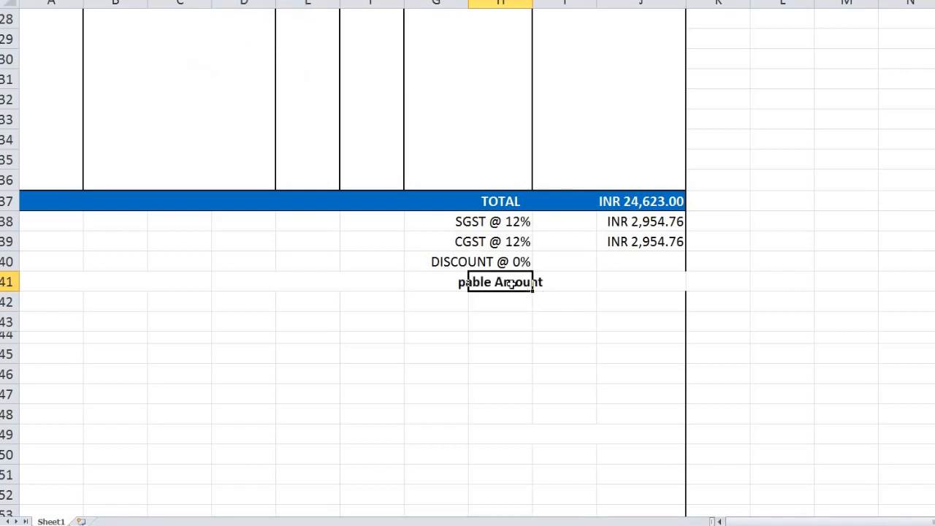
# Correct the H41 label to 'Pable Amount' and right-align it.
pyautogui.doubleClick(514, 284)
pyautogui.press('Delete')
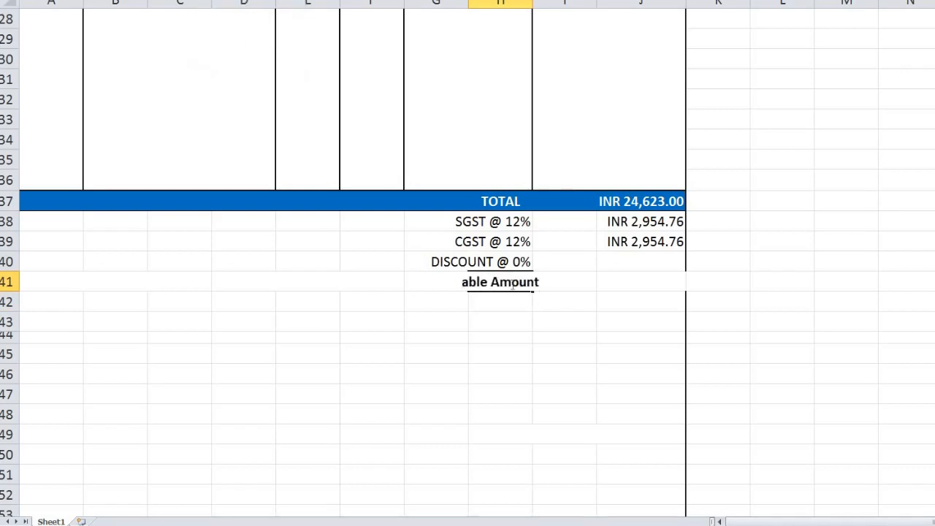
pyautogui.write('P')
pyautogui.press('Return')
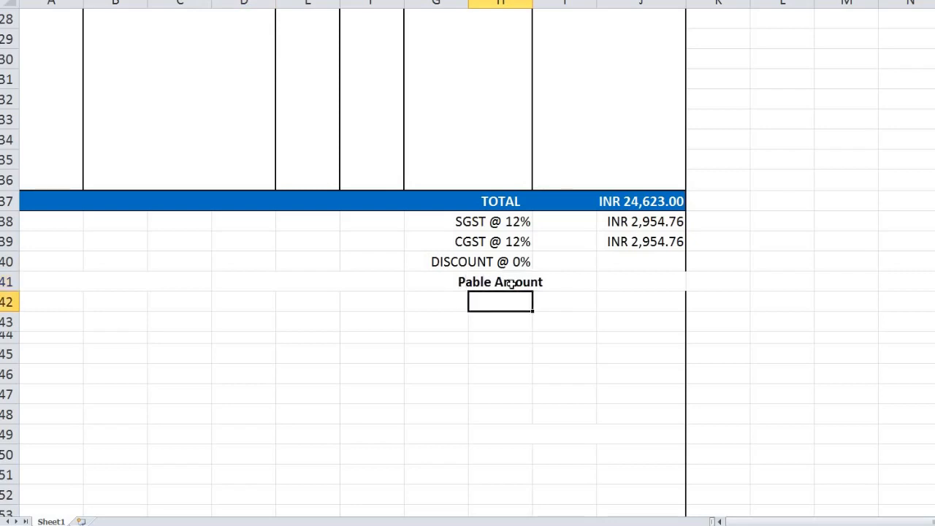
pyautogui.click(511, 283)
pyautogui.click(296, 1)
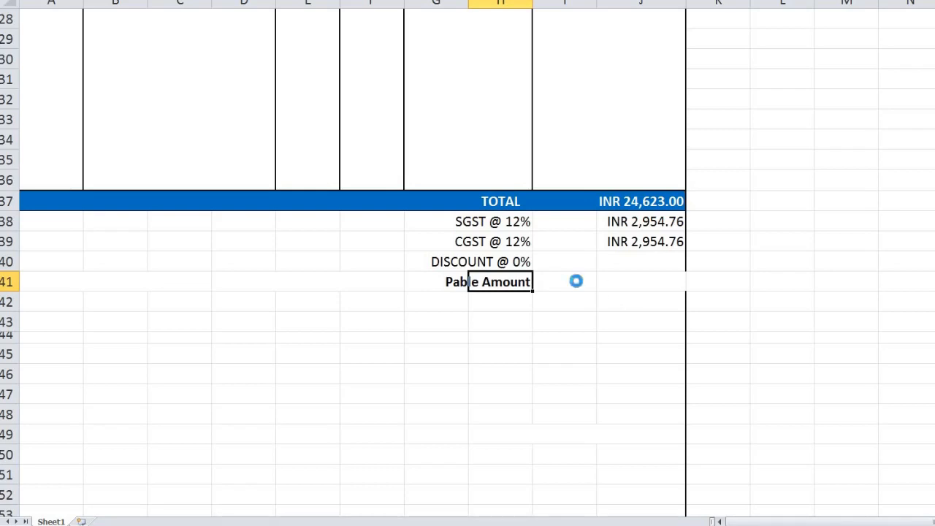
# Enter =J38+J39+J37 in J41 to show the payable amount INR 30,532.52.
pyautogui.click(627, 283)
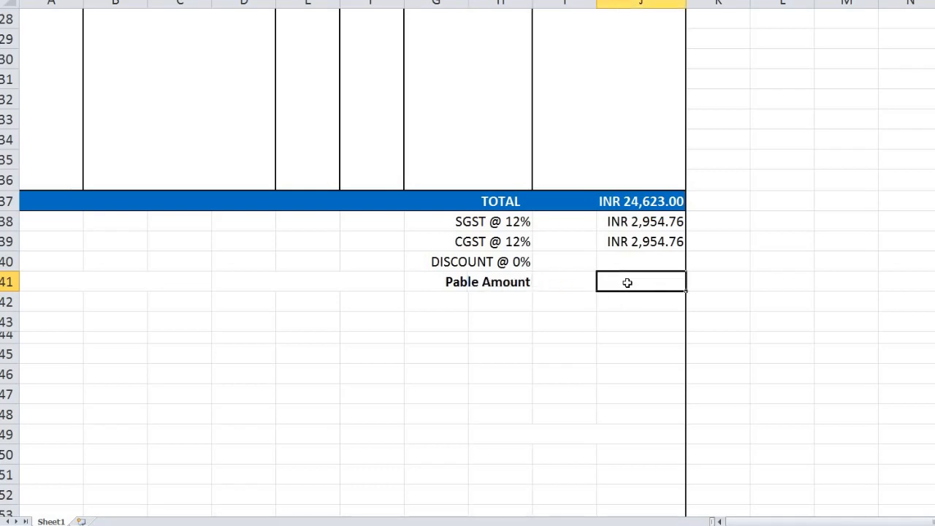
pyautogui.doubleClick(627, 283)
pyautogui.click(648, 223)
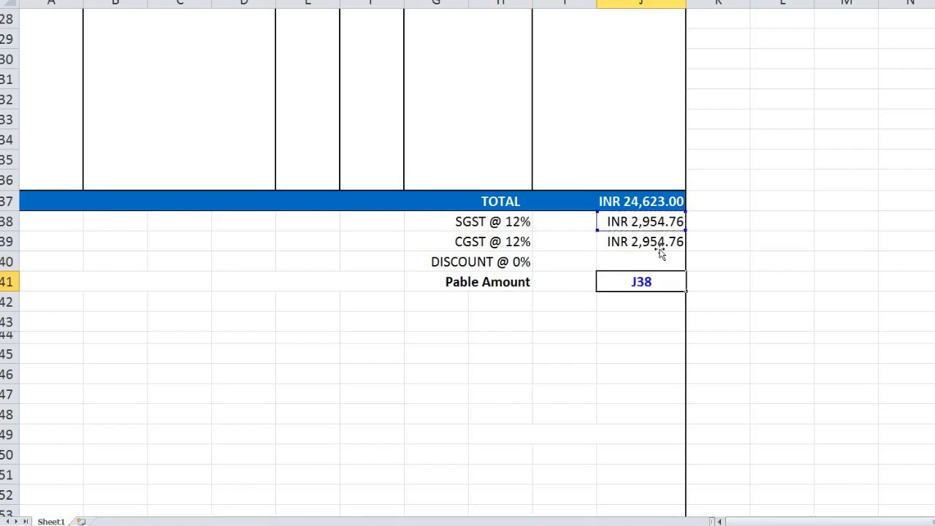
pyautogui.write('+')
pyautogui.click(658, 248)
pyautogui.write('+')
pyautogui.click(651, 203)
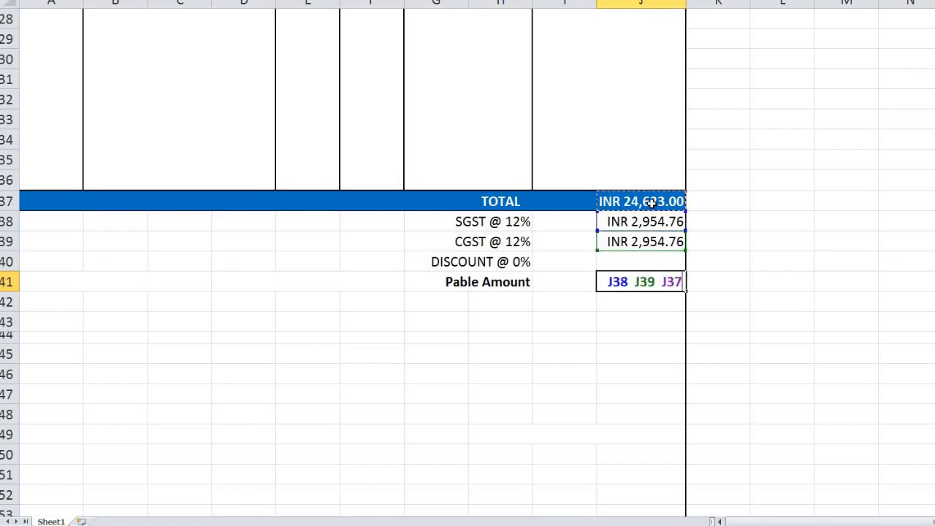
pyautogui.write('-')
pyautogui.press('Return')
pyautogui.click(635, 286)
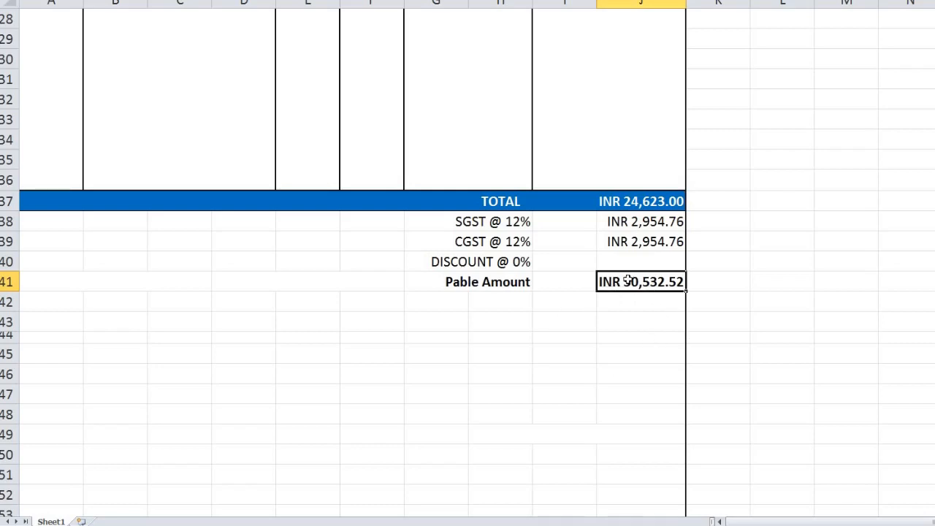
pyautogui.press('Left')
pyautogui.press('Left')
pyautogui.press('Left')
pyautogui.press('Left')
pyautogui.press('Left')
pyautogui.press('Left')
pyautogui.press('Left')
pyautogui.hotkey('shift', 'Right')
pyautogui.hotkey('shift', 'Right')
pyautogui.hotkey('shift', 'Right')
pyautogui.hotkey('shift', 'Right')
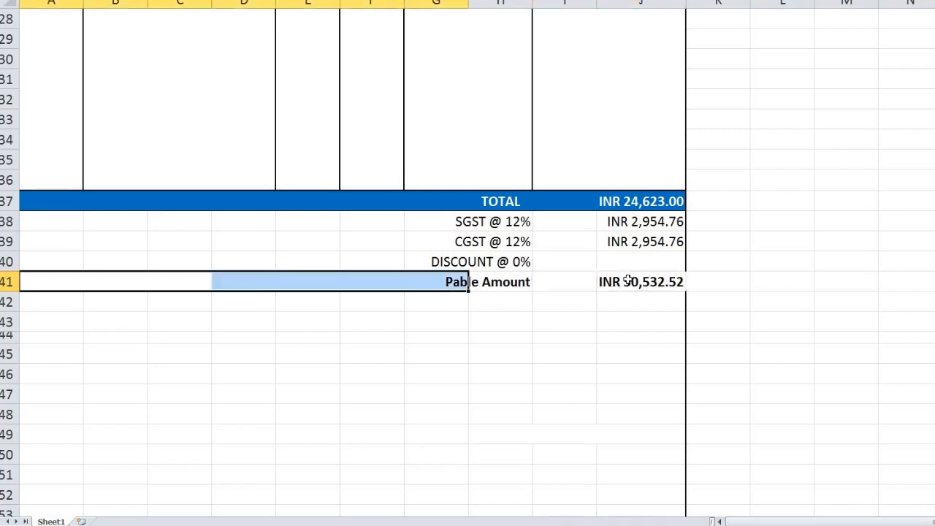
# Give row A41:J41 a blue fill and an outside border.
pyautogui.hotkey('shift', 'Right')
pyautogui.hotkey('shift', 'Right')
pyautogui.hotkey('shift', 'Right')
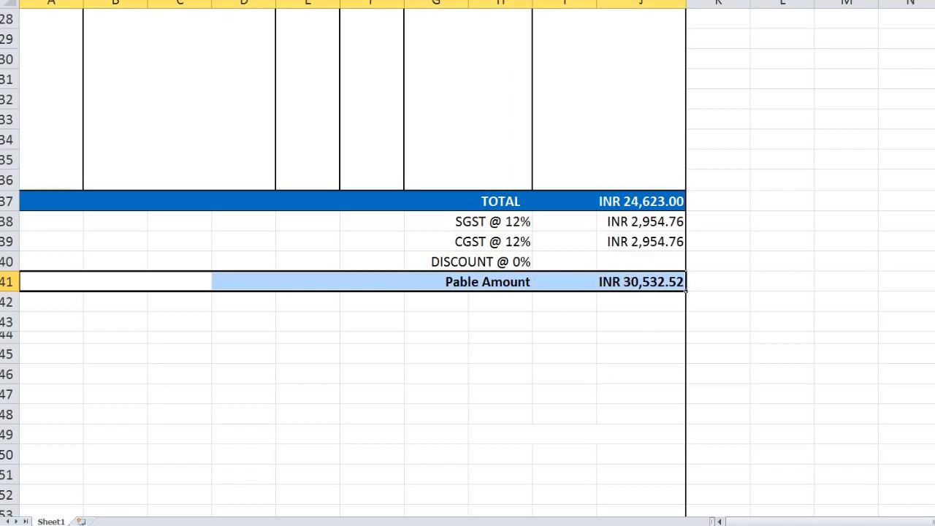
pyautogui.click(214, 0)
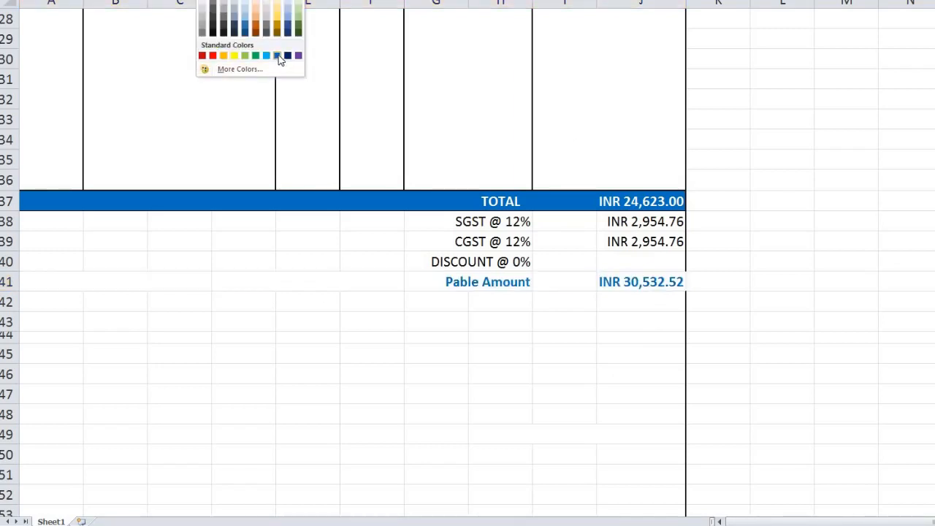
pyautogui.click(282, 59)
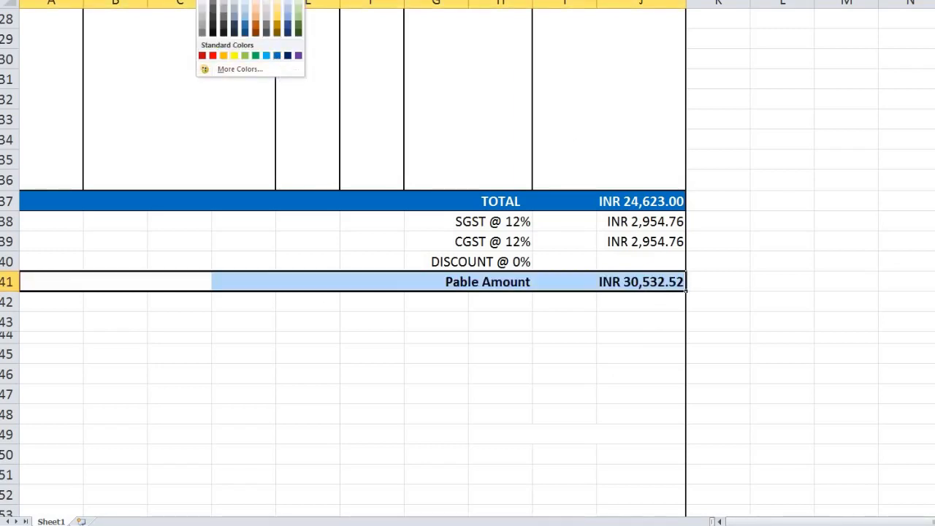
pyautogui.click(193, 0)
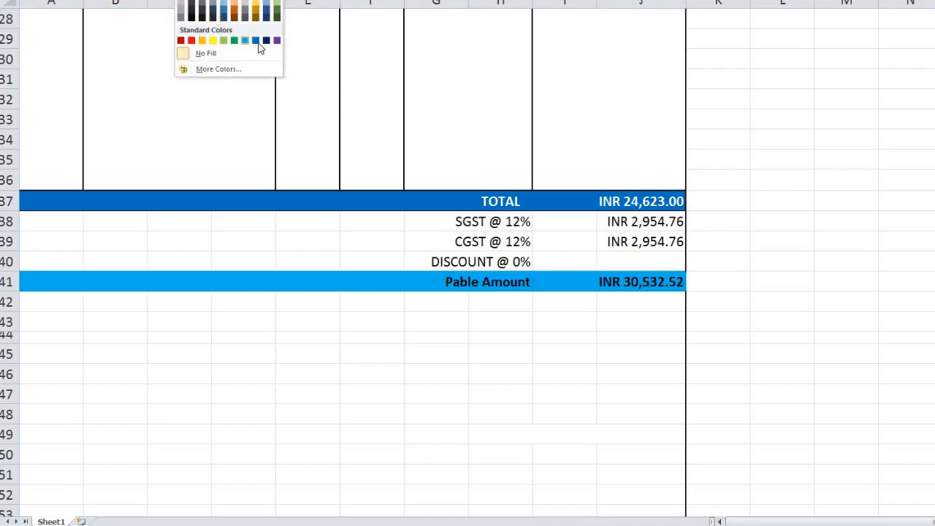
pyautogui.click(260, 47)
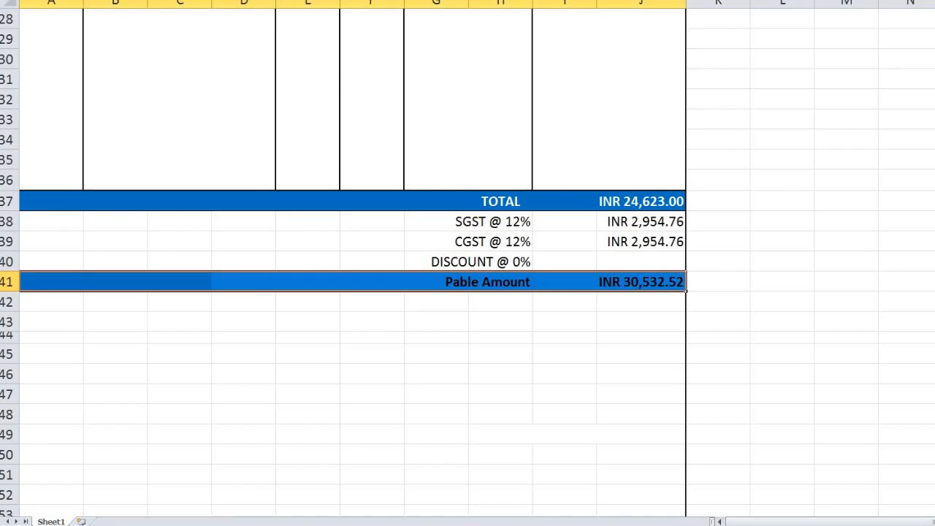
pyautogui.click(171, 1)
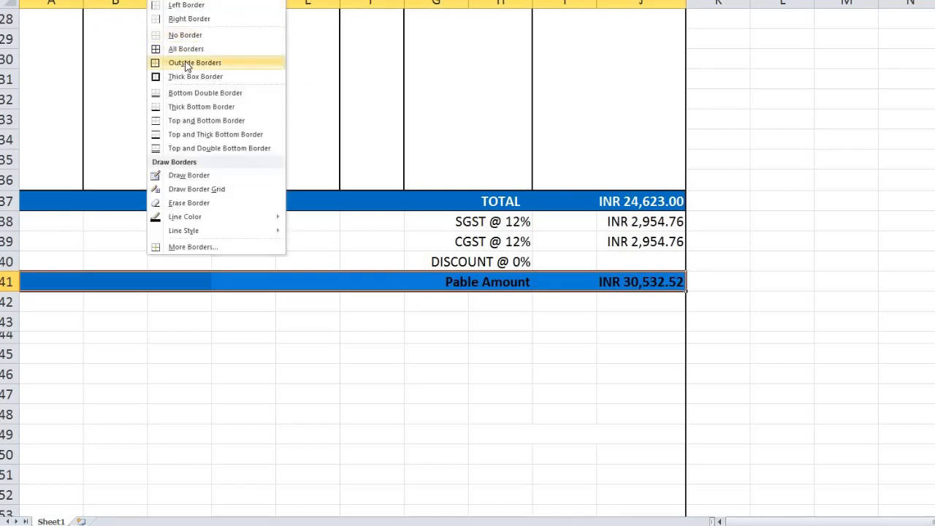
pyautogui.click(184, 64)
pyautogui.click(580, 324)
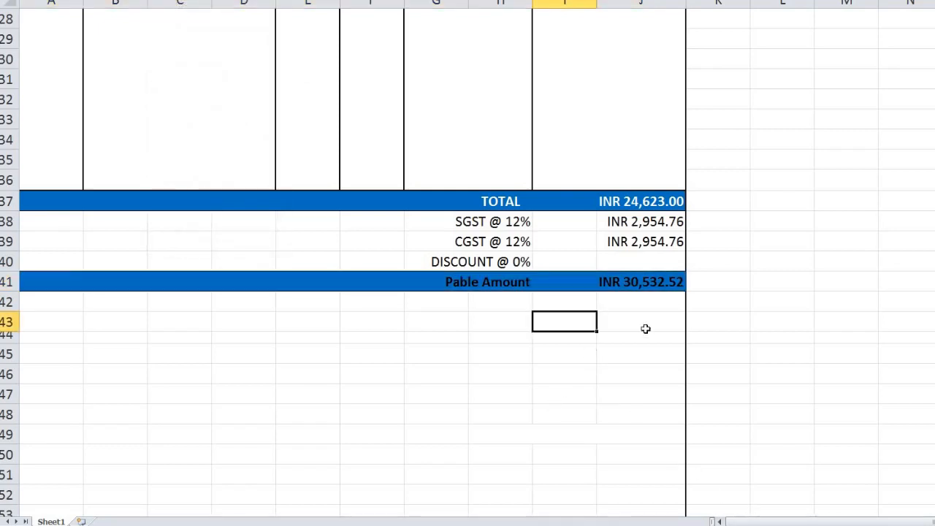
# Make the Pable Amount label and value in G41:J41 white, widening column J.
pyautogui.click(499, 286)
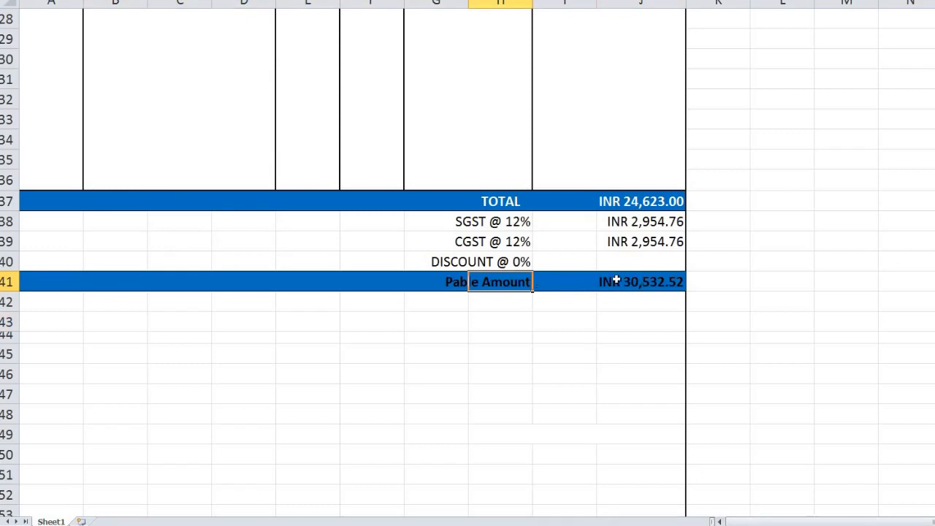
pyautogui.moveTo(618, 278); pyautogui.dragTo(421, 275)
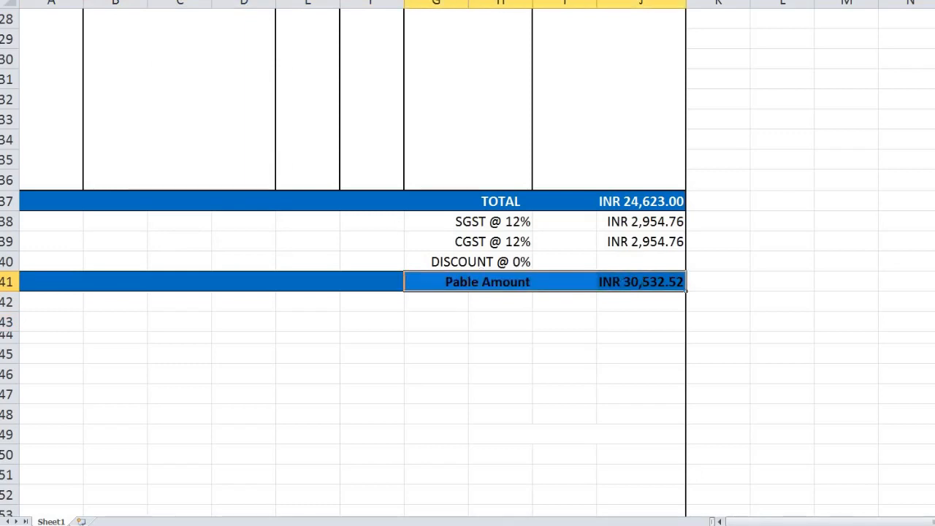
pyautogui.click(214, 0)
pyautogui.click(203, 0)
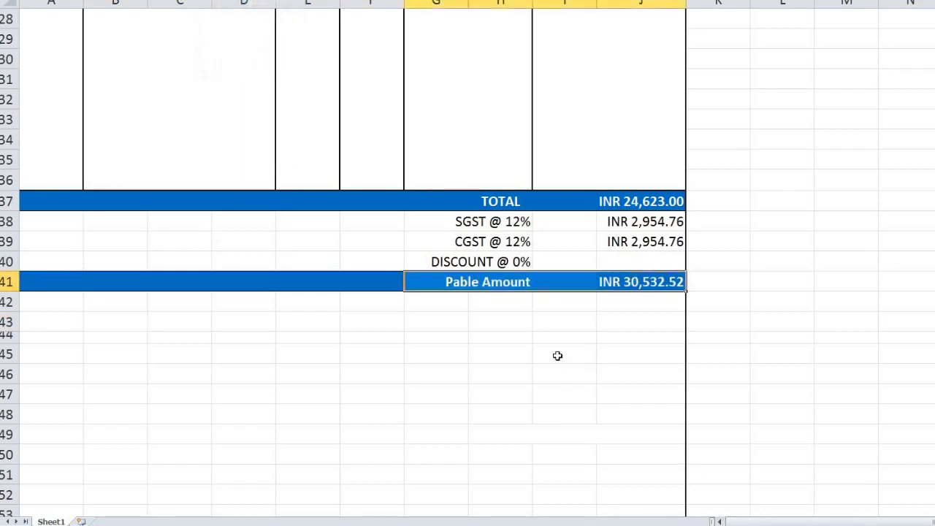
pyautogui.click(558, 354)
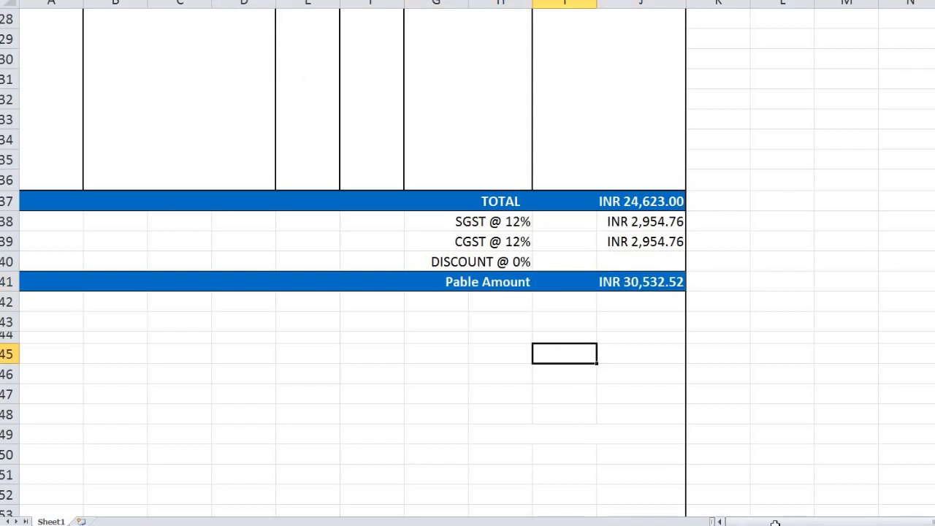
pyautogui.keyDown('ctrl'); pyautogui.scroll(1, 291, 234); pyautogui.keyUp('ctrl')
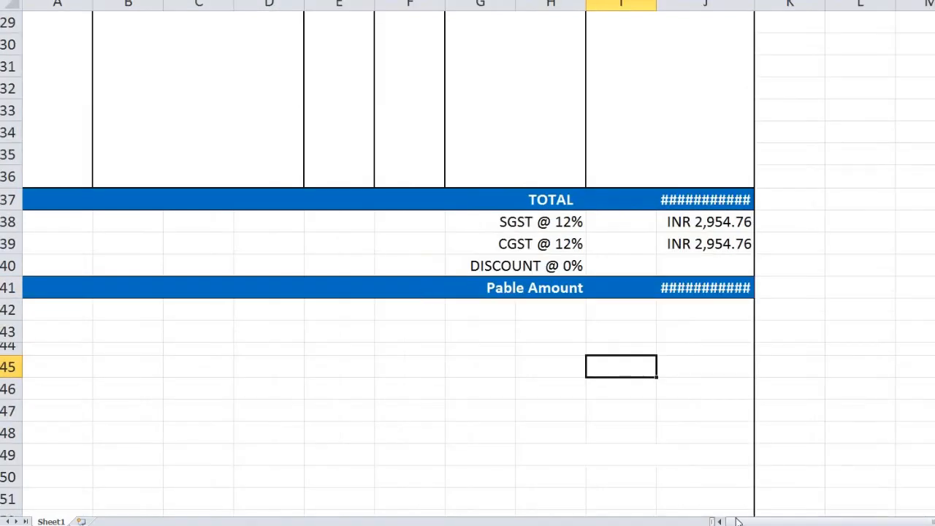
pyautogui.moveTo(760, 522); pyautogui.dragTo(683, 505)
# Add the 'Note:-' heading in A42 below the totals.
pyautogui.click(44, 312)
pyautogui.scroll(1, 751, 293)
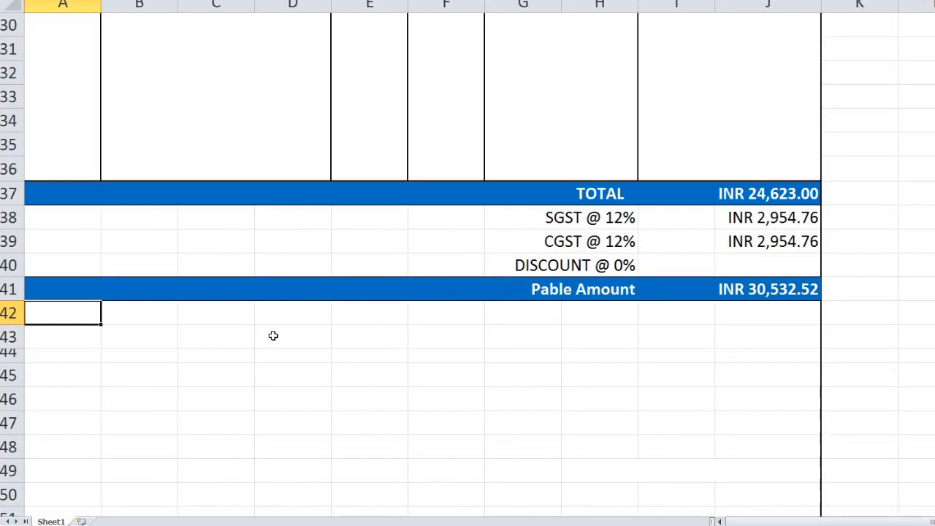
pyautogui.write('Note')
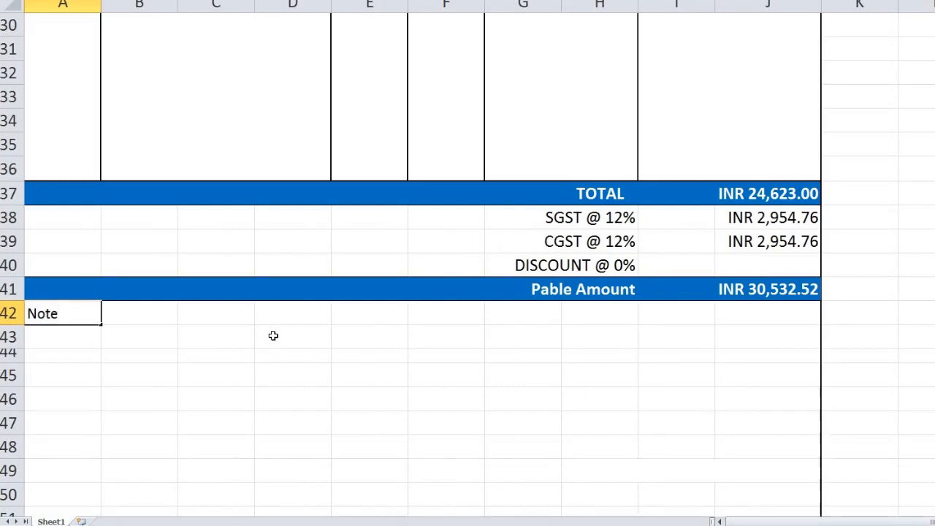
pyautogui.write(':-')
pyautogui.press('Return')
# Add the notes 'Total payment due in 14 days.' and 'Please Include the invoke number in your payment notes.'.
pyautogui.press('Right')
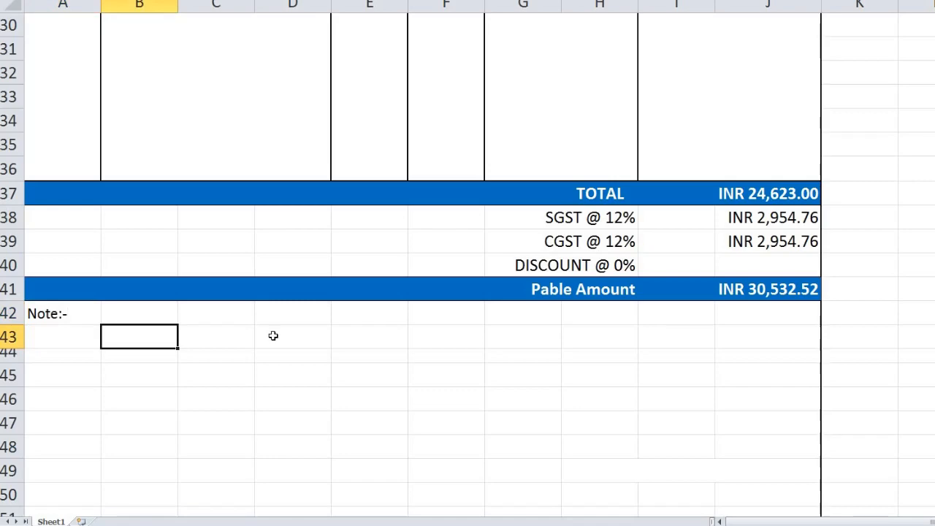
pyautogui.write('Total')
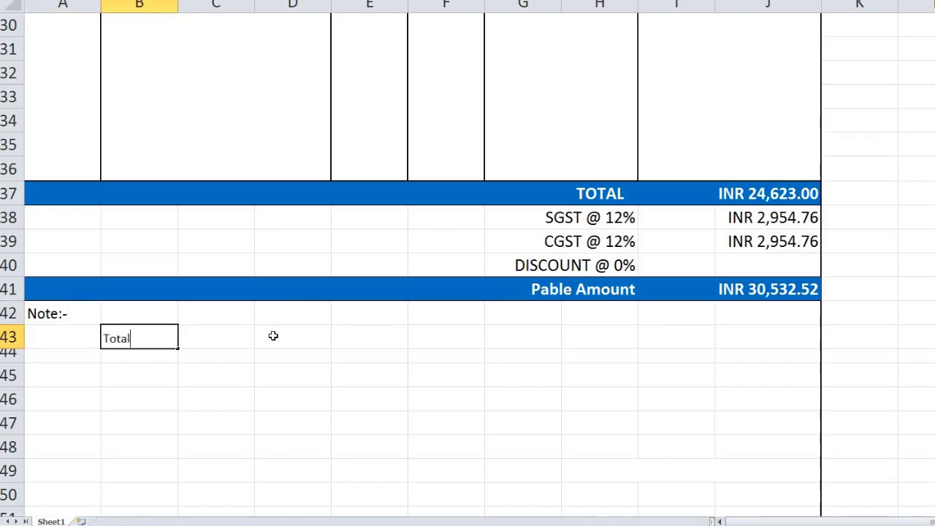
pyautogui.write(' payment due in ')
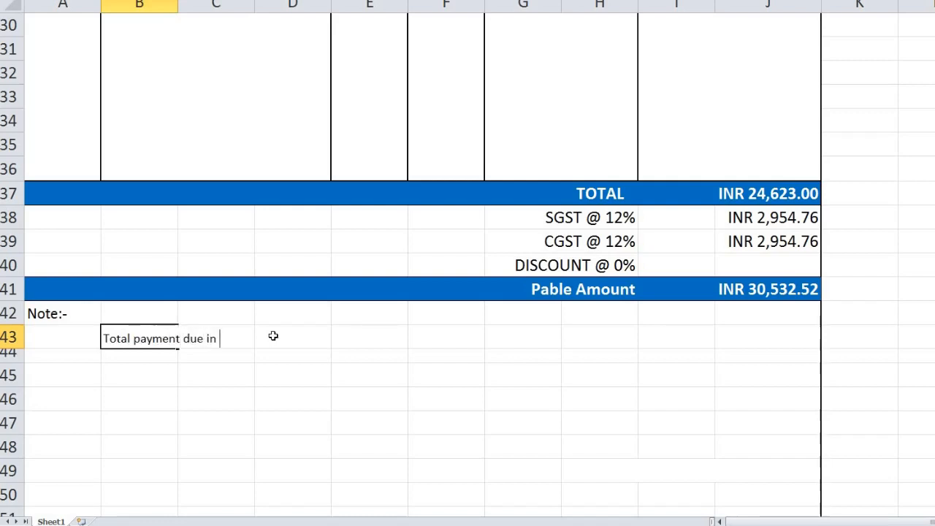
pyautogui.write('14 days.')
pyautogui.press('Return')
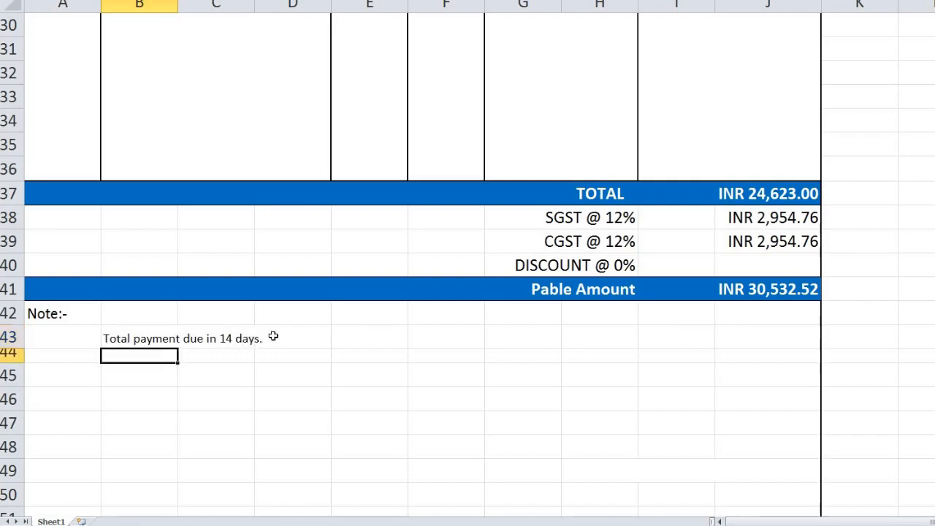
pyautogui.write('Plea')
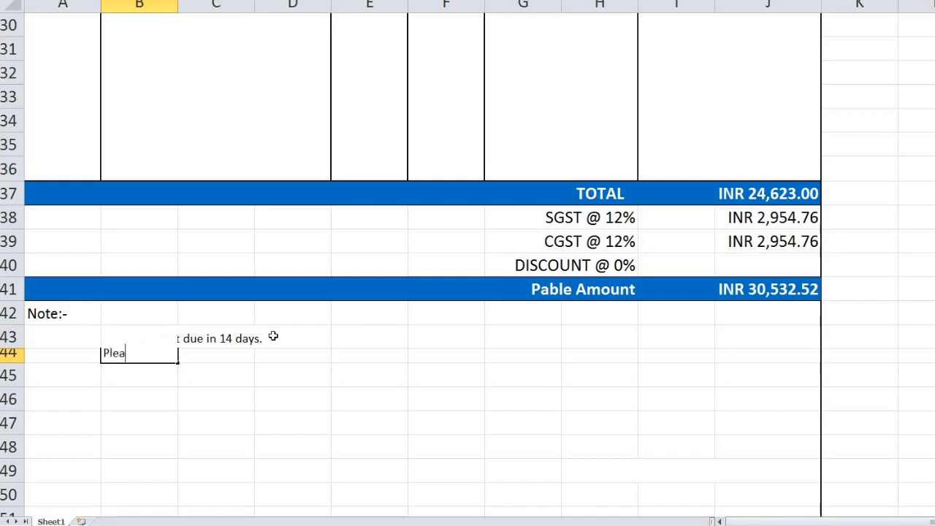
pyautogui.write('se Include')
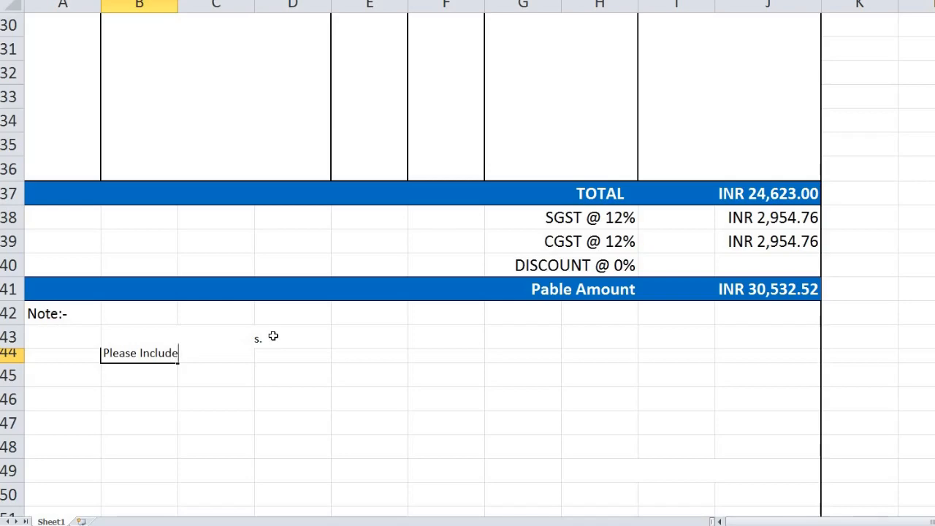
pyautogui.write(' the invoke num')
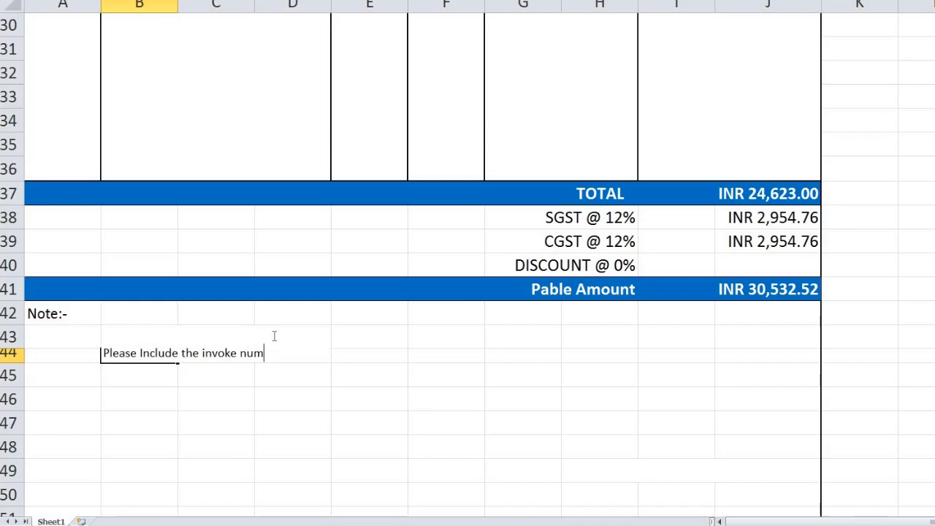
pyautogui.write('ber in your payment ')
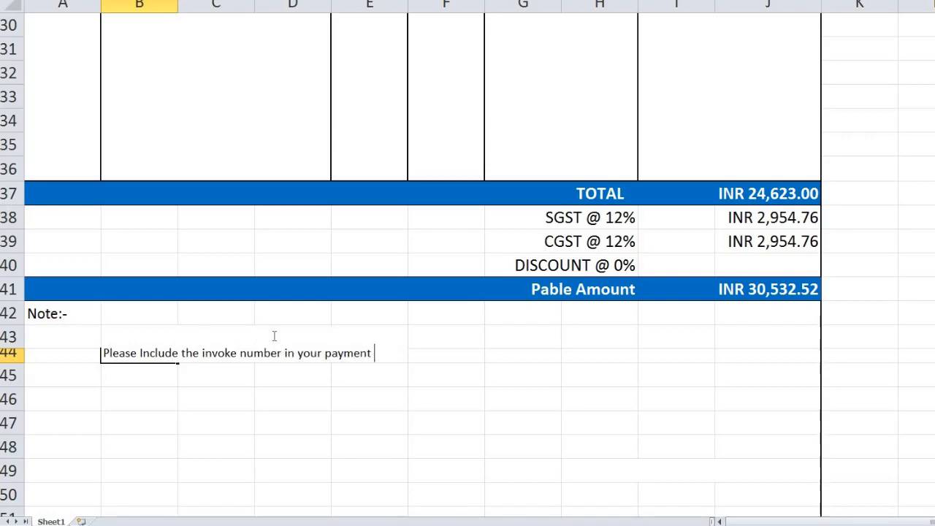
pyautogui.write('notes.')
pyautogui.press('Return')
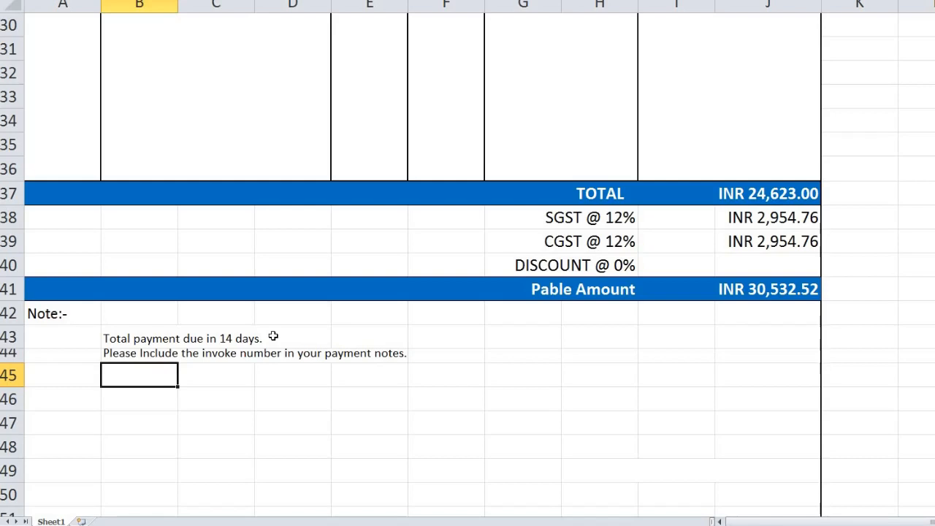
pyautogui.press('Right')
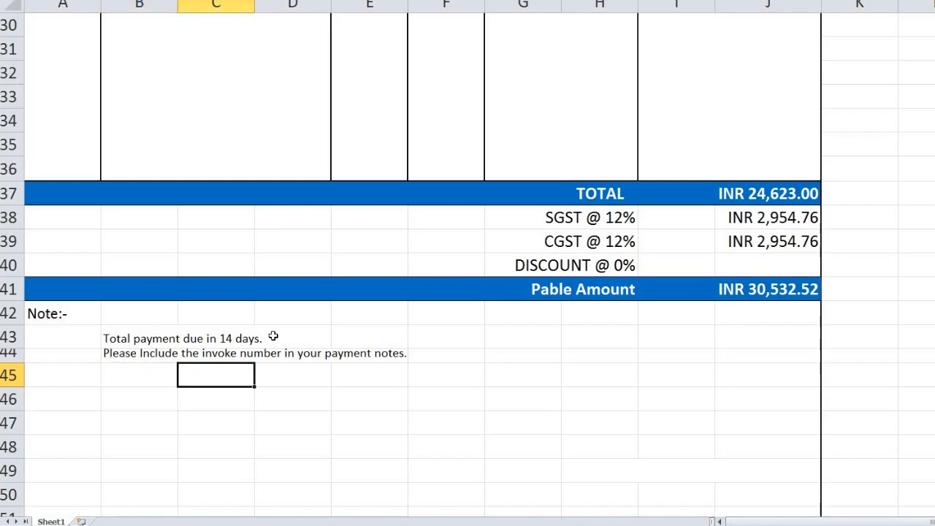
pyautogui.press('Right')
pyautogui.press('Right')
pyautogui.press('Right')
pyautogui.press('Right')
pyautogui.press('Right')
pyautogui.press('Right')
pyautogui.press('Right')
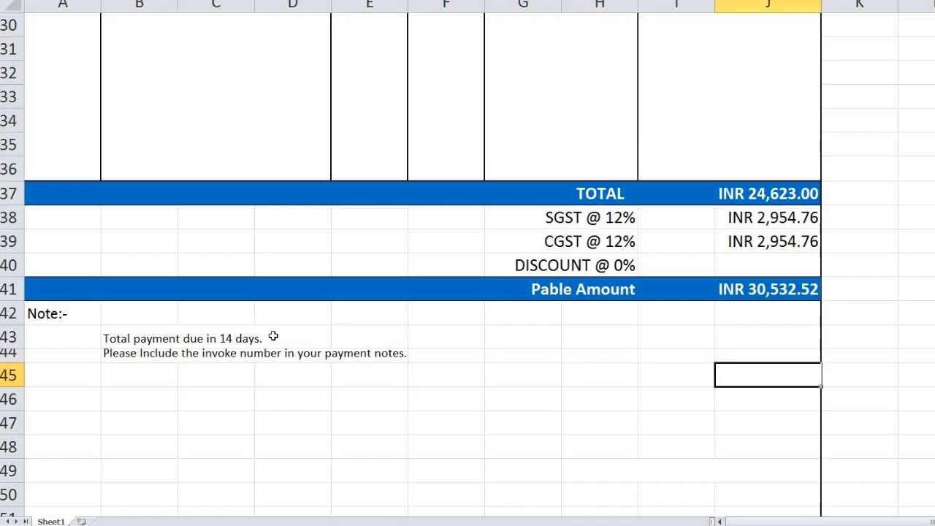
pyautogui.press('Down')
pyautogui.press('Left')
pyautogui.press('Down')
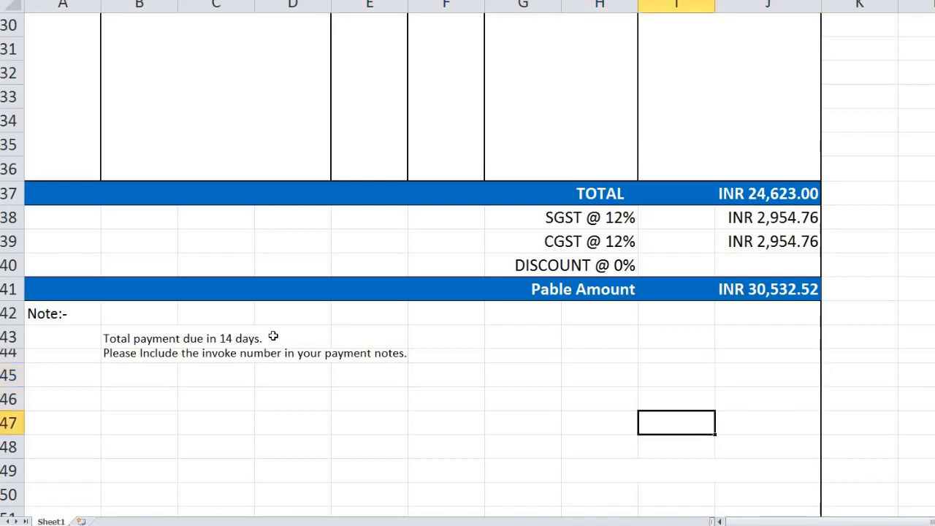
# Merge and center I47:J47 and enter 'Authorized Sign'.
pyautogui.hotkey('shift', 'Right')
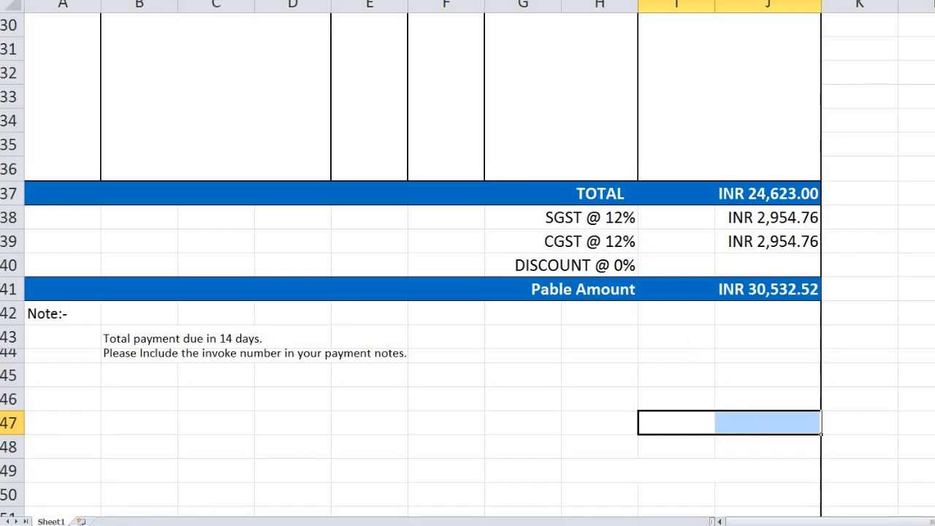
pyautogui.click(321, 1)
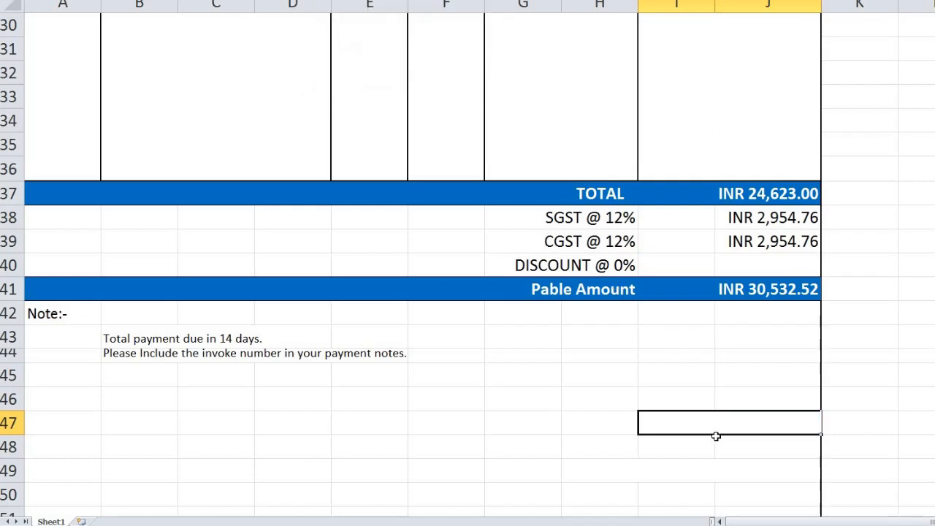
pyautogui.write('Auth')
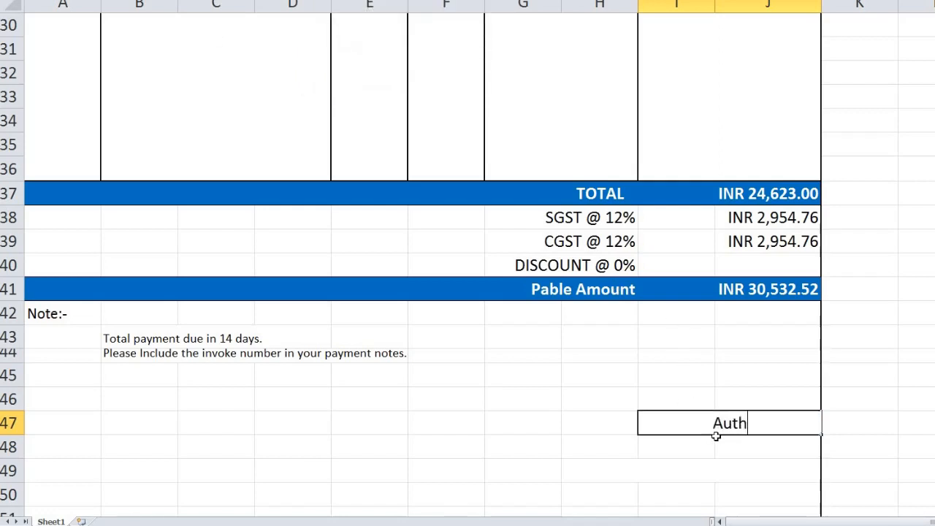
pyautogui.write('orized S')
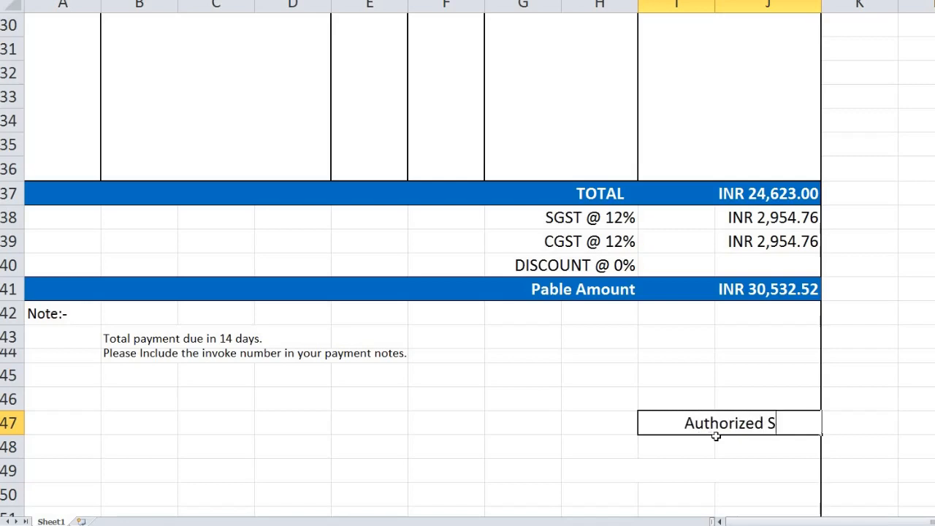
pyautogui.write('ign')
pyautogui.press('Return')
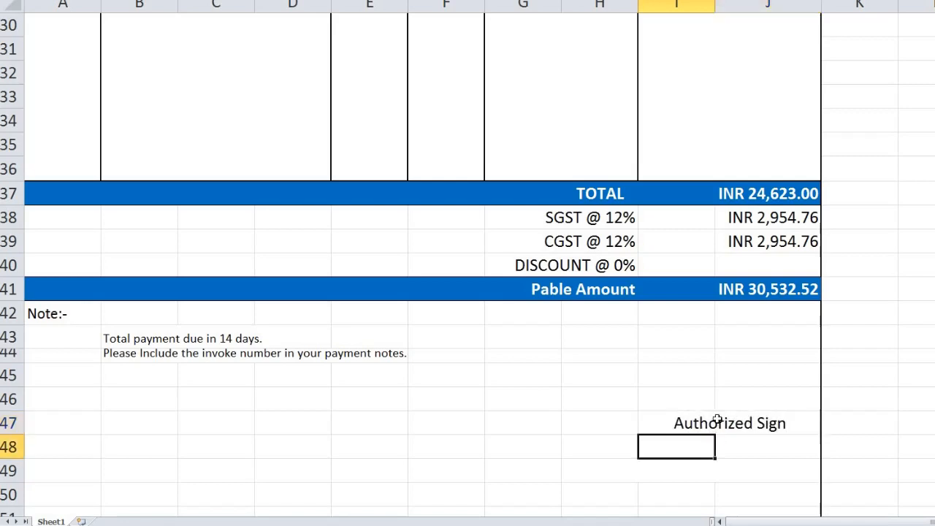
# Set the Authorized Sign text to italic Times New Roman.
pyautogui.click(719, 420)
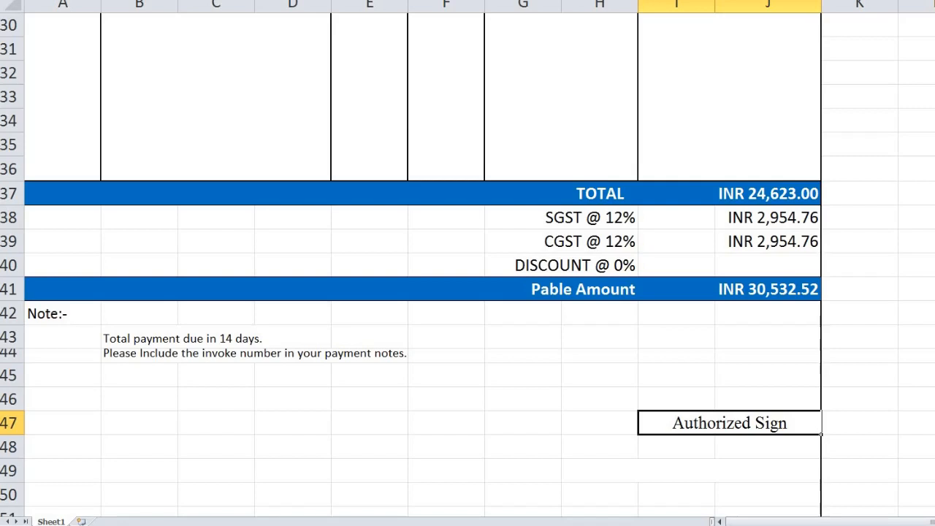
pyautogui.hotkey('alt', 'Down')
pyautogui.press('Down')
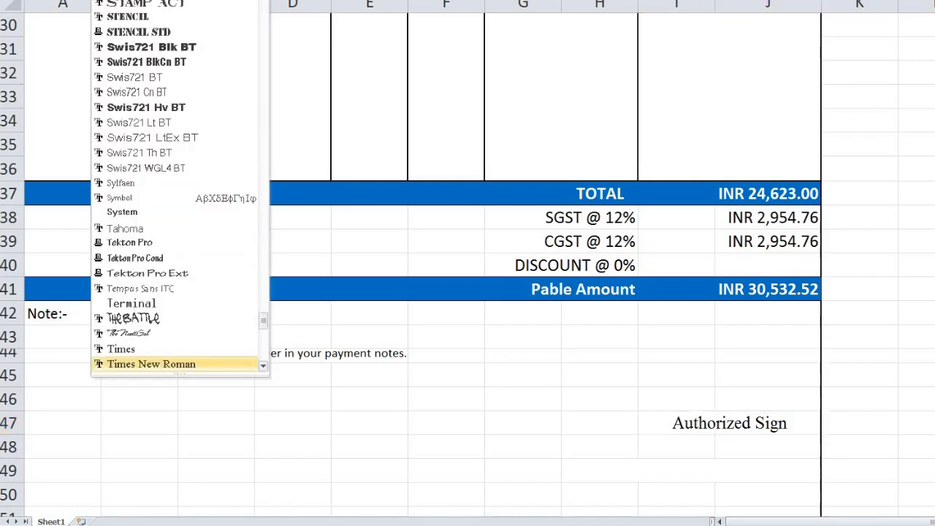
pyautogui.press('Return')
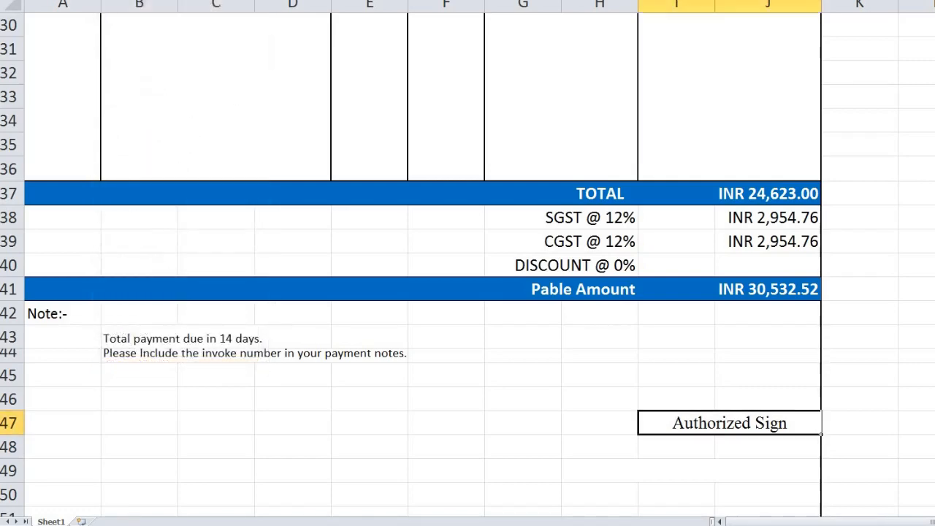
pyautogui.hotkey('ctrl', 'i')
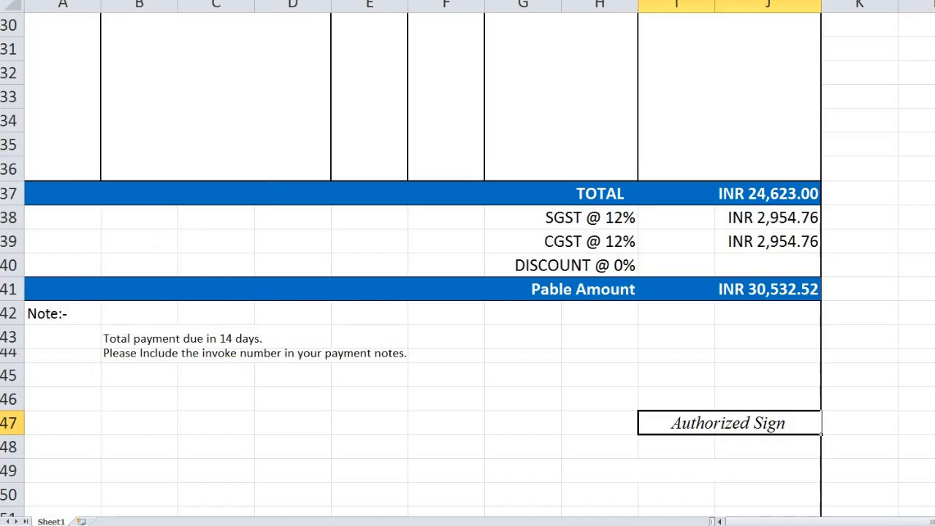
pyautogui.hotkey('alt', 'h')
# Shrink the Authorized Sign font one size and make it bold.
pyautogui.press('f')
pyautogui.press('k')
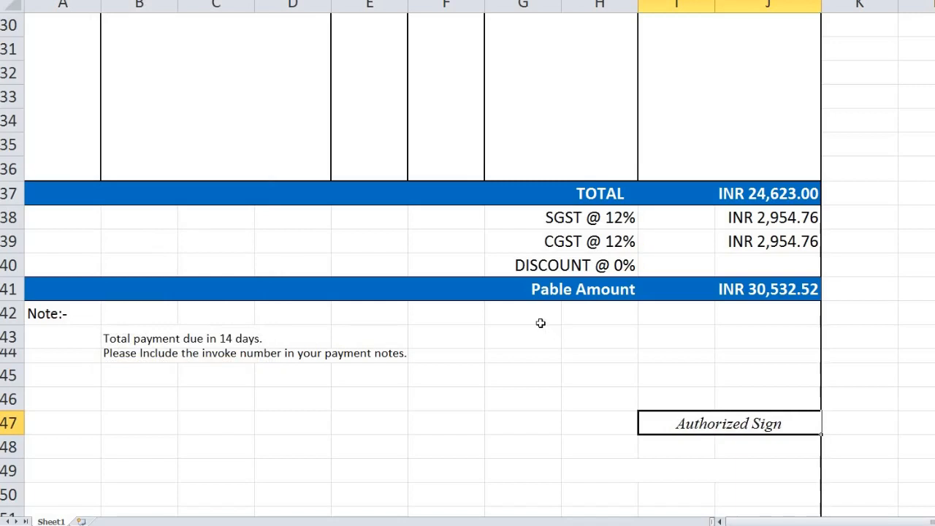
pyautogui.scroll(-1, 541, 324)
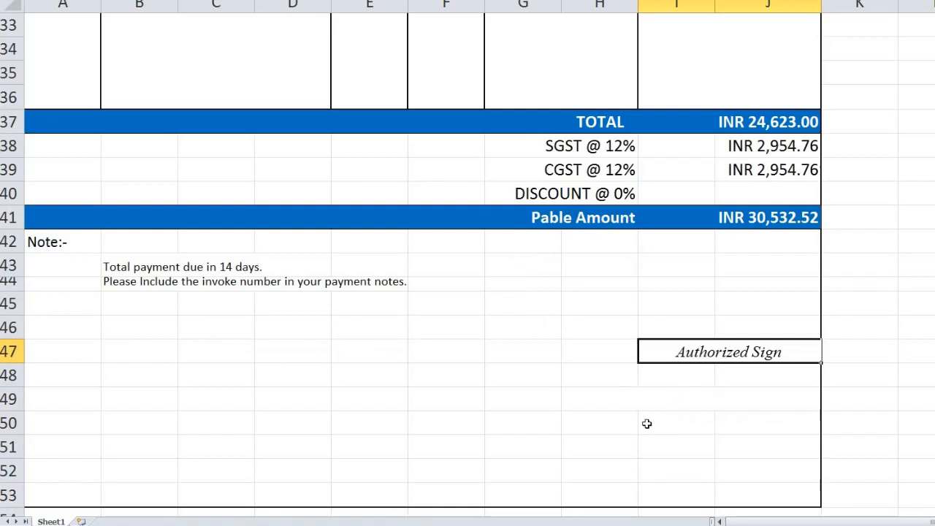
pyautogui.click(619, 370)
pyautogui.moveTo(621, 374); pyautogui.dragTo(627, 357)
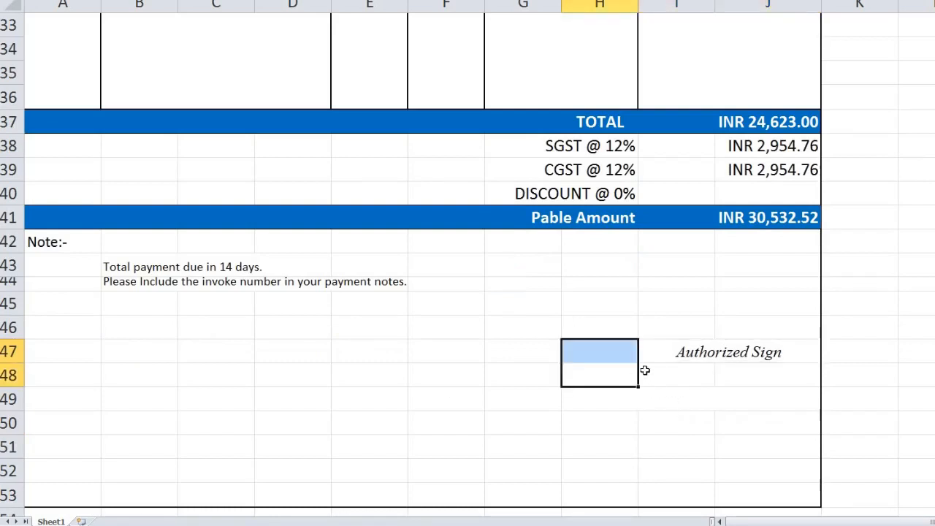
pyautogui.click(703, 355)
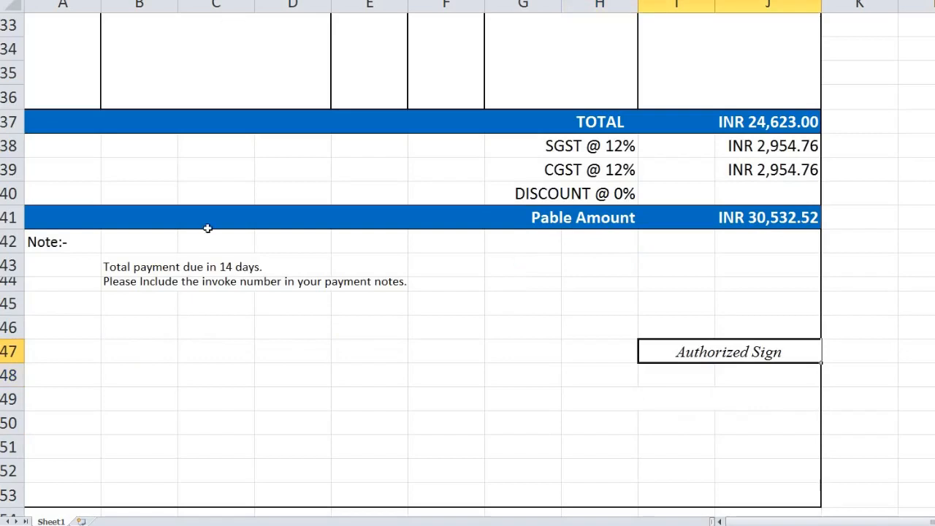
pyautogui.hotkey('ctrl', 'b')
pyautogui.click(615, 382)
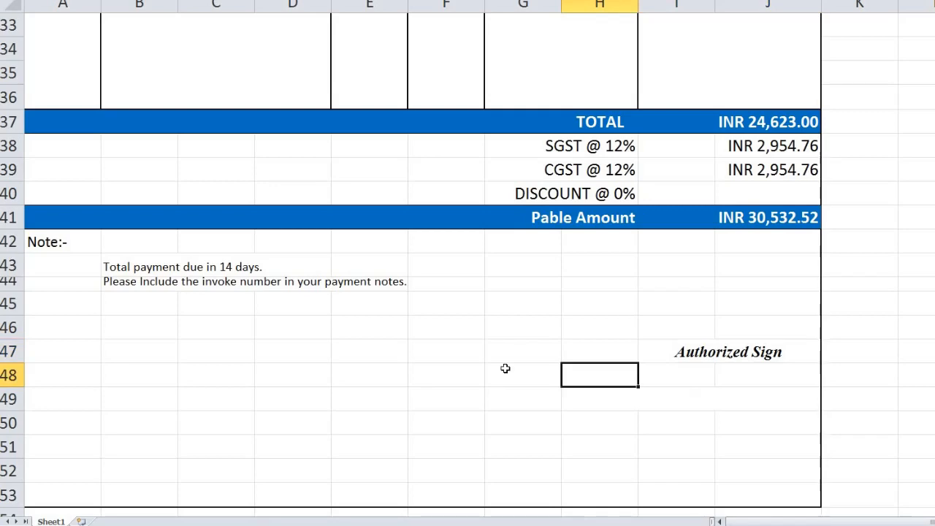
pyautogui.scroll(-1, 503, 369)
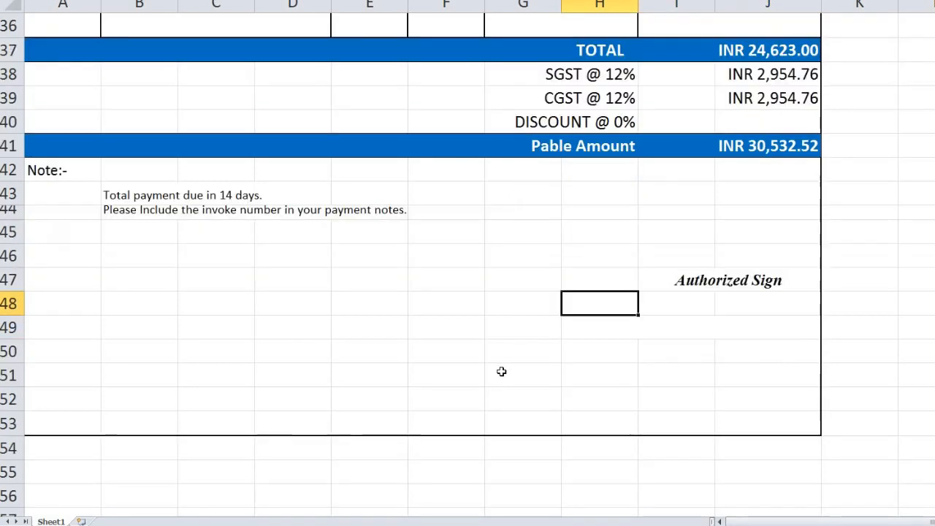
pyautogui.scroll(3, 468, 362)
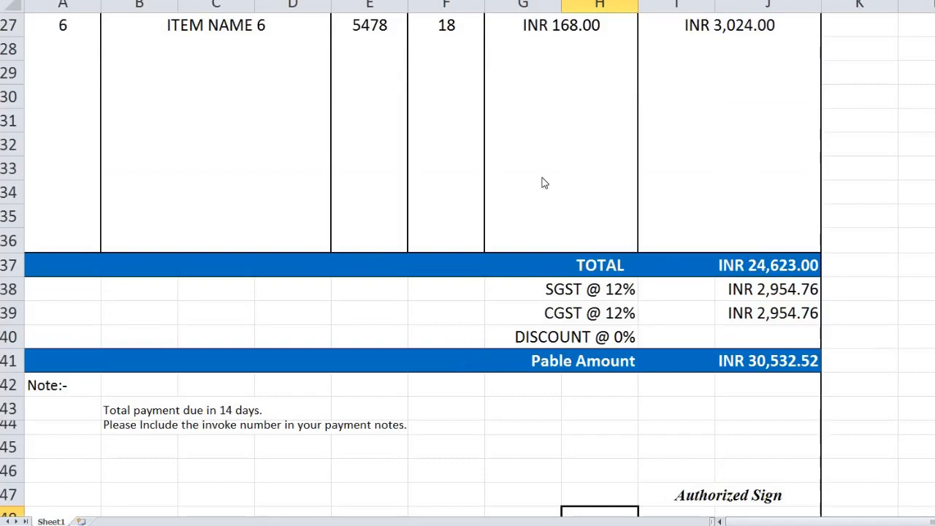
pyautogui.hotkey('ctrl', 'p')
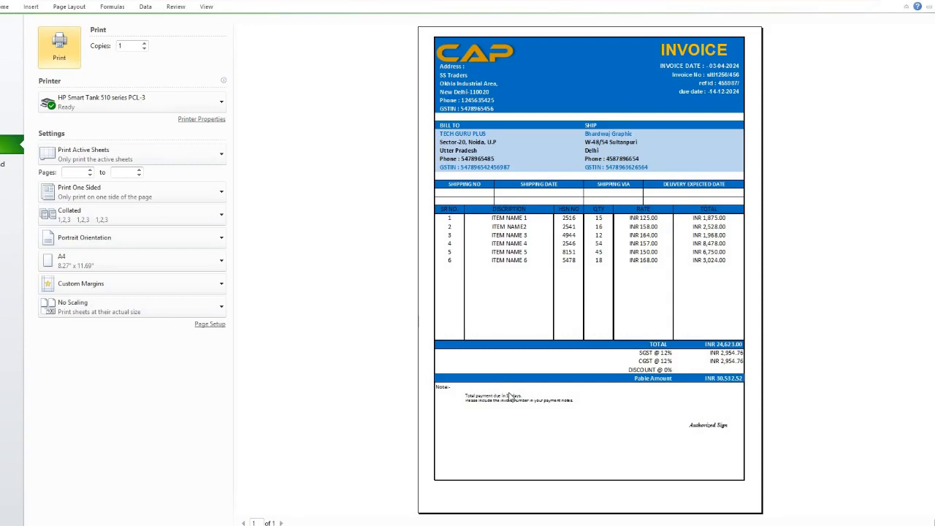
pyautogui.press('Escape')
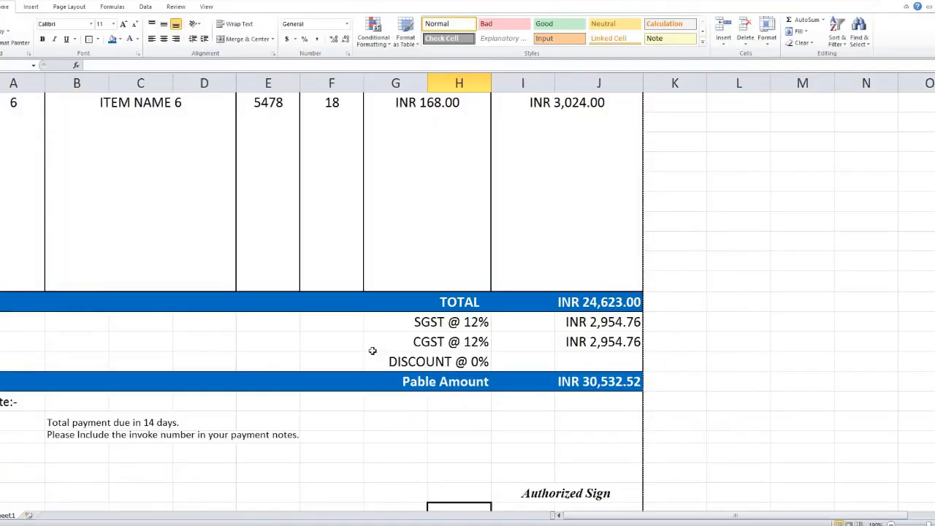